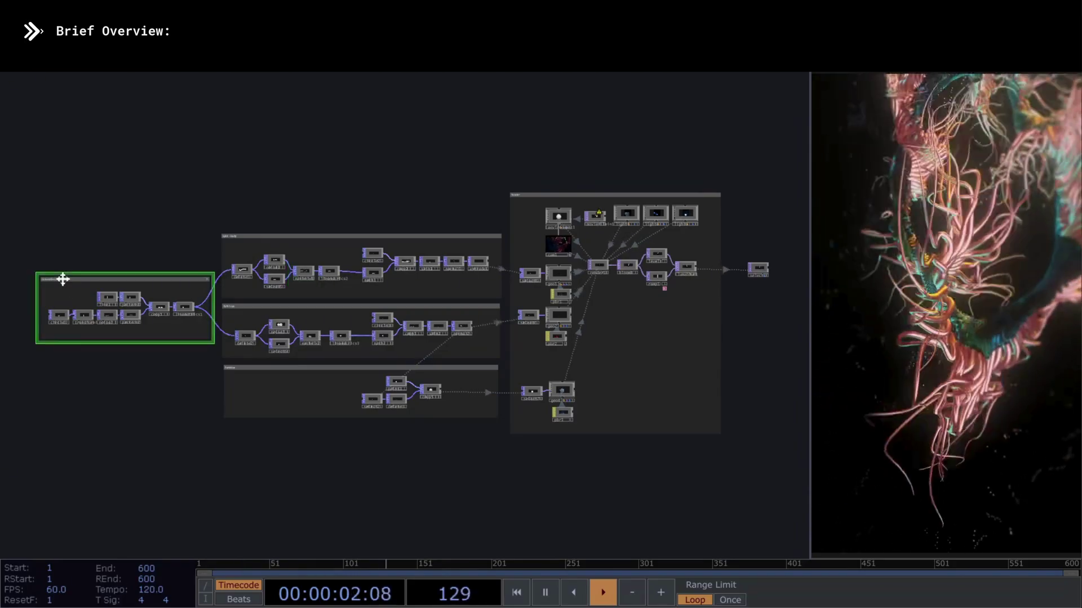
- Examine the parameters of circle1, noise2 and pattern2 in the generative line pattern group
{"action": "key", "text": "shift+h"}
{"action": "left_click", "coordinate": [196, 341]}
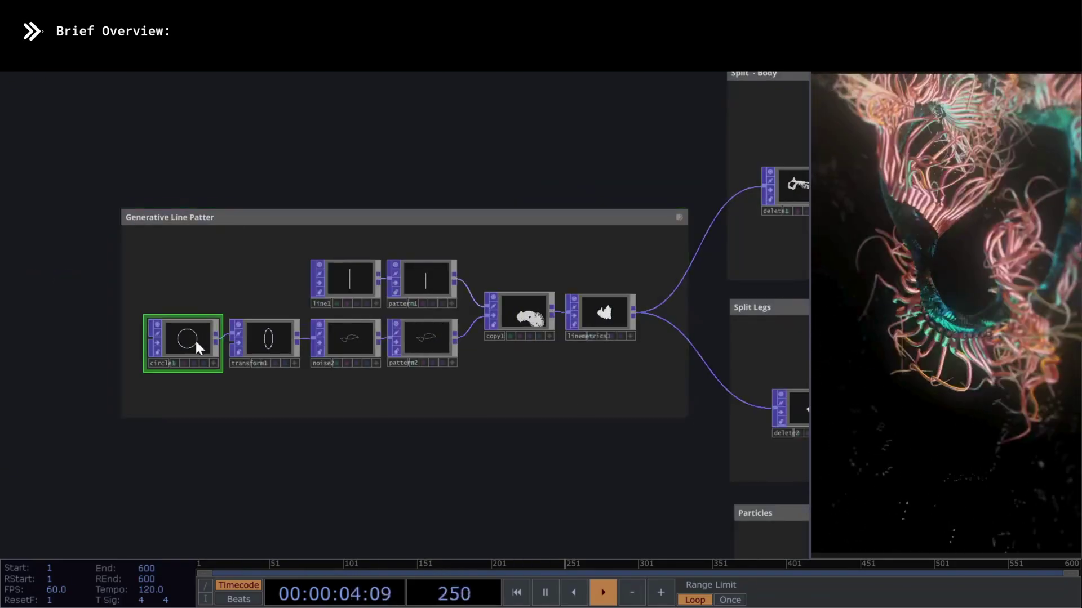
{"action": "key", "text": "p"}
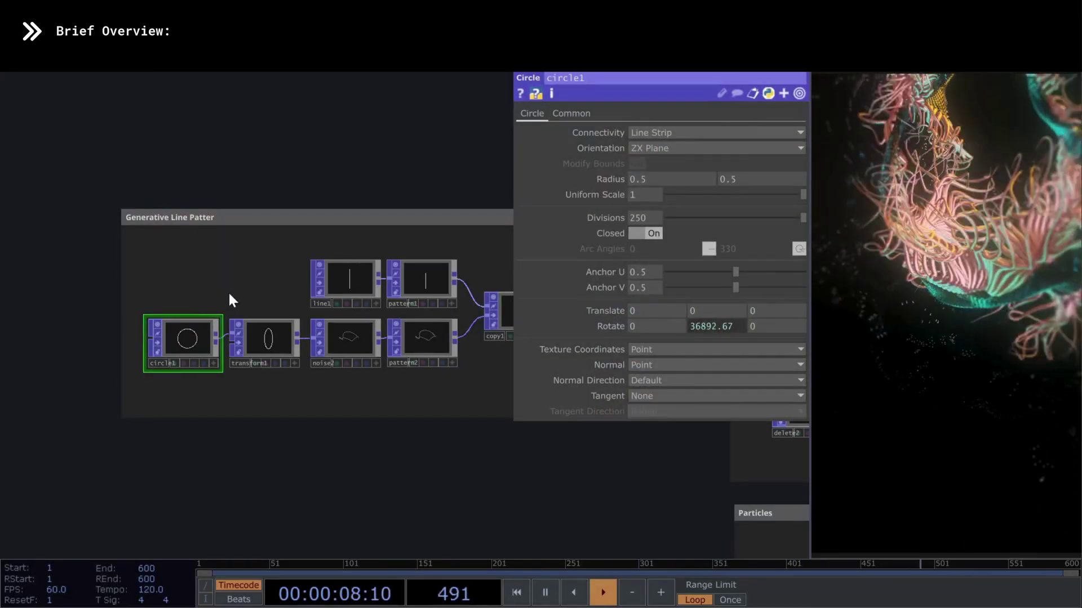
{"action": "left_click_drag", "start_coordinate": [242, 282], "coordinate": [119, 289]}
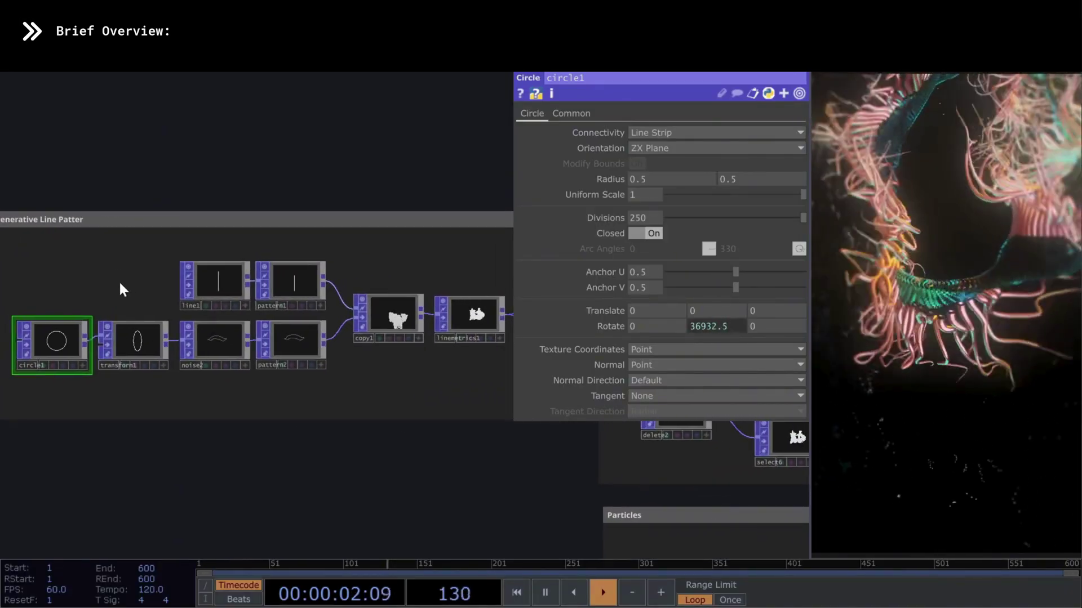
{"action": "left_click", "coordinate": [221, 339]}
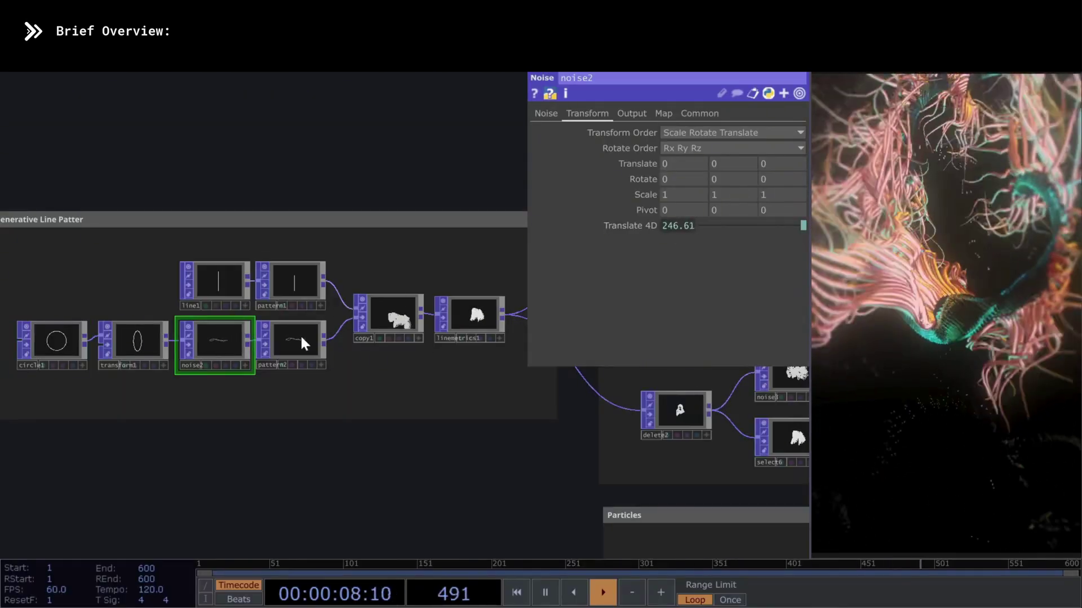
{"action": "left_click", "coordinate": [302, 343]}
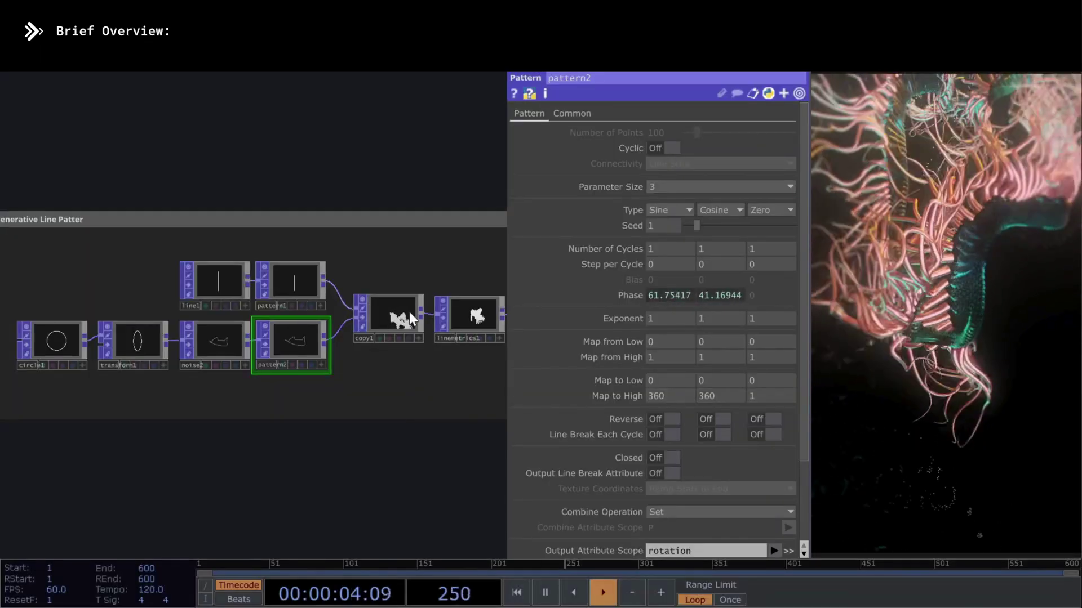
- Inspect copy1's template settings and its generated line geometry up close
{"action": "left_click", "coordinate": [404, 313]}
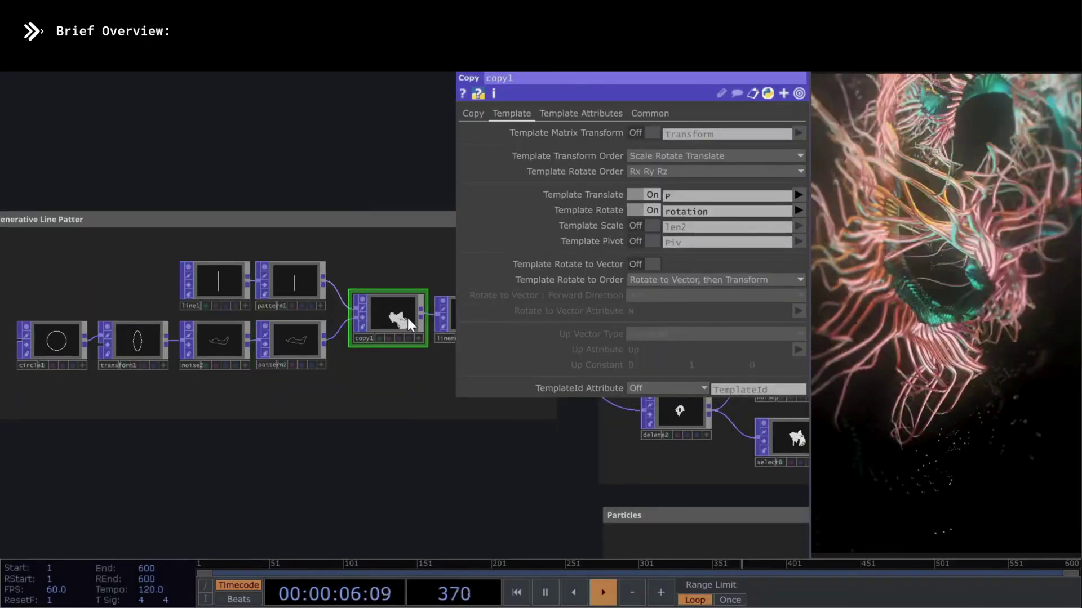
{"action": "scroll", "coordinate": [407, 317], "scroll_direction": "up", "scroll_amount": 5}
{"action": "scroll", "coordinate": [406, 322], "scroll_direction": "down", "scroll_amount": 5}
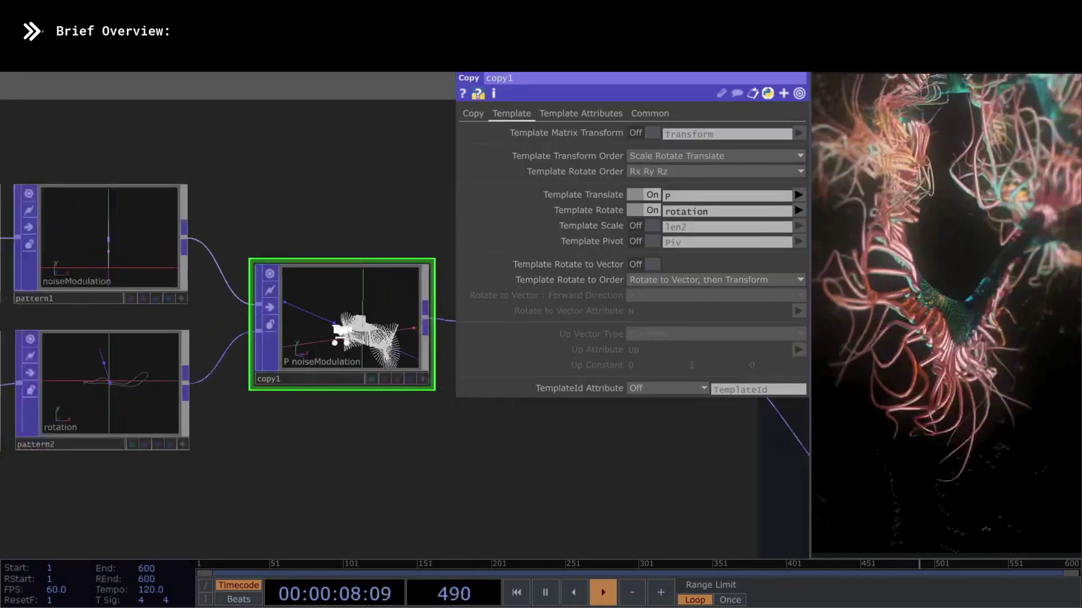
{"action": "left_click_drag", "start_coordinate": [413, 402], "coordinate": [143, 401]}
{"action": "scroll", "coordinate": [158, 391], "scroll_direction": "down", "scroll_amount": 5}
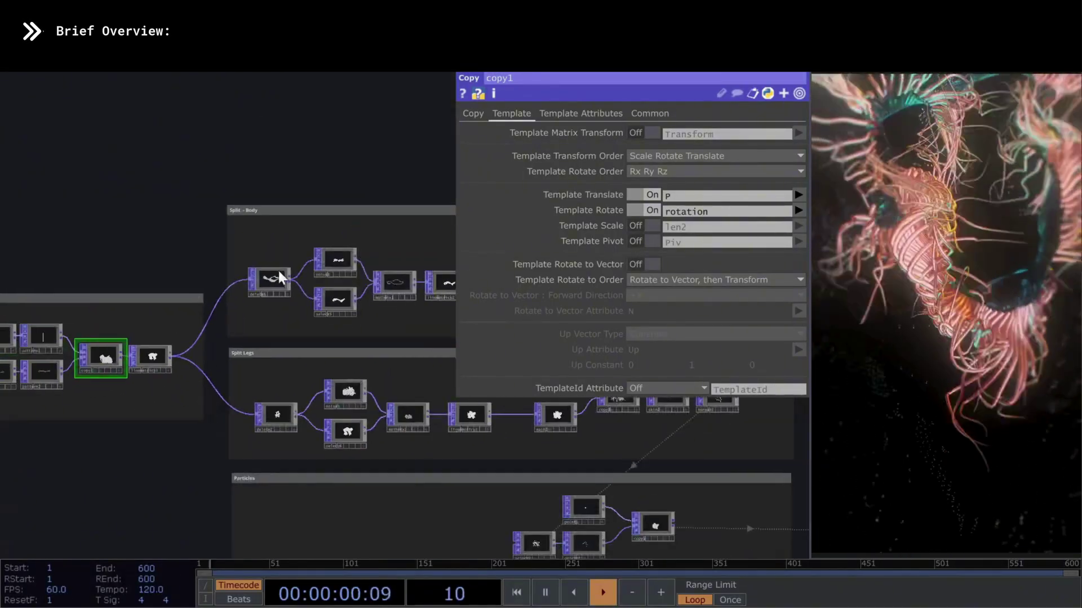
- Review the Split - Body group, checking the parameters of delete1 and noise1 and the noise geometry preview
{"action": "left_click", "coordinate": [294, 213]}
{"action": "left_click", "coordinate": [288, 353]}
{"action": "left_click", "coordinate": [321, 211]}
{"action": "left_click_drag", "start_coordinate": [411, 240], "coordinate": [264, 258]}
{"action": "scroll", "coordinate": [126, 283], "scroll_direction": "up", "scroll_amount": 5}
{"action": "left_click", "coordinate": [127, 308]}
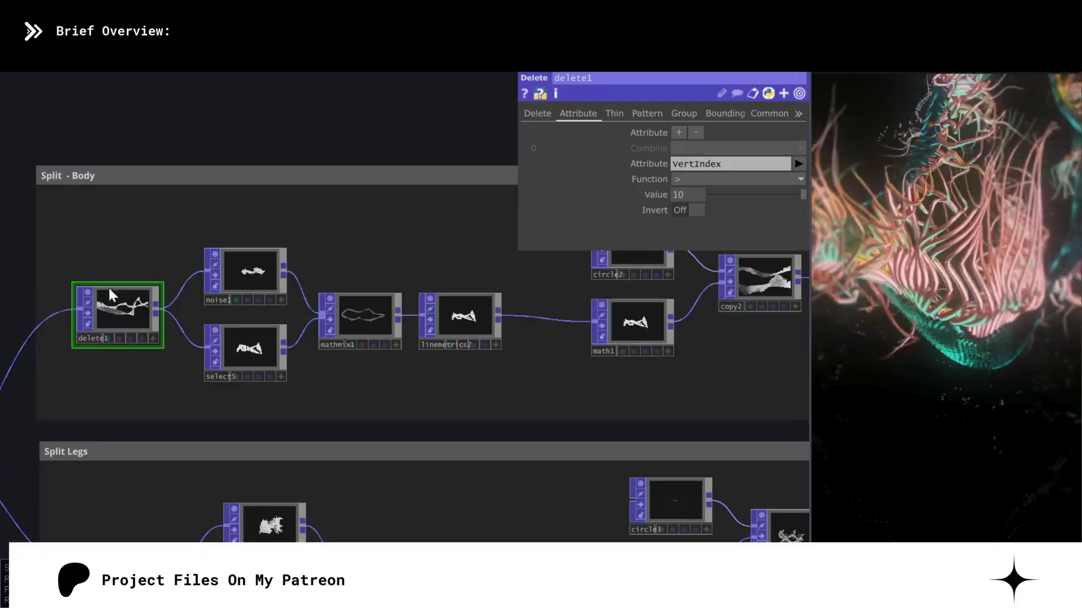
{"action": "left_click", "coordinate": [261, 281]}
{"action": "scroll", "coordinate": [258, 279], "scroll_direction": "up", "scroll_amount": 5}
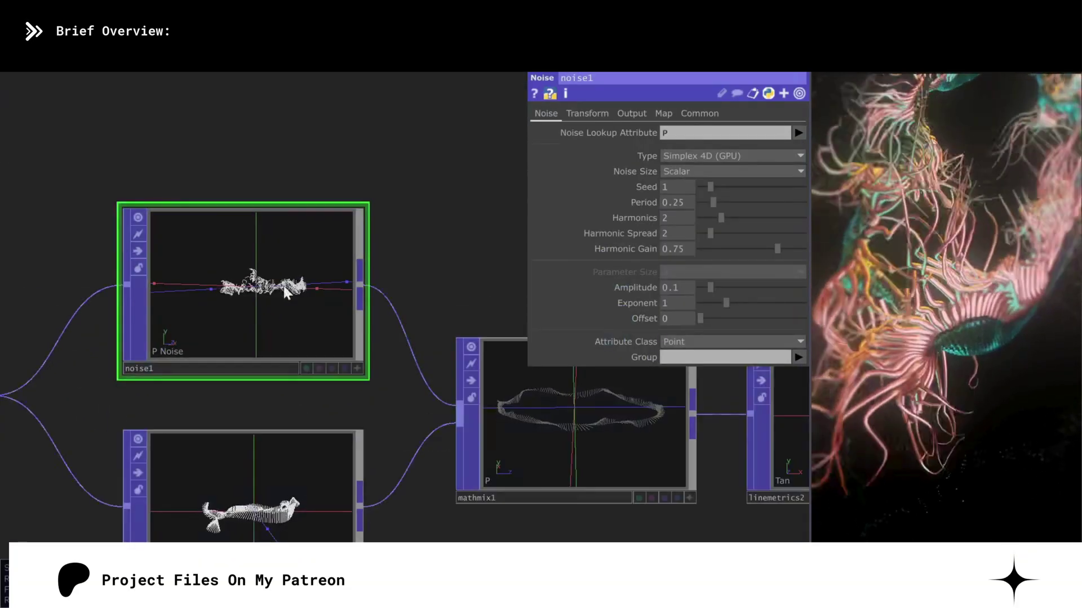
{"action": "scroll", "coordinate": [229, 298], "scroll_direction": "down", "scroll_amount": 5}
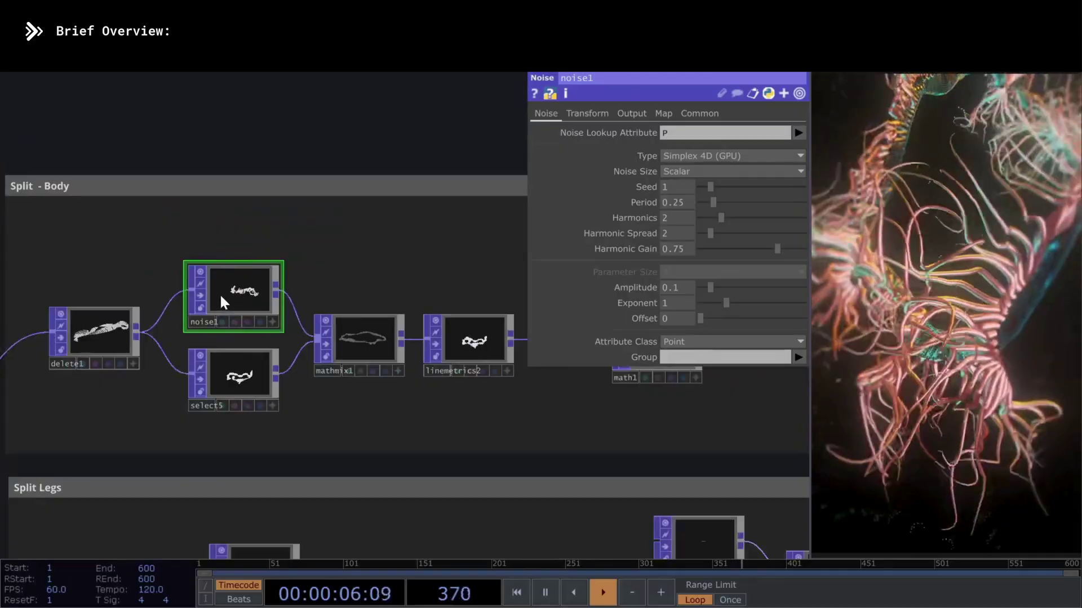
- Examine mathmix1's combine operation and its scope attributes
{"action": "left_click", "coordinate": [369, 345]}
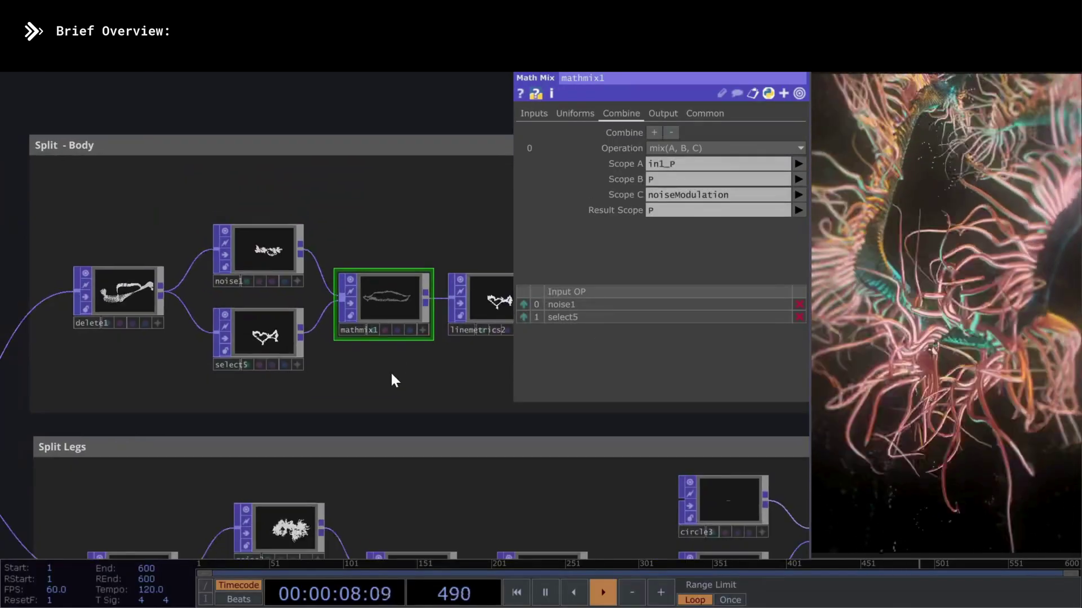
{"action": "left_click_drag", "start_coordinate": [366, 406], "coordinate": [391, 379]}
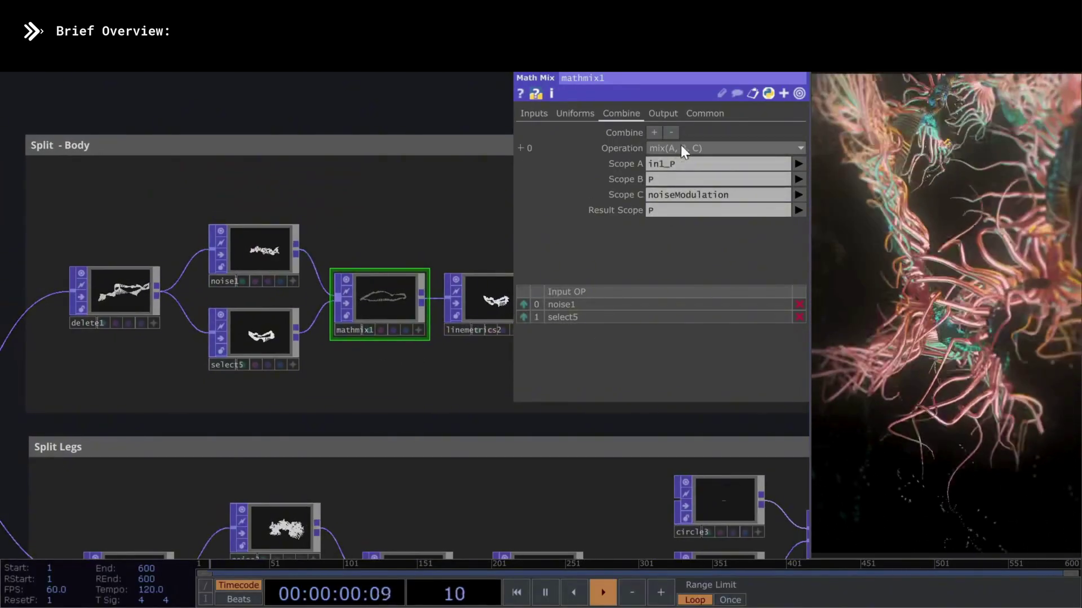
{"action": "left_click", "coordinate": [681, 147]}
{"action": "left_click", "coordinate": [845, 248]}
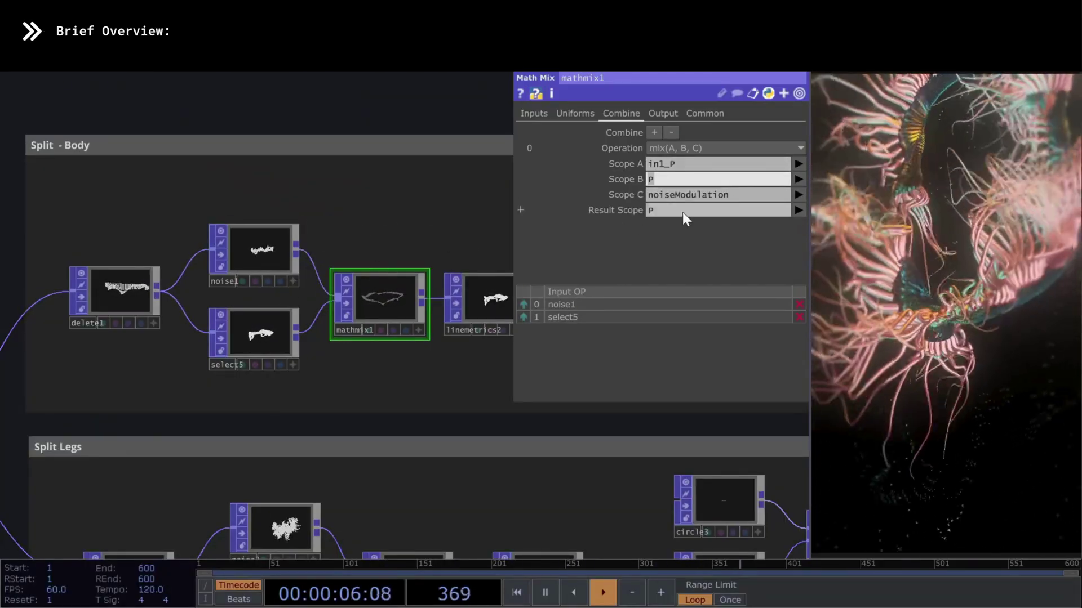
{"action": "scroll", "coordinate": [410, 260], "scroll_direction": "down", "scroll_amount": 5}
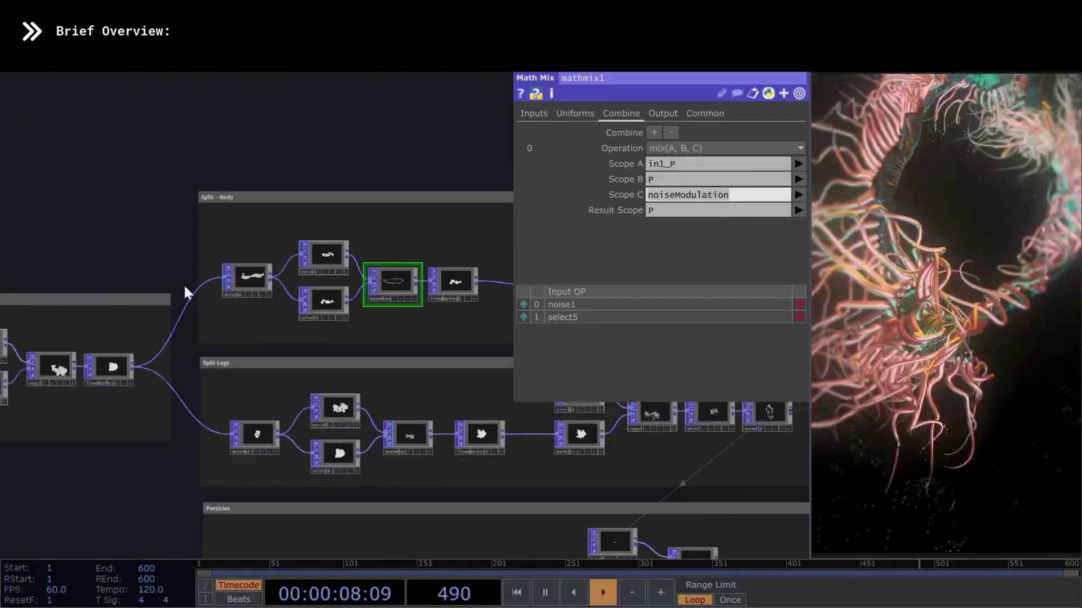
- Check pattern1's output attribute scope, pattern type and number of cycles
{"action": "left_click_drag", "start_coordinate": [95, 343], "coordinate": [196, 335]}
{"action": "left_click", "coordinate": [138, 346]}
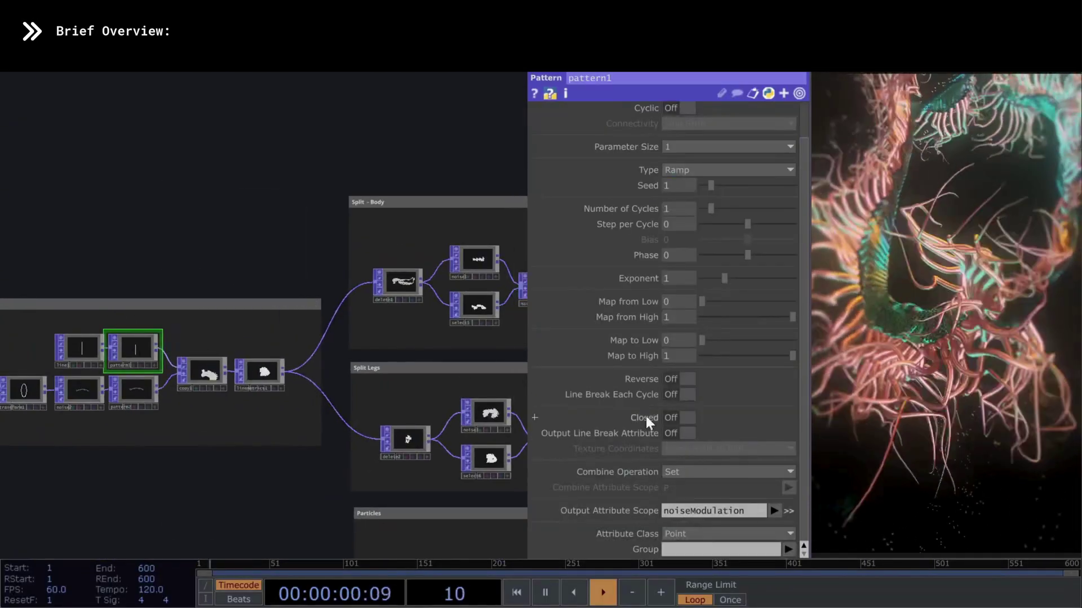
{"action": "left_click_drag", "start_coordinate": [744, 511], "coordinate": [676, 511]}
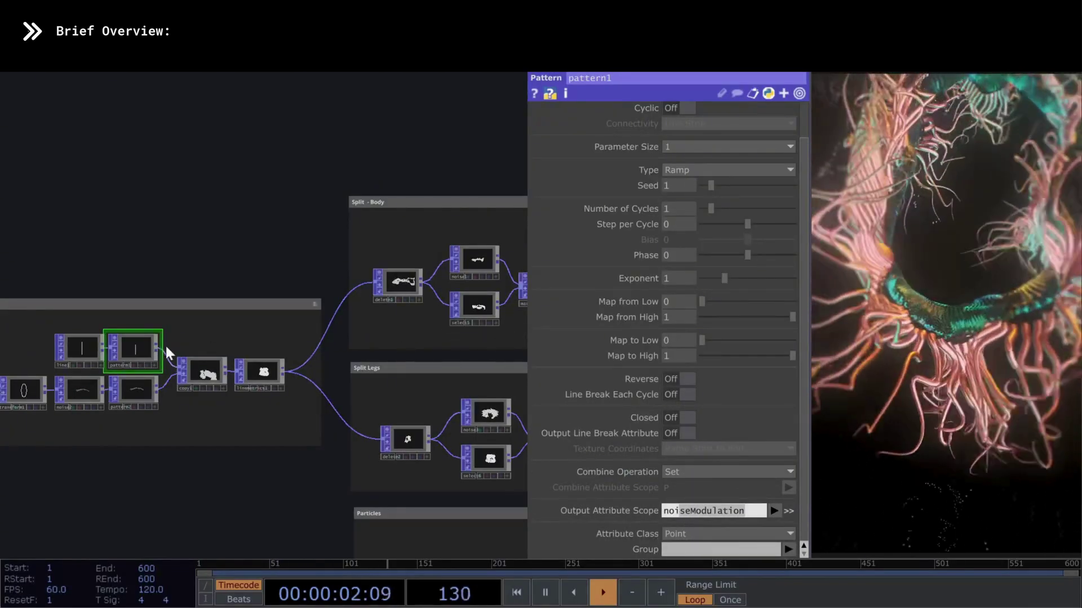
{"action": "left_click", "coordinate": [712, 169]}
{"action": "left_click", "coordinate": [675, 211]}
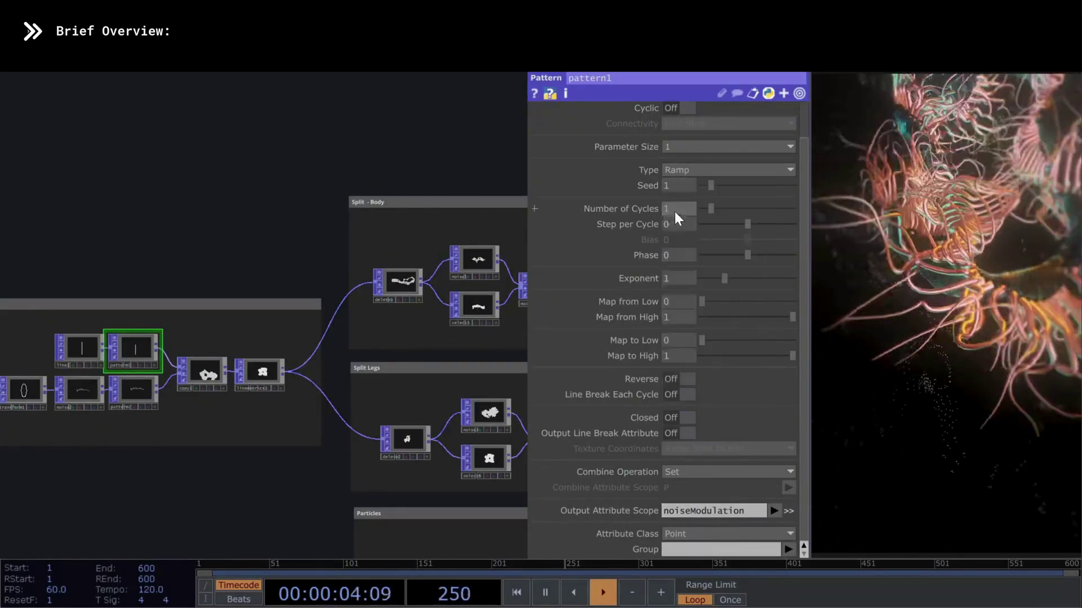
- Return to mathmix1 in the Split - Body group and inspect its blended line geometry up close
{"action": "left_click_drag", "start_coordinate": [520, 328], "coordinate": [391, 338]}
{"action": "scroll", "coordinate": [415, 312], "scroll_direction": "up", "scroll_amount": 4}
{"action": "left_click", "coordinate": [418, 287]}
{"action": "scroll", "coordinate": [418, 287], "scroll_direction": "up", "scroll_amount": 6}
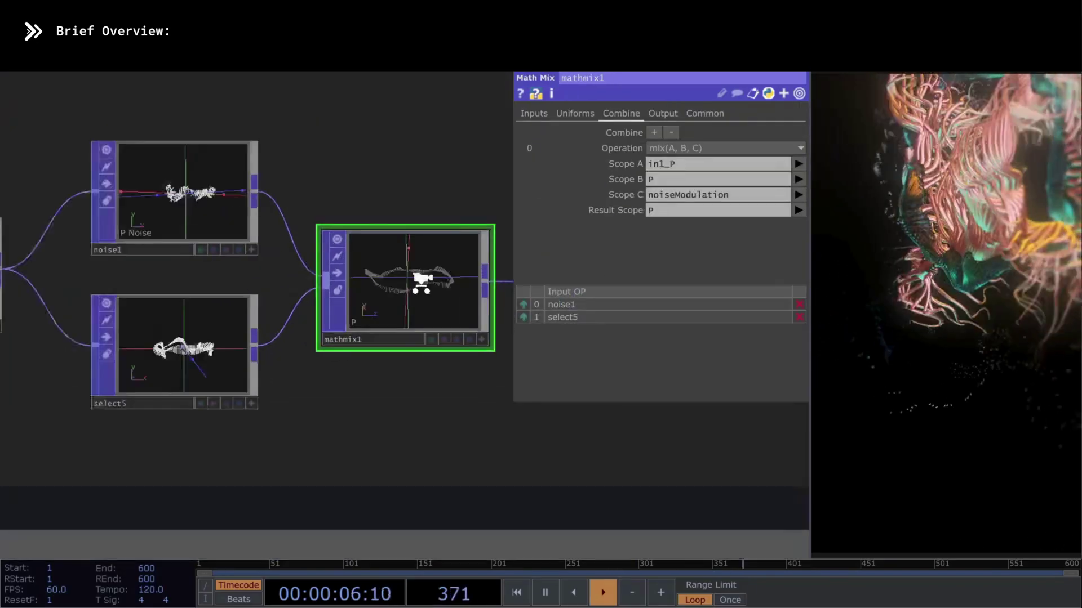
{"action": "scroll", "coordinate": [404, 295], "scroll_direction": "up", "scroll_amount": 4}
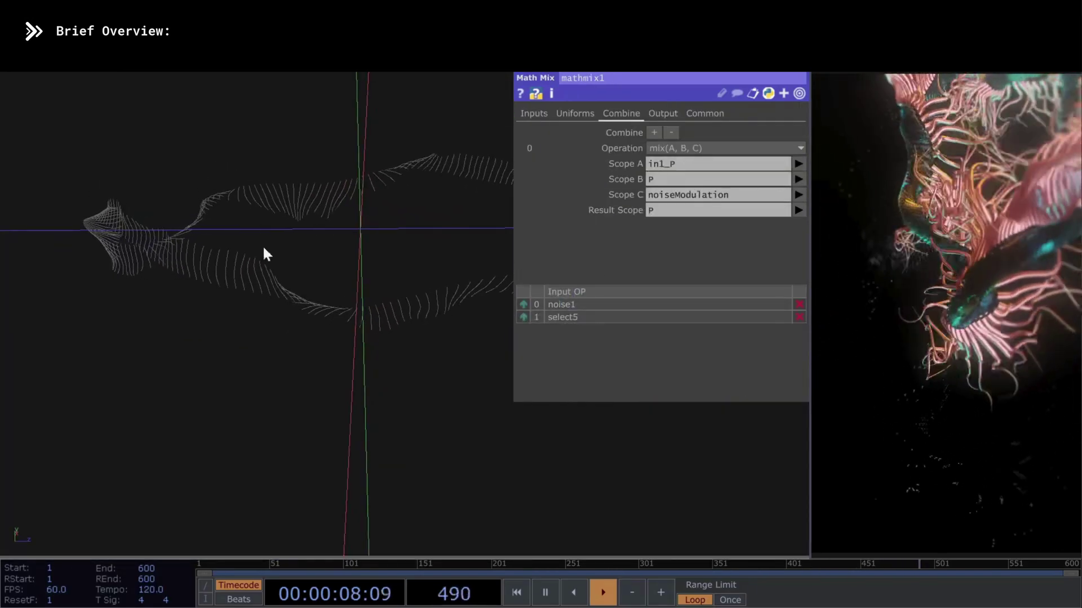
{"action": "scroll", "coordinate": [164, 258], "scroll_direction": "down", "scroll_amount": 7}
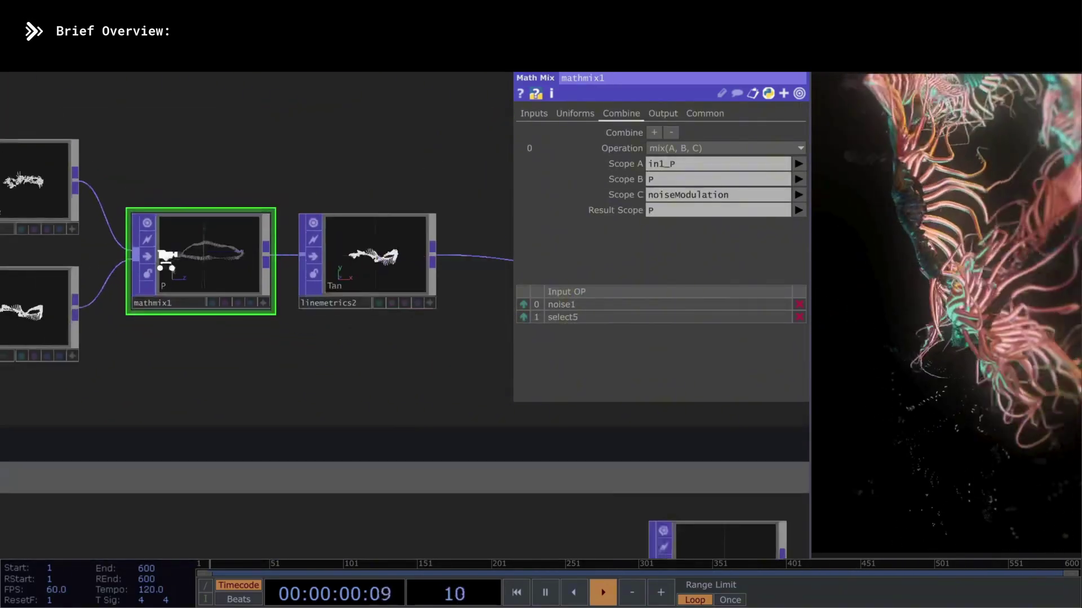
{"action": "scroll", "coordinate": [165, 258], "scroll_direction": "down", "scroll_amount": 1}
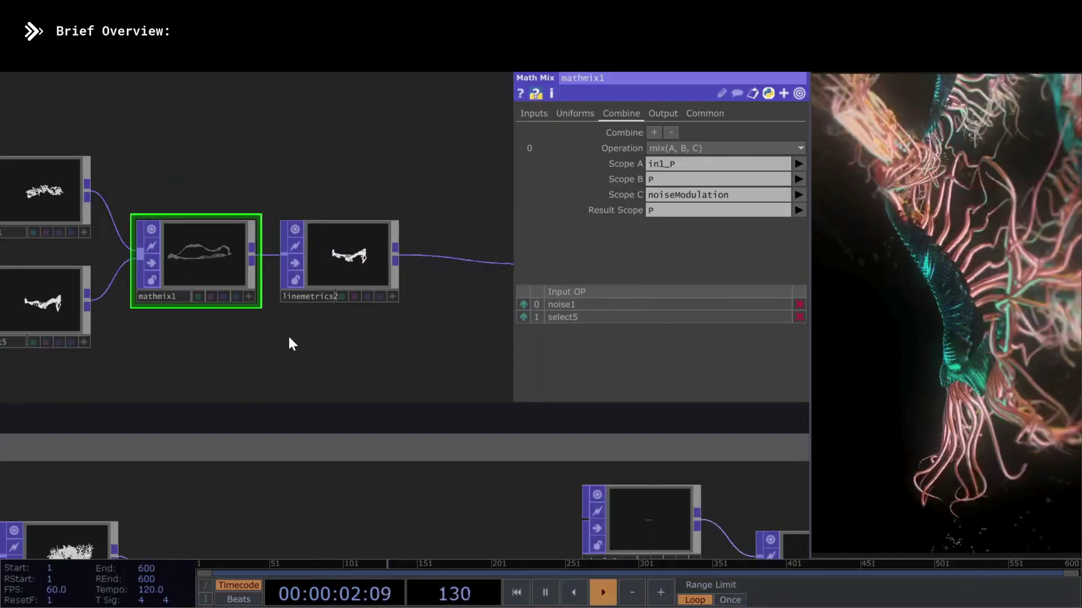
{"action": "scroll", "coordinate": [289, 339], "scroll_direction": "down", "scroll_amount": 1}
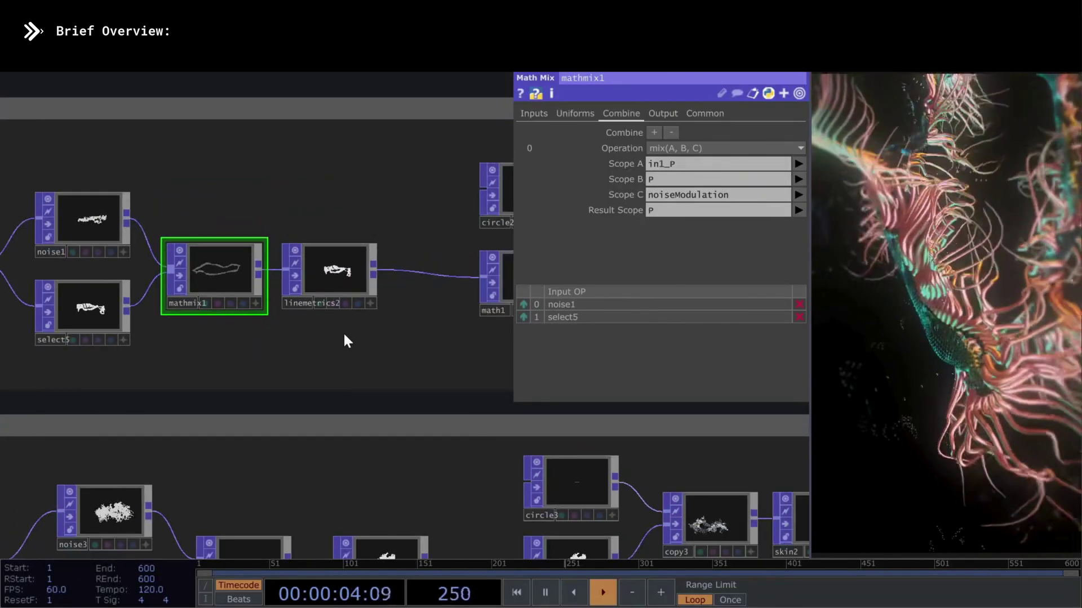
- Review the parameters of circle2 and math1, the two inputs feeding copy2
{"action": "left_click_drag", "start_coordinate": [418, 339], "coordinate": [283, 345]}
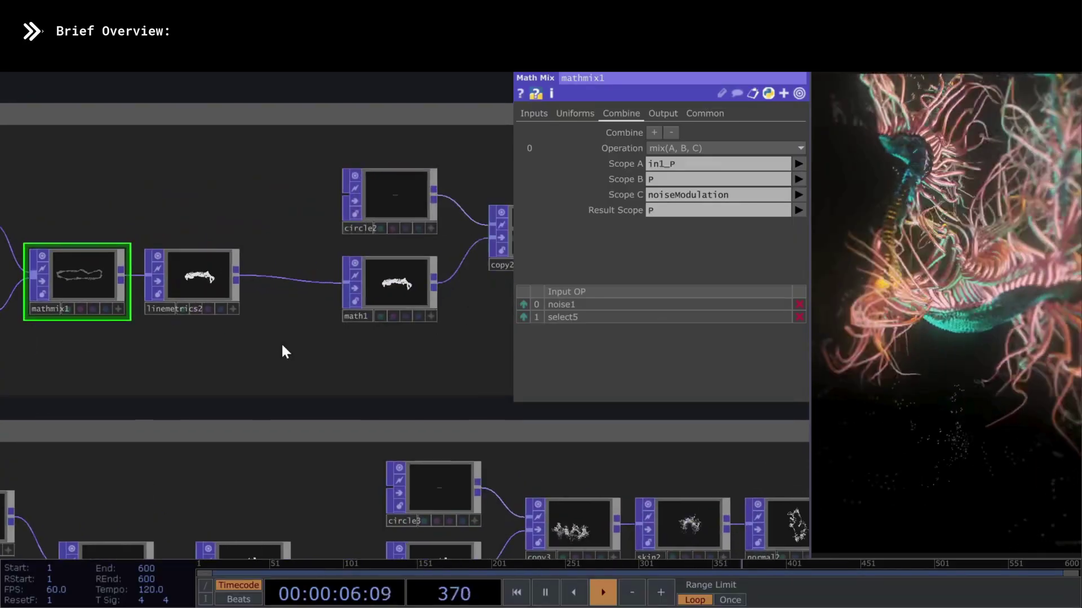
{"action": "scroll", "coordinate": [281, 342], "scroll_direction": "down", "scroll_amount": 1}
{"action": "scroll", "coordinate": [405, 343], "scroll_direction": "down", "scroll_amount": 1}
{"action": "left_click_drag", "start_coordinate": [405, 343], "coordinate": [323, 335]}
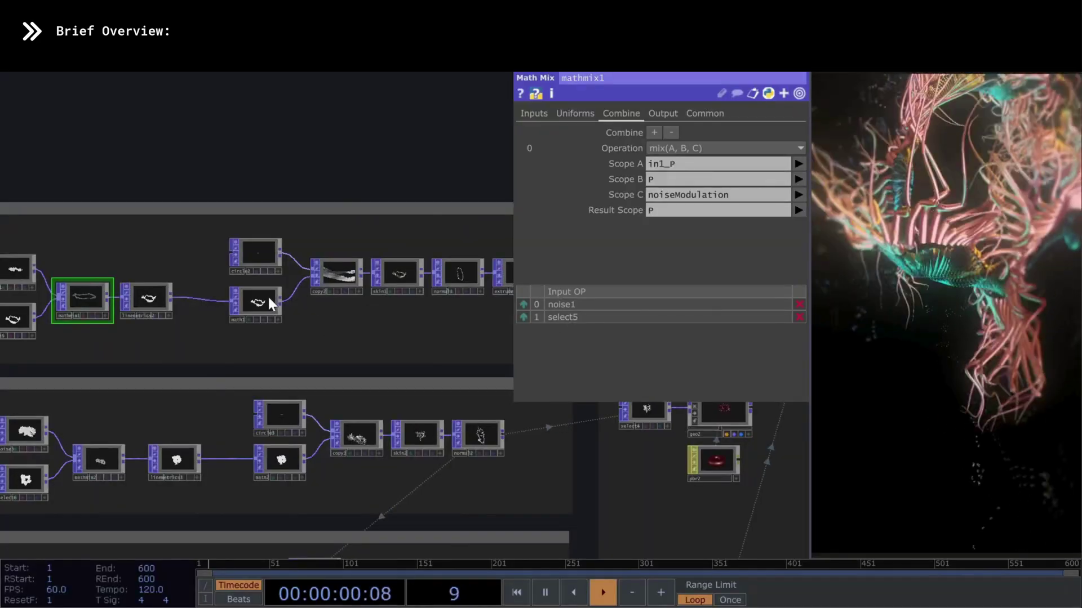
{"action": "left_click", "coordinate": [254, 255]}
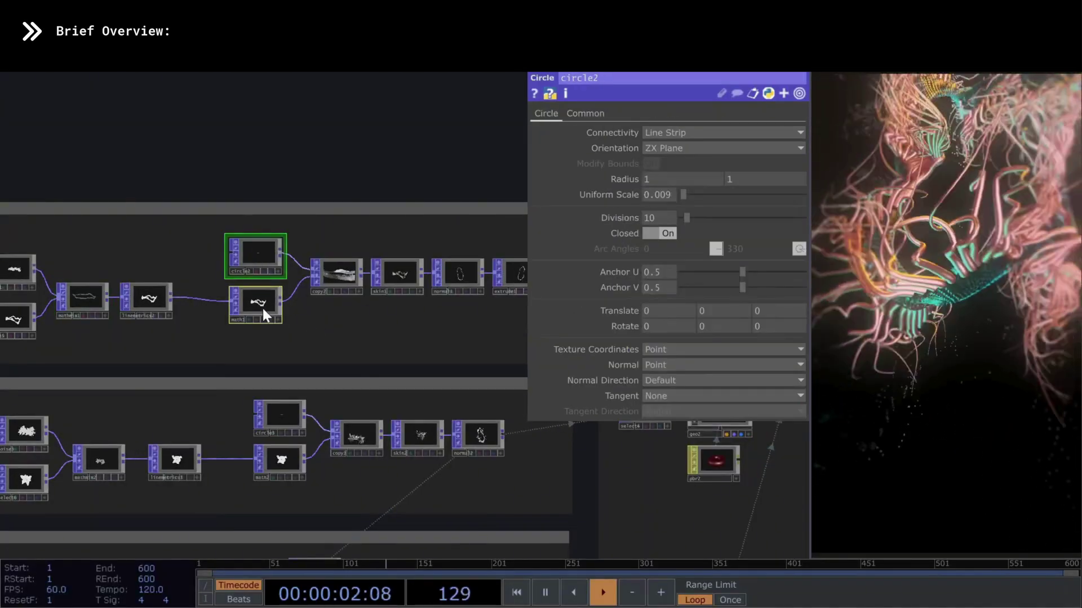
{"action": "scroll", "coordinate": [263, 310], "scroll_direction": "up", "scroll_amount": 1}
{"action": "left_click", "coordinate": [259, 307]}
{"action": "scroll", "coordinate": [244, 295], "scroll_direction": "up", "scroll_amount": 2}
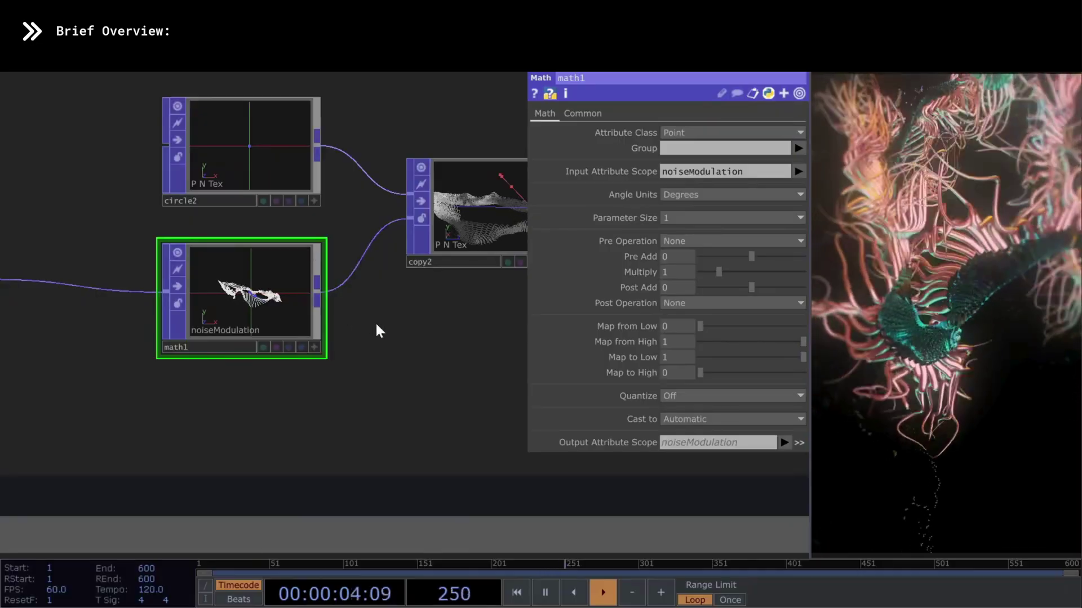
- Inspect the geometry previews of circle2 and copy2 up close, with circle2's parameters shown
{"action": "scroll", "coordinate": [360, 265], "scroll_direction": "down", "scroll_amount": 1}
{"action": "scroll", "coordinate": [270, 189], "scroll_direction": "up", "scroll_amount": 3}
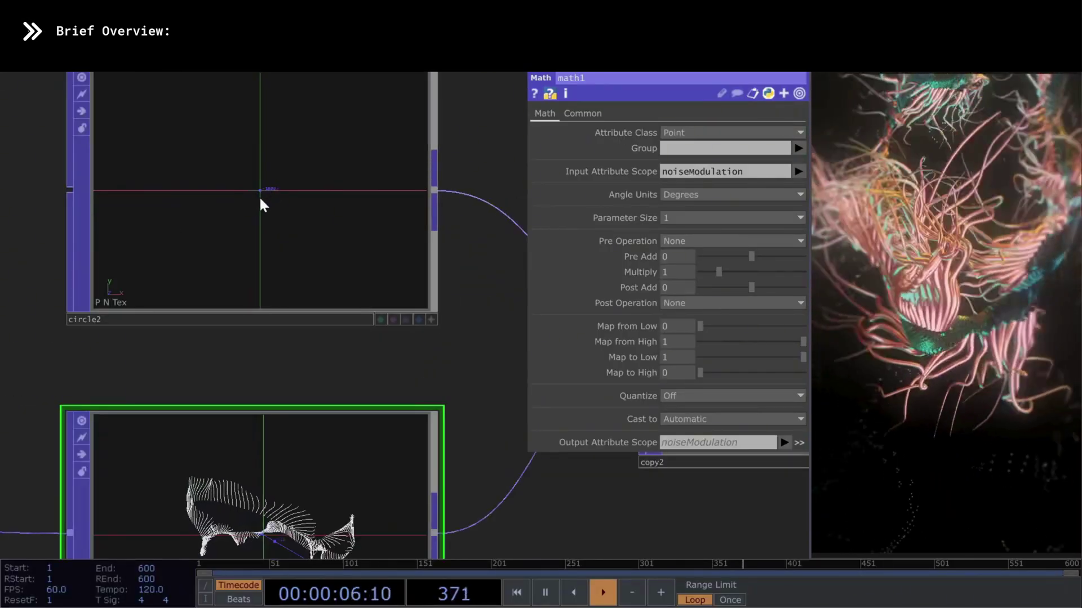
{"action": "left_click", "coordinate": [259, 200]}
{"action": "scroll", "coordinate": [169, 258], "scroll_direction": "down", "scroll_amount": 2}
{"action": "scroll", "coordinate": [491, 310], "scroll_direction": "up", "scroll_amount": 2}
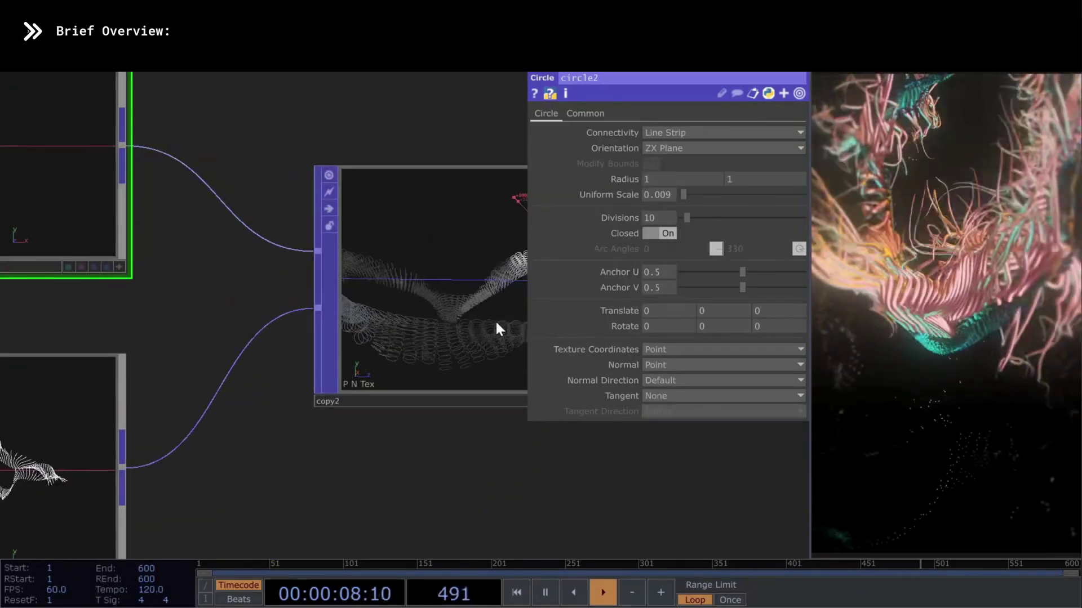
{"action": "left_click_drag", "start_coordinate": [455, 474], "coordinate": [264, 467]}
{"action": "scroll", "coordinate": [282, 411], "scroll_direction": "down", "scroll_amount": 1}
{"action": "scroll", "coordinate": [282, 464], "scroll_direction": "down", "scroll_amount": 2}
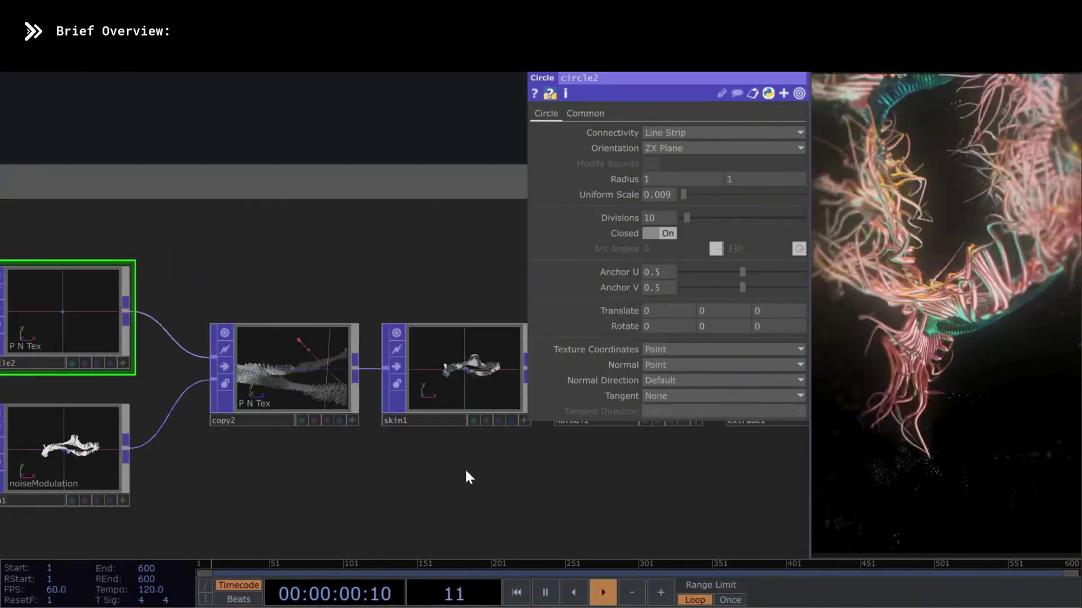
- Examine the settings of skin1 and normal1 at the end of the body chain
{"action": "left_click_drag", "start_coordinate": [471, 475], "coordinate": [215, 440]}
{"action": "left_click", "coordinate": [217, 369]}
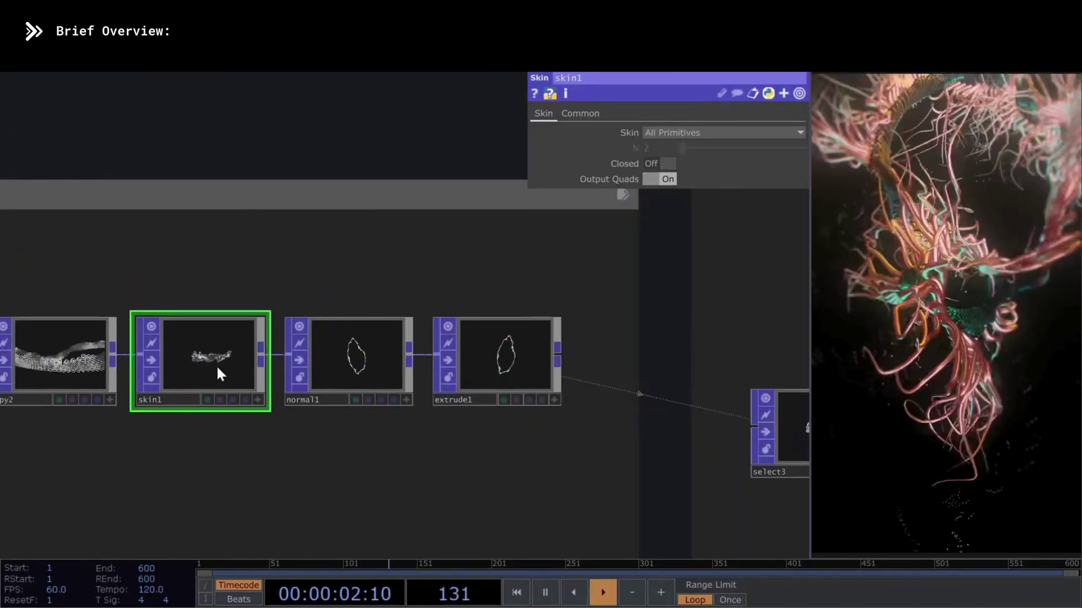
{"action": "left_click", "coordinate": [362, 362]}
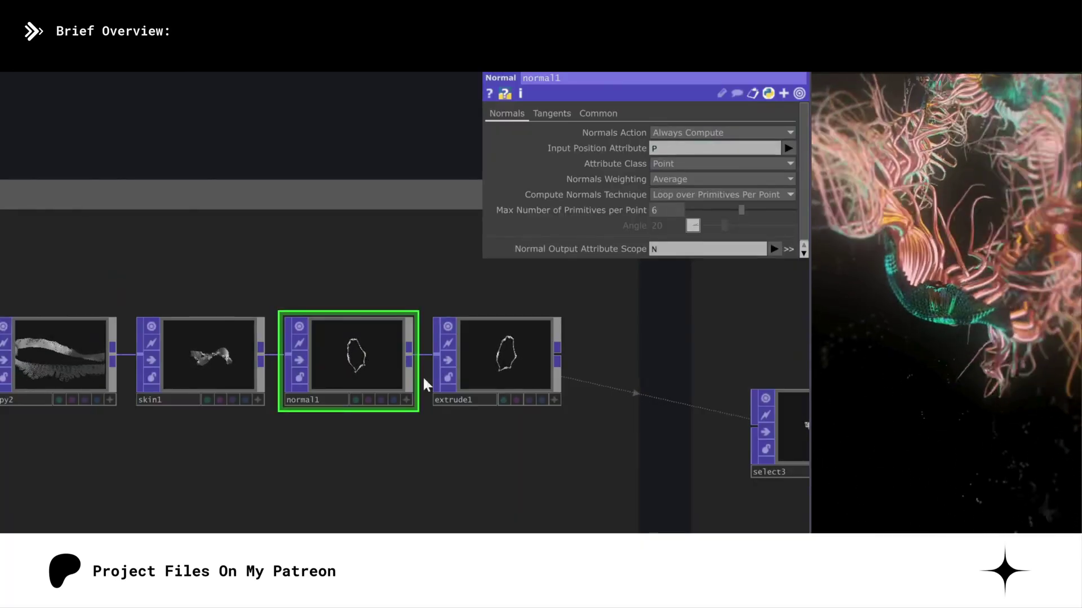
- Examine delete2's attribute filter in the Split Legs group and inspect normal2's leg geometry up close
{"action": "scroll", "coordinate": [458, 440], "scroll_direction": "down", "scroll_amount": 4}
{"action": "left_click_drag", "start_coordinate": [421, 465], "coordinate": [451, 252]}
{"action": "right_click_drag", "start_coordinate": [472, 395], "coordinate": [468, 389]}
{"action": "left_click", "coordinate": [239, 393]}
{"action": "left_click_drag", "start_coordinate": [239, 393], "coordinate": [428, 397]}
{"action": "left_click", "coordinate": [218, 351]}
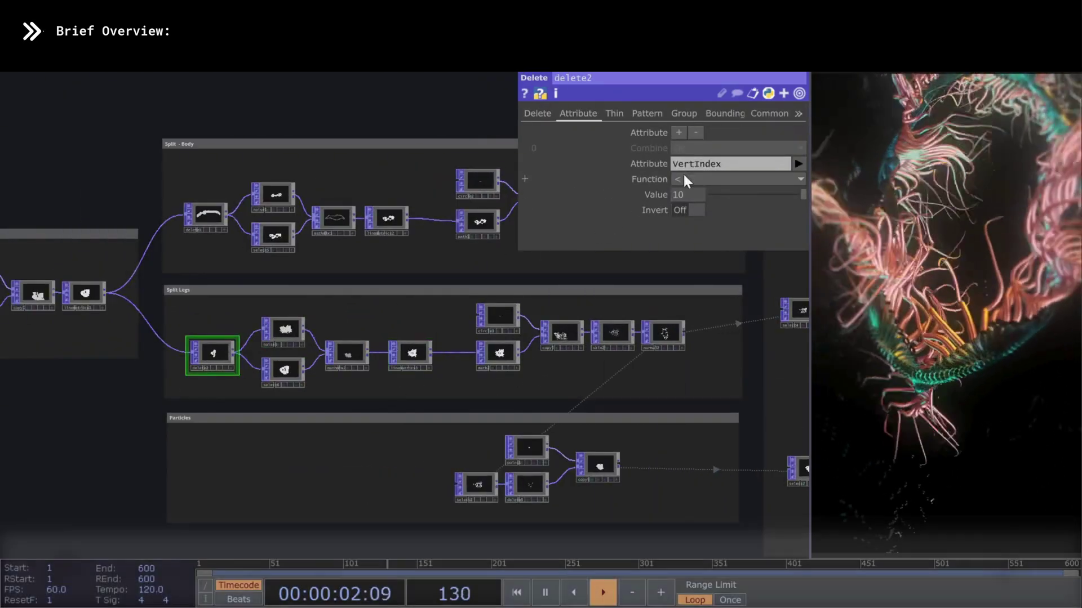
{"action": "left_click", "coordinate": [688, 178]}
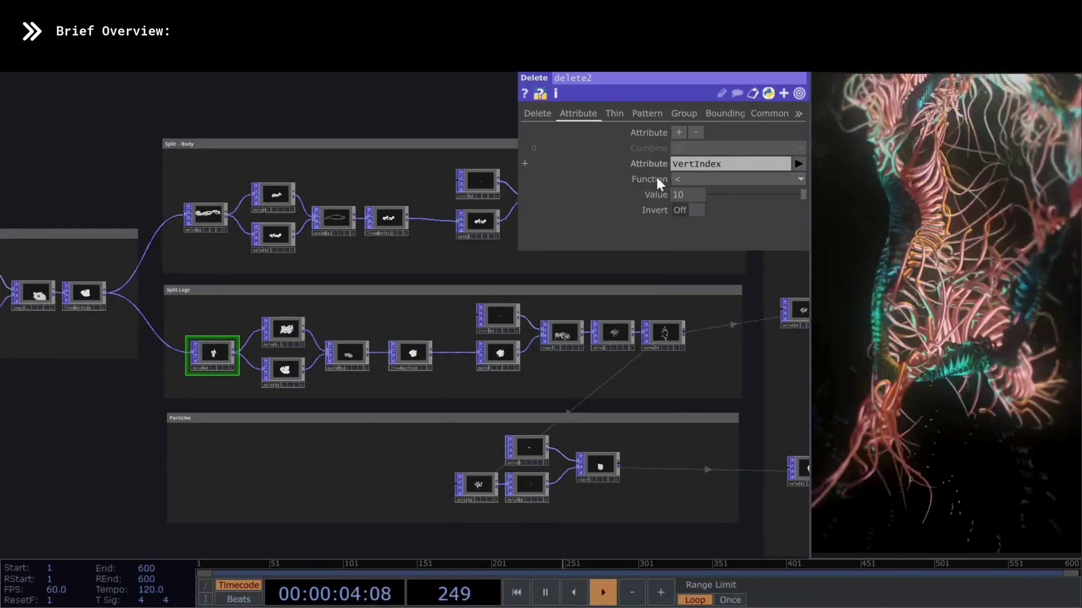
{"action": "scroll", "coordinate": [684, 351], "scroll_direction": "up", "scroll_amount": 8}
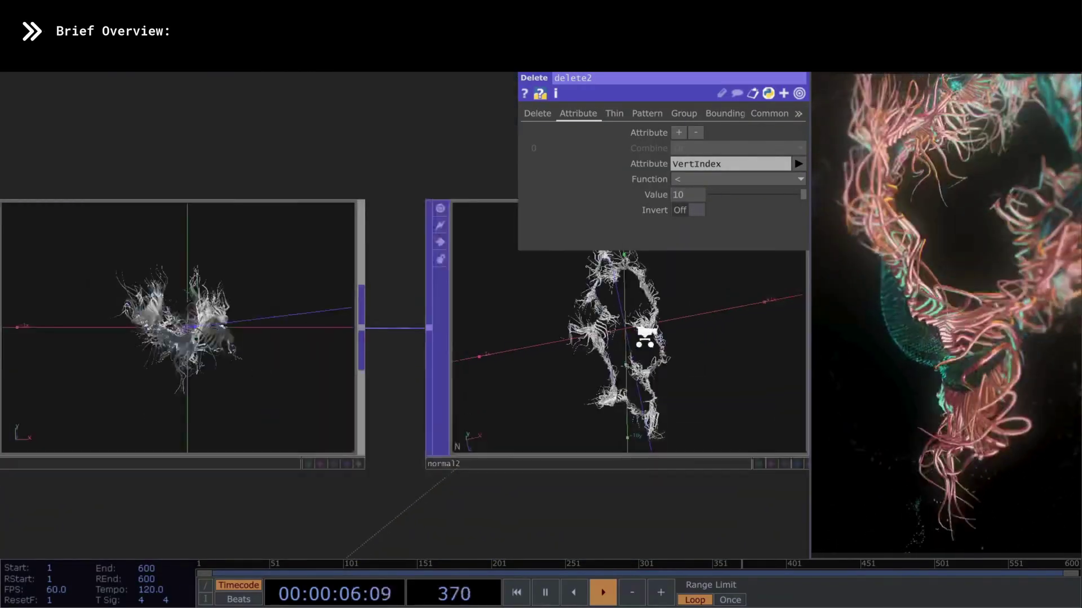
- Find the Particles group below Split Legs and review which POP its select2 node references
{"action": "scroll", "coordinate": [603, 350], "scroll_direction": "down", "scroll_amount": 4}
{"action": "scroll", "coordinate": [285, 362], "scroll_direction": "down", "scroll_amount": 5}
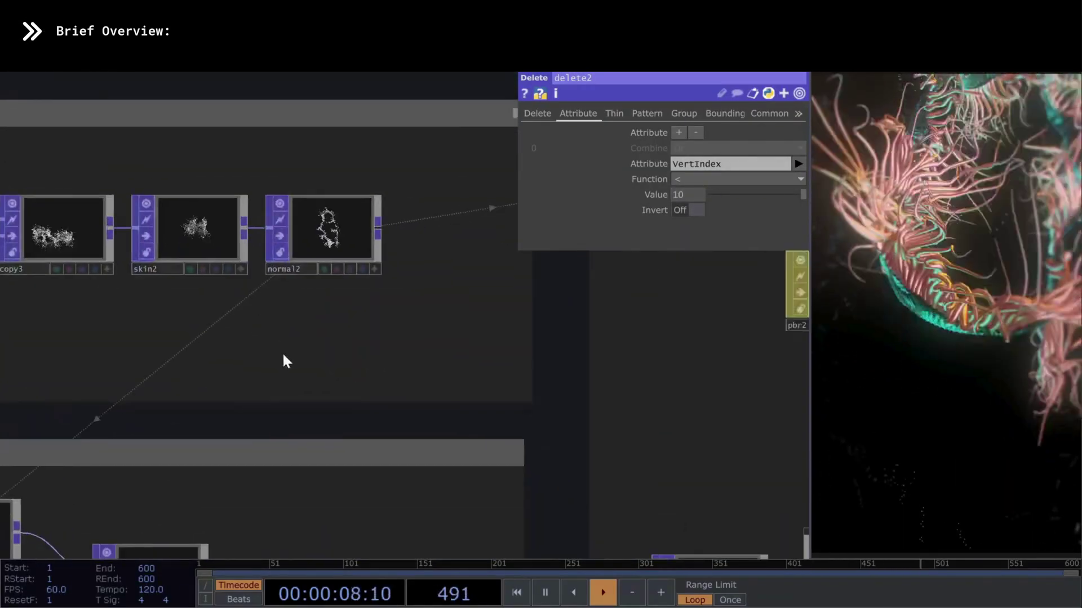
{"action": "left_click_drag", "start_coordinate": [326, 353], "coordinate": [310, 375]}
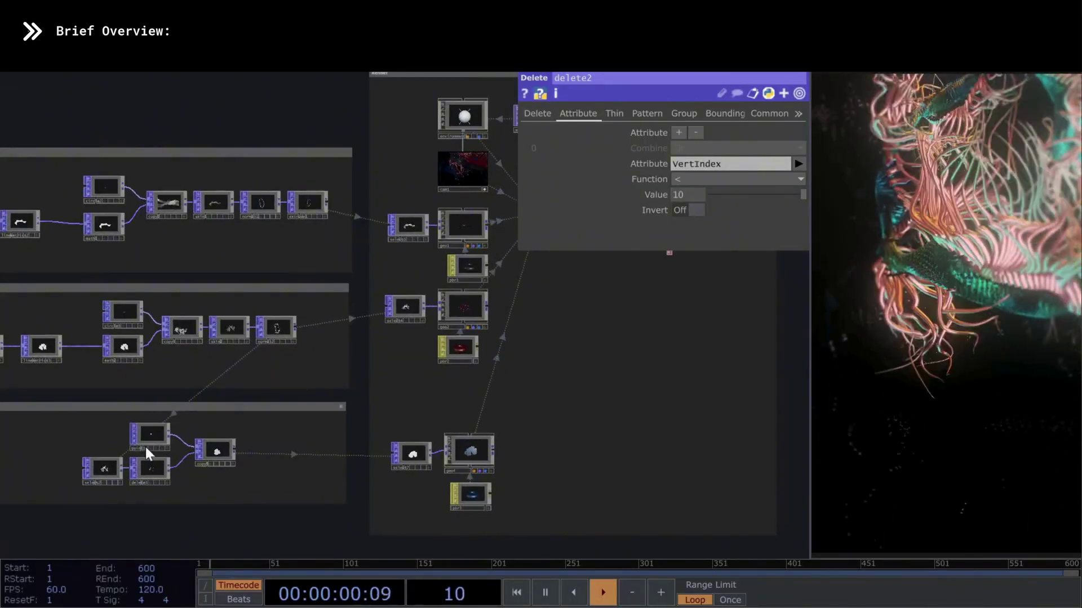
{"action": "left_click_drag", "start_coordinate": [276, 496], "coordinate": [277, 497]}
{"action": "scroll", "coordinate": [106, 481], "scroll_direction": "up", "scroll_amount": 5}
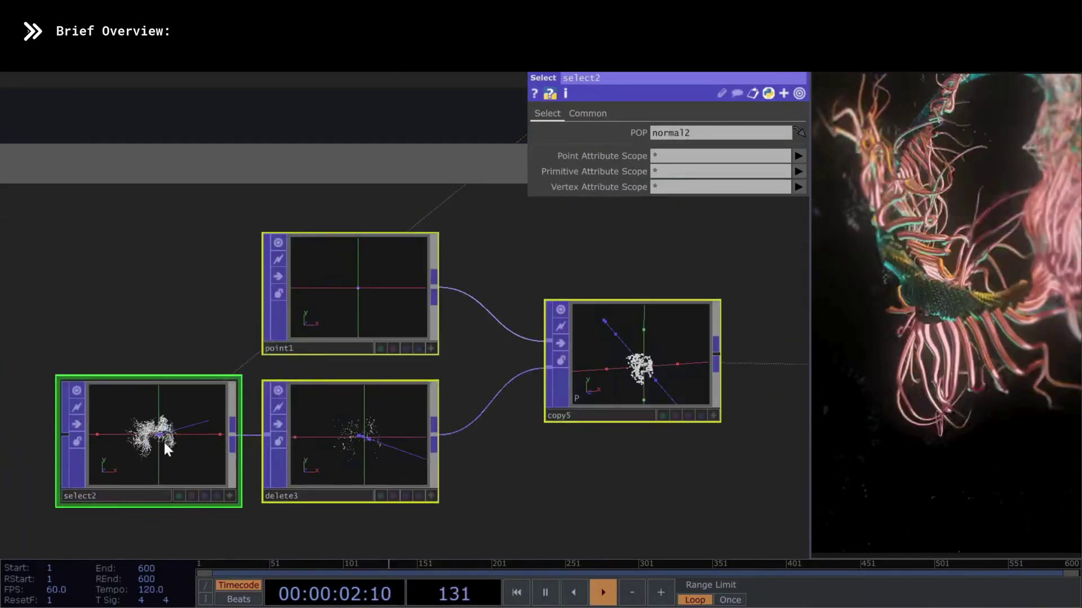
- Review delete3's pattern filter in the Particles group and inspect copy5's point geometry up close
{"action": "left_click", "coordinate": [360, 447]}
{"action": "scroll", "coordinate": [314, 415], "scroll_direction": "up", "scroll_amount": 5}
{"action": "scroll", "coordinate": [241, 428], "scroll_direction": "down", "scroll_amount": 4}
{"action": "scroll", "coordinate": [569, 352], "scroll_direction": "up", "scroll_amount": 5}
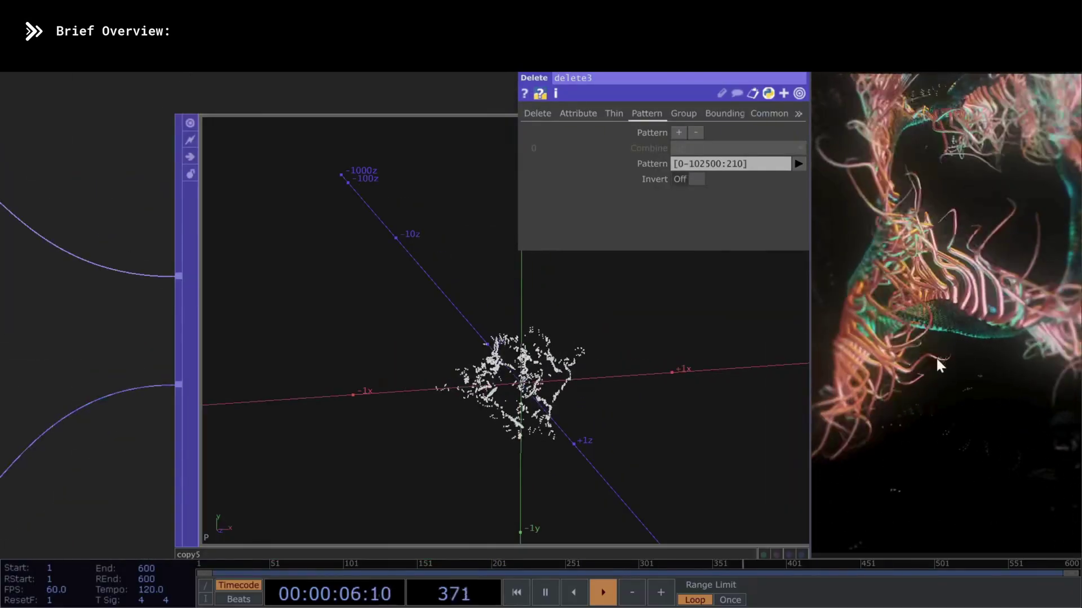
- Review the three Geometry components in the Render group and the PBR material assigned to each
{"action": "scroll", "coordinate": [234, 355], "scroll_direction": "down", "scroll_amount": 8}
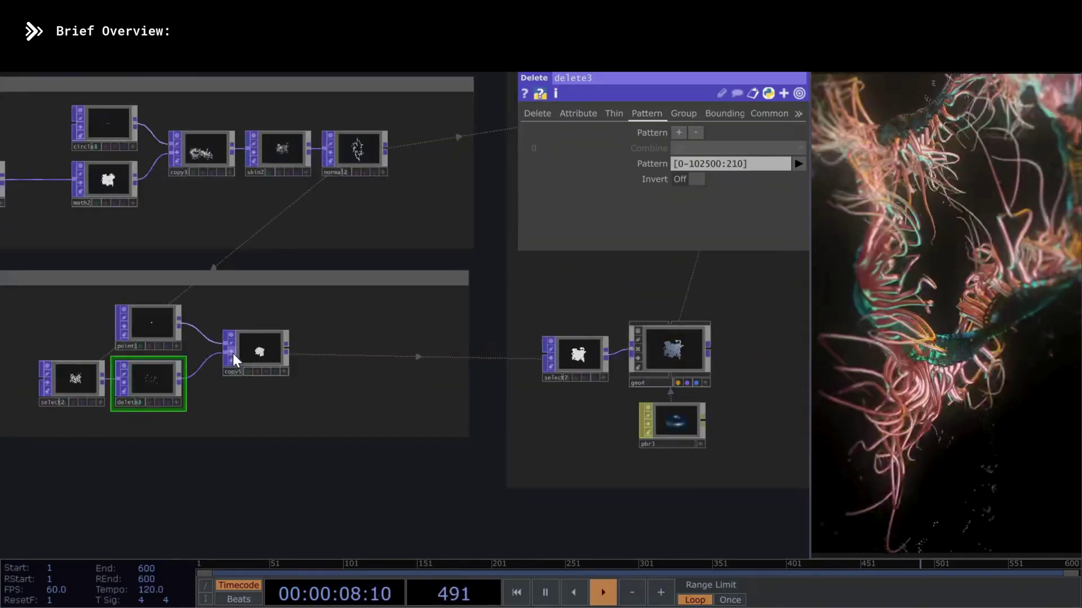
{"action": "left_click_drag", "start_coordinate": [590, 318], "coordinate": [469, 373]}
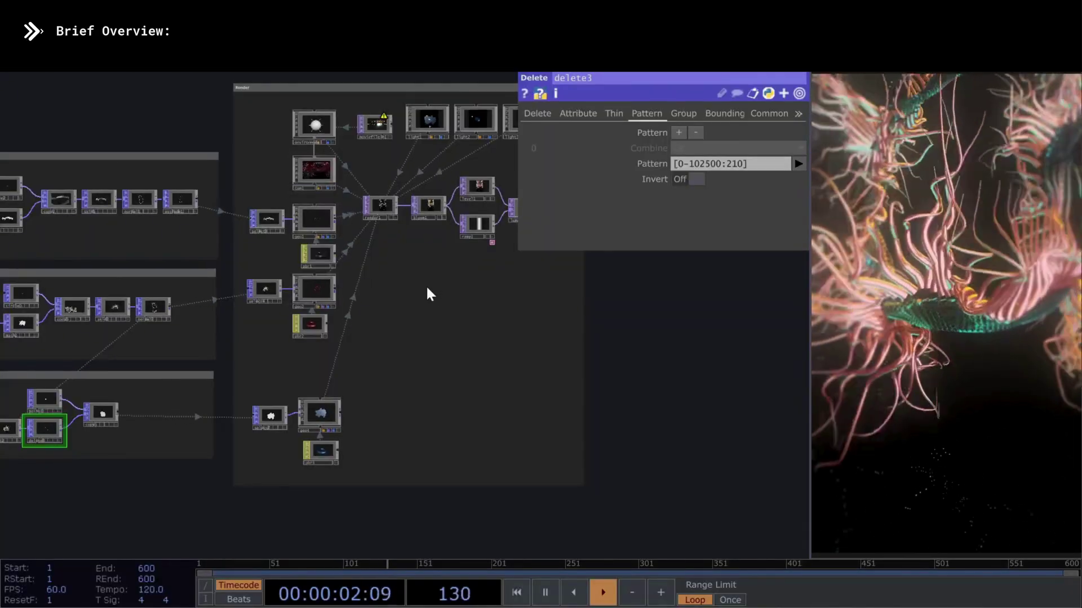
{"action": "scroll", "coordinate": [413, 297], "scroll_direction": "up", "scroll_amount": 2}
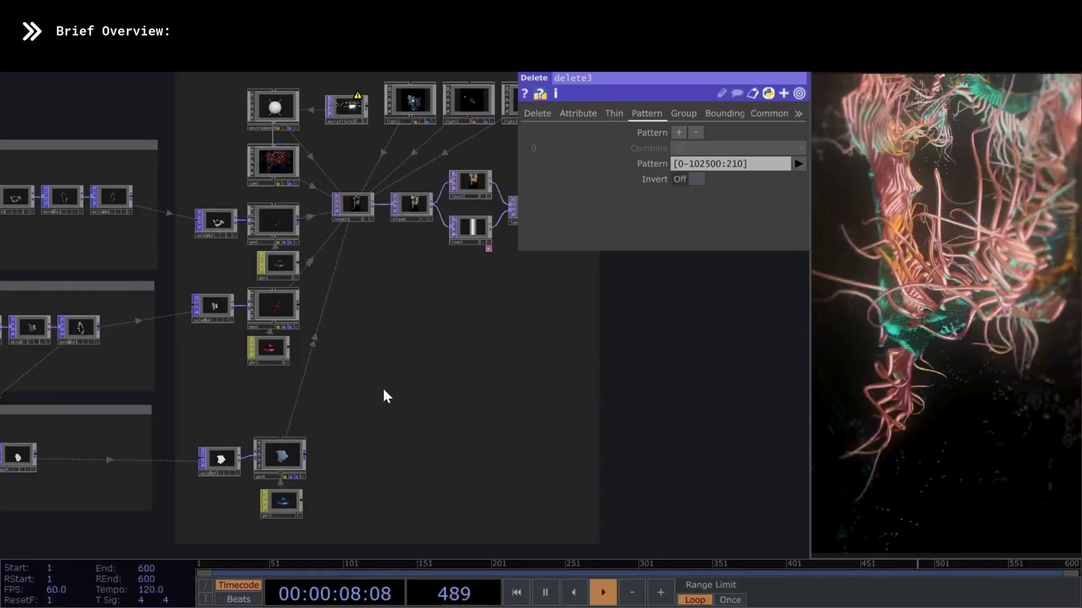
{"action": "left_click", "coordinate": [276, 221]}
{"action": "left_click", "coordinate": [276, 302]}
{"action": "left_click", "coordinate": [283, 448]}
{"action": "left_click", "coordinate": [281, 261]}
{"action": "left_click", "coordinate": [266, 346]}
{"action": "left_click", "coordinate": [278, 499]}
{"action": "left_click_drag", "start_coordinate": [412, 351], "coordinate": [366, 389]}
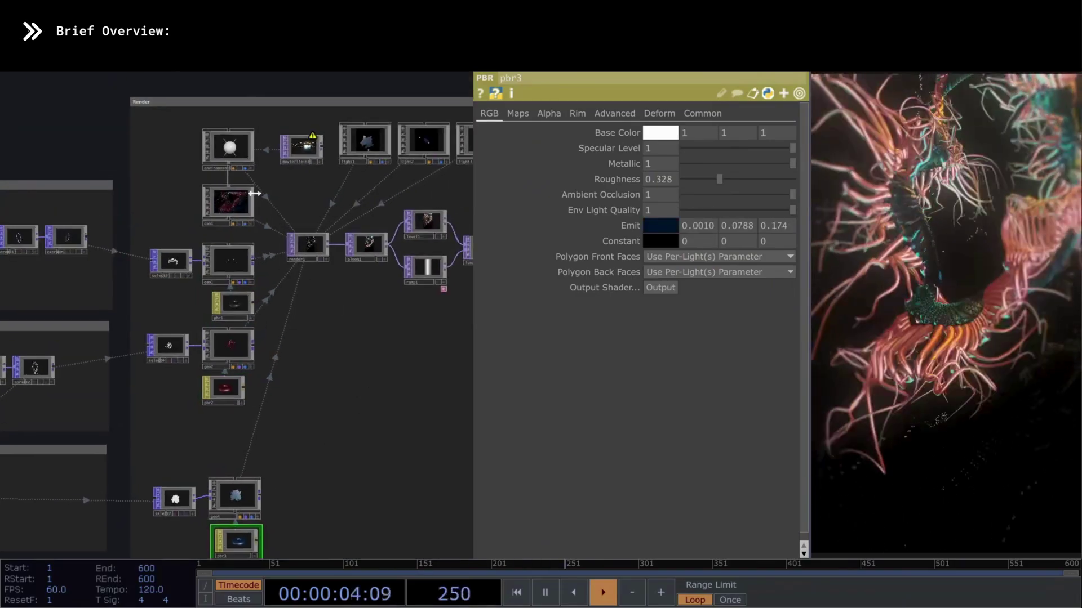
- Review the environment1 light's settings and the moviefilein1 node that supplies its environment map
{"action": "scroll", "coordinate": [238, 193], "scroll_direction": "up", "scroll_amount": 4}
{"action": "left_click", "coordinate": [233, 161]}
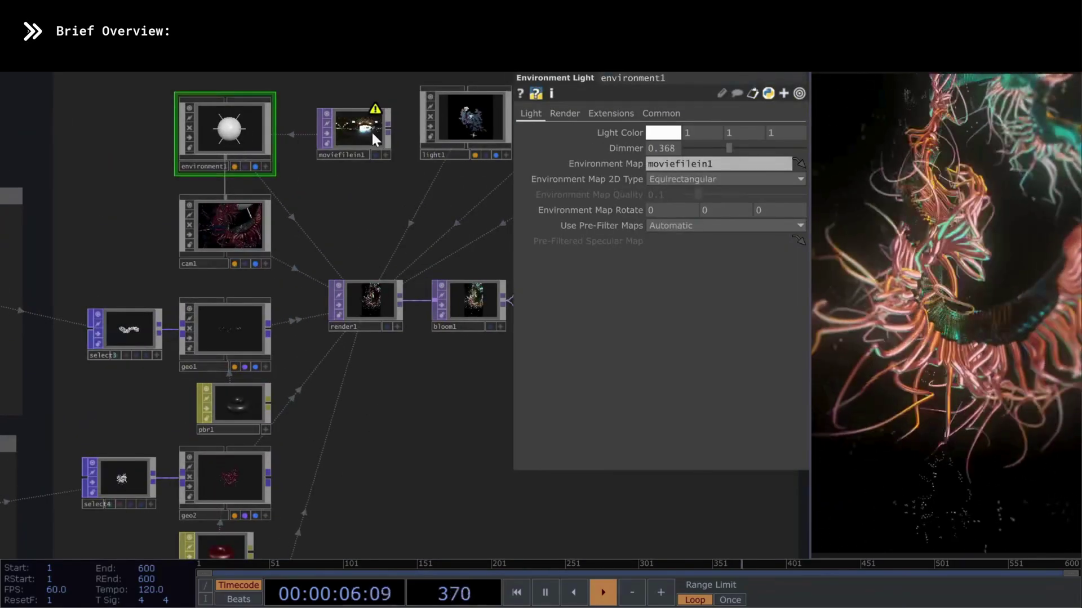
{"action": "left_click", "coordinate": [371, 131]}
{"action": "scroll", "coordinate": [400, 259], "scroll_direction": "down", "scroll_amount": 3}
{"action": "left_click_drag", "start_coordinate": [464, 384], "coordinate": [293, 400]}
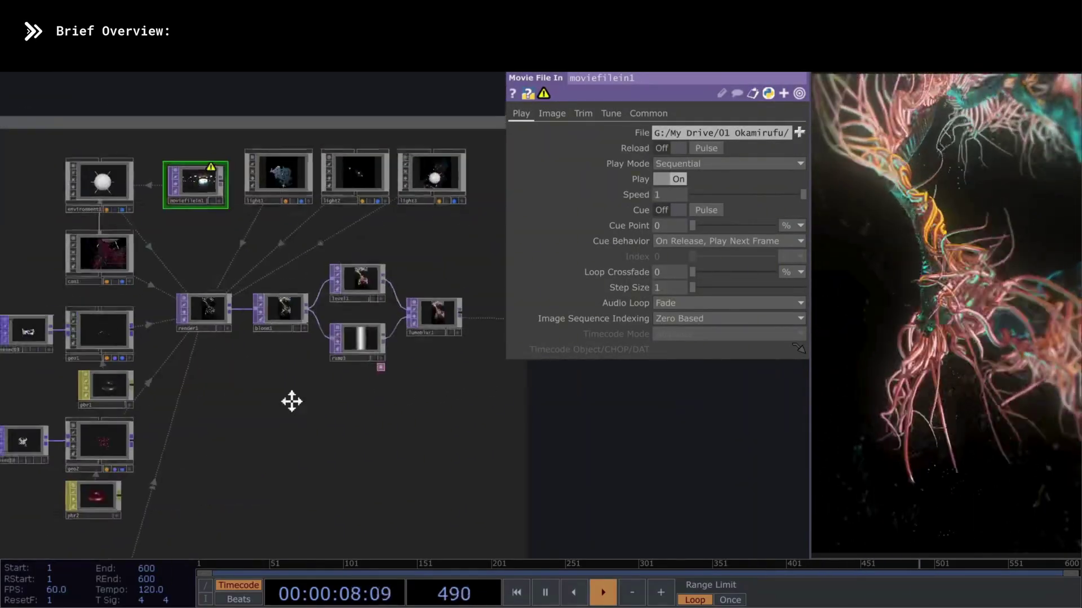
- Examine the bloom1 and lumablur1 post-processing settings and inspect the blurred render up close
{"action": "scroll", "coordinate": [290, 325], "scroll_direction": "up", "scroll_amount": 6}
{"action": "left_click", "coordinate": [289, 291]}
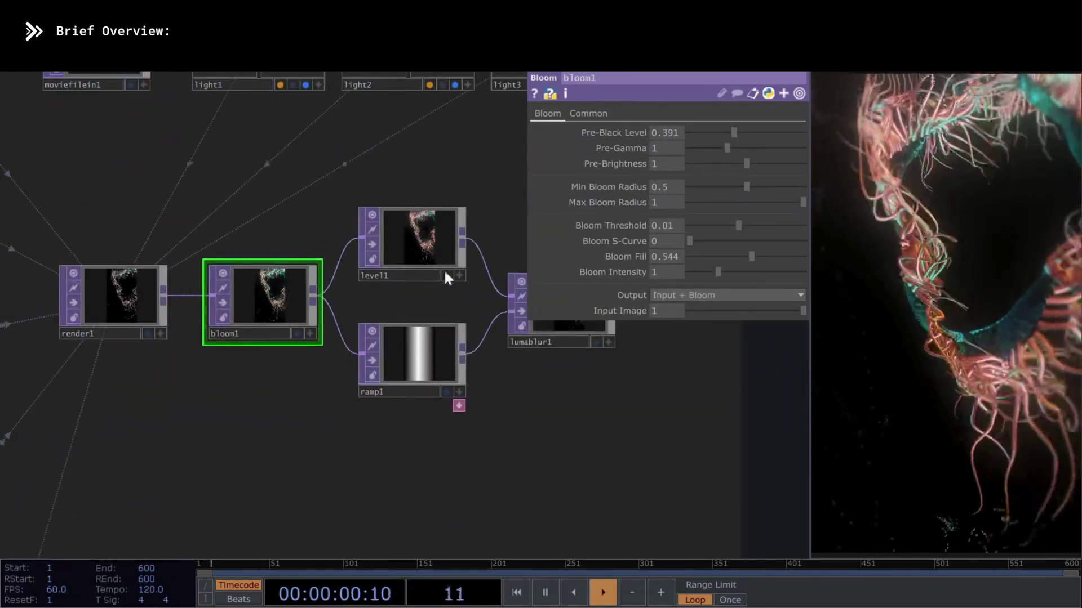
{"action": "left_click_drag", "start_coordinate": [538, 398], "coordinate": [438, 399]}
{"action": "left_click", "coordinate": [451, 295]}
{"action": "scroll", "coordinate": [438, 298], "scroll_direction": "up", "scroll_amount": 5}
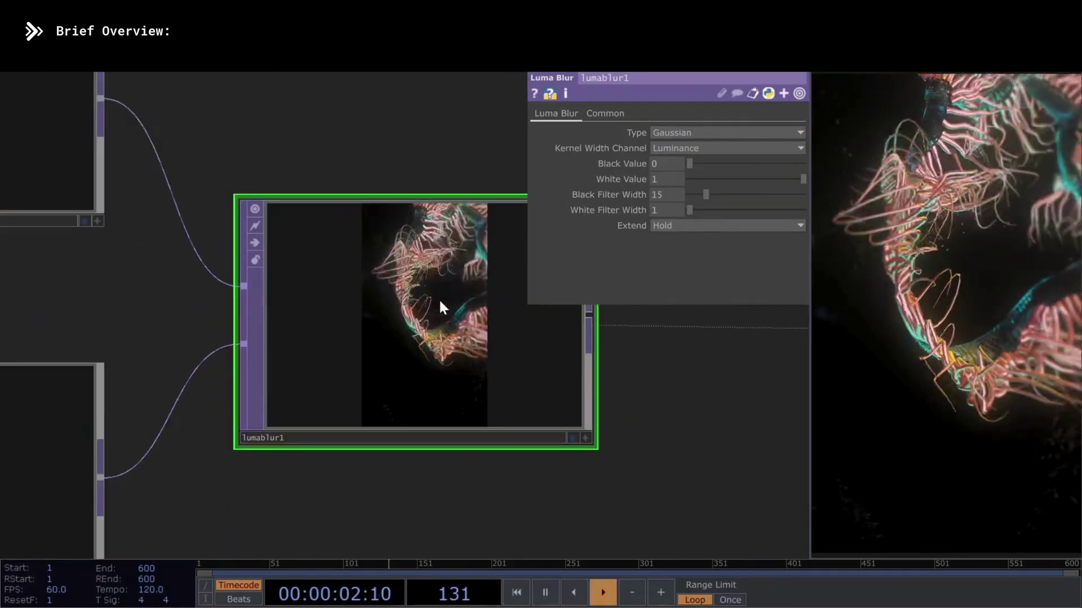
{"action": "scroll", "coordinate": [458, 278], "scroll_direction": "down", "scroll_amount": 6}
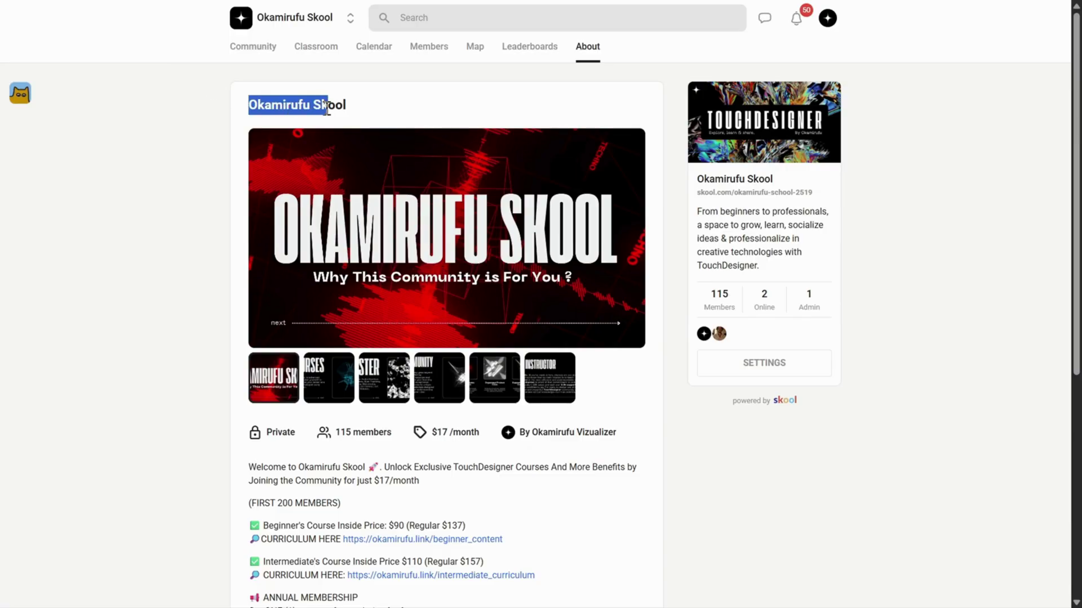
- On the Okamirufu Skool community's About page, browse the intro slides through to the Your Instructor slide
{"action": "left_click", "coordinate": [320, 382]}
{"action": "left_click", "coordinate": [381, 388]}
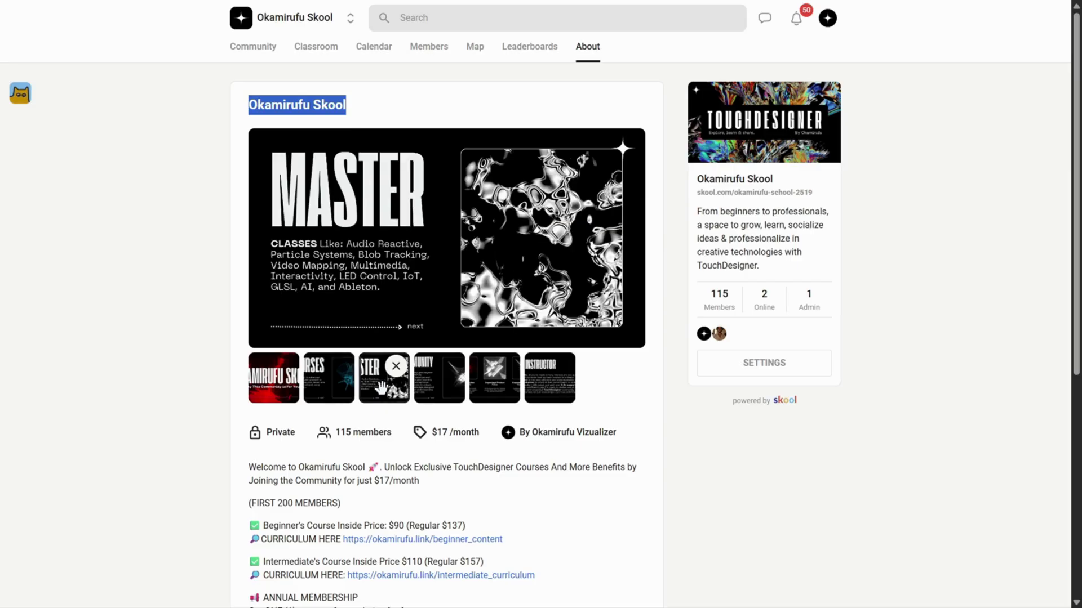
{"action": "left_click", "coordinate": [423, 389]}
{"action": "left_click", "coordinate": [487, 394]}
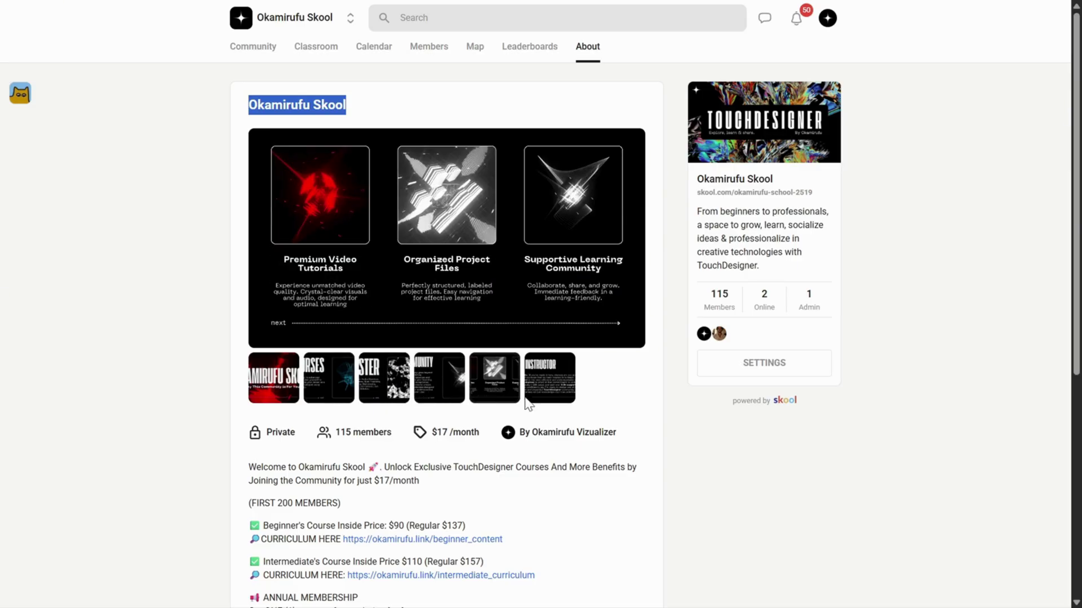
{"action": "left_click", "coordinate": [539, 393]}
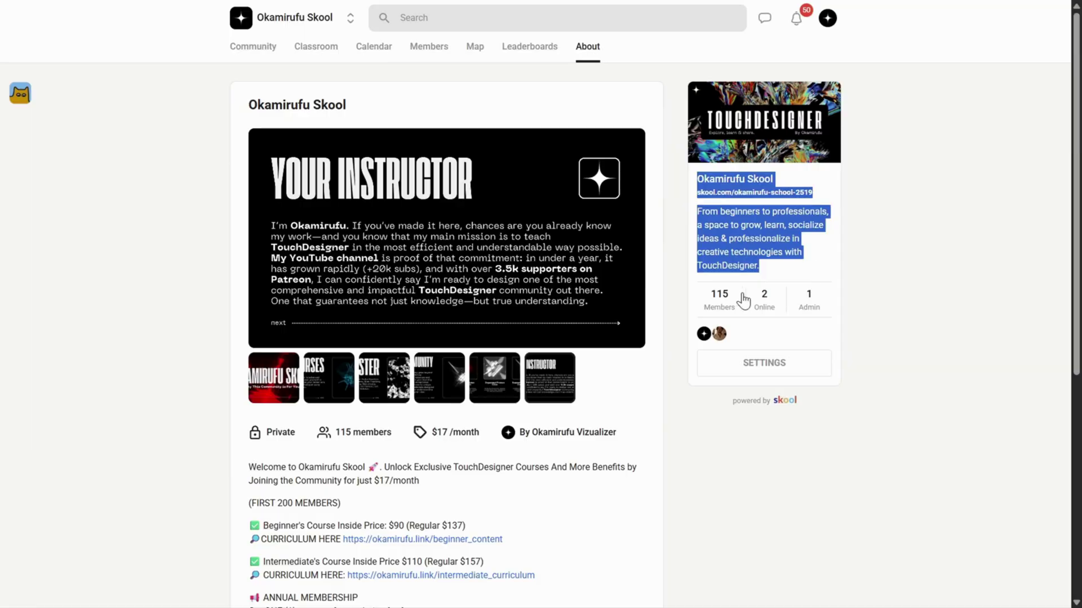
- Open the Exclusive Skool Tutorials Series in the Classroom and read through the K1 Radial Tentacles Using POPs lesson
{"action": "left_click", "coordinate": [304, 50]}
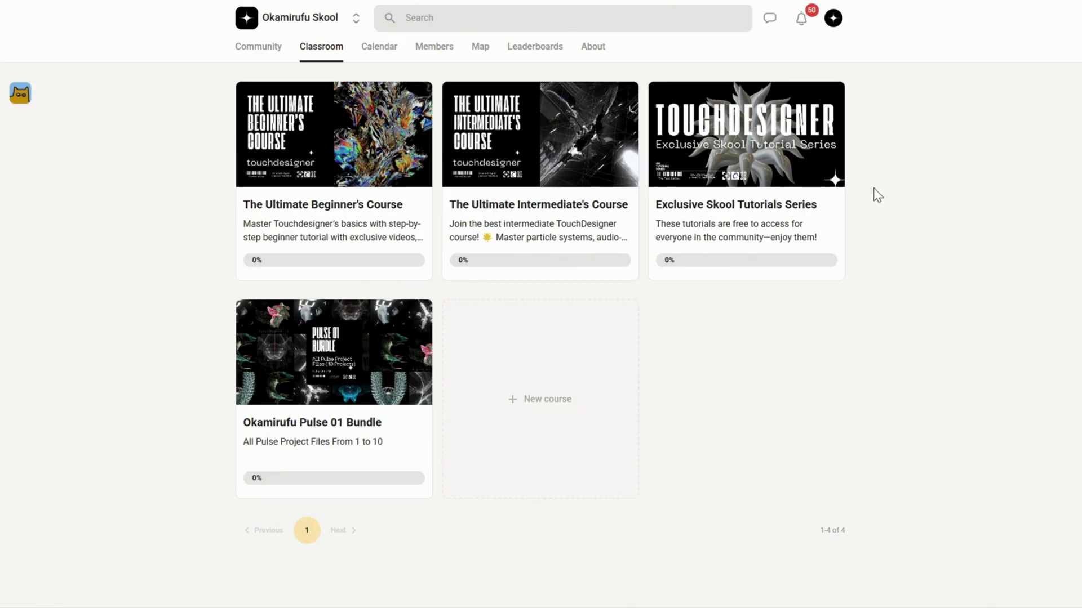
{"action": "left_click", "coordinate": [758, 151]}
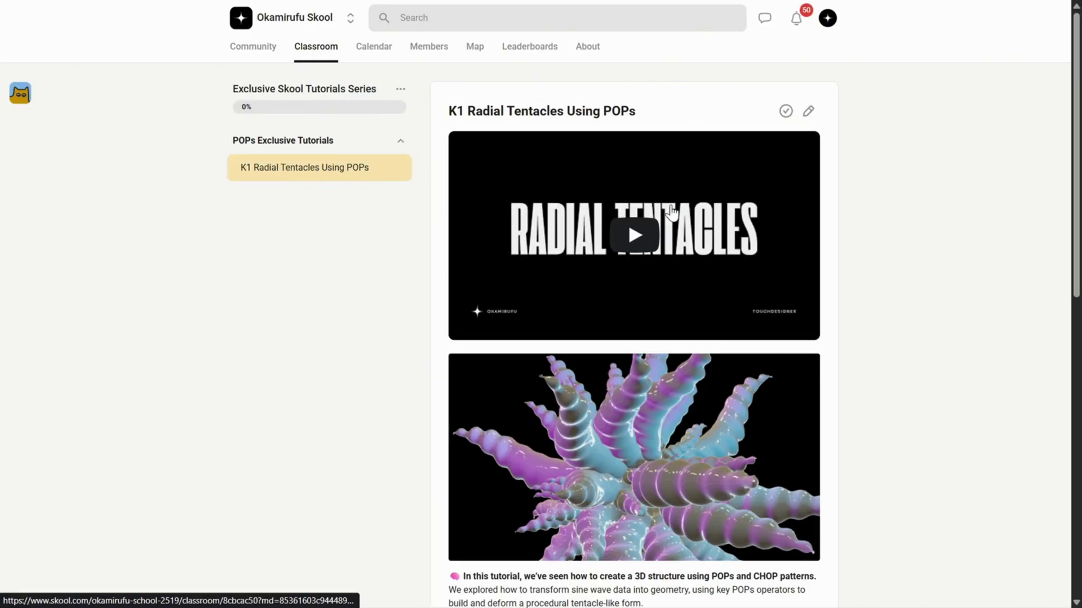
{"action": "scroll", "coordinate": [646, 321], "scroll_direction": "down", "scroll_amount": 3}
{"action": "scroll", "coordinate": [648, 321], "scroll_direction": "down", "scroll_amount": 8}
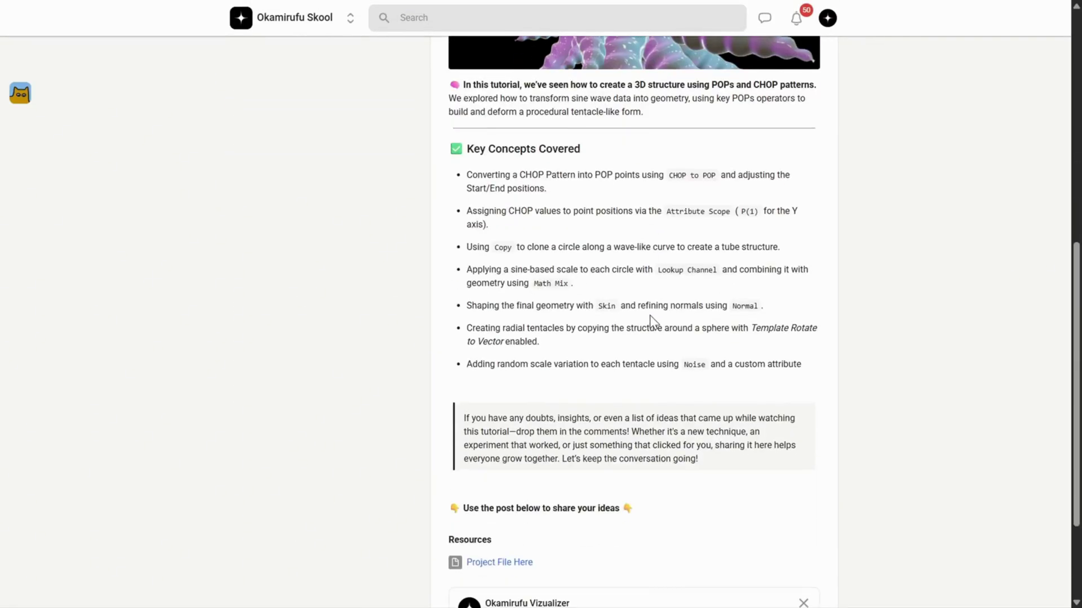
- Open the lesson's linked discussion post and read through its comments
{"action": "left_click", "coordinate": [600, 491]}
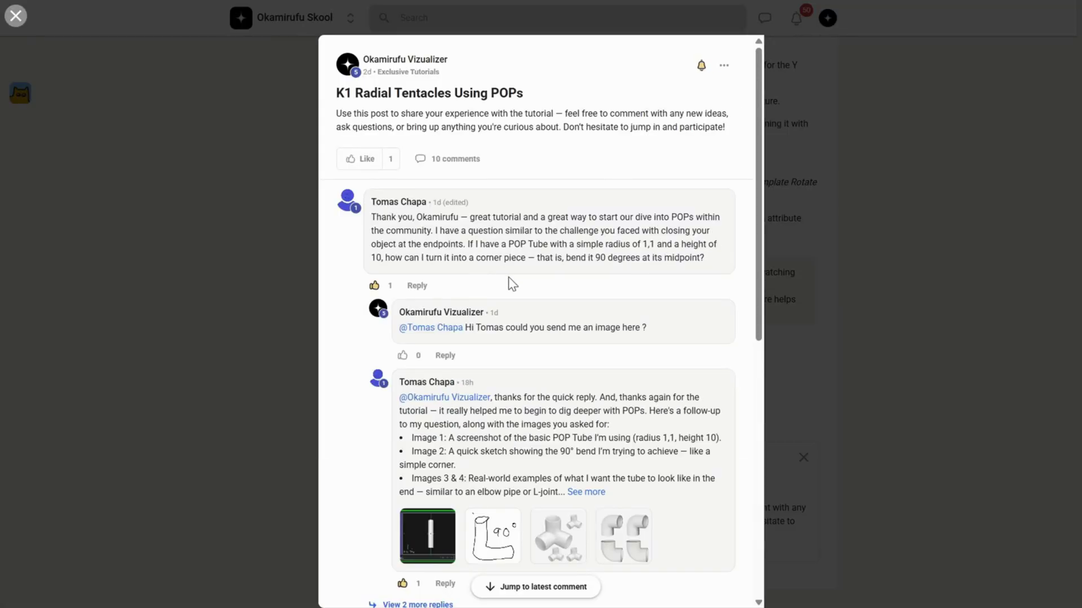
{"action": "scroll", "coordinate": [512, 284], "scroll_direction": "down", "scroll_amount": 1}
{"action": "scroll", "coordinate": [573, 468], "scroll_direction": "down", "scroll_amount": 6}
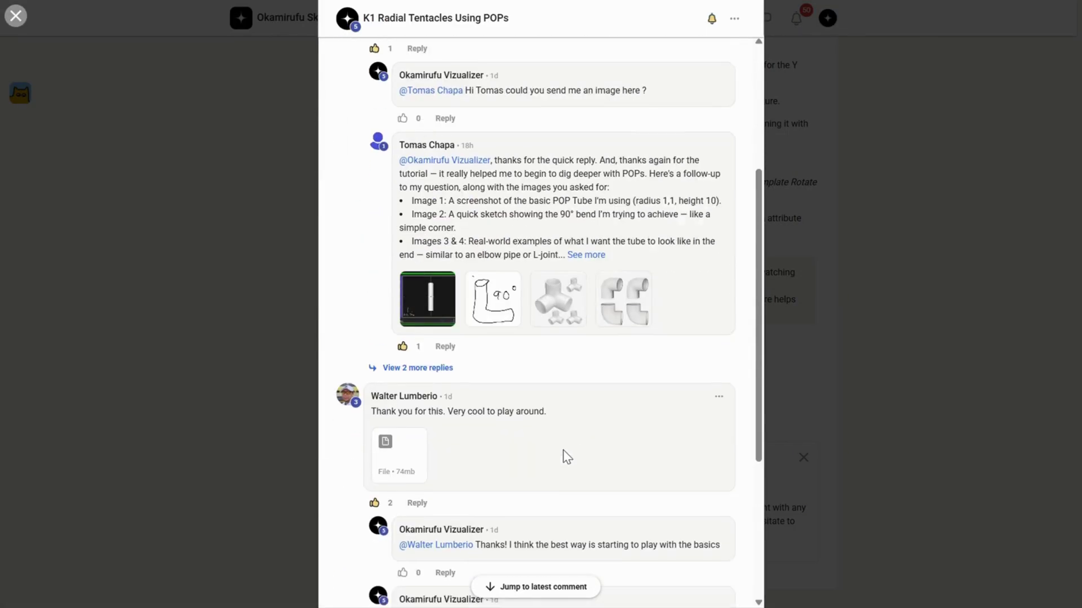
{"action": "scroll", "coordinate": [542, 449], "scroll_direction": "up", "scroll_amount": 4}
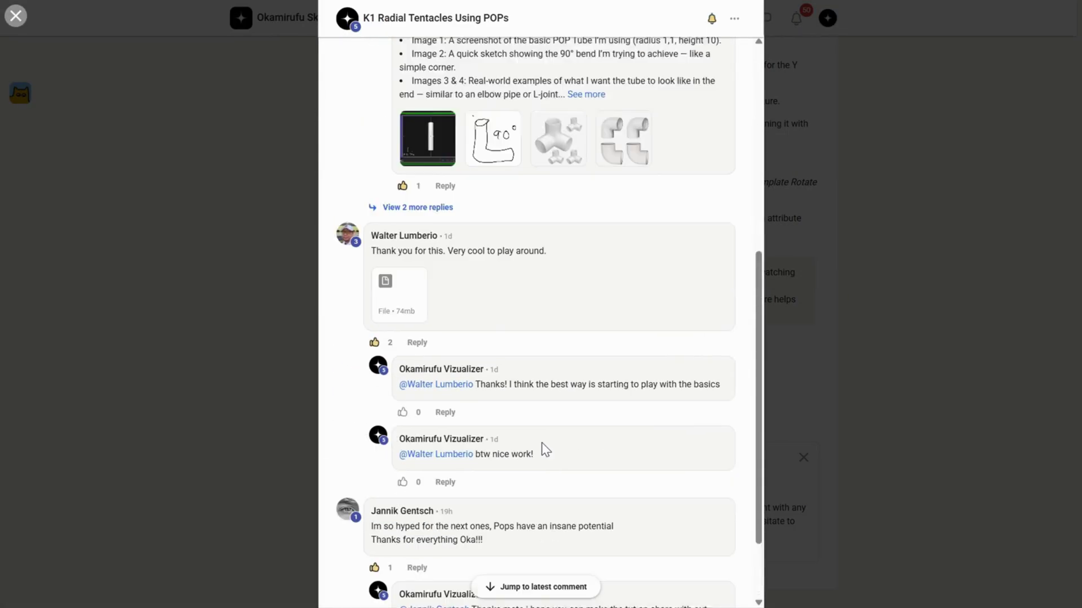
- Expand the hidden replies, view the attached three-way tube solution image, and close the discussion post
{"action": "left_click", "coordinate": [447, 390]}
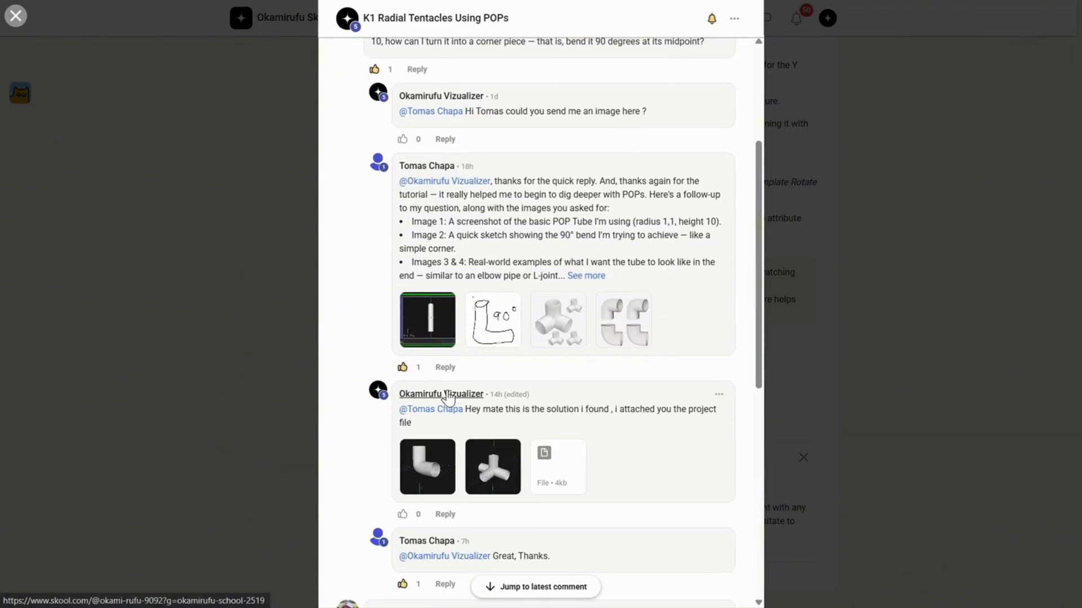
{"action": "left_click", "coordinate": [496, 470]}
{"action": "left_click", "coordinate": [944, 353]}
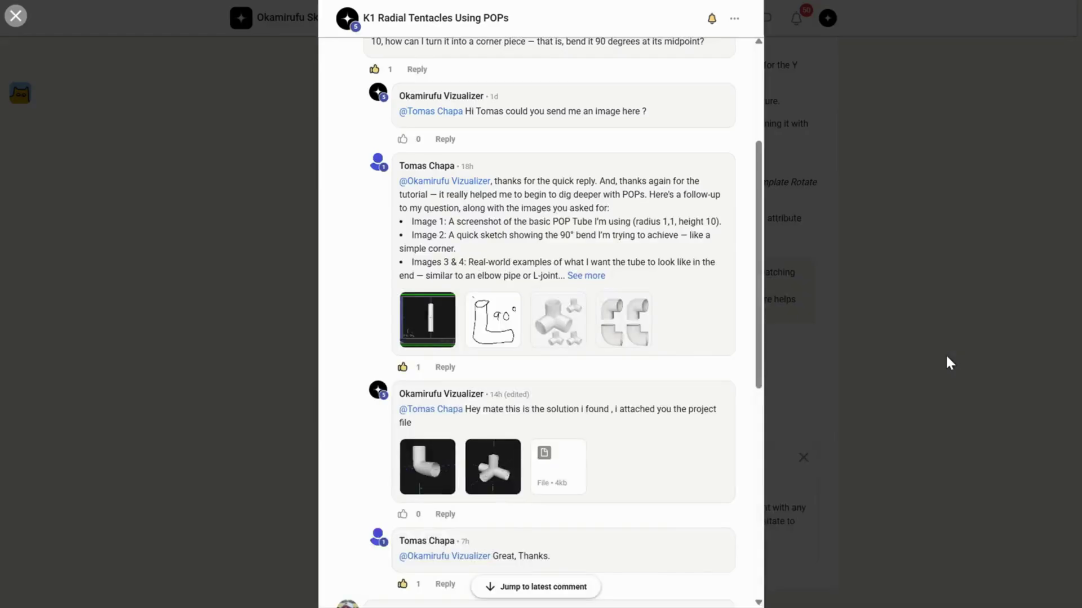
{"action": "left_click", "coordinate": [945, 352]}
{"action": "scroll", "coordinate": [911, 381], "scroll_direction": "up", "scroll_amount": 10}
{"action": "scroll", "coordinate": [838, 467], "scroll_direction": "up", "scroll_amount": 1}
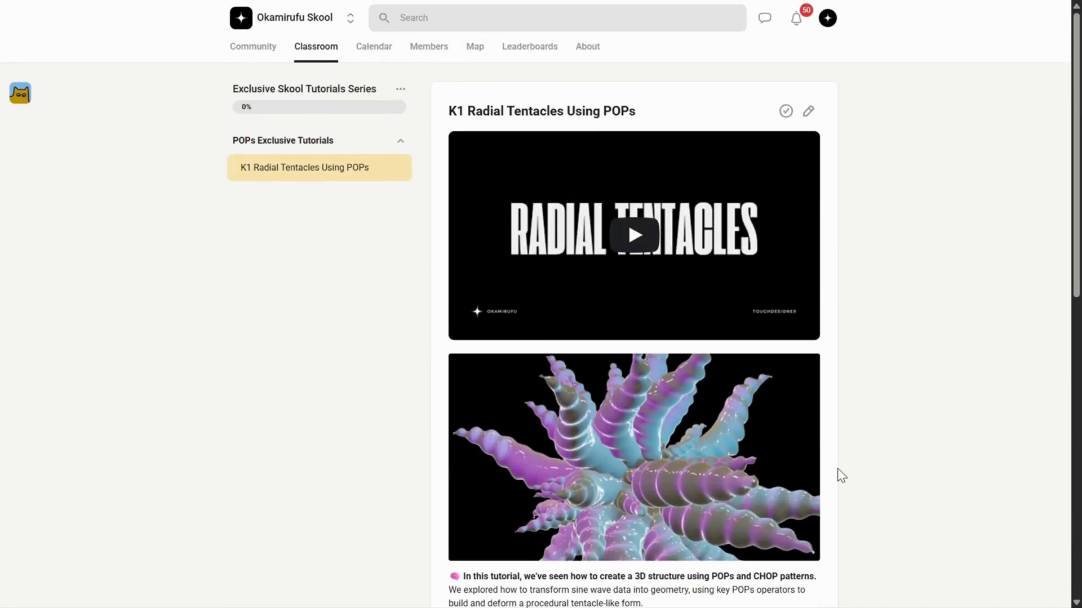
- Return to the community's About page and highlight the Plus, Shop and Bonuses lists in its description
{"action": "left_click", "coordinate": [590, 50]}
{"action": "scroll", "coordinate": [582, 449], "scroll_direction": "down", "scroll_amount": 6}
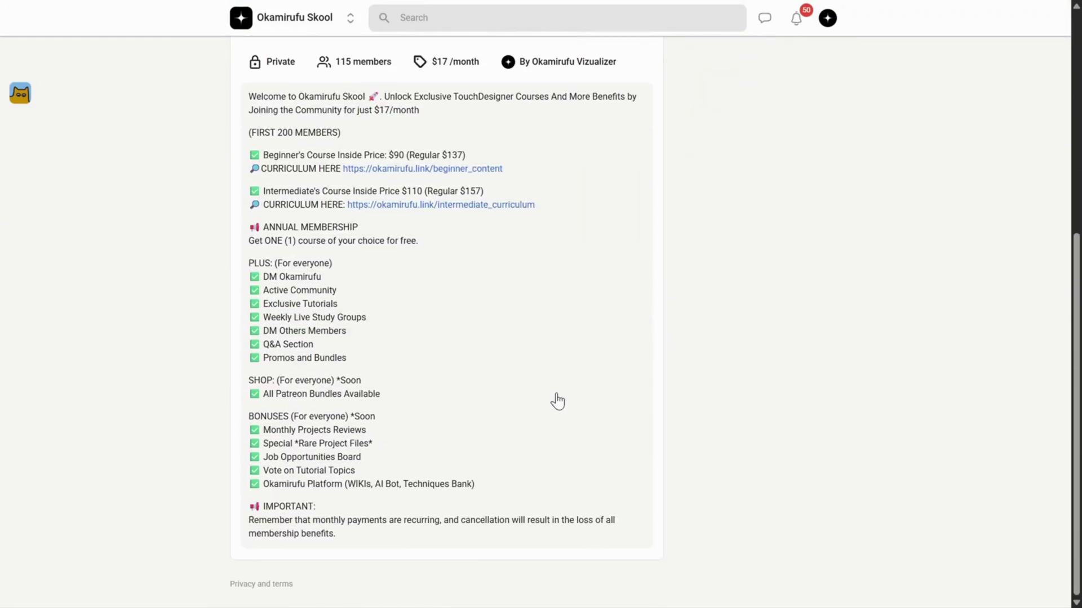
{"action": "left_click", "coordinate": [251, 267]}
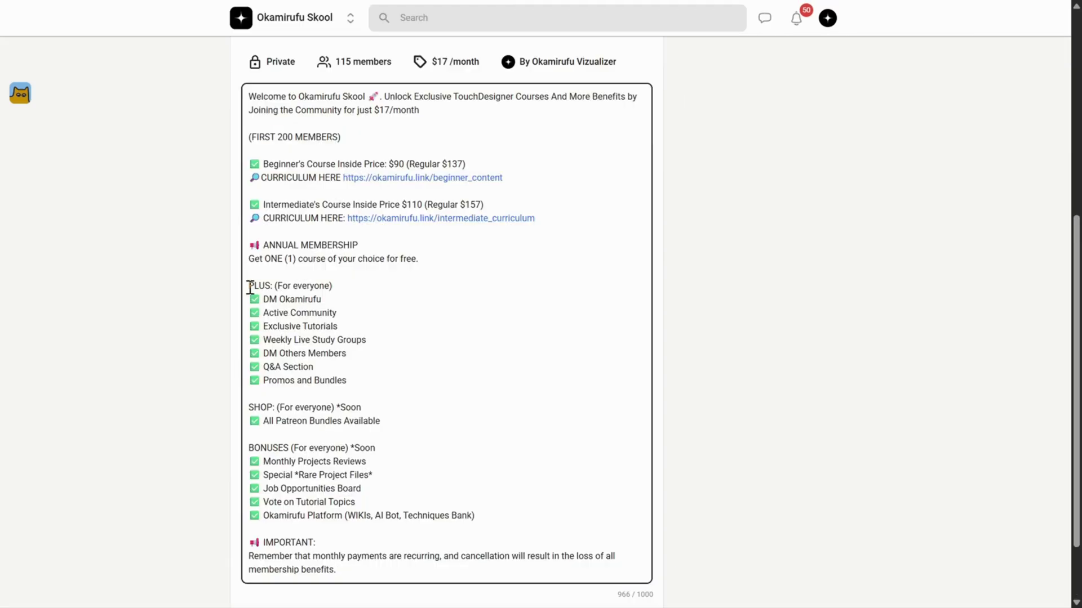
{"action": "left_click_drag", "start_coordinate": [250, 286], "coordinate": [370, 394]}
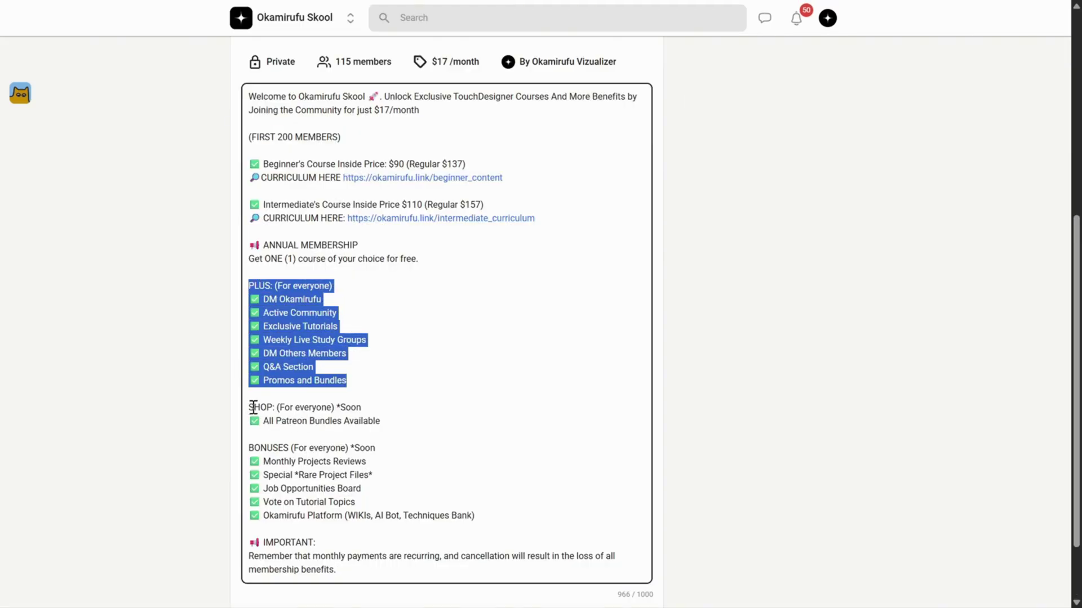
{"action": "left_click_drag", "start_coordinate": [252, 407], "coordinate": [401, 422]}
{"action": "left_click_drag", "start_coordinate": [252, 449], "coordinate": [495, 533]}
{"action": "left_click", "coordinate": [597, 519]}
{"action": "scroll", "coordinate": [814, 469], "scroll_direction": "up", "scroll_amount": 1}
{"action": "scroll", "coordinate": [814, 469], "scroll_direction": "up", "scroll_amount": 6}
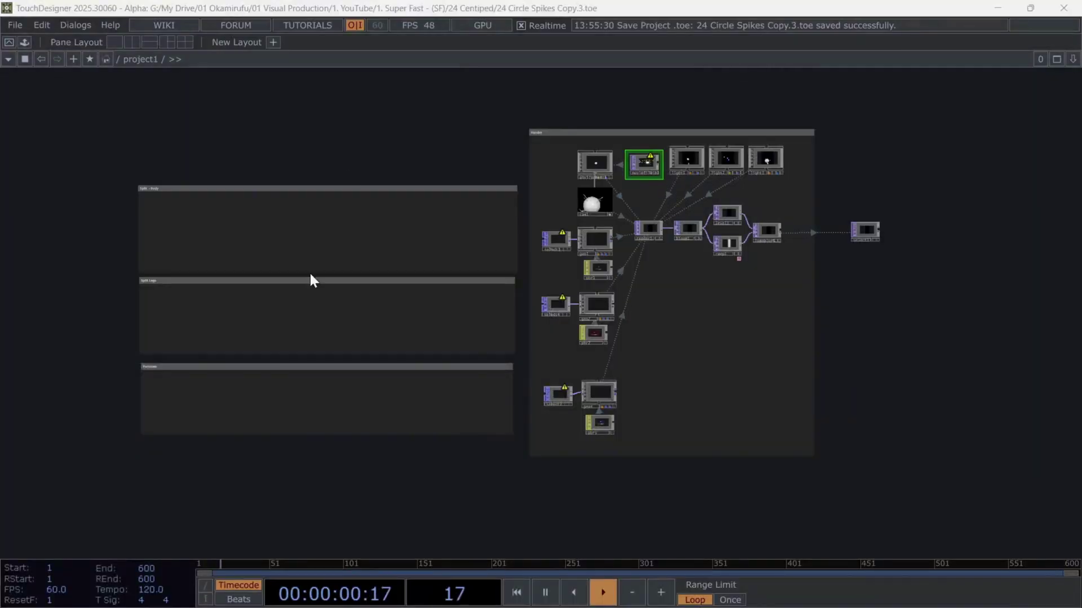
- Switch to the TouchDesigner project and add a Circle POP in the empty space left of the Split - Body group
{"action": "scroll", "coordinate": [174, 217], "scroll_direction": "up", "scroll_amount": 5}
{"action": "key", "text": "Tab"}
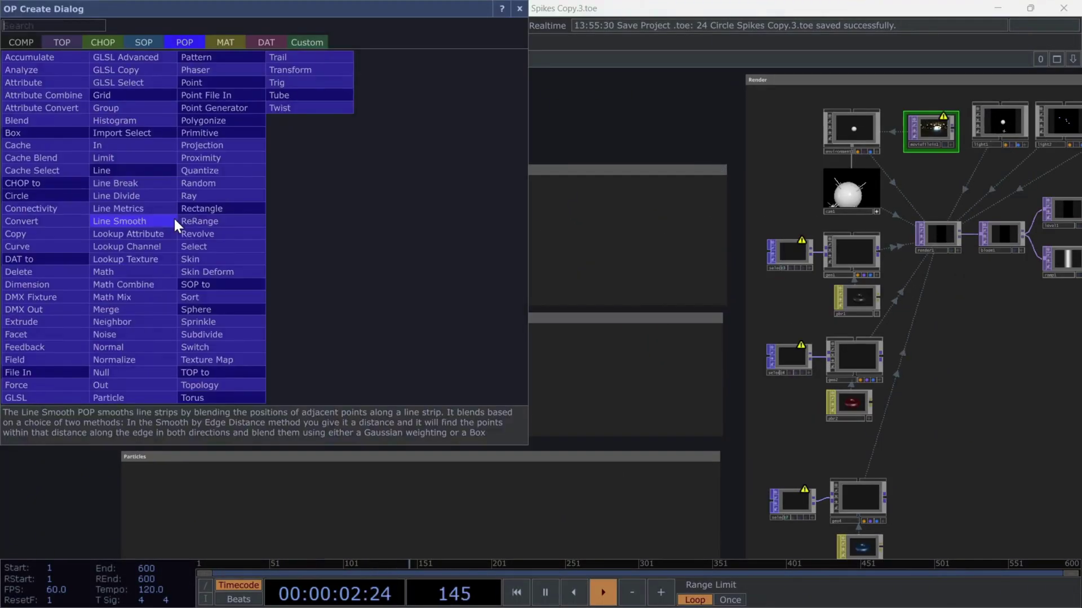
{"action": "left_click", "coordinate": [32, 195]}
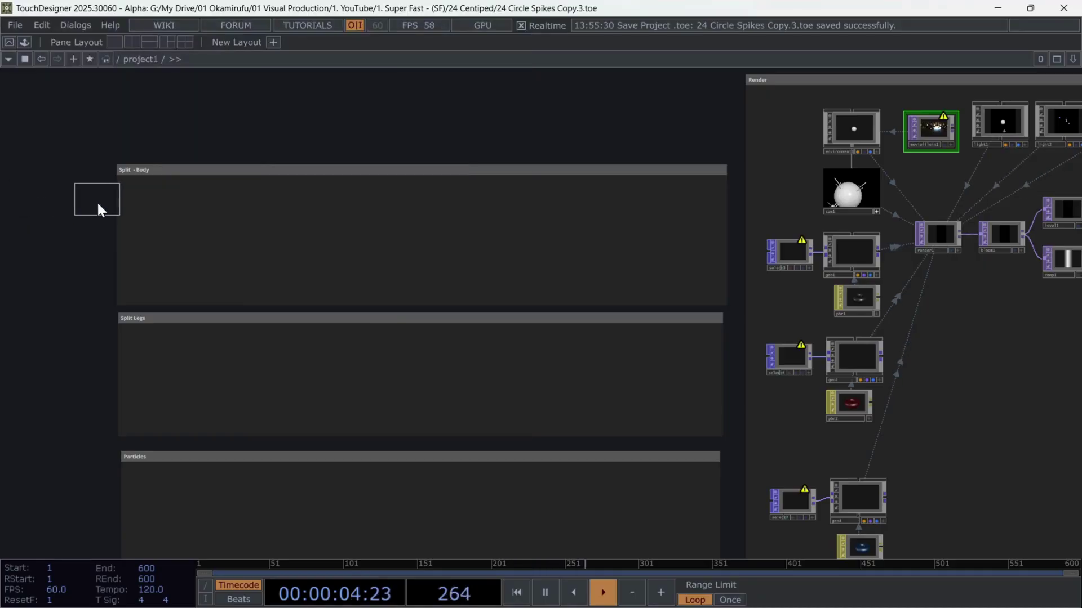
{"action": "scroll", "coordinate": [205, 258], "scroll_direction": "down", "scroll_amount": 3}
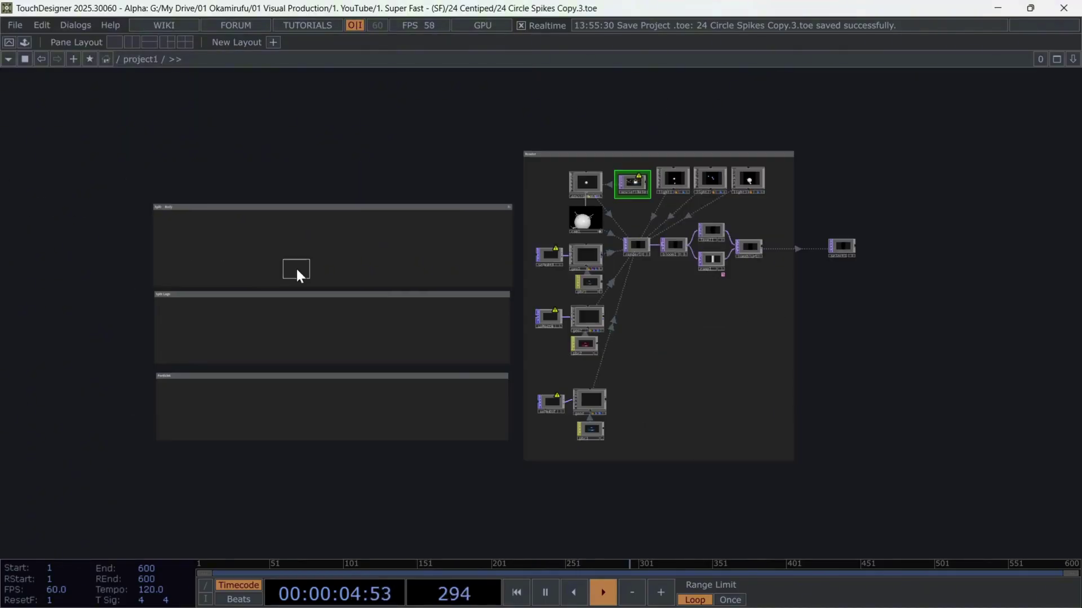
{"action": "left_click", "coordinate": [172, 251]}
{"action": "left_click_drag", "start_coordinate": [115, 247], "coordinate": [302, 300]}
{"action": "scroll", "coordinate": [300, 301], "scroll_direction": "up", "scroll_amount": 4}
- Show the circle's parameters and set its orientation to ZX Plane
{"action": "key", "text": "p"}
{"action": "left_click", "coordinate": [925, 148]}
{"action": "left_click", "coordinate": [918, 189]}
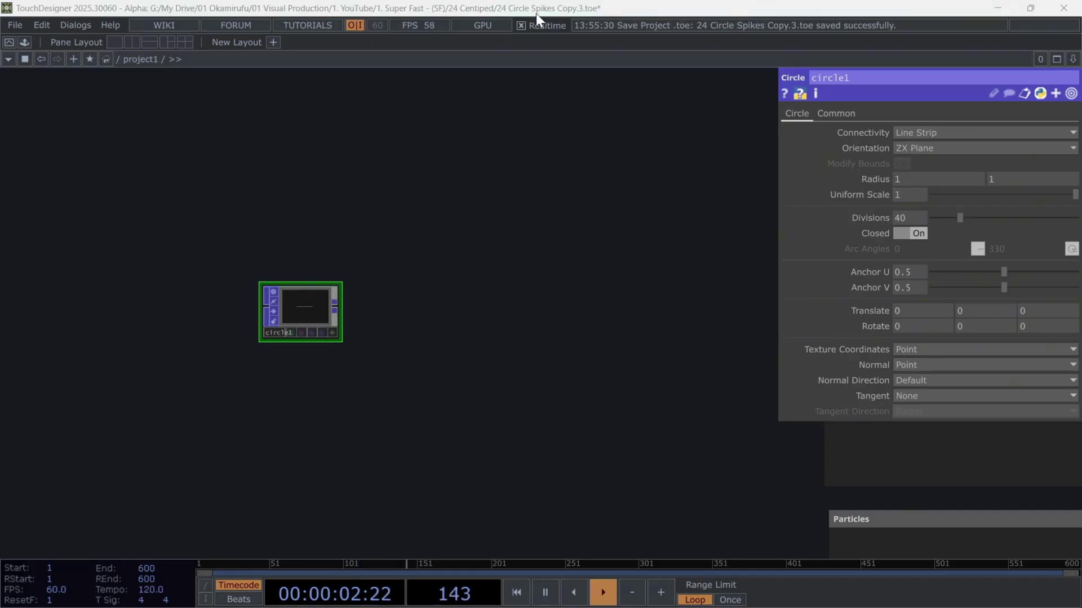
- Set circle1's radius to 0.5 in both directions and its divisions to 250
{"action": "left_click", "coordinate": [911, 179]}
{"action": "type", "text": "0.5"}
{"action": "key", "text": "Tab"}
{"action": "type", "text": "0.5"}
{"action": "key", "text": "Tab"}
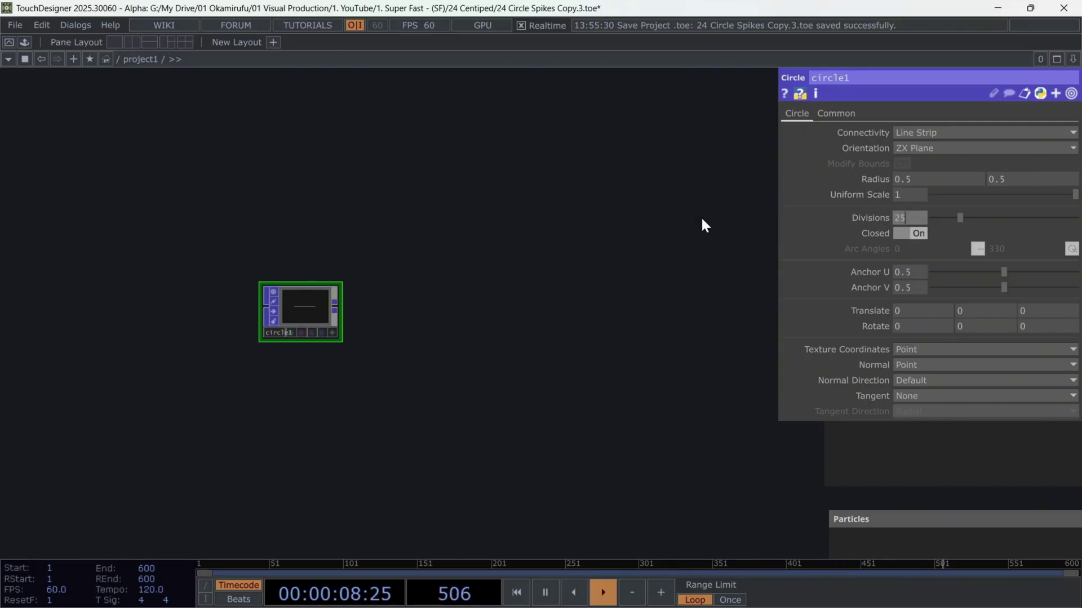
{"action": "left_click_drag", "start_coordinate": [288, 306], "coordinate": [209, 348]}
{"action": "scroll", "coordinate": [213, 361], "scroll_direction": "up", "scroll_amount": 1}
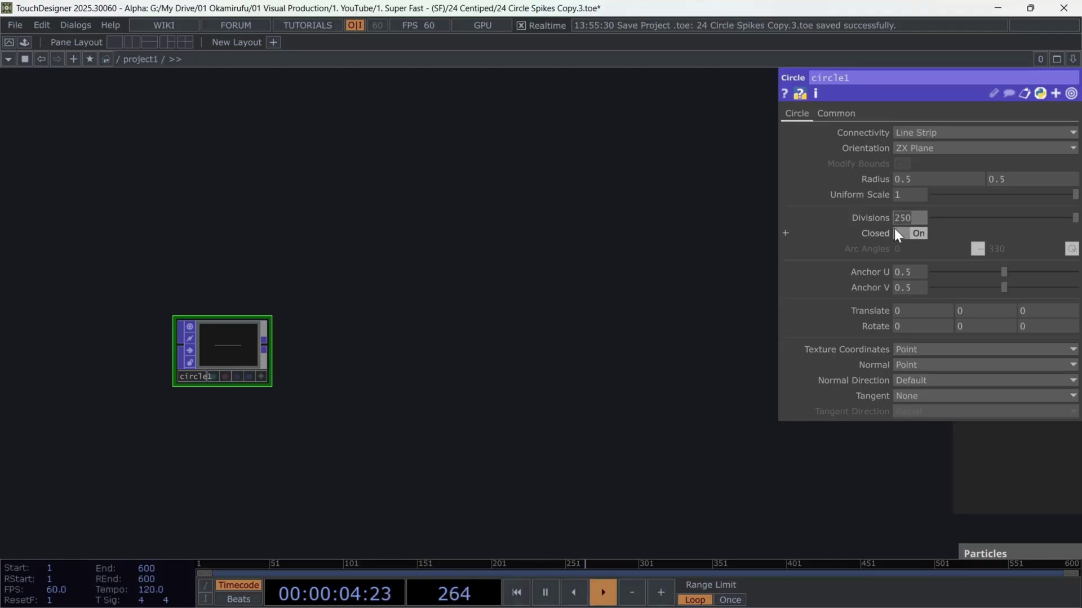
- Drive circle1's Y rotation with the expression absTime.seconds*10
{"action": "left_click", "coordinate": [930, 151]}
{"action": "left_click_drag", "start_coordinate": [222, 345], "coordinate": [208, 359]}
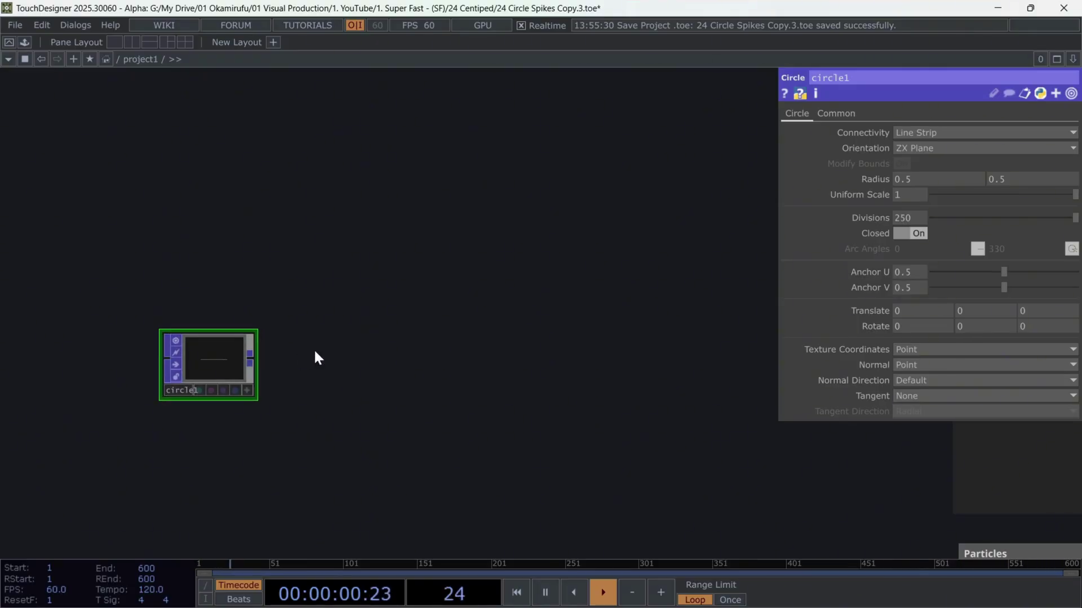
{"action": "left_click", "coordinate": [876, 328]}
{"action": "left_click", "coordinate": [900, 360]}
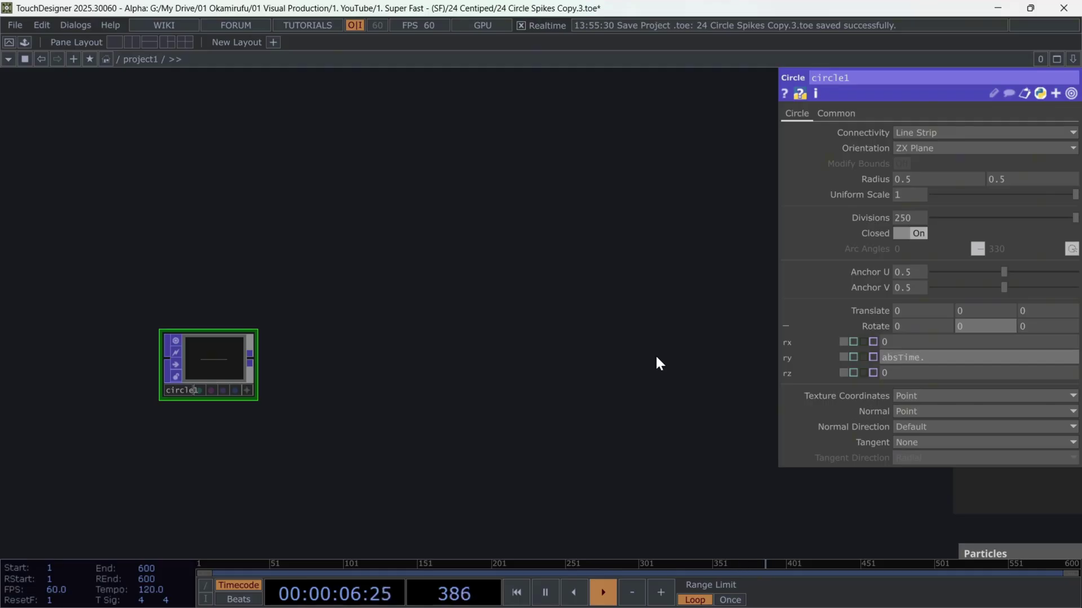
{"action": "type", "text": "absTime.seconds*10"}
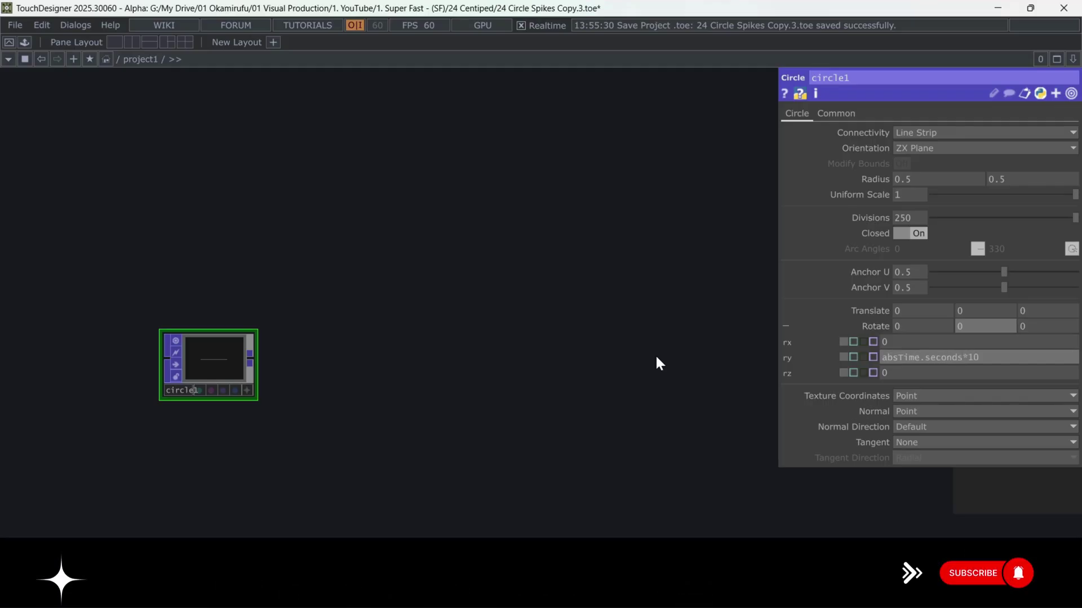
{"action": "key", "text": "Return"}
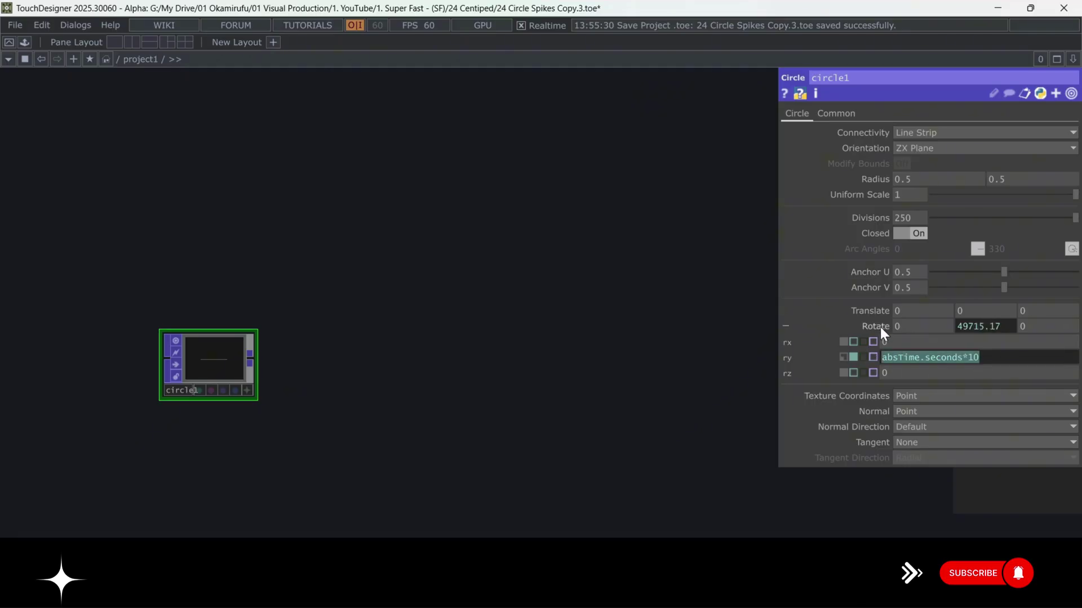
{"action": "left_click", "coordinate": [877, 326]}
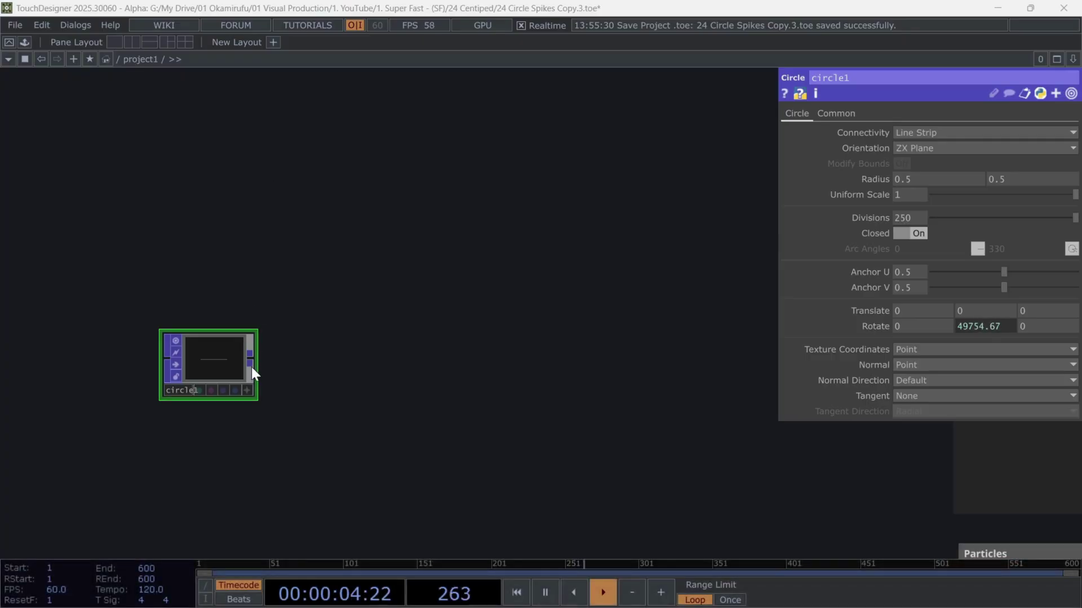
- Add a Transform POP fed by circle1 and set its X scale to 0.4
{"action": "right_click", "coordinate": [251, 363]}
{"action": "left_click", "coordinate": [299, 211]}
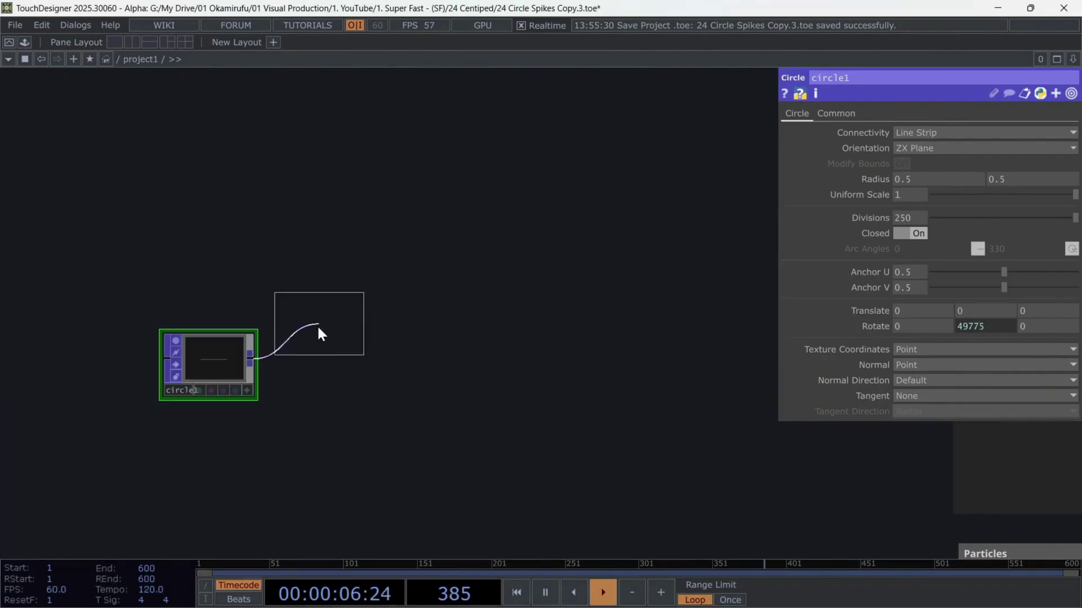
{"action": "left_click", "coordinate": [313, 360]}
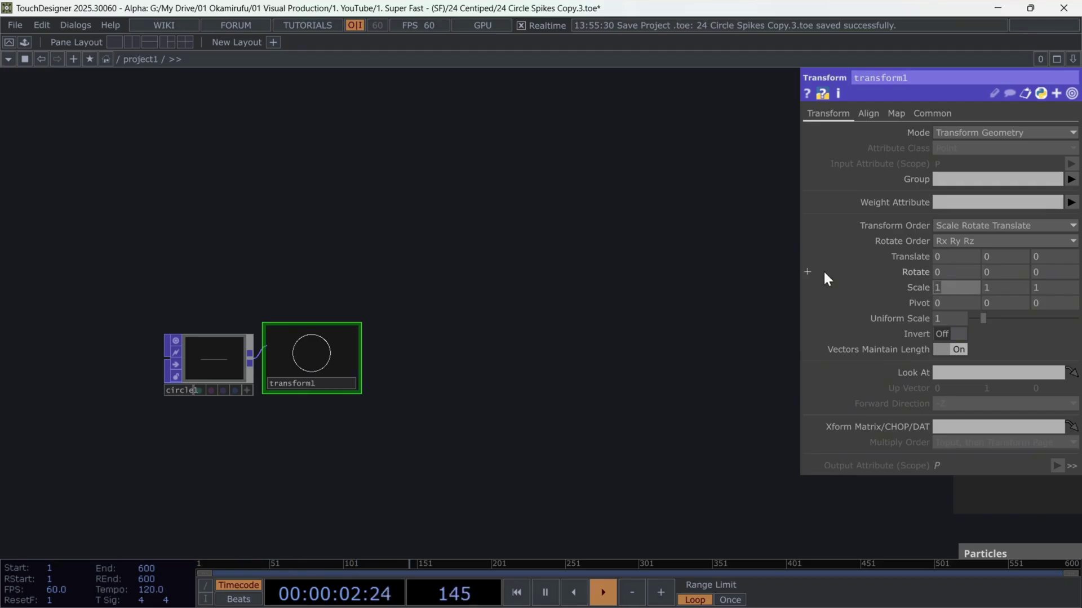
{"action": "type", "text": "0.4"}
{"action": "key", "text": "Return"}
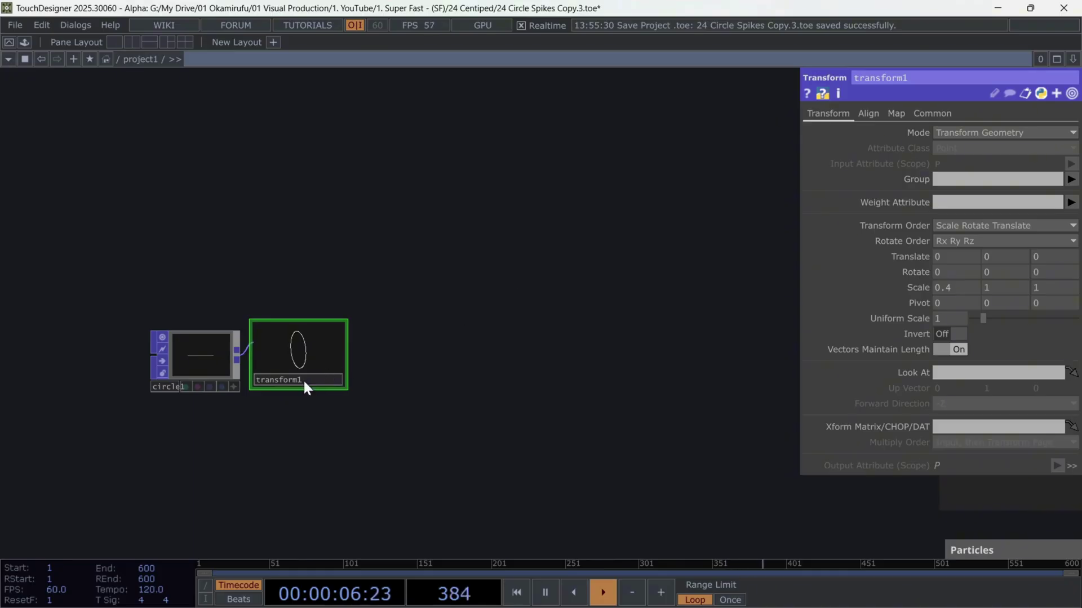
- Add a Noise POP fed by transform1 and align the circle1 node with the rest of the row
{"action": "scroll", "coordinate": [380, 370], "scroll_direction": "up", "scroll_amount": 2}
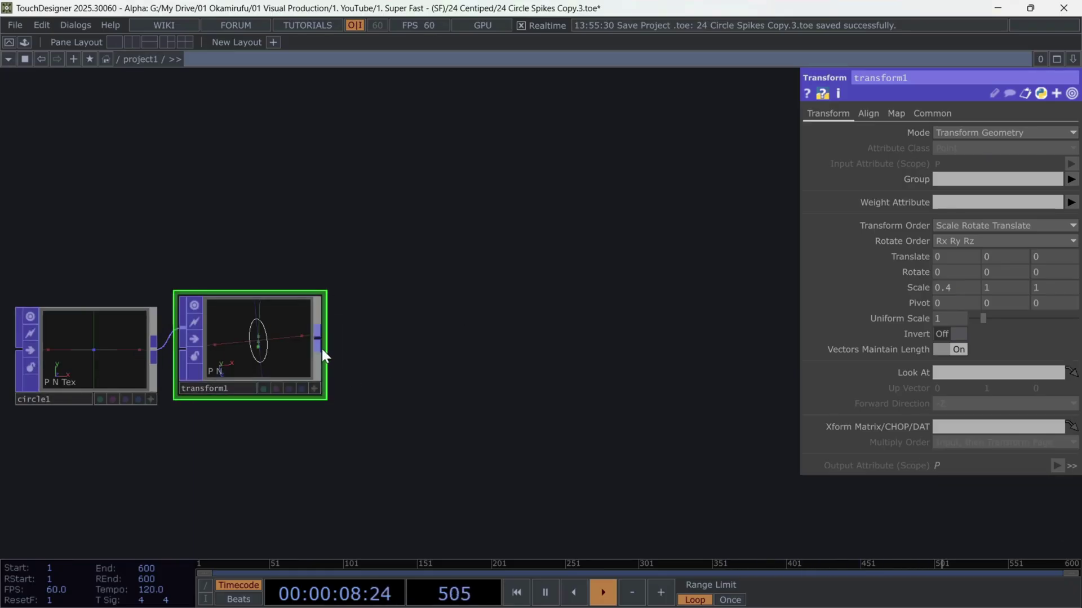
{"action": "key", "text": "Tab"}
{"action": "type", "text": "noi"}
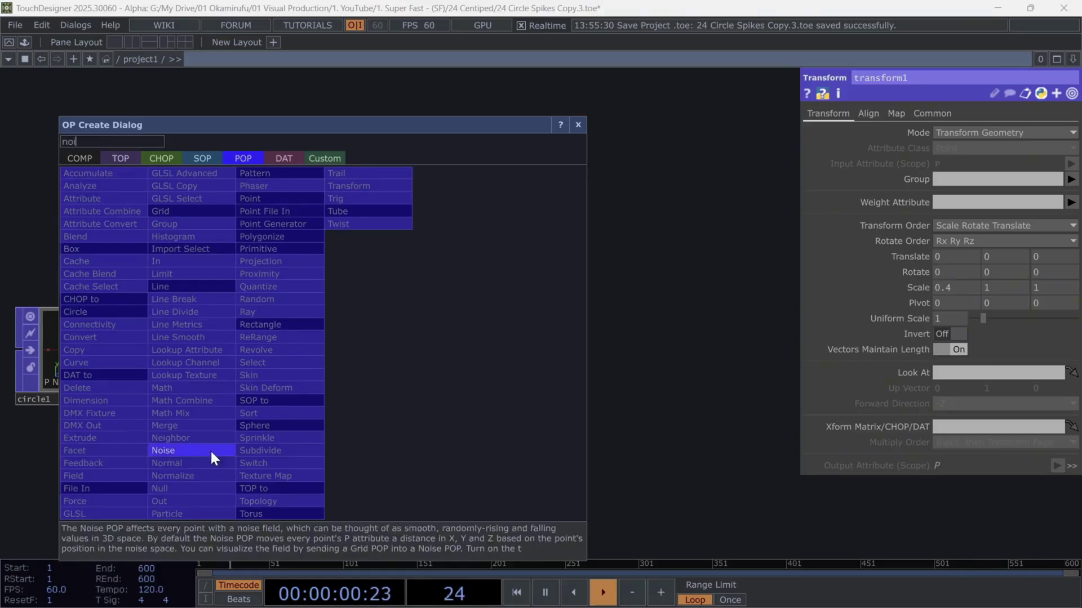
{"action": "left_click", "coordinate": [205, 449]}
{"action": "left_click", "coordinate": [409, 354]}
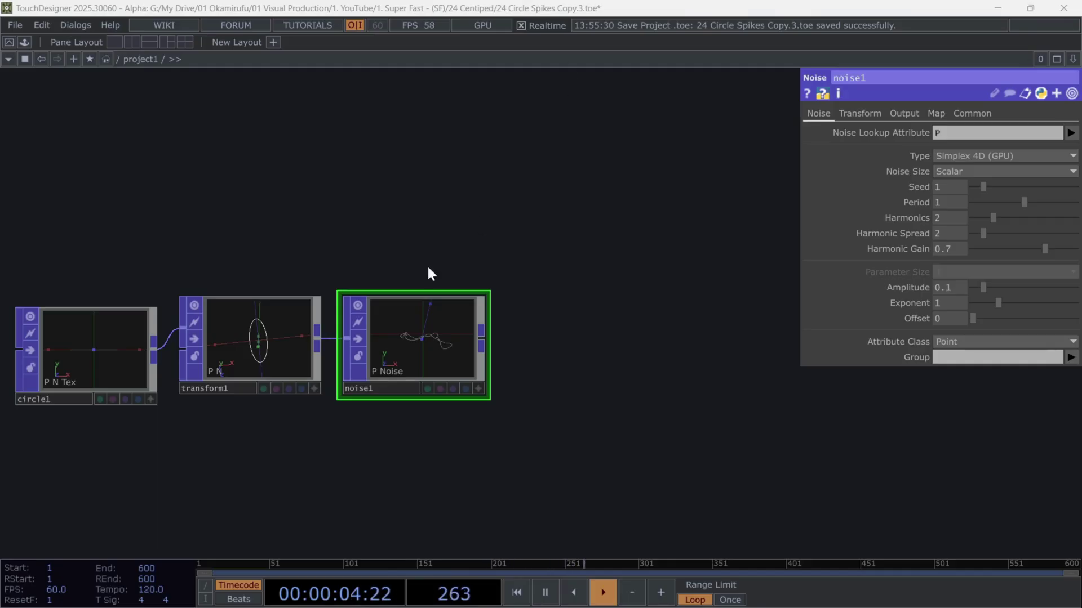
{"action": "left_click_drag", "start_coordinate": [134, 328], "coordinate": [143, 318]}
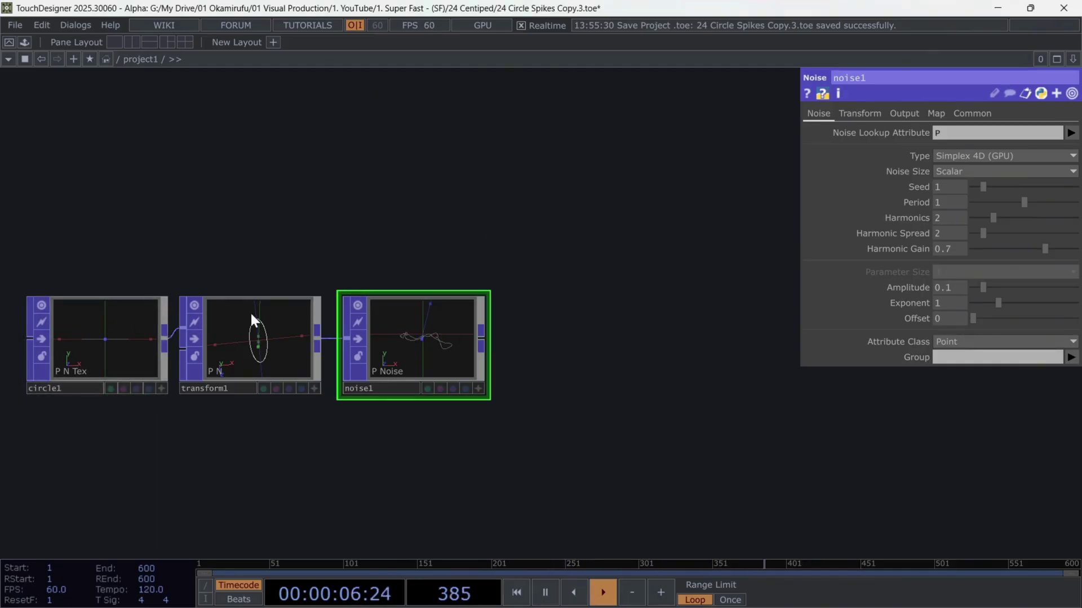
{"action": "left_click", "coordinate": [133, 326]}
{"action": "left_click_drag", "start_coordinate": [420, 331], "coordinate": [409, 332]}
{"action": "left_click", "coordinate": [425, 320]}
- Set noise1's seed to 6 and its period to 0.5
{"action": "left_click_drag", "start_coordinate": [571, 326], "coordinate": [518, 330]}
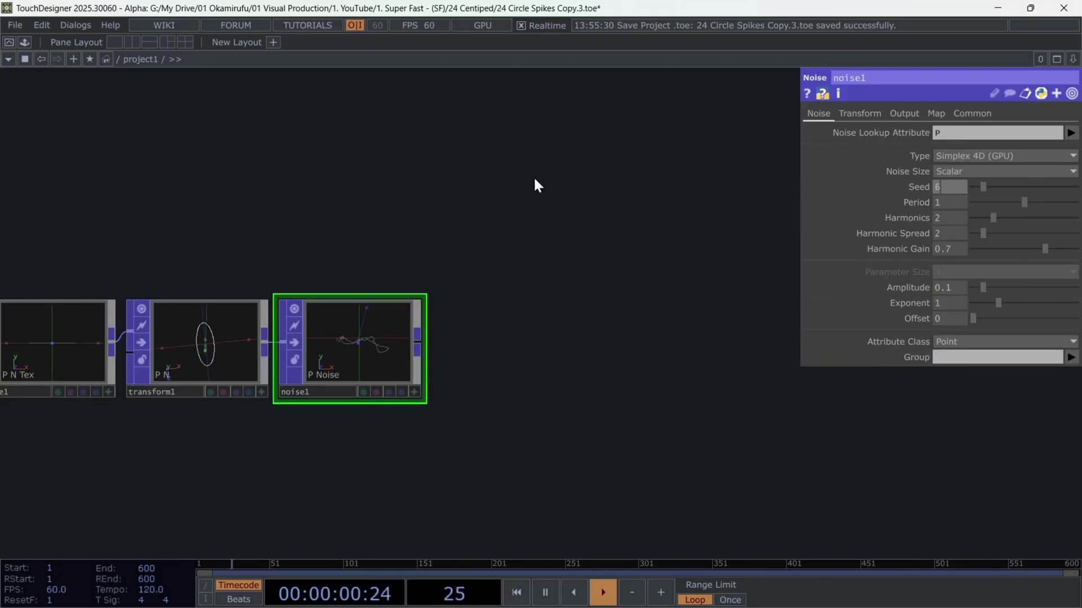
{"action": "key", "text": "Tab"}
{"action": "type", "text": "0."}
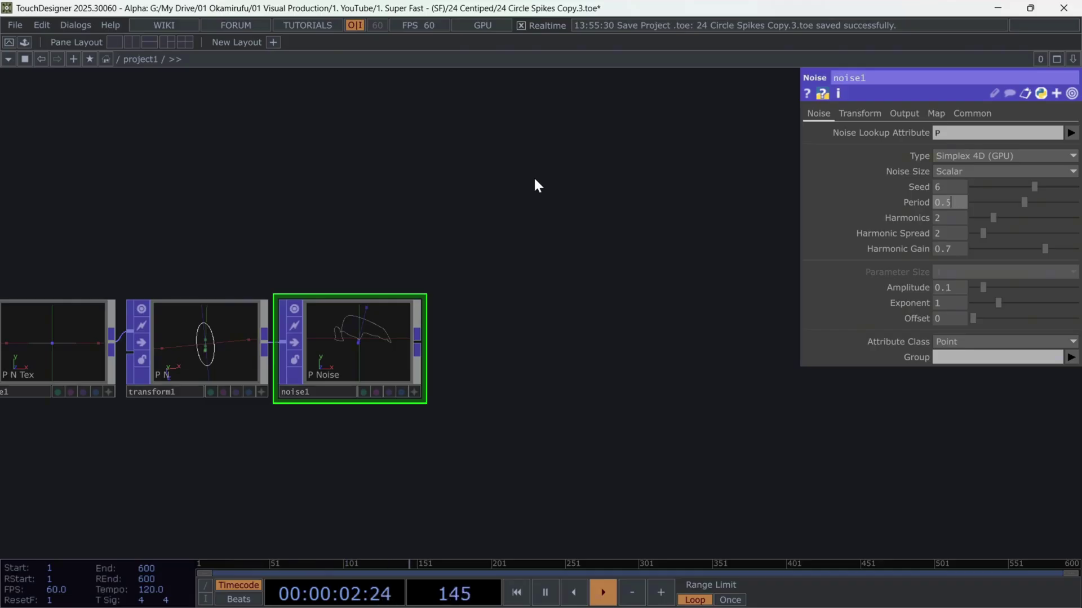
{"action": "type", "text": "5"}
{"action": "key", "text": "Tab"}
- Set noise1's harmonic spread and harmonic gain to 0 and its amplitude to 0.1
{"action": "key", "text": "Tab"}
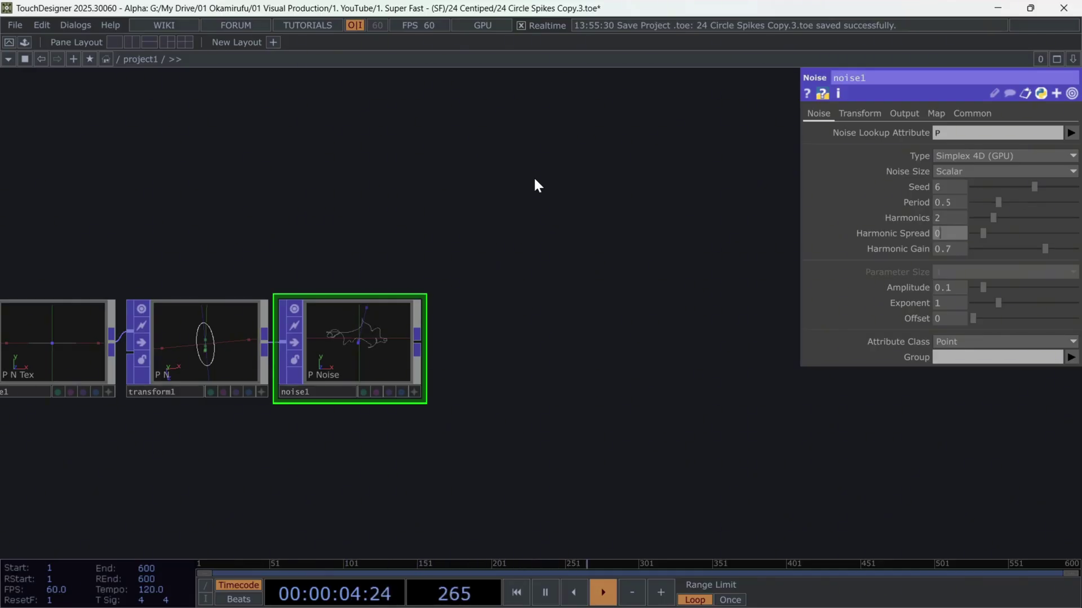
{"action": "type", "text": "0"}
{"action": "key", "text": "Tab"}
{"action": "type", "text": "0"}
{"action": "key", "text": "Tab"}
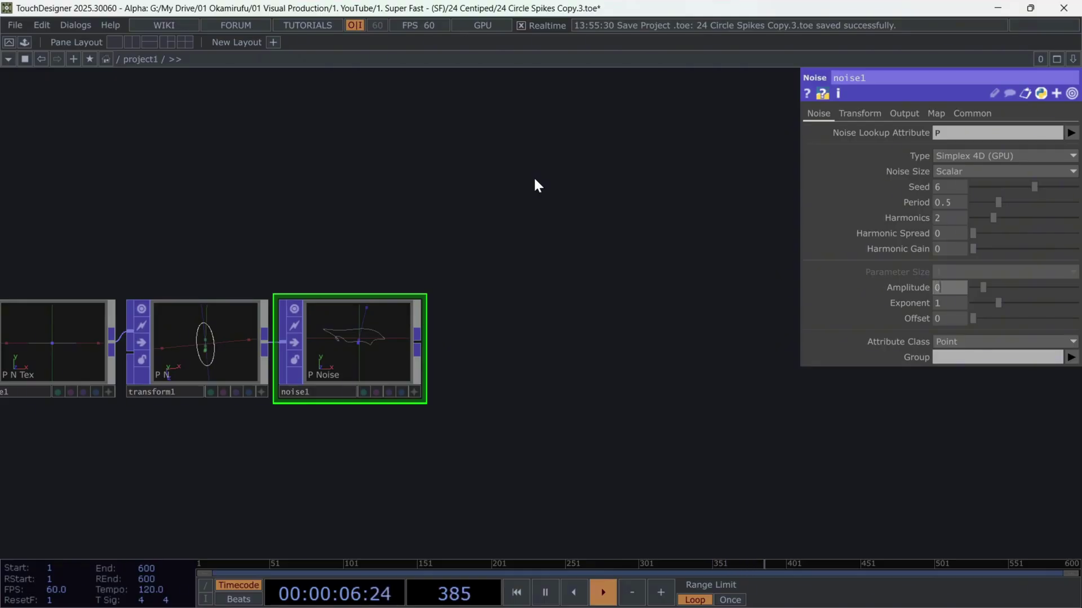
{"action": "key", "text": "Tab"}
{"action": "key", "text": "Tab"}
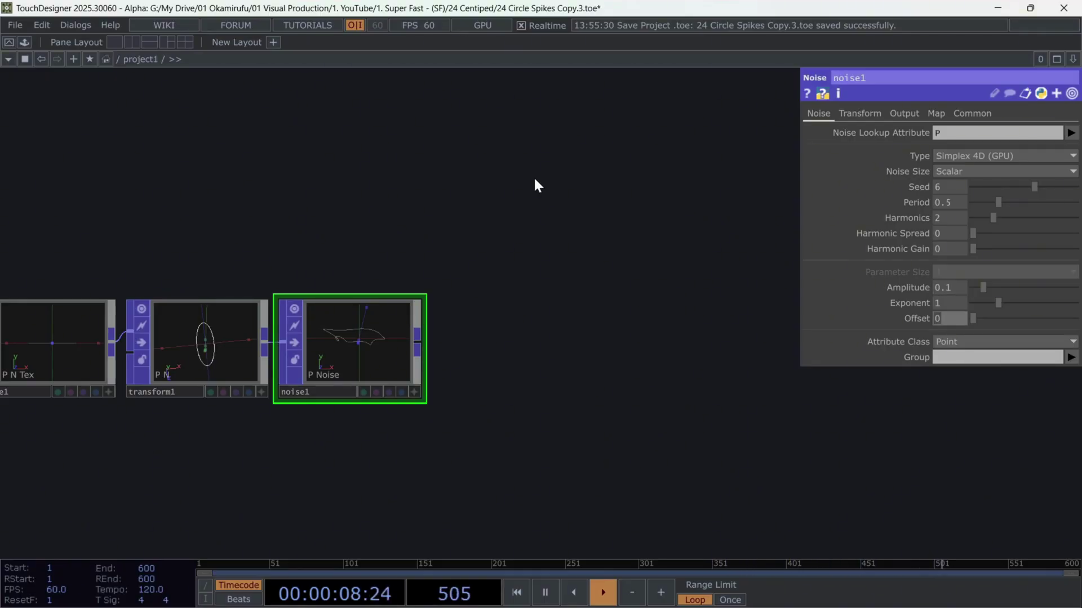
{"action": "key", "text": "Tab"}
{"action": "key", "text": "Return"}
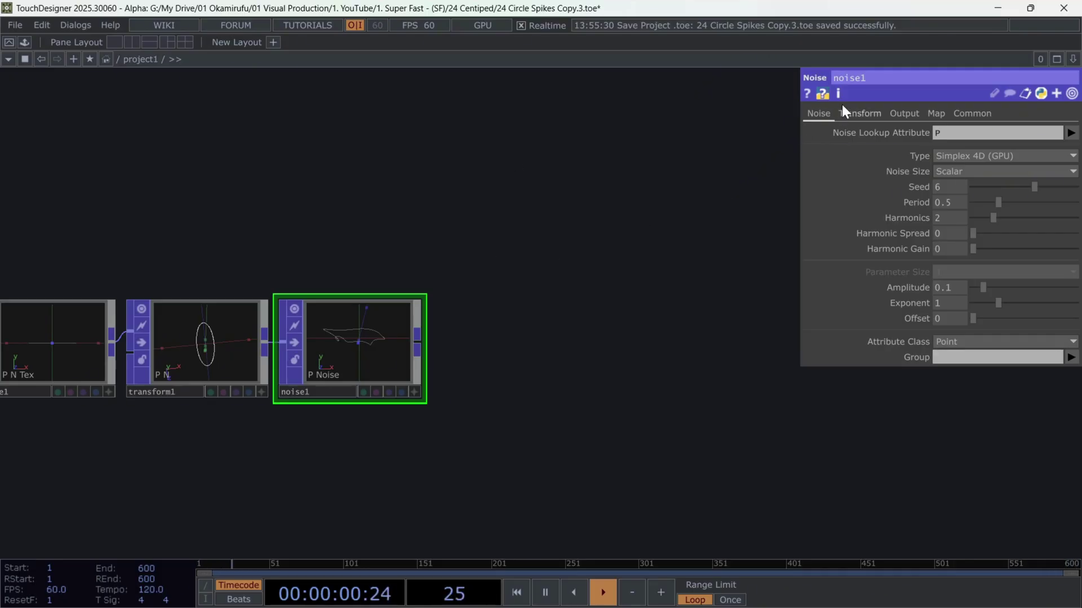
- Animate noise1 by driving its Translate 4D value with the expression absTime.seconds/15
{"action": "left_click", "coordinate": [848, 113]}
{"action": "left_click", "coordinate": [905, 225]}
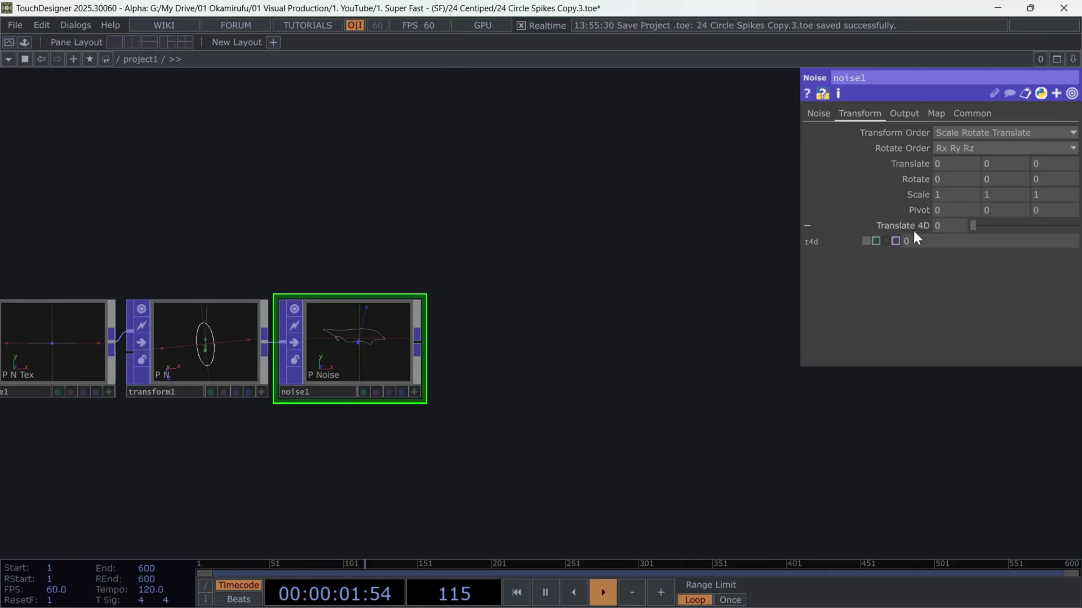
{"action": "left_click", "coordinate": [877, 242]}
{"action": "type", "text": "absTime.seconds*10"}
{"action": "key", "text": "Return"}
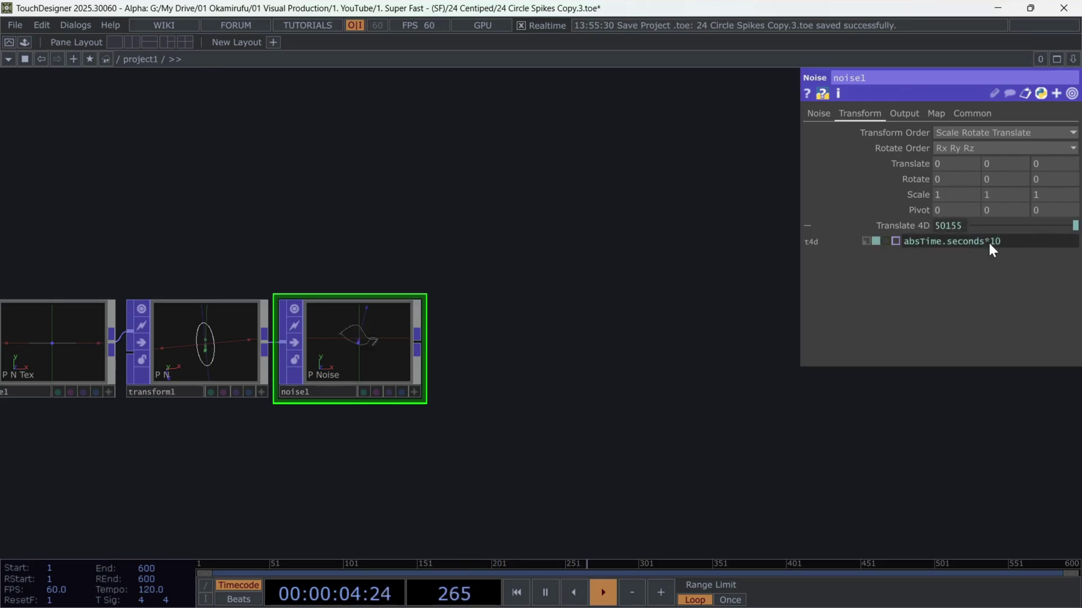
{"action": "left_click", "coordinate": [1005, 241]}
{"action": "key", "text": "BackSpace"}
{"action": "key", "text": "BackSpace"}
{"action": "key", "text": "BackSpace"}
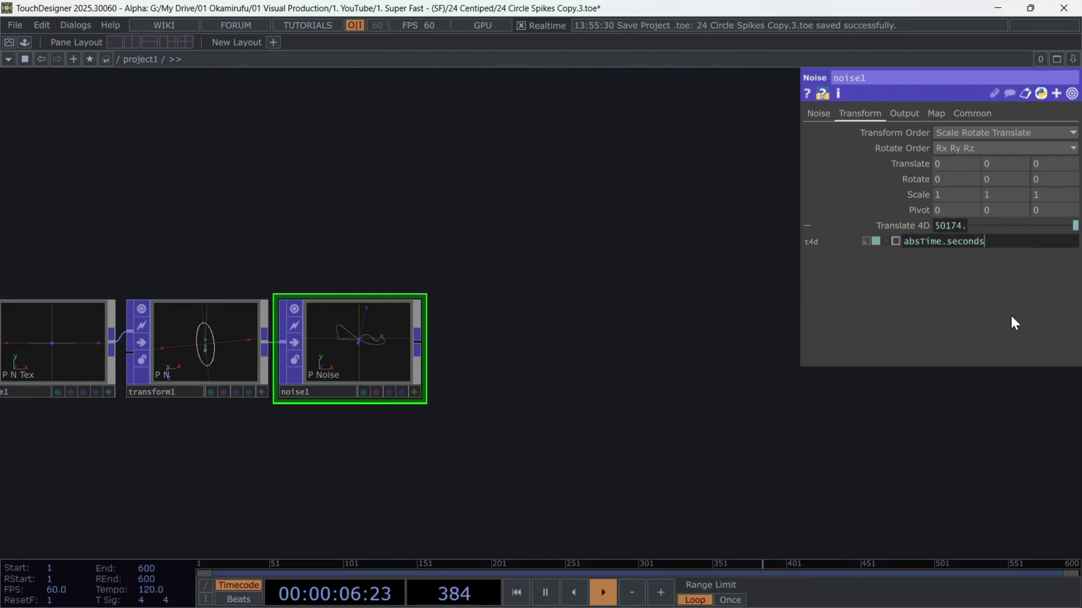
{"action": "type", "text": "/15"}
{"action": "key", "text": "Return"}
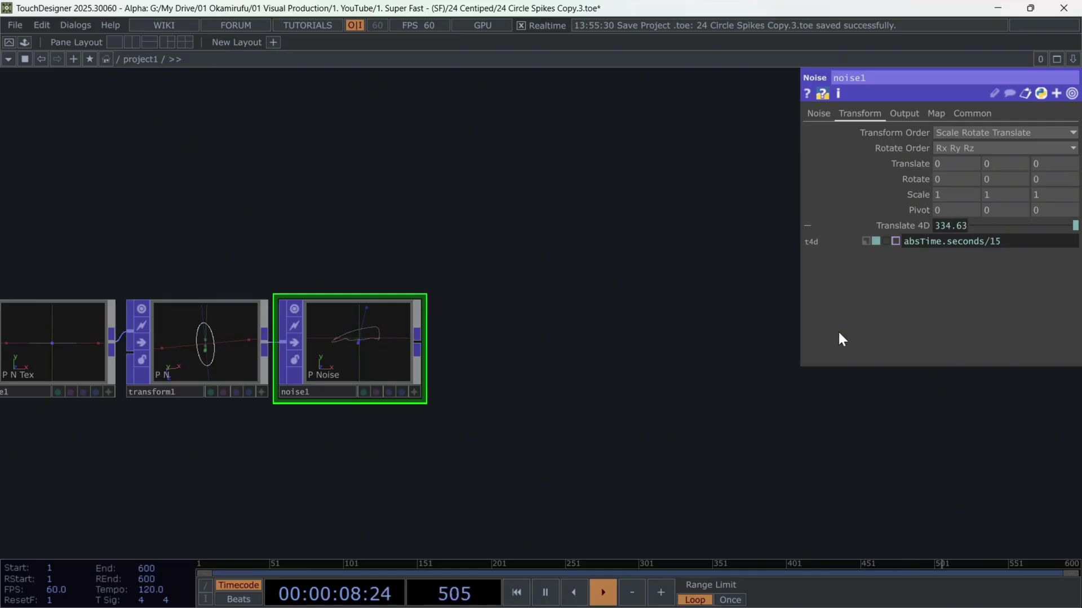
{"action": "scroll", "coordinate": [342, 352], "scroll_direction": "up", "scroll_amount": 5}
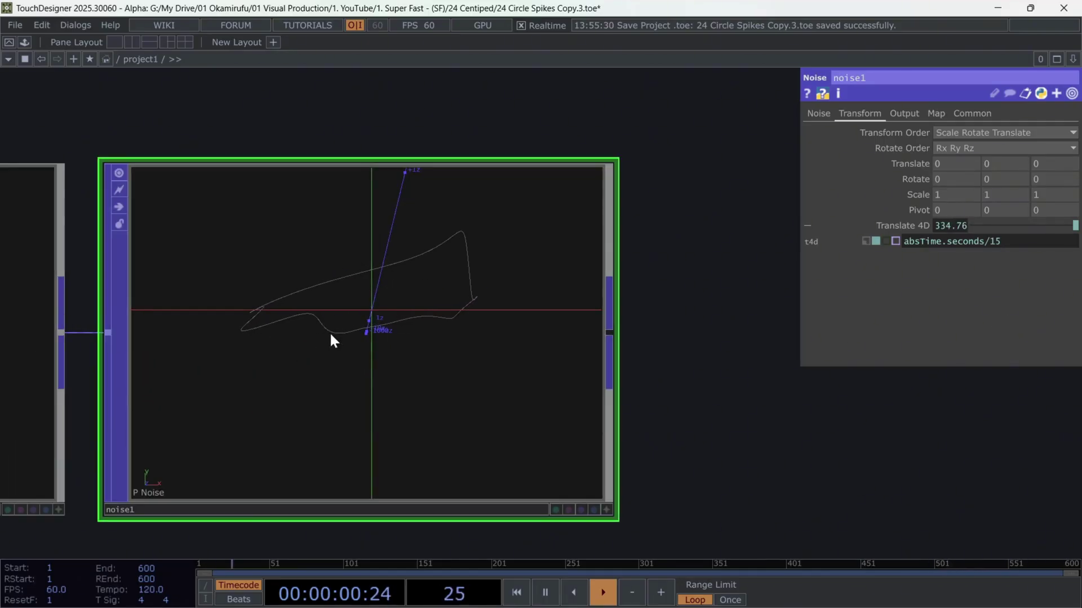
{"action": "scroll", "coordinate": [367, 330], "scroll_direction": "down", "scroll_amount": 5}
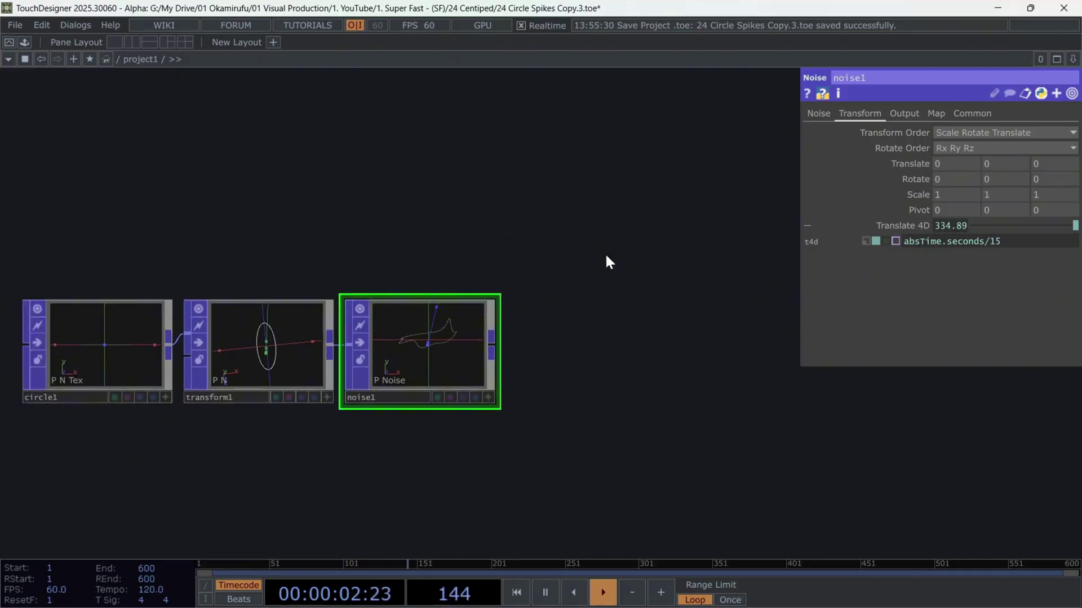
- Add a Pattern POP fed by noise1 and align it with the row of nodes
{"action": "scroll", "coordinate": [604, 252], "scroll_direction": "down", "scroll_amount": 1}
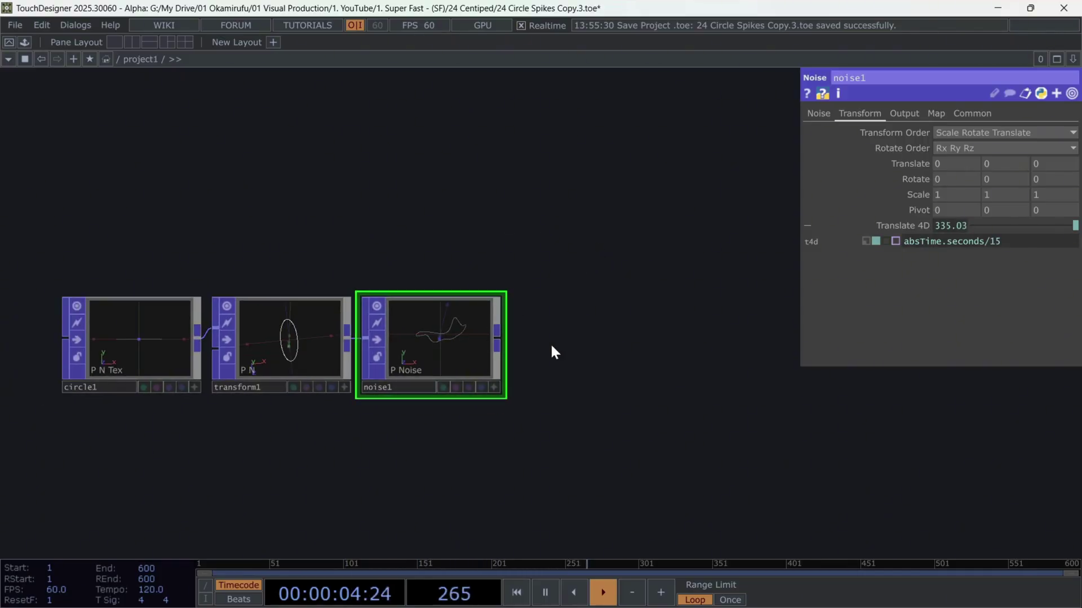
{"action": "right_click", "coordinate": [501, 340]}
{"action": "type", "text": "pat"}
{"action": "left_click", "coordinate": [445, 185]}
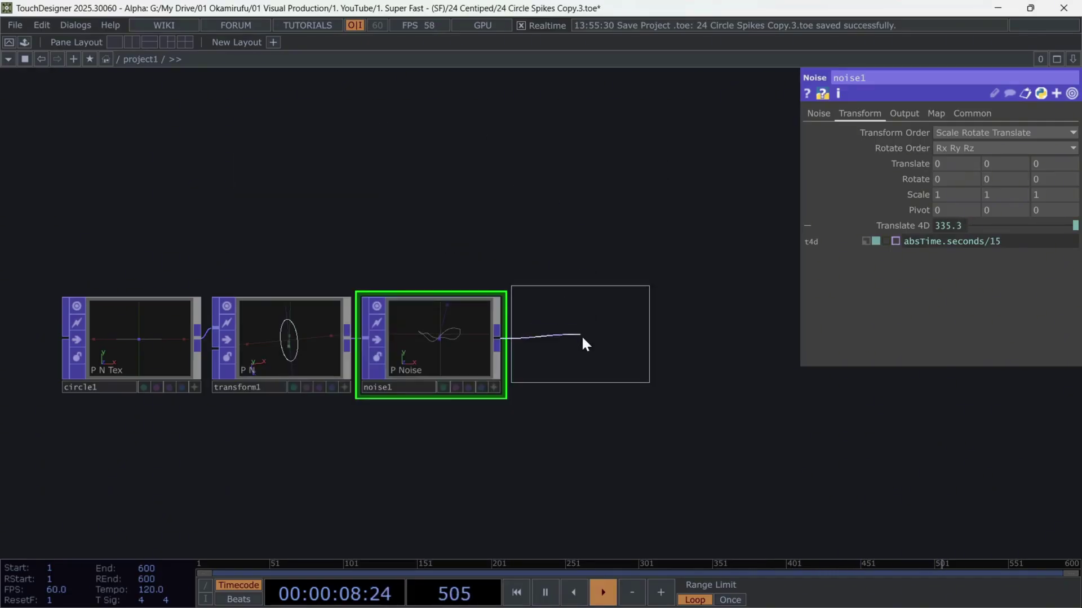
{"action": "left_click", "coordinate": [589, 345]}
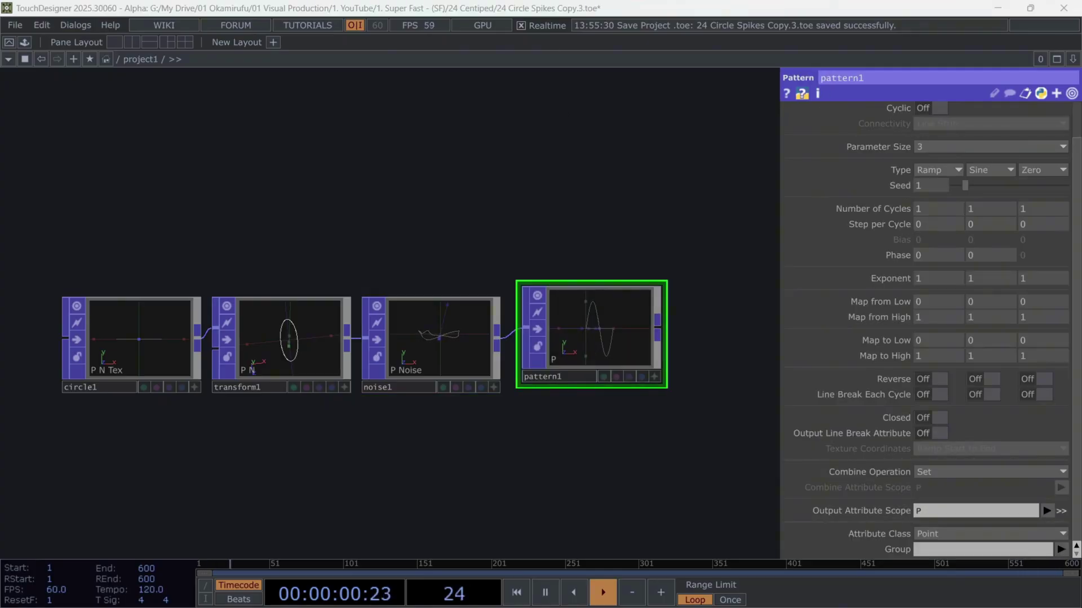
{"action": "left_click_drag", "start_coordinate": [708, 218], "coordinate": [486, 151]}
{"action": "left_click_drag", "start_coordinate": [371, 251], "coordinate": [360, 263]}
- Set pattern1's first component type to Sine and its second to Cosine
{"action": "left_click", "coordinate": [938, 147]}
{"action": "scroll", "coordinate": [334, 285], "scroll_direction": "up", "scroll_amount": 3}
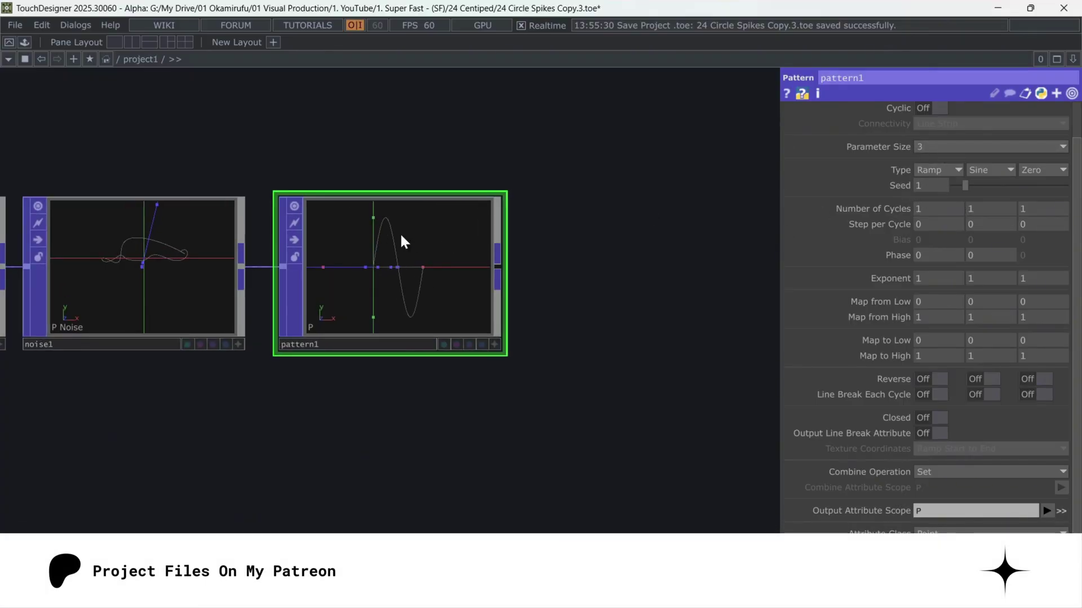
{"action": "left_click", "coordinate": [942, 172]}
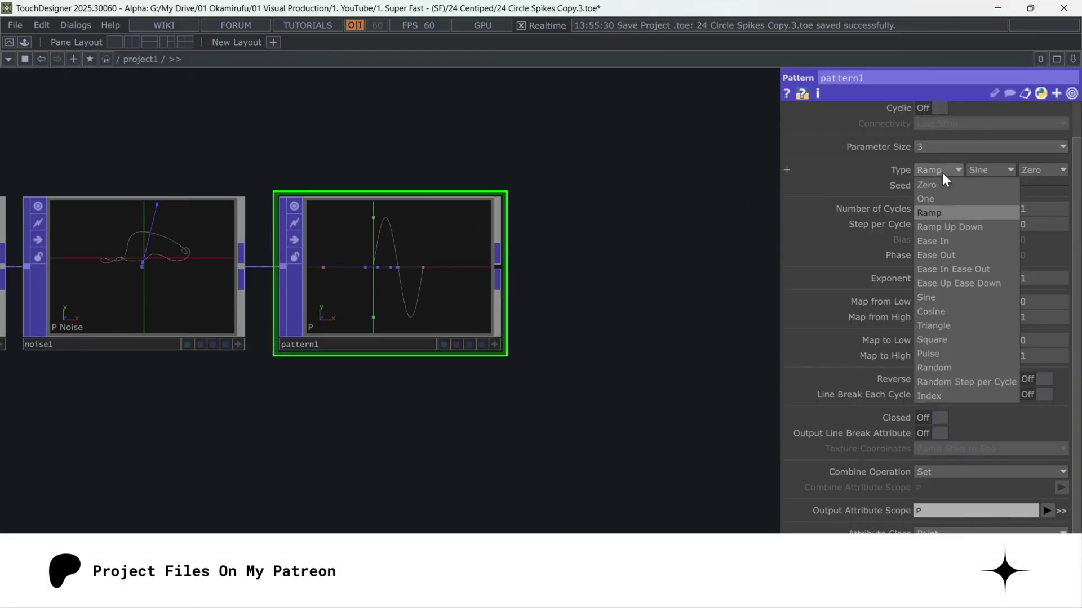
{"action": "left_click", "coordinate": [944, 298]}
{"action": "left_click", "coordinate": [994, 168]}
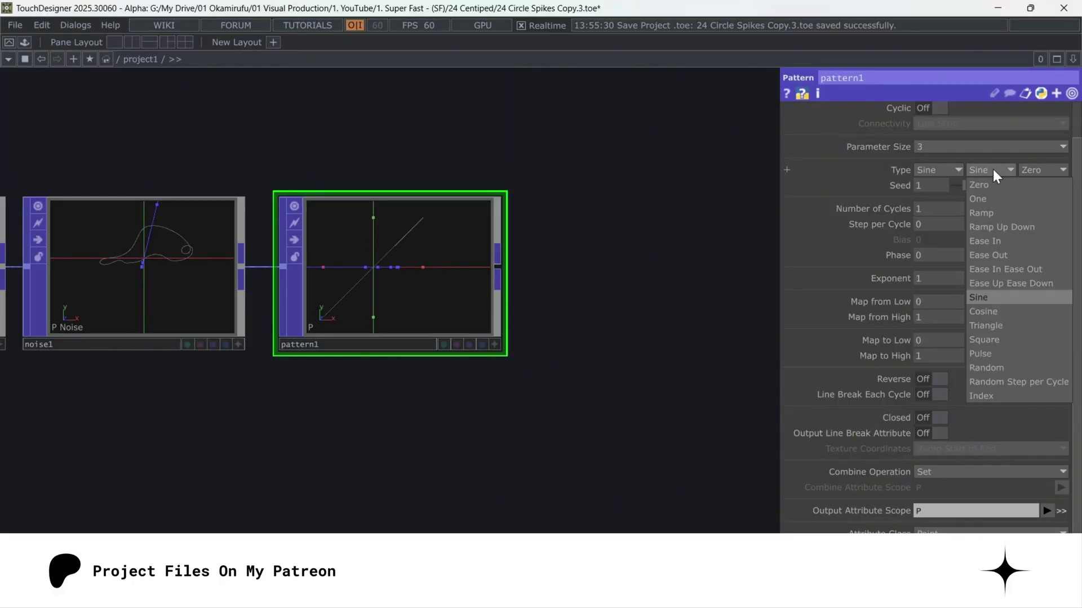
{"action": "left_click", "coordinate": [983, 312]}
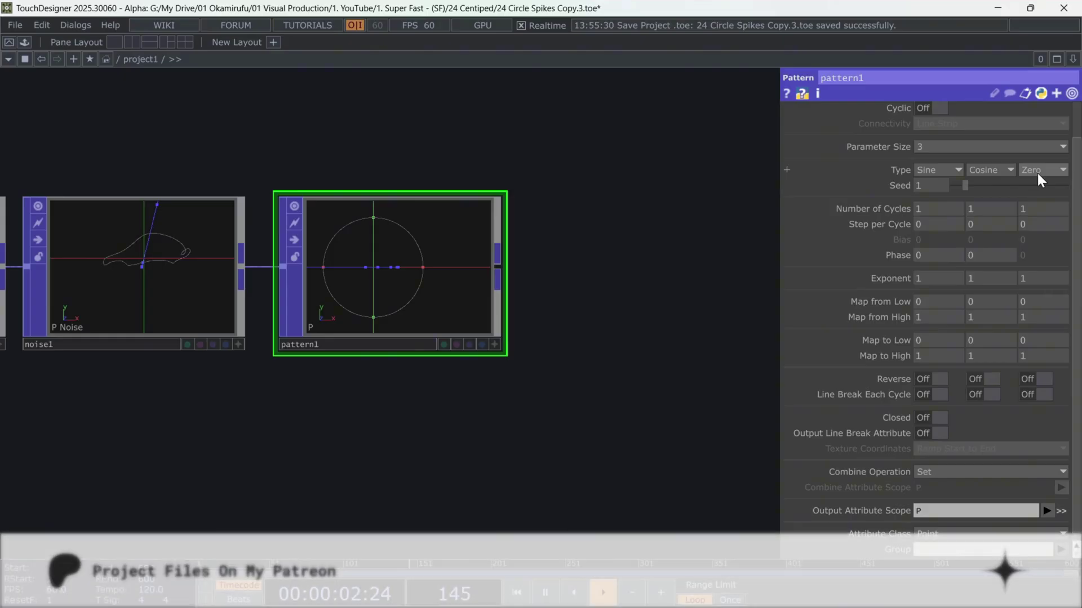
- Drive pattern1's first and second phase values with the expression absTime.seconds*10
{"action": "left_click_drag", "start_coordinate": [685, 292], "coordinate": [723, 341]}
{"action": "left_click", "coordinate": [904, 254]}
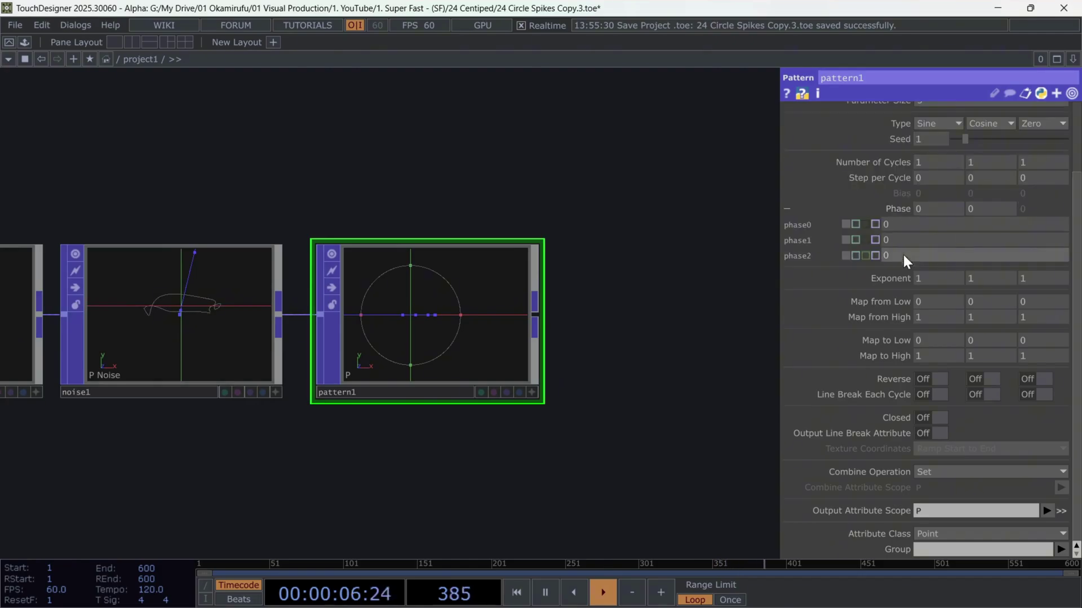
{"action": "left_click_drag", "start_coordinate": [900, 239], "coordinate": [875, 239]}
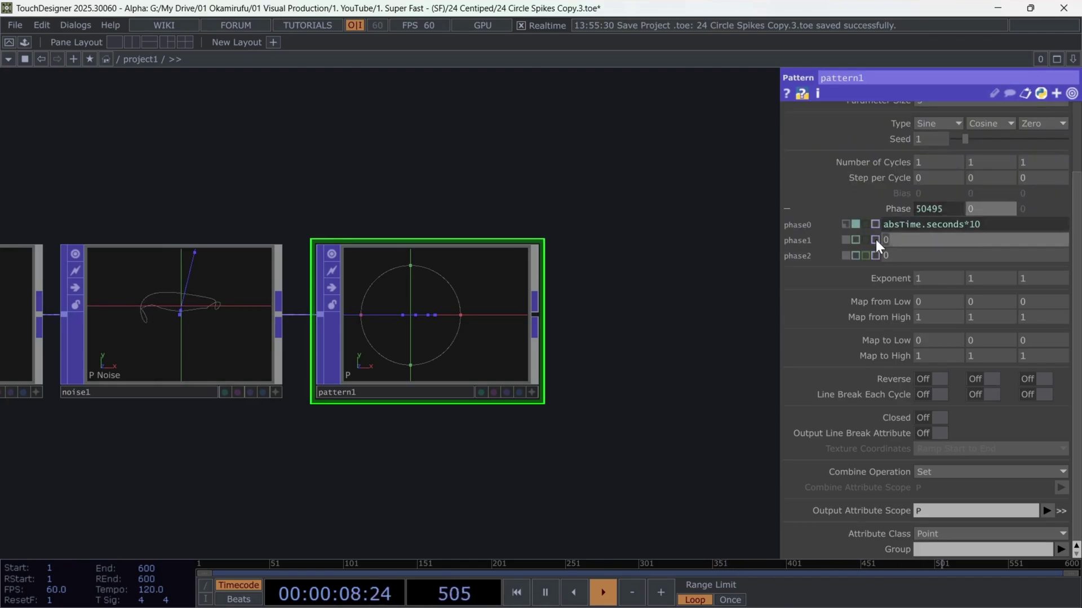
{"action": "type", "text": "absTime.seconds*10"}
- Change pattern1's first phase expression to absTime.seconds/30
{"action": "left_click", "coordinate": [970, 227]}
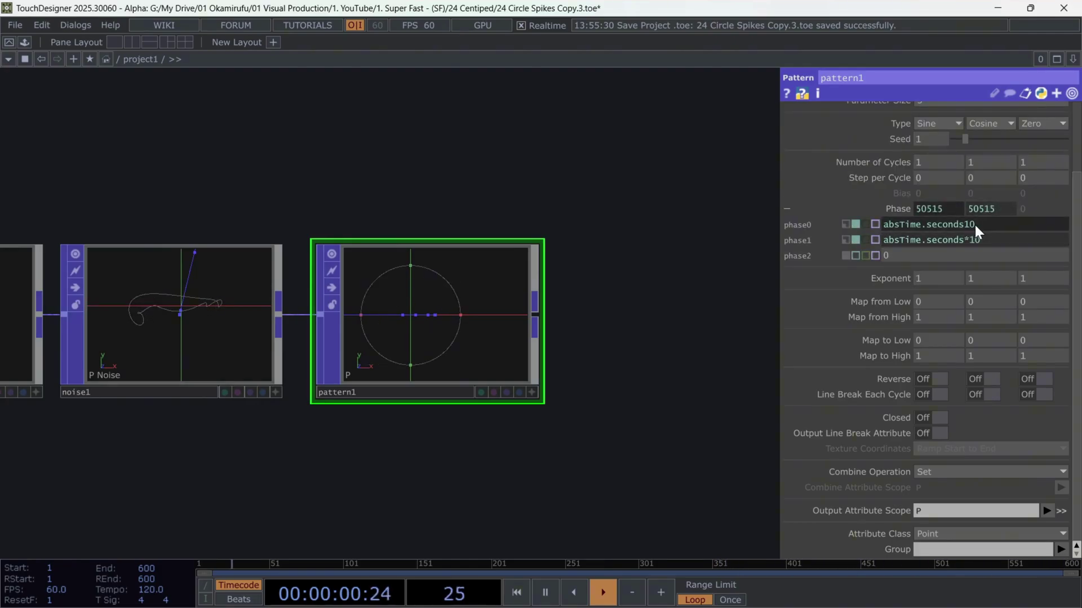
{"action": "type", "text": "/0"}
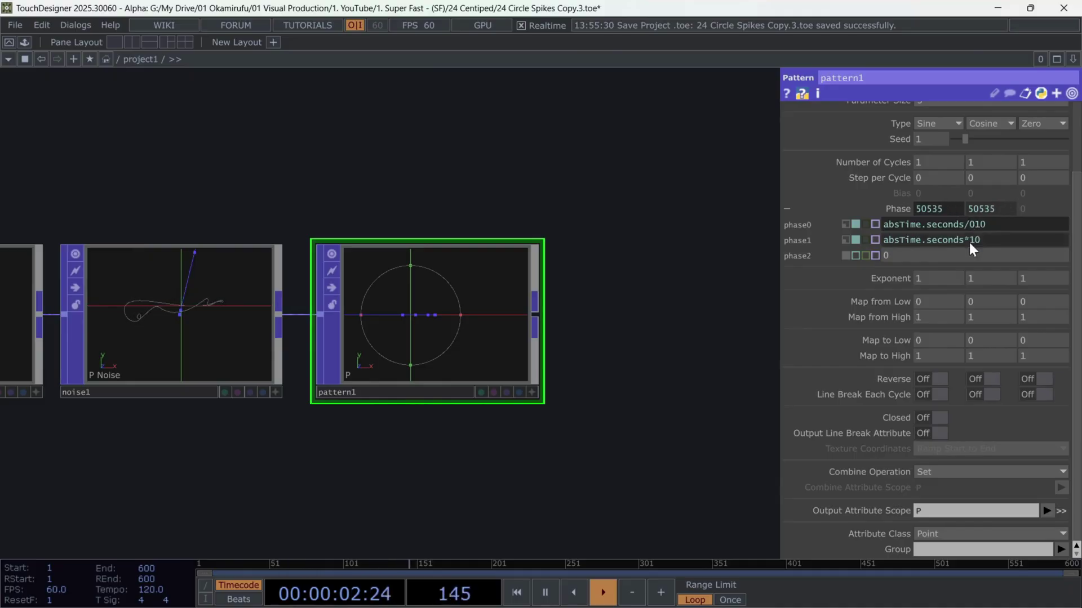
{"action": "left_click", "coordinate": [986, 223]}
{"action": "key", "text": "BackSpace"}
{"action": "key", "text": "BackSpace"}
{"action": "key", "text": "BackSpace"}
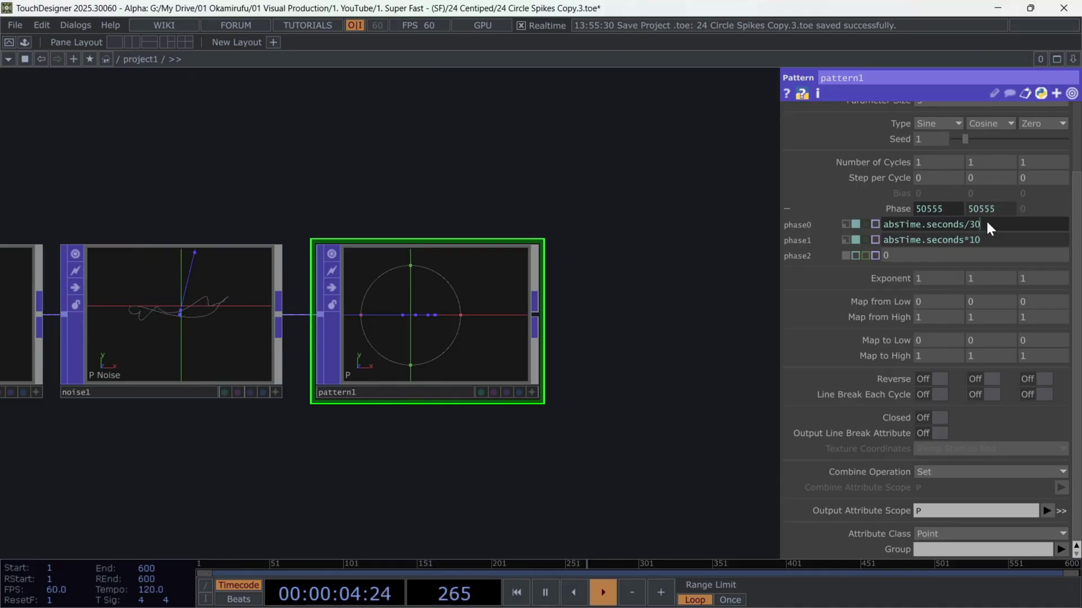
{"action": "type", "text": "30"}
{"action": "key", "text": "Return"}
- Reuse the first phase expression for pattern1's second phase, dividing by 60 as absTime.seconds/60
{"action": "key", "text": "ctrl+c"}
{"action": "left_click", "coordinate": [944, 244]}
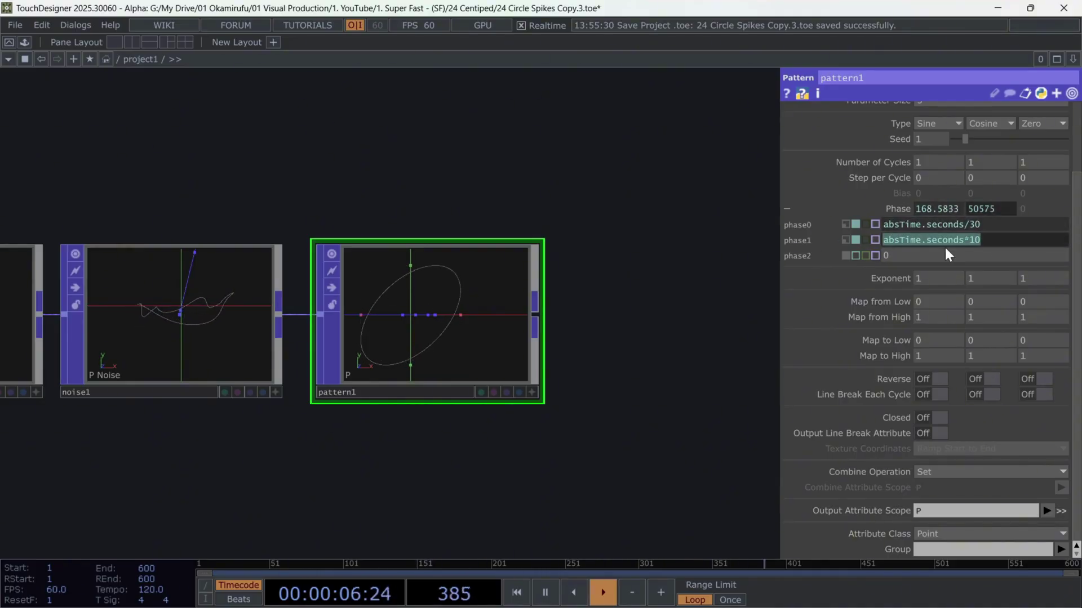
{"action": "key", "text": "ctrl+v"}
{"action": "key", "text": "BackSpace"}
{"action": "key", "text": "BackSpace"}
{"action": "type", "text": "60"}
{"action": "key", "text": "Return"}
- Set pattern1's Map to High values to 360 for the first and second components
{"action": "scroll", "coordinate": [663, 308], "scroll_direction": "down", "scroll_amount": 2}
{"action": "left_click_drag", "start_coordinate": [693, 311], "coordinate": [604, 283]}
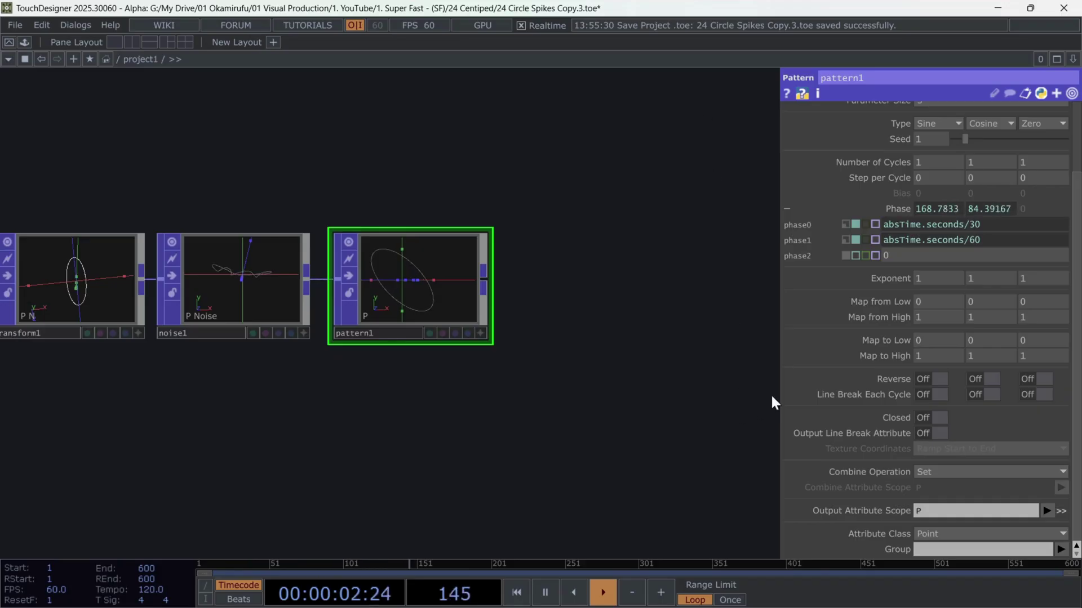
{"action": "left_click", "coordinate": [945, 341]}
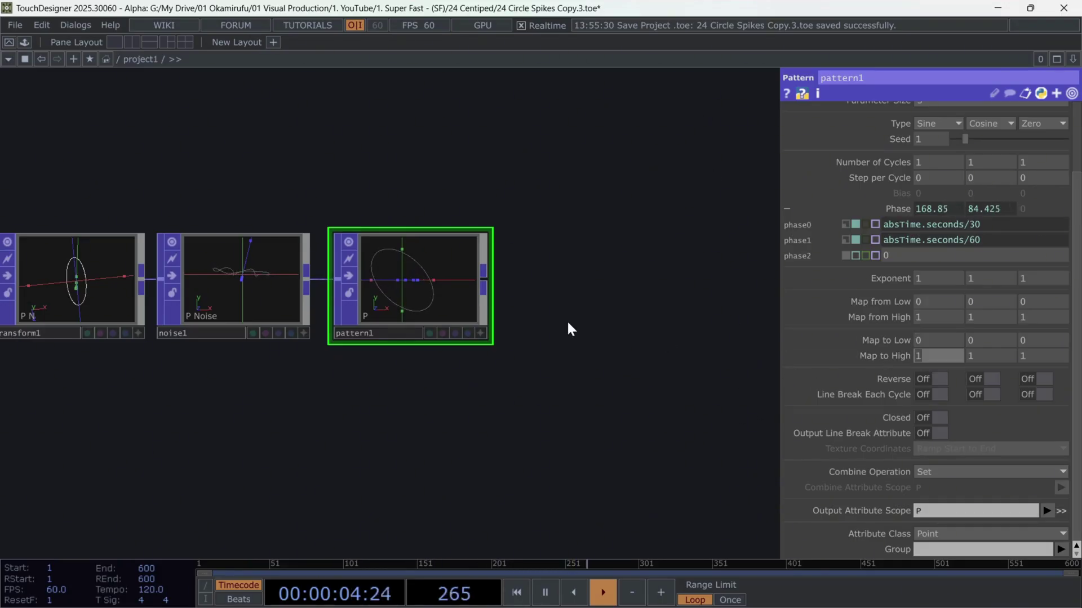
{"action": "type", "text": "360"}
{"action": "key", "text": "Tab"}
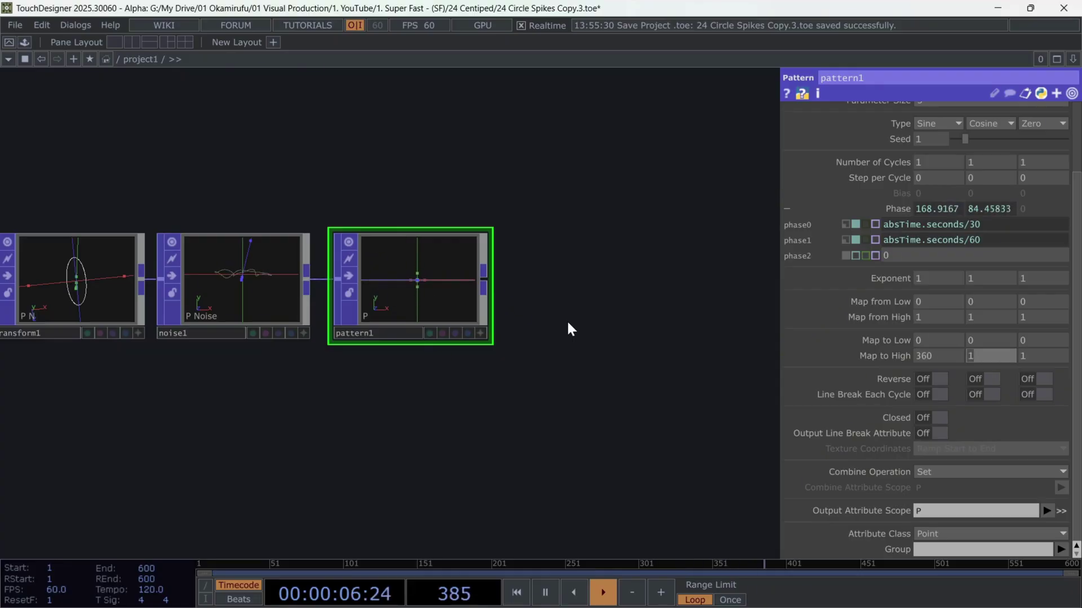
{"action": "type", "text": "360"}
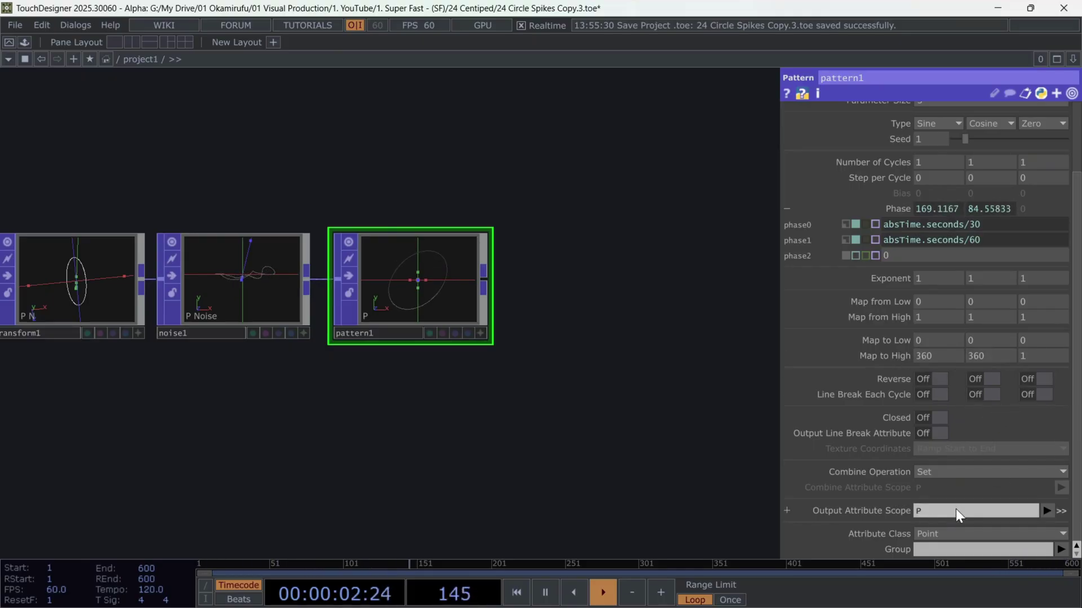
- Override pattern1's automatic attribute with type int and set its output attribute scope to rotation
{"action": "left_click", "coordinate": [1061, 511]}
{"action": "left_click", "coordinate": [941, 464]}
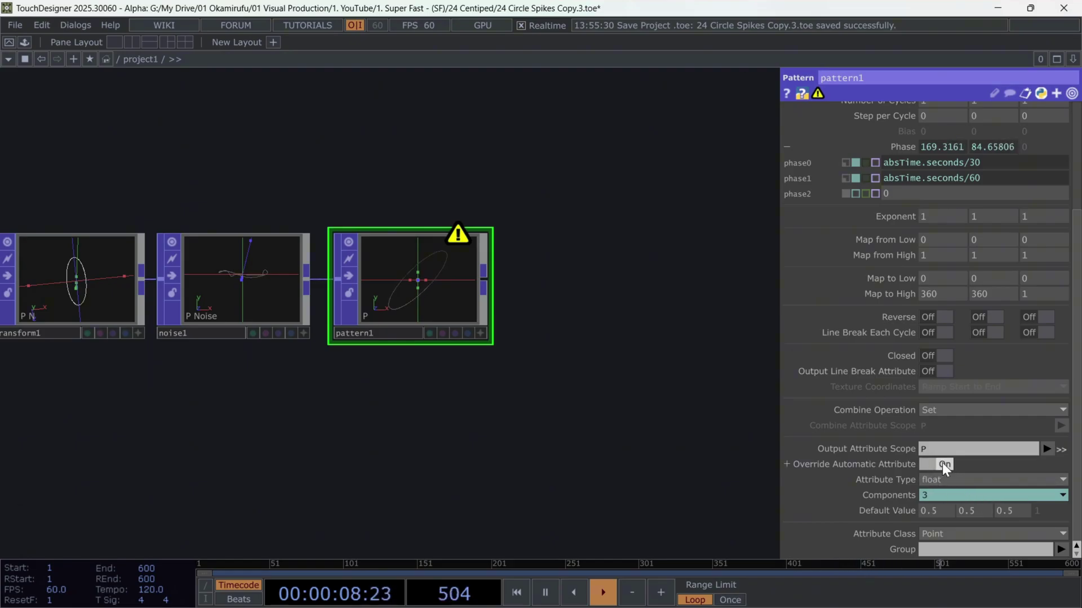
{"action": "left_click", "coordinate": [929, 482]}
{"action": "left_click", "coordinate": [934, 526]}
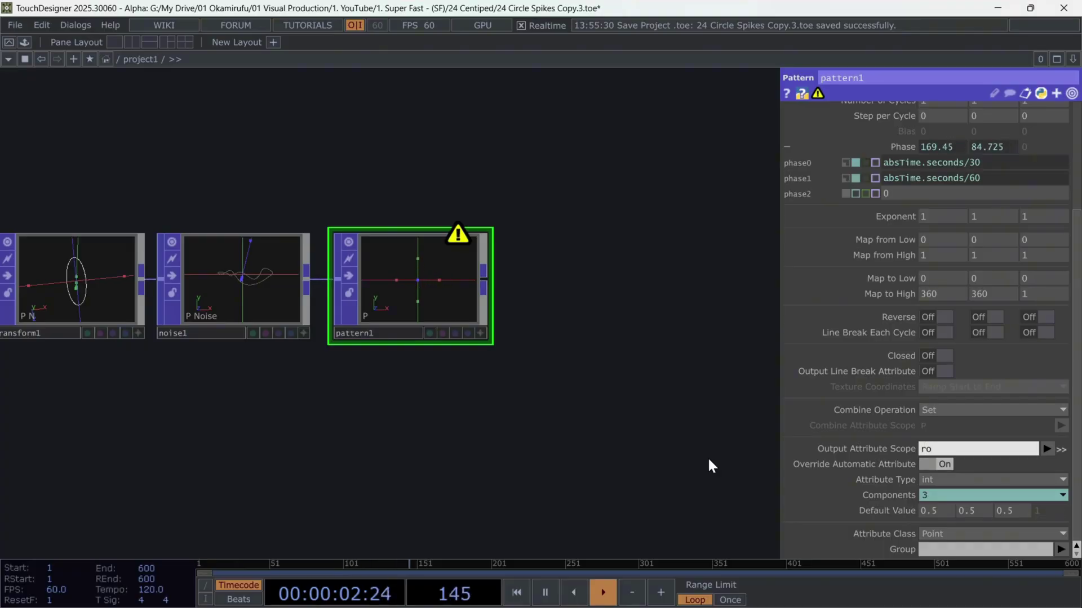
{"action": "type", "text": "rotation"}
{"action": "key", "text": "Return"}
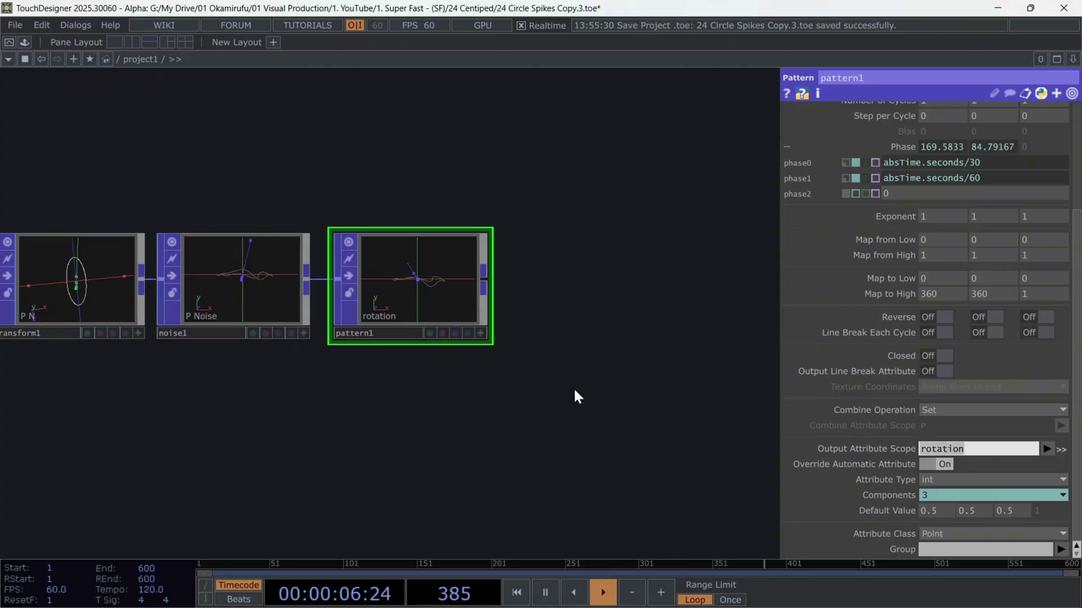
- Add a Line POP above noise1 in the network
{"action": "scroll", "coordinate": [618, 330], "scroll_direction": "down", "scroll_amount": 3}
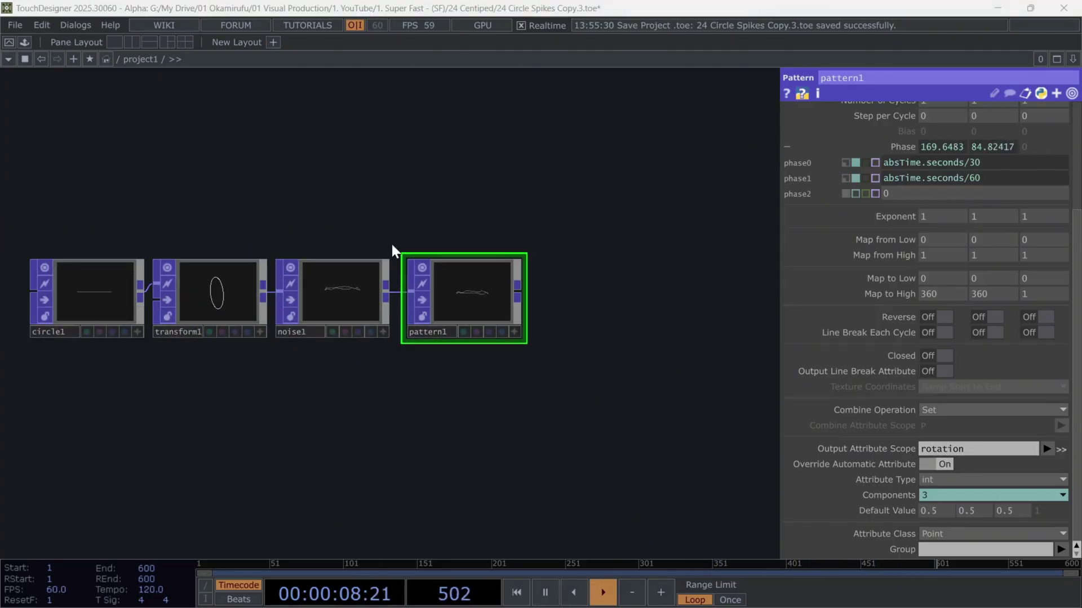
{"action": "key", "text": "Tab"}
{"action": "type", "text": "lin"}
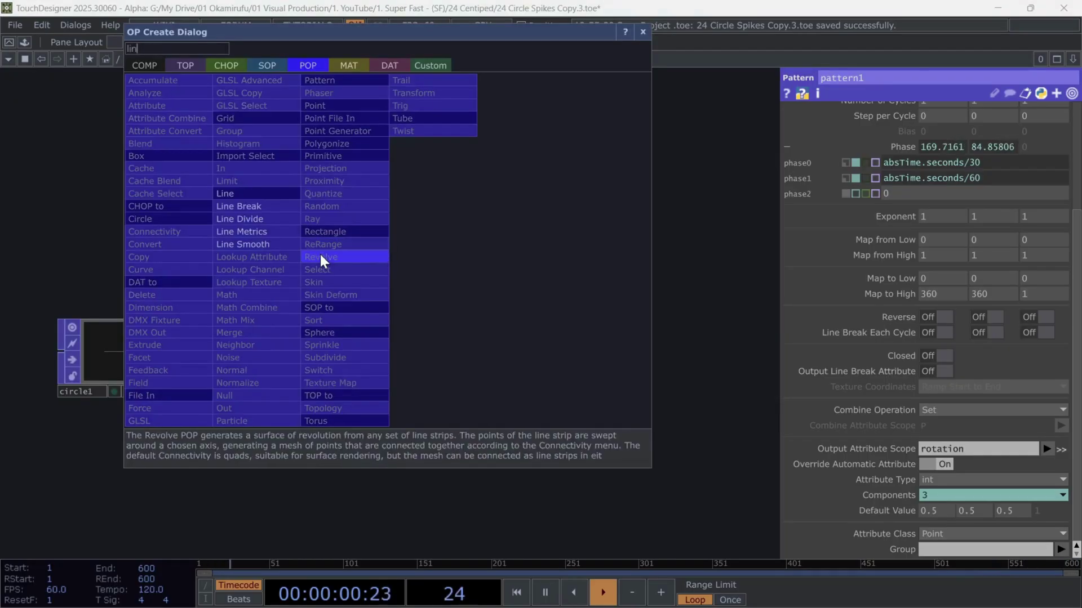
{"action": "left_click", "coordinate": [253, 193]}
{"action": "left_click", "coordinate": [366, 254]}
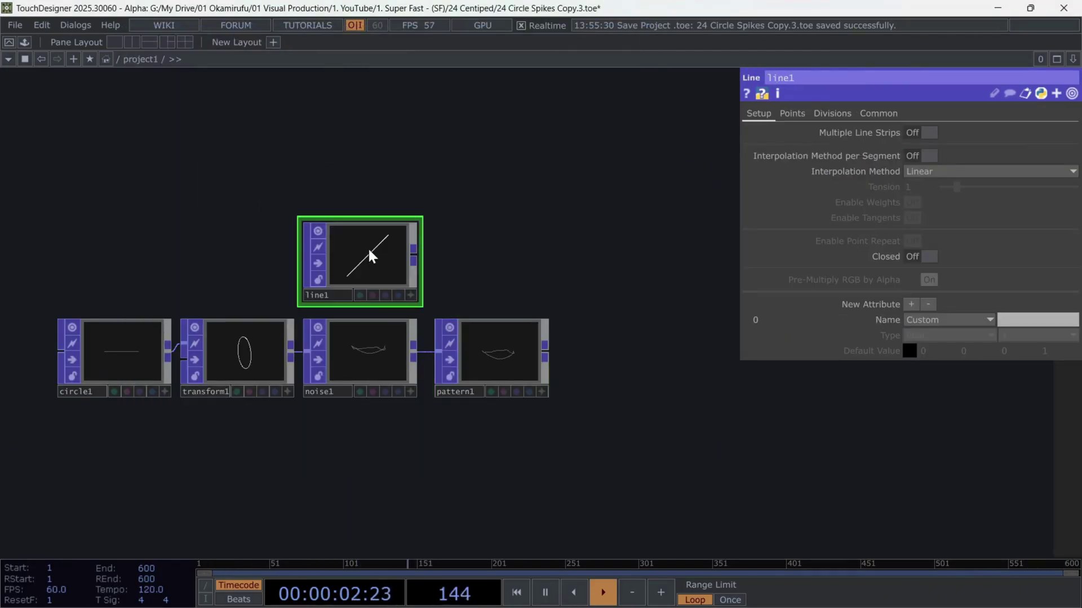
- Make line1 vertical by setting its second point's X position to 0, and set its divisions to 50
{"action": "left_click", "coordinate": [792, 113]}
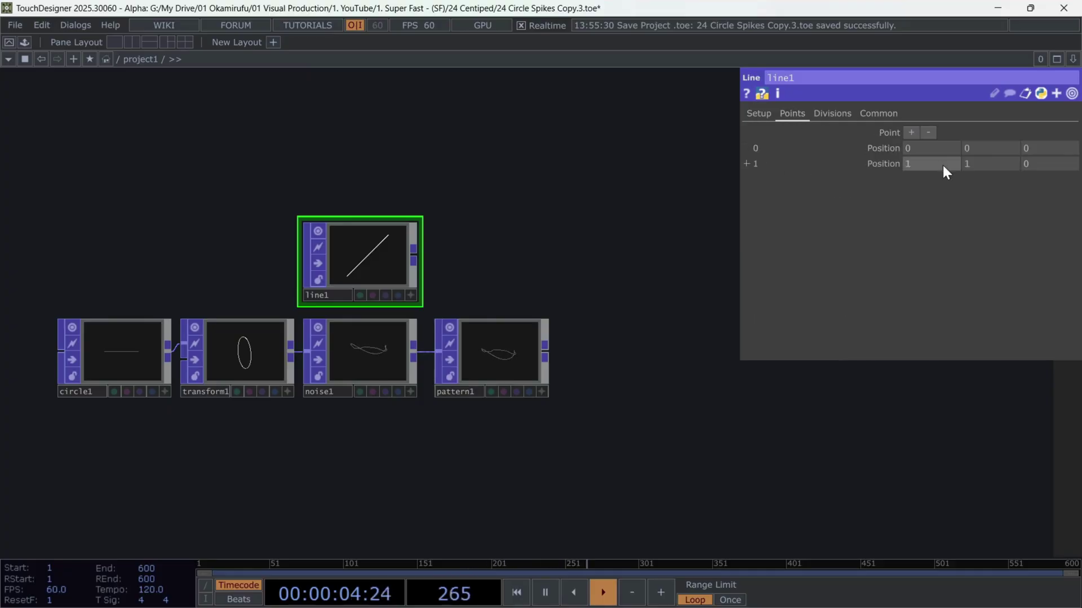
{"action": "key", "text": "Tab"}
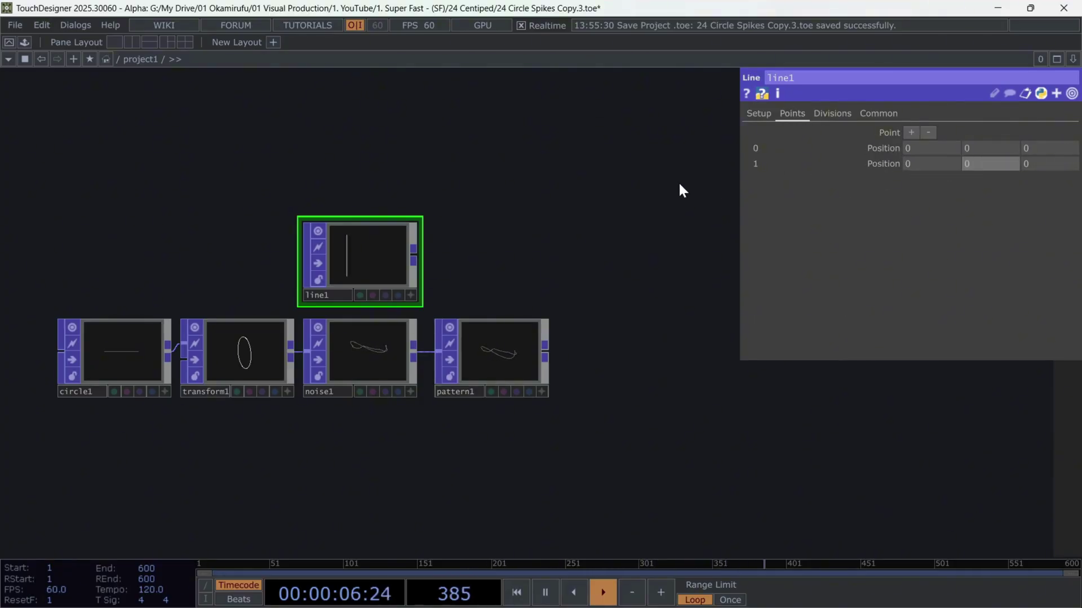
{"action": "left_click", "coordinate": [832, 114]}
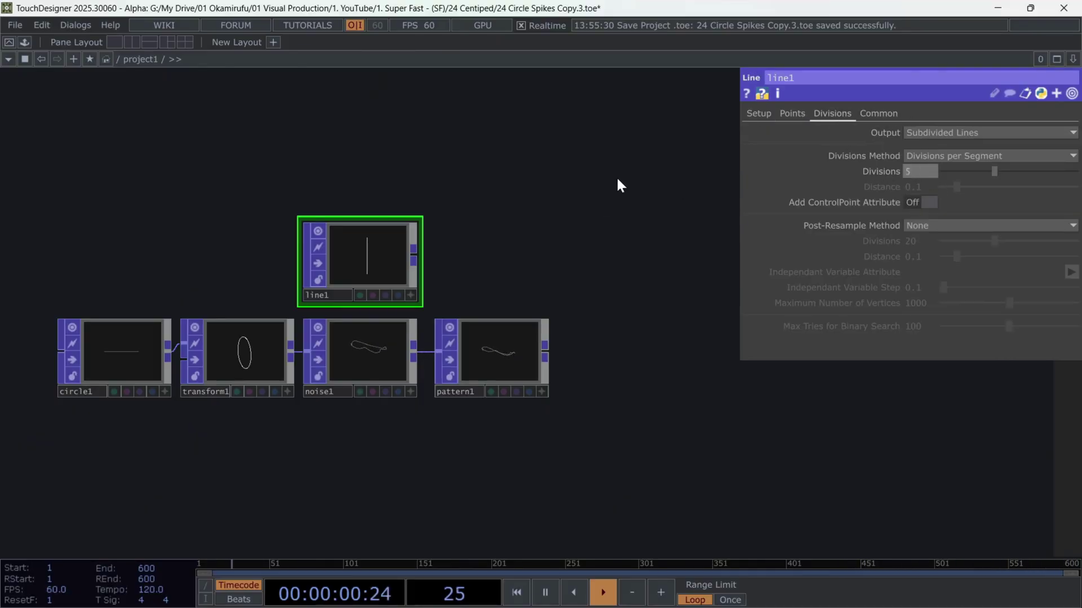
- Add a second Pattern POP fed by line1 and place it beside that node
{"action": "scroll", "coordinate": [525, 225], "scroll_direction": "up", "scroll_amount": 3}
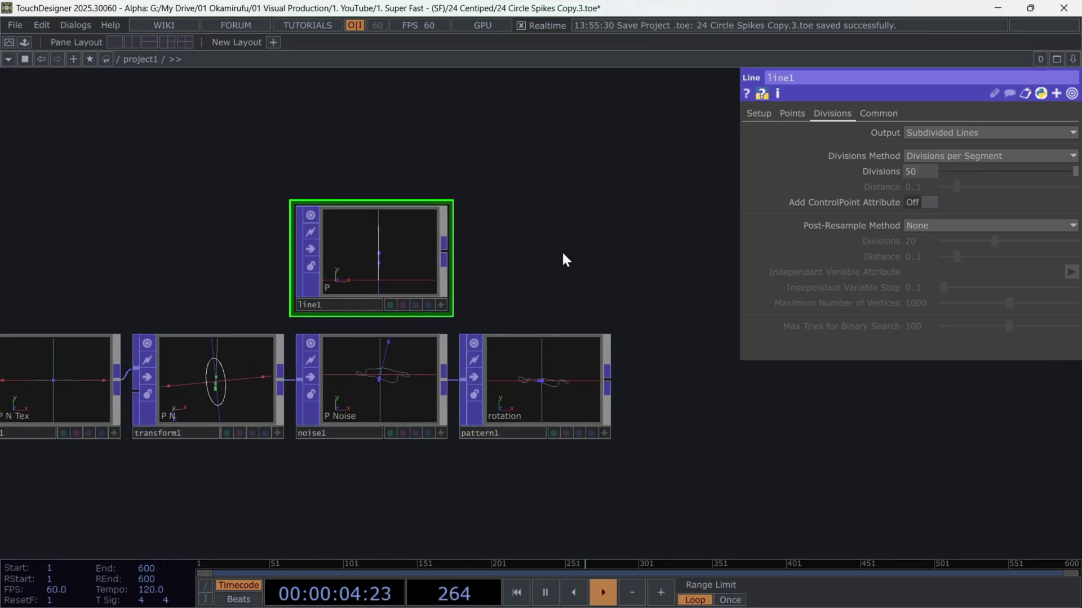
{"action": "left_click", "coordinate": [444, 255]}
{"action": "type", "text": "pat"}
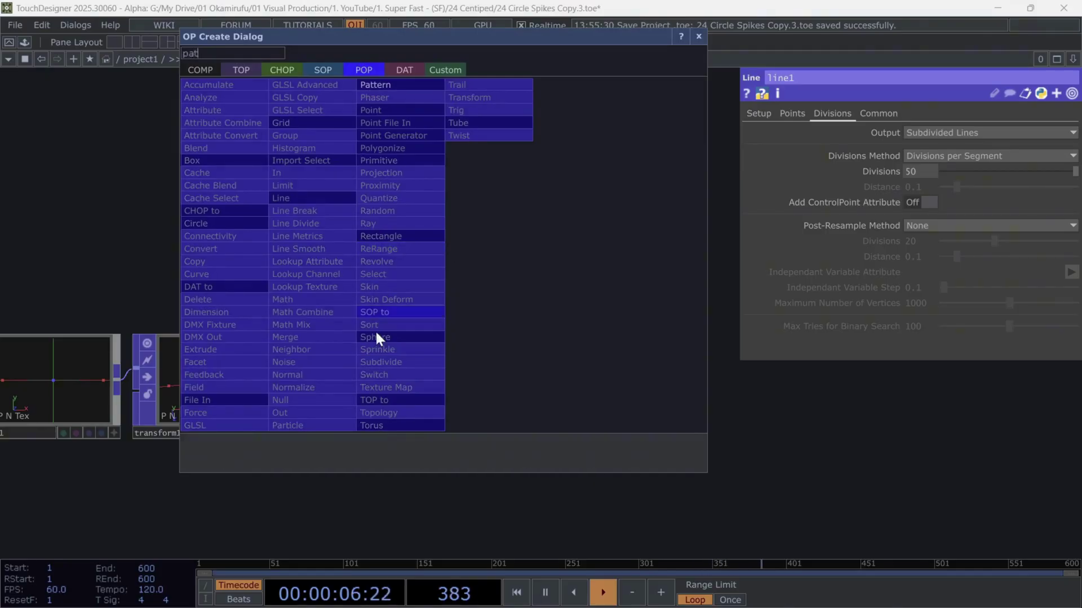
{"action": "left_click", "coordinate": [418, 88]}
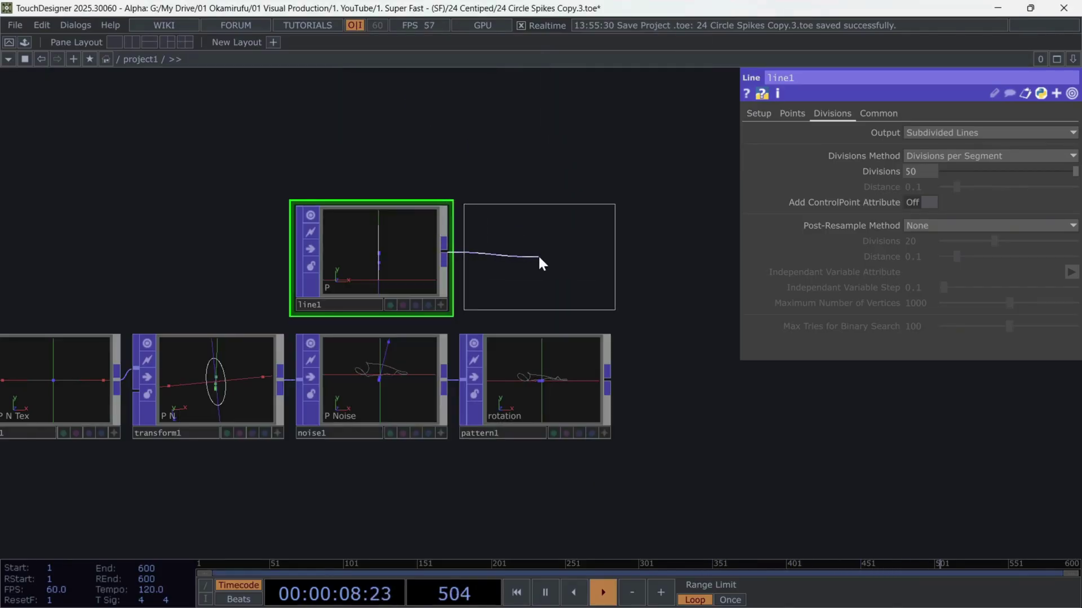
{"action": "left_click", "coordinate": [534, 252]}
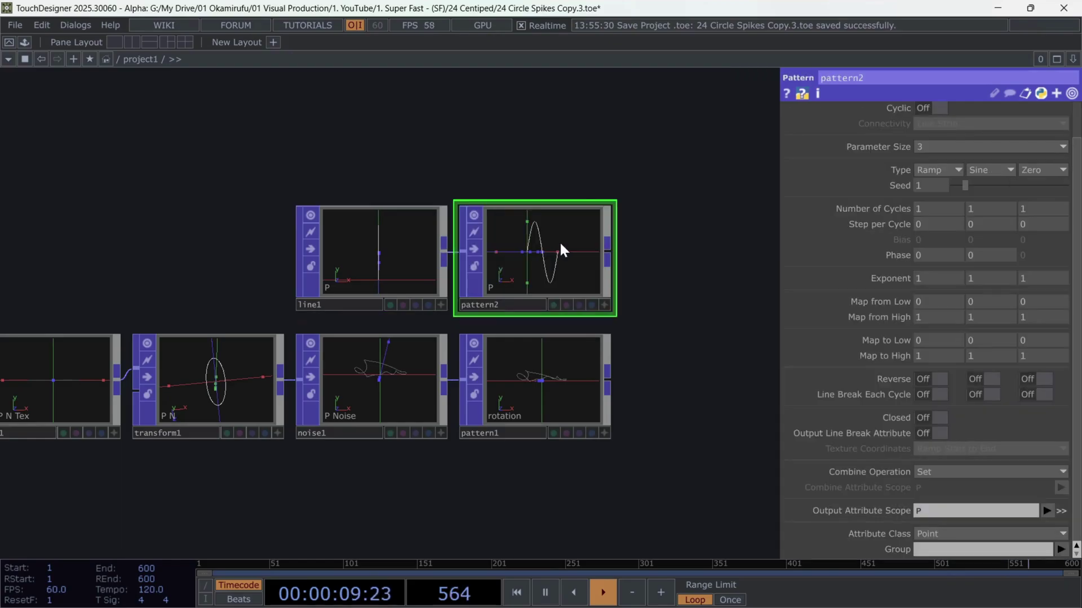
- Set pattern2's parameter size to 1, keeping the Ramp type and a Map from High of 1
{"action": "left_click", "coordinate": [938, 148]}
{"action": "left_click", "coordinate": [919, 158]}
{"action": "left_click", "coordinate": [932, 214]}
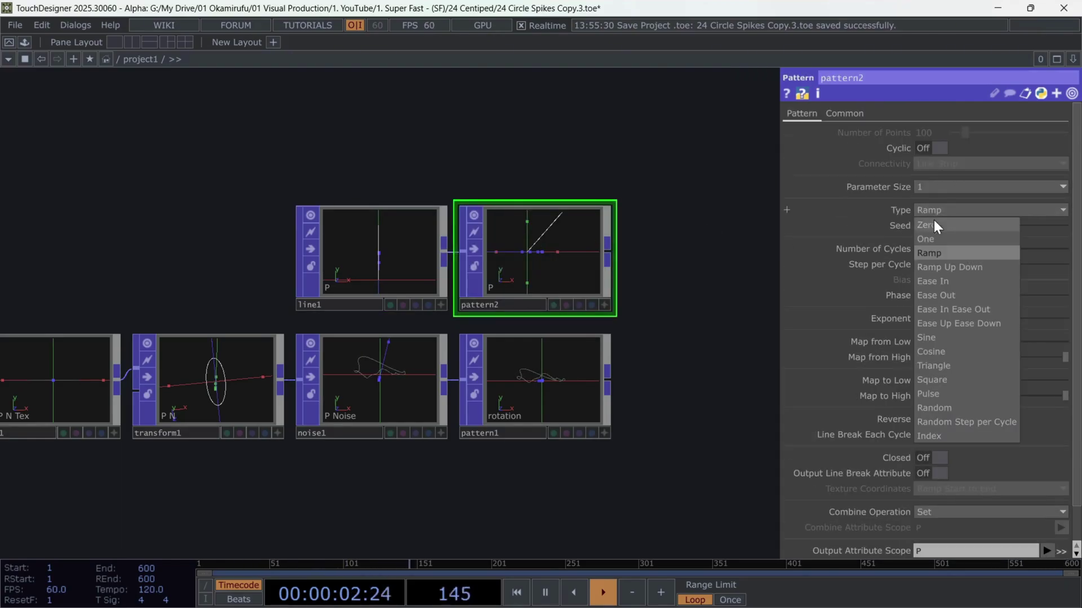
{"action": "left_click", "coordinate": [938, 227]}
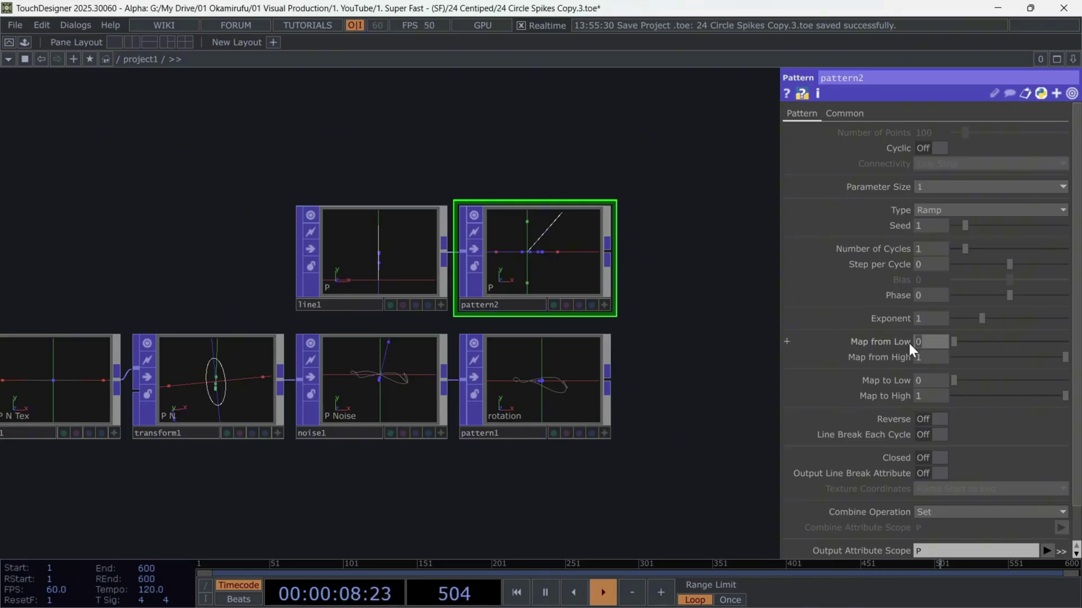
{"action": "left_click", "coordinate": [927, 357]}
{"action": "scroll", "coordinate": [1014, 372], "scroll_direction": "down", "scroll_amount": 1}
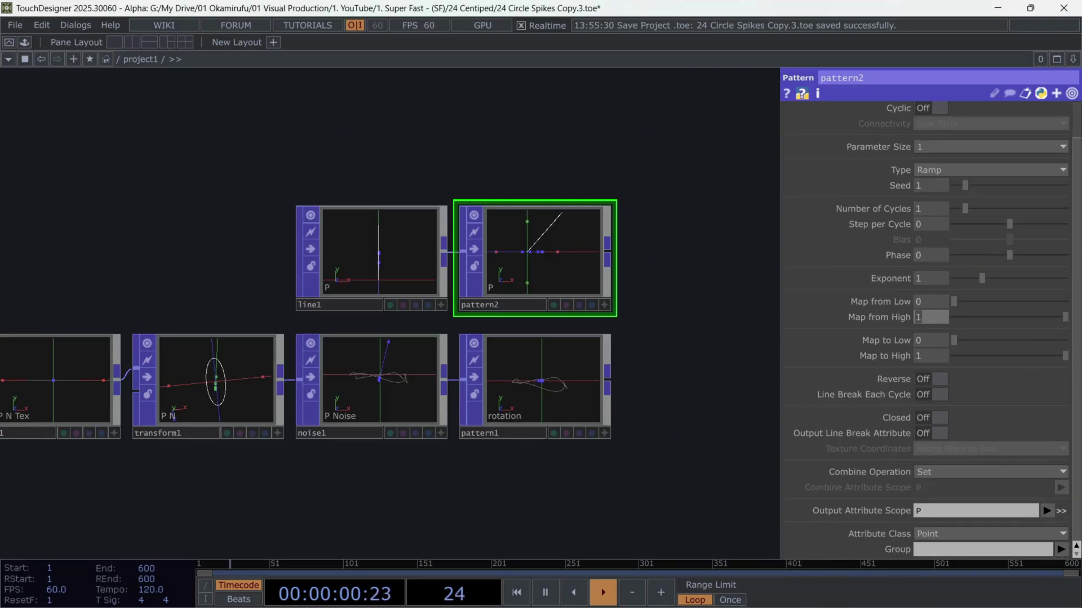
{"action": "key", "text": "Return"}
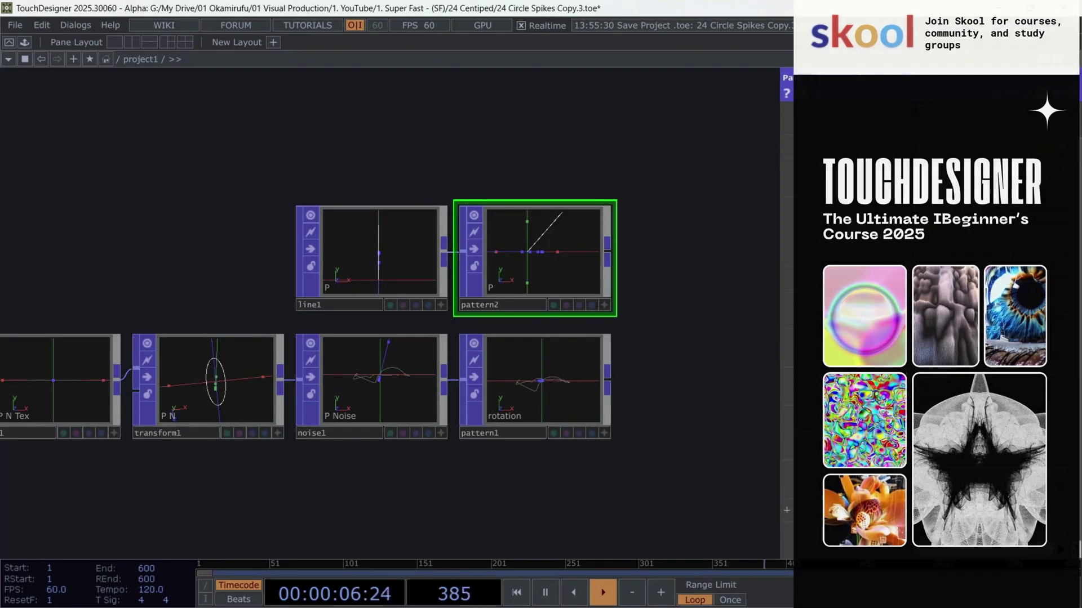
- Set pattern2's output attribute scope to noiseModulation
{"action": "left_click", "coordinate": [935, 515]}
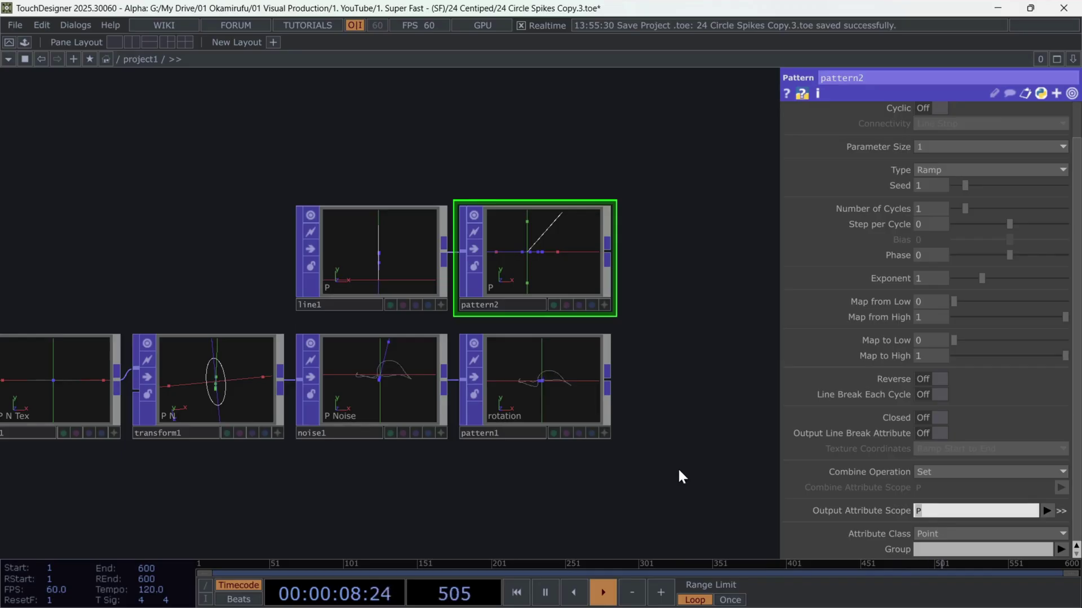
{"action": "type", "text": "noiseModul"}
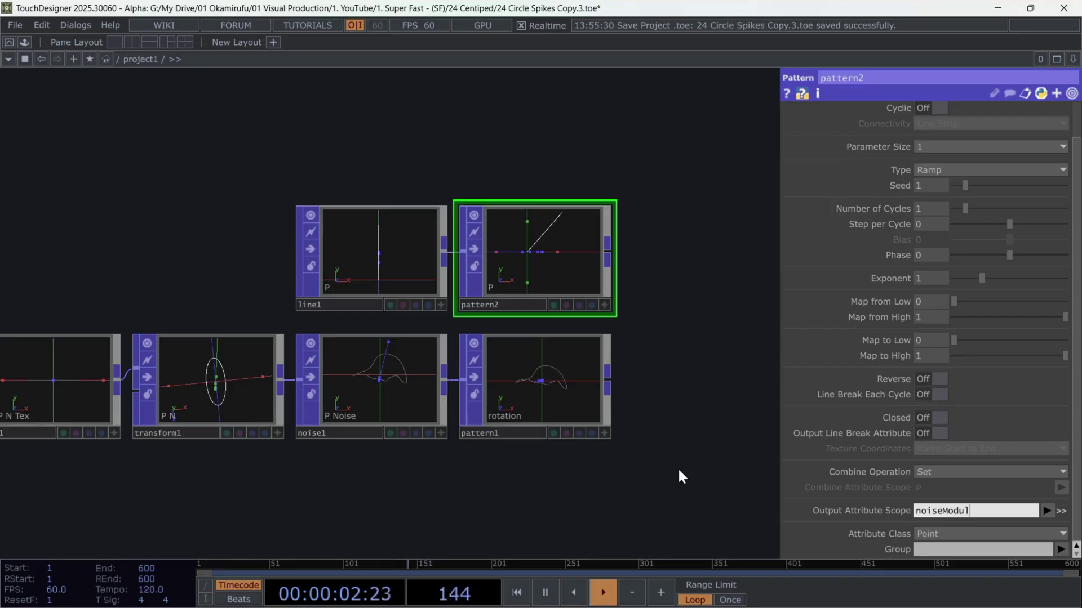
{"action": "type", "text": "ation"}
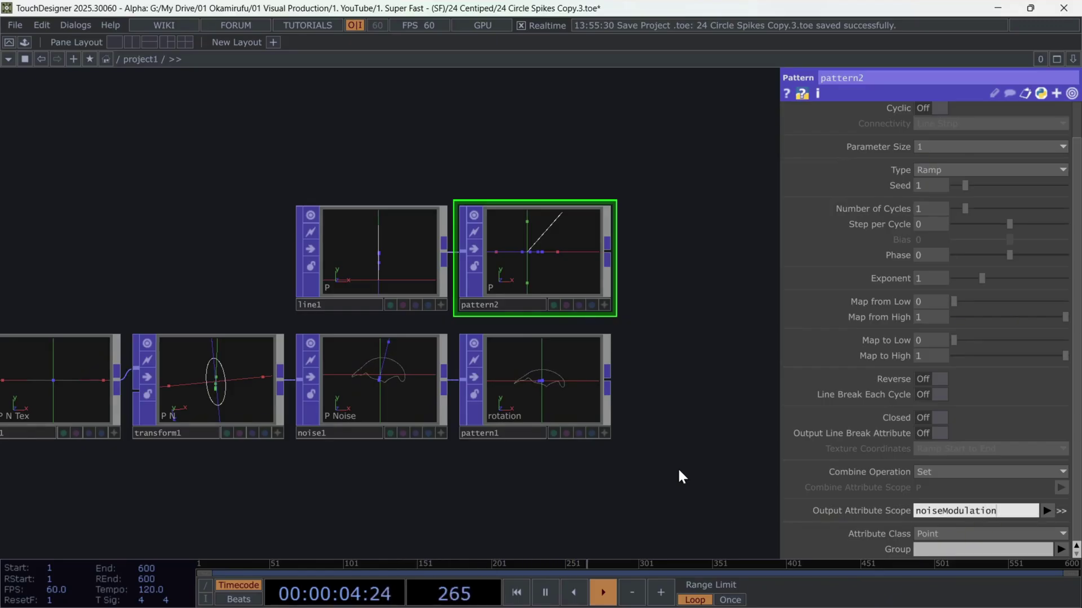
{"action": "key", "text": "Return"}
- Add a Copy POP fed by pattern2 and place it beside the two rows of nodes
{"action": "left_click_drag", "start_coordinate": [644, 324], "coordinate": [440, 310]}
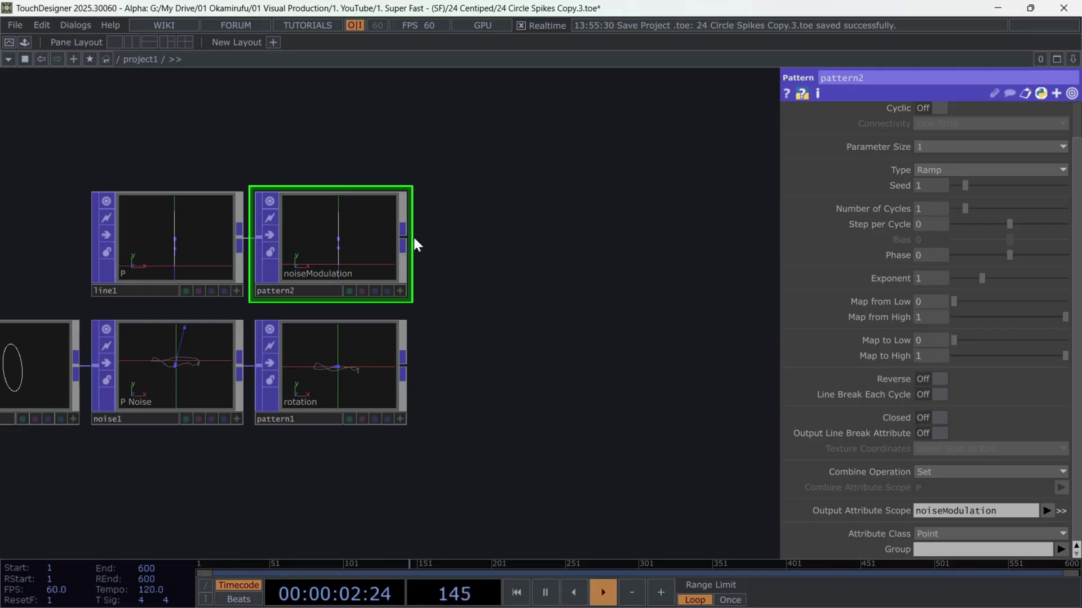
{"action": "key", "text": "Tab"}
{"action": "type", "text": "cop"}
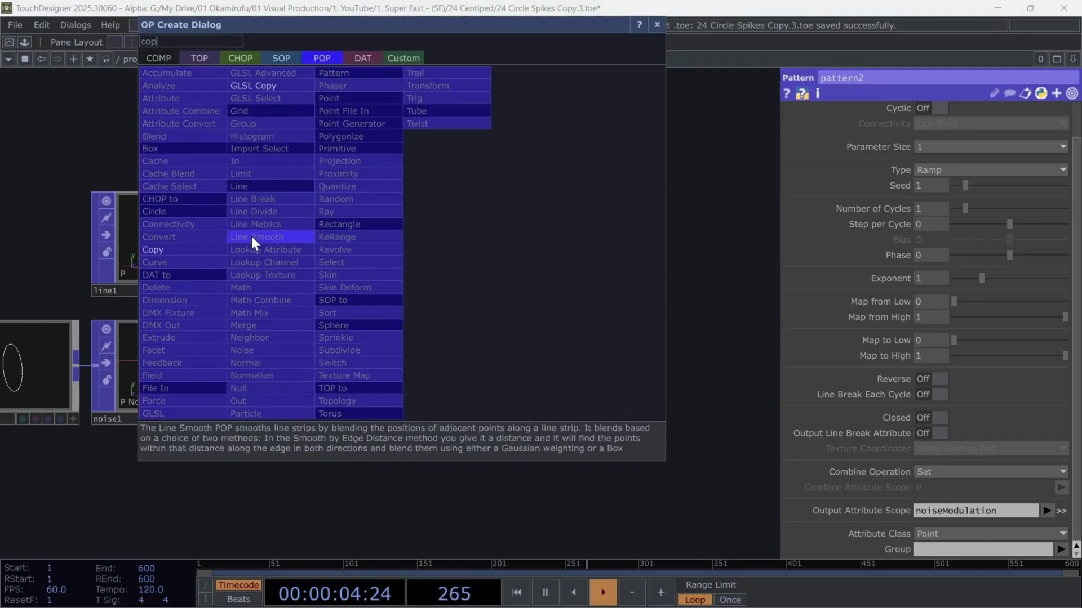
{"action": "left_click", "coordinate": [191, 249]}
{"action": "left_click", "coordinate": [550, 323]}
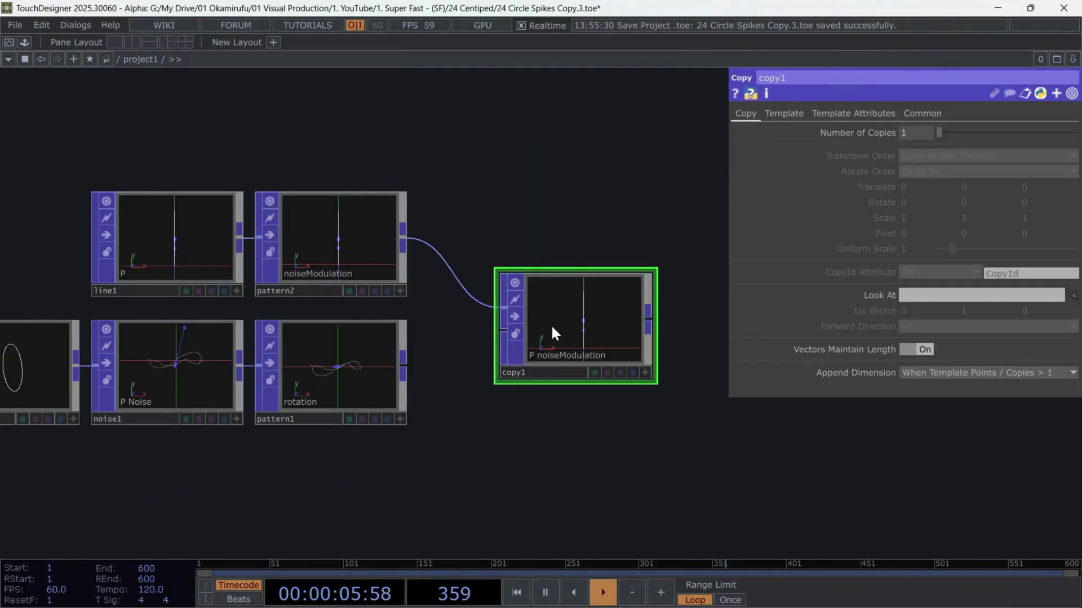
- Connect pattern1 to copy1's second input as the template and position copy1 between the two rows
{"action": "left_click_drag", "start_coordinate": [403, 367], "coordinate": [501, 331]}
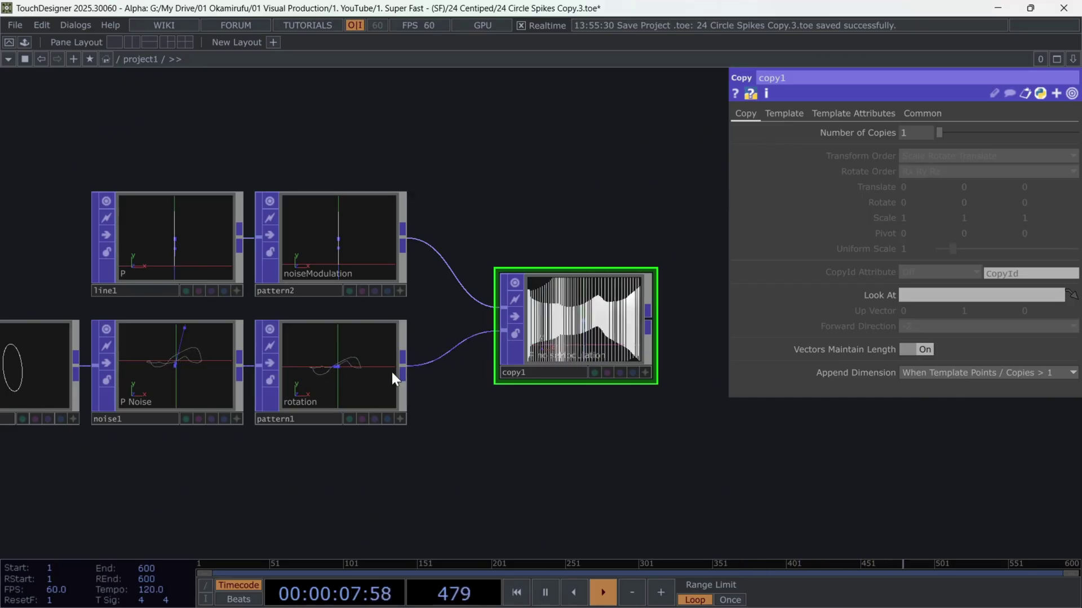
{"action": "left_click", "coordinate": [343, 374]}
{"action": "left_click_drag", "start_coordinate": [592, 333], "coordinate": [569, 309]}
- Enable Template Rotate on copy1 and use the rotation attribute for it
{"action": "left_click", "coordinate": [788, 115]}
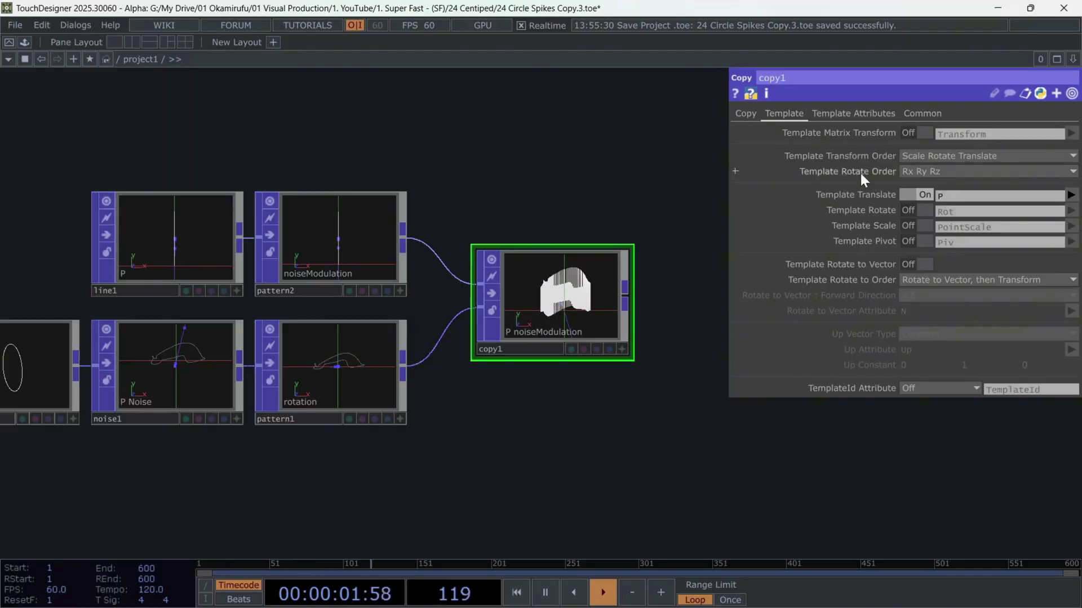
{"action": "left_click", "coordinate": [924, 210]}
{"action": "left_click", "coordinate": [1070, 211]}
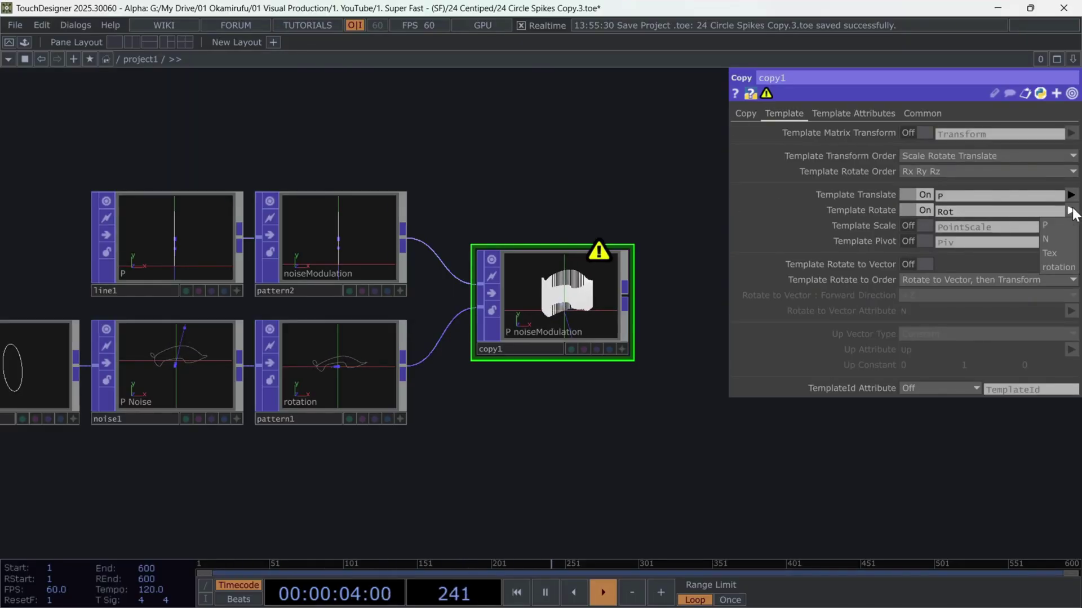
{"action": "left_click", "coordinate": [1051, 268]}
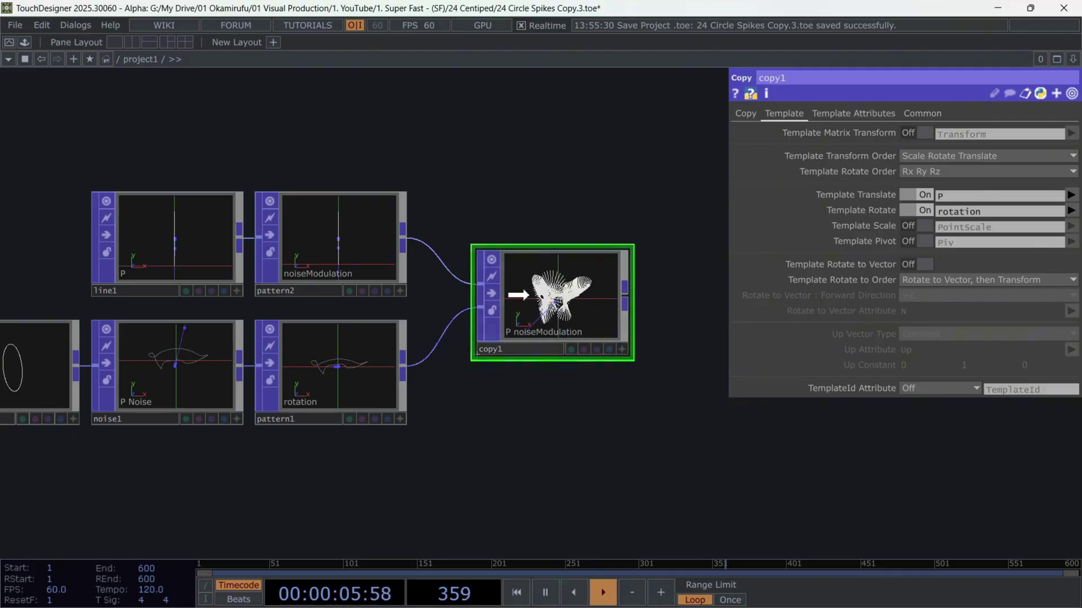
- Examine the rotated line copies in copy1's viewer from an angled view
{"action": "left_click_drag", "start_coordinate": [514, 299], "coordinate": [515, 311]}
{"action": "left_click_drag", "start_coordinate": [673, 333], "coordinate": [362, 313]}
{"action": "scroll", "coordinate": [276, 309], "scroll_direction": "up", "scroll_amount": 3}
{"action": "scroll", "coordinate": [274, 303], "scroll_direction": "up", "scroll_amount": 2}
{"action": "left_click", "coordinate": [392, 444]}
{"action": "left_click_drag", "start_coordinate": [265, 298], "coordinate": [262, 326]}
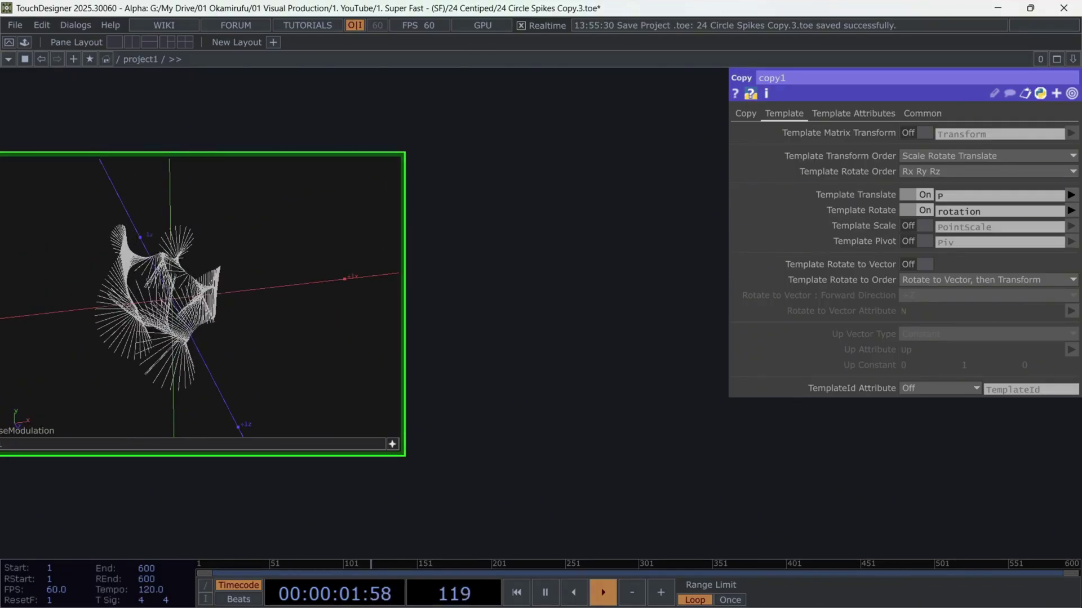
{"action": "scroll", "coordinate": [250, 305], "scroll_direction": "down", "scroll_amount": 3}
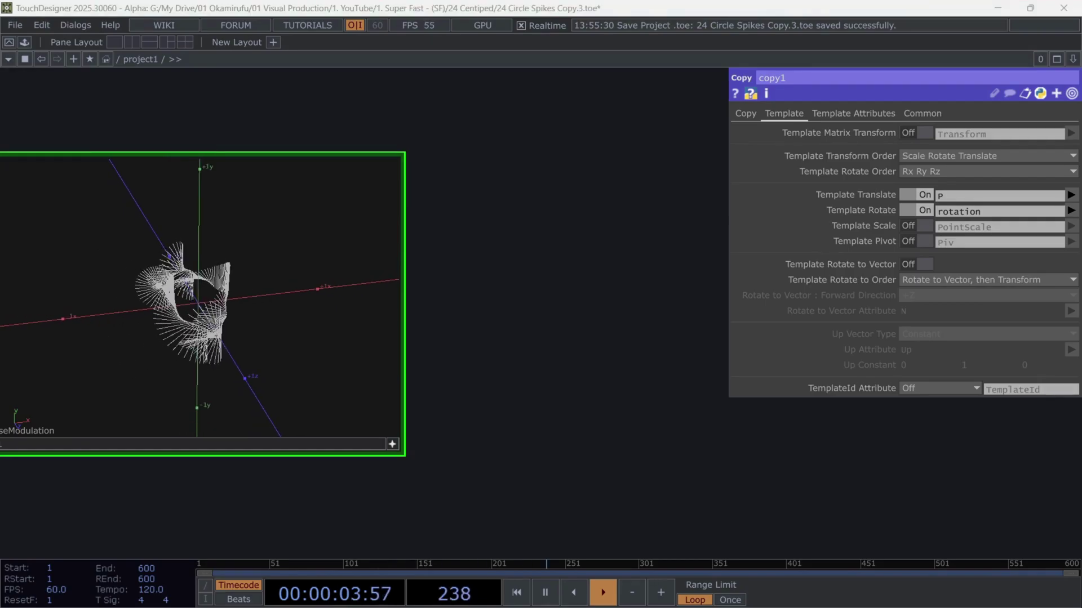
{"action": "left_click", "coordinate": [393, 443]}
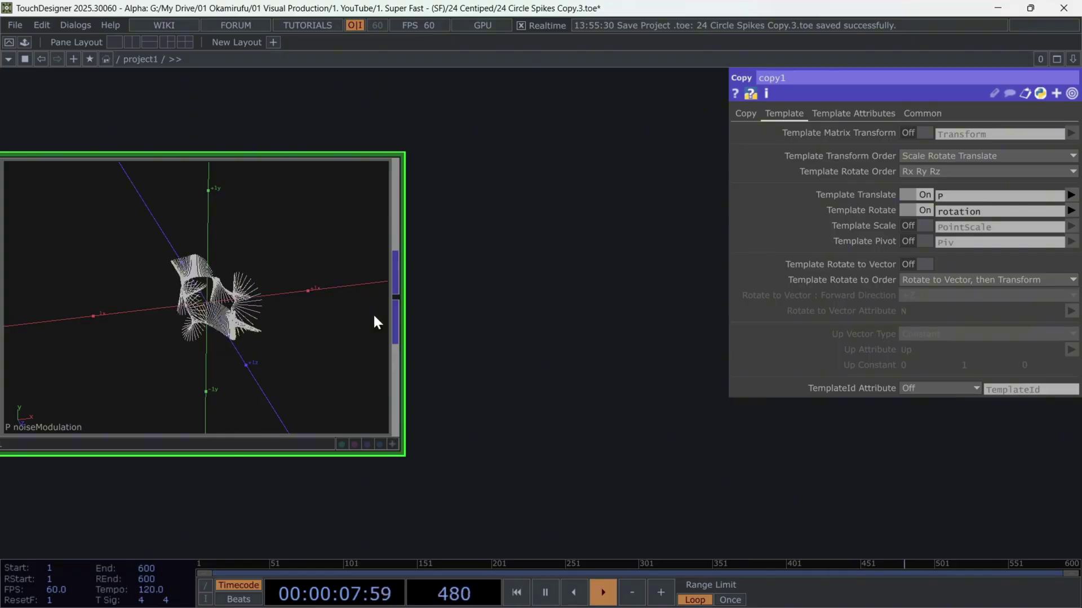
- Add a Line Metrics POP fed by copy1 and place it beside that node
{"action": "right_click", "coordinate": [397, 295]}
{"action": "type", "text": "lin"}
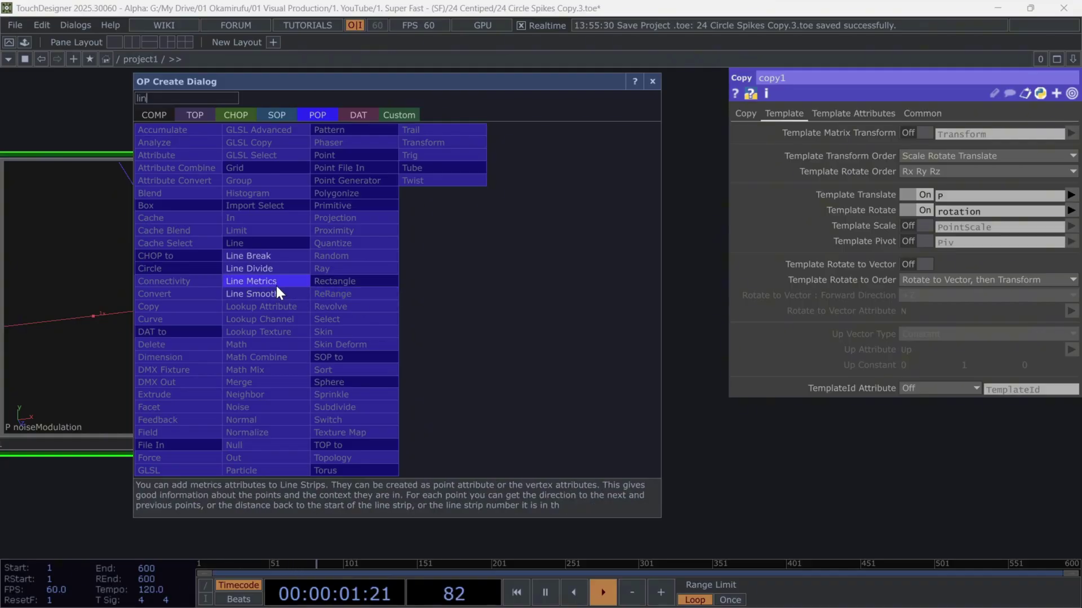
{"action": "left_click", "coordinate": [276, 285]}
{"action": "left_click", "coordinate": [648, 302]}
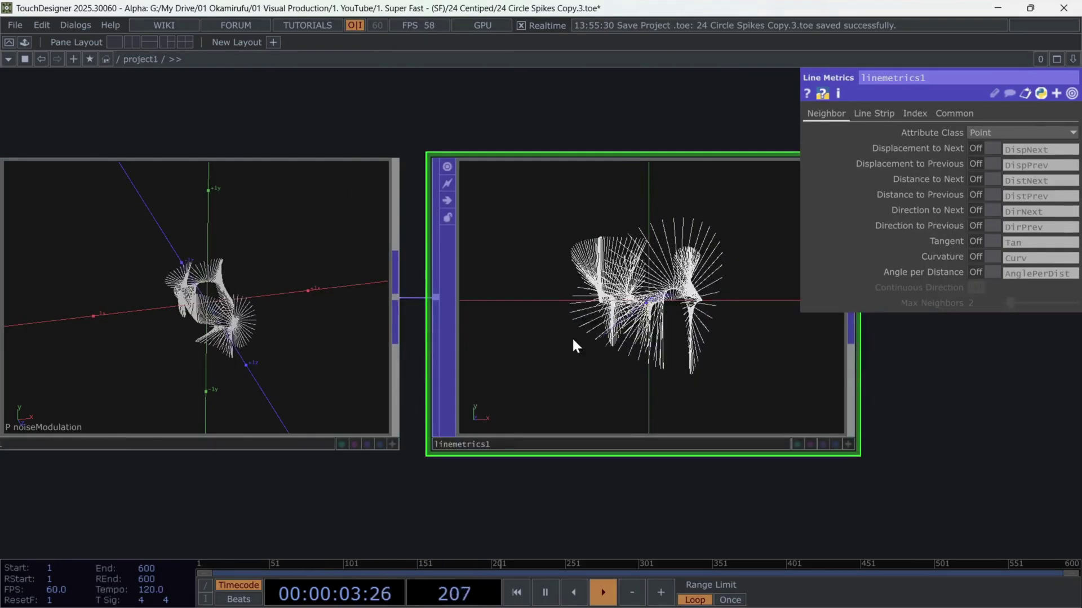
- Enable the Vert Index in Line Strip attribute on linemetrics1, keeping the name VertIndex
{"action": "scroll", "coordinate": [572, 343], "scroll_direction": "down", "scroll_amount": 2}
{"action": "left_click_drag", "start_coordinate": [851, 388], "coordinate": [528, 405]}
{"action": "scroll", "coordinate": [308, 347], "scroll_direction": "up", "scroll_amount": 4}
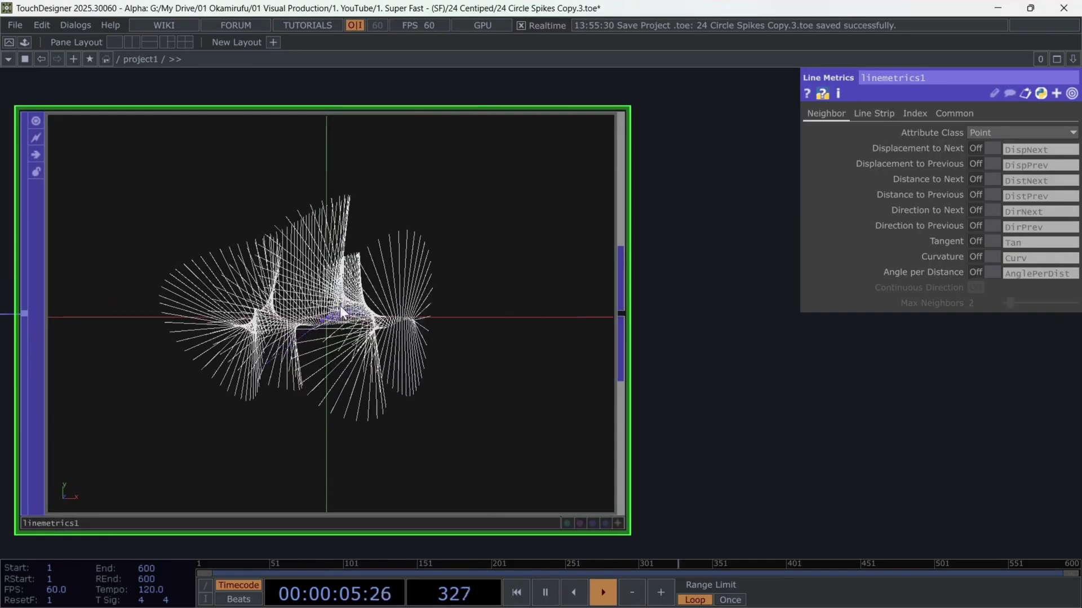
{"action": "left_click", "coordinate": [913, 113]}
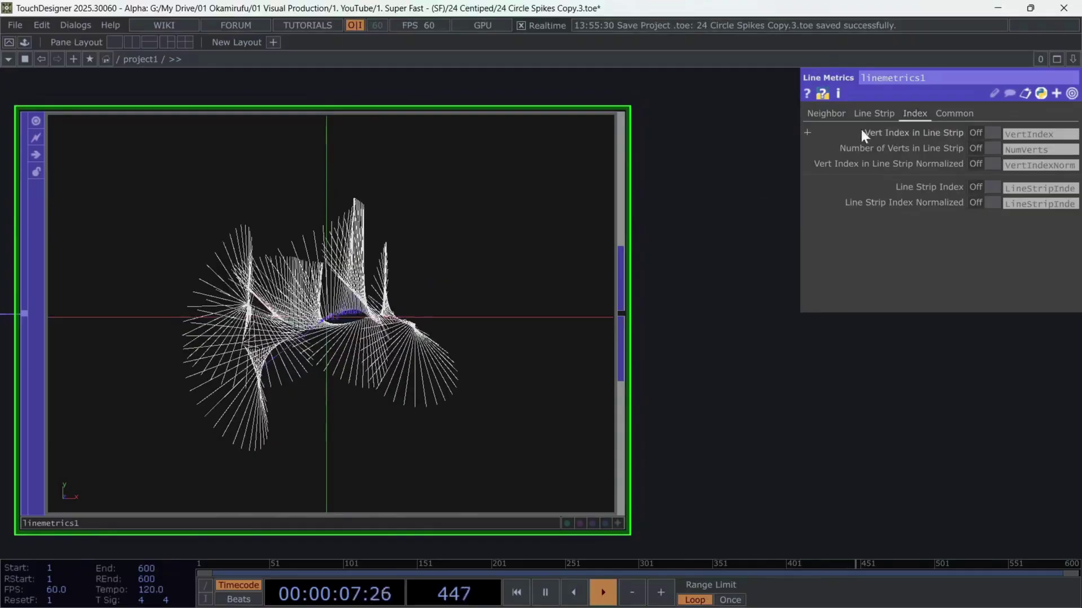
{"action": "left_click", "coordinate": [990, 130]}
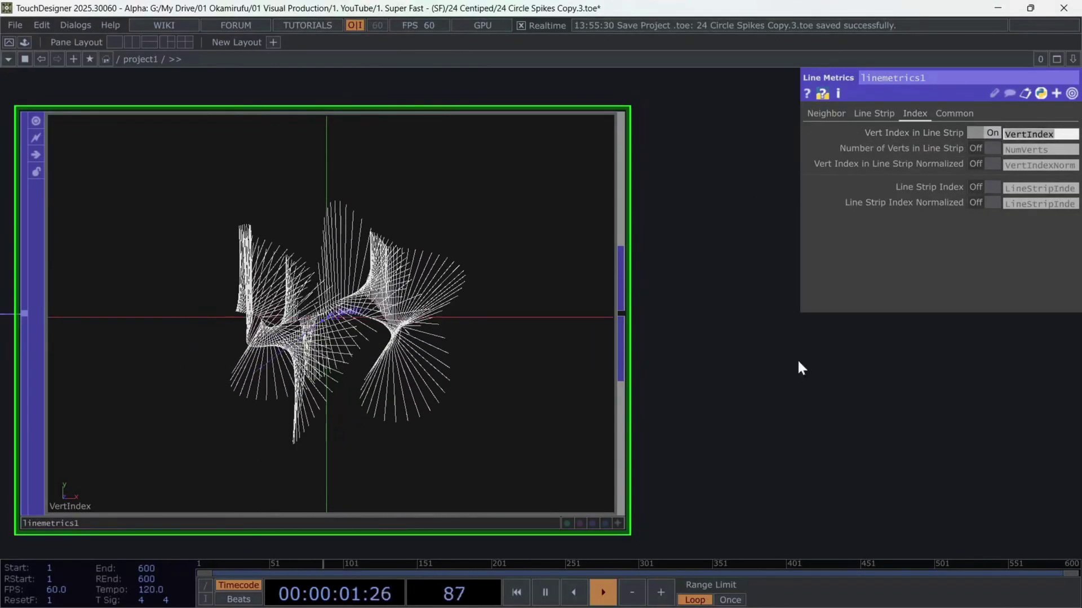
- Add a POP to DAT reading linemetrics1 and place it above that node
{"action": "scroll", "coordinate": [733, 408], "scroll_direction": "down", "scroll_amount": 5}
{"action": "scroll", "coordinate": [733, 408], "scroll_direction": "down", "scroll_amount": 2}
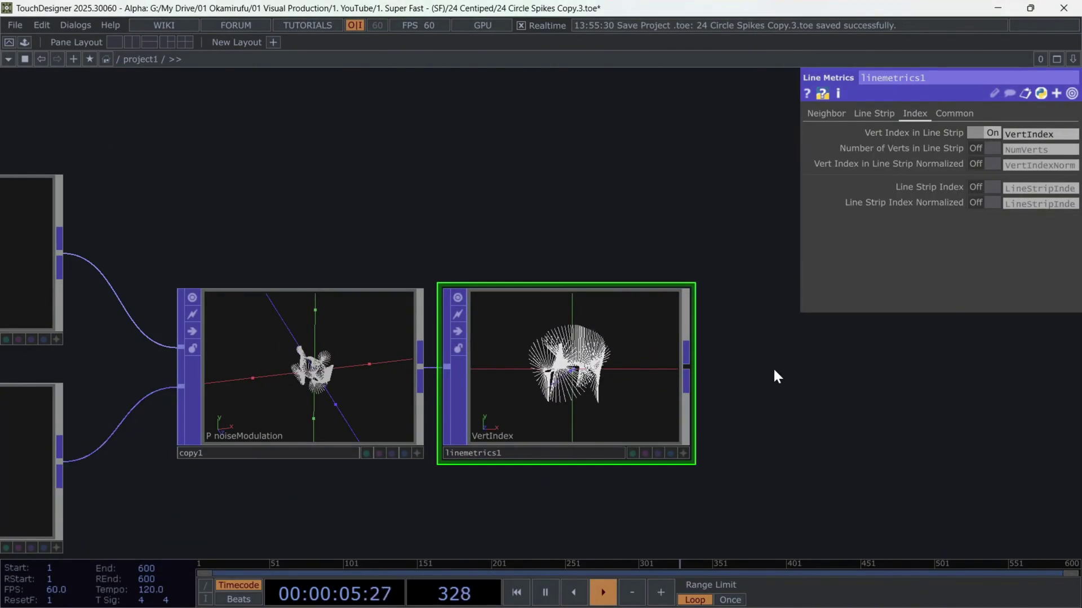
{"action": "right_click", "coordinate": [688, 368]}
{"action": "left_click", "coordinate": [651, 188]}
{"action": "left_click", "coordinate": [495, 212]}
{"action": "left_click", "coordinate": [565, 178]}
- Check the VertIndex and noiseModulation columns across line strips in the popto1 table, and delete popto1
{"action": "left_click", "coordinate": [683, 263]}
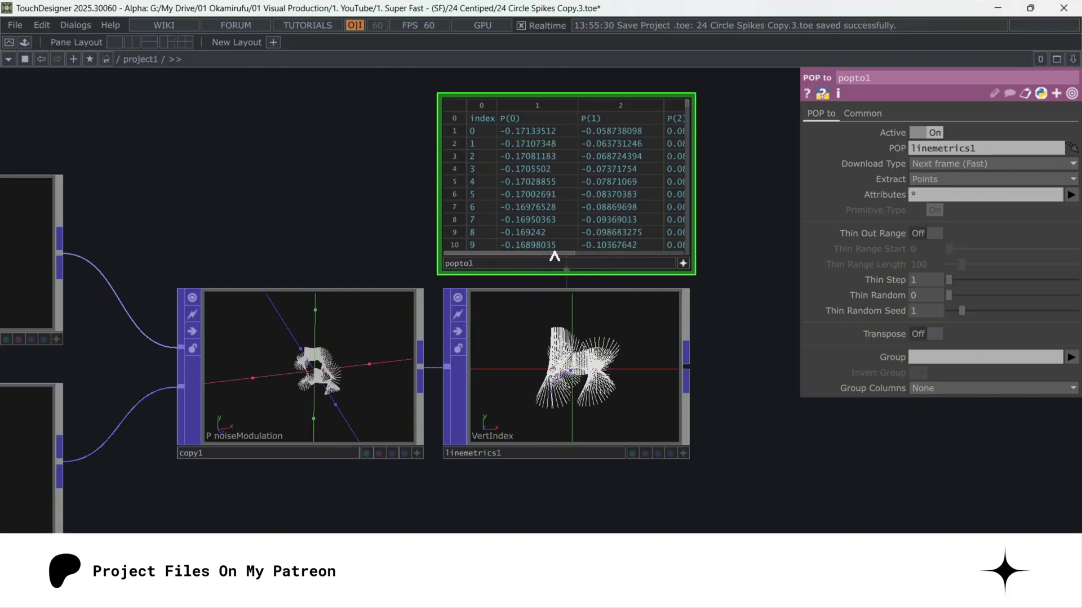
{"action": "left_click_drag", "start_coordinate": [555, 253], "coordinate": [679, 254]}
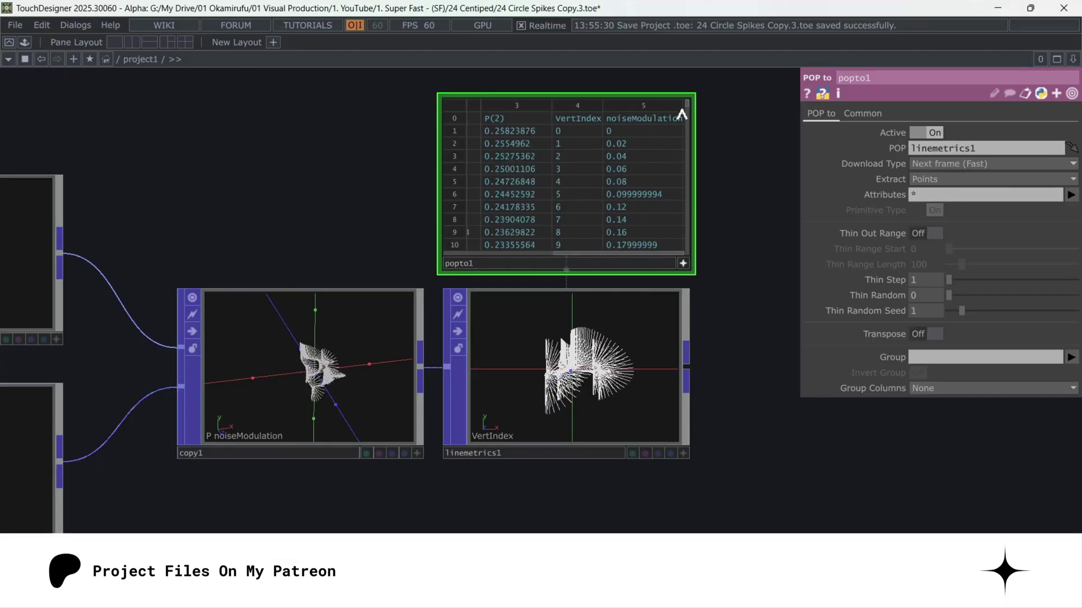
{"action": "left_click_drag", "start_coordinate": [687, 106], "coordinate": [687, 119]}
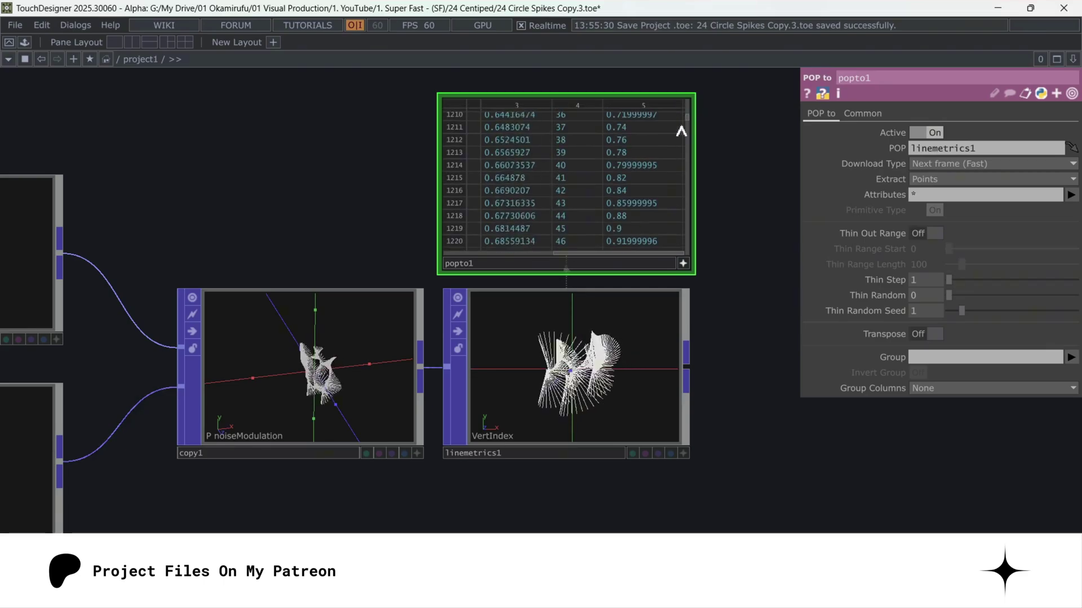
{"action": "scroll", "coordinate": [582, 230], "scroll_direction": "down", "scroll_amount": 4}
{"action": "scroll", "coordinate": [577, 175], "scroll_direction": "up", "scroll_amount": 2}
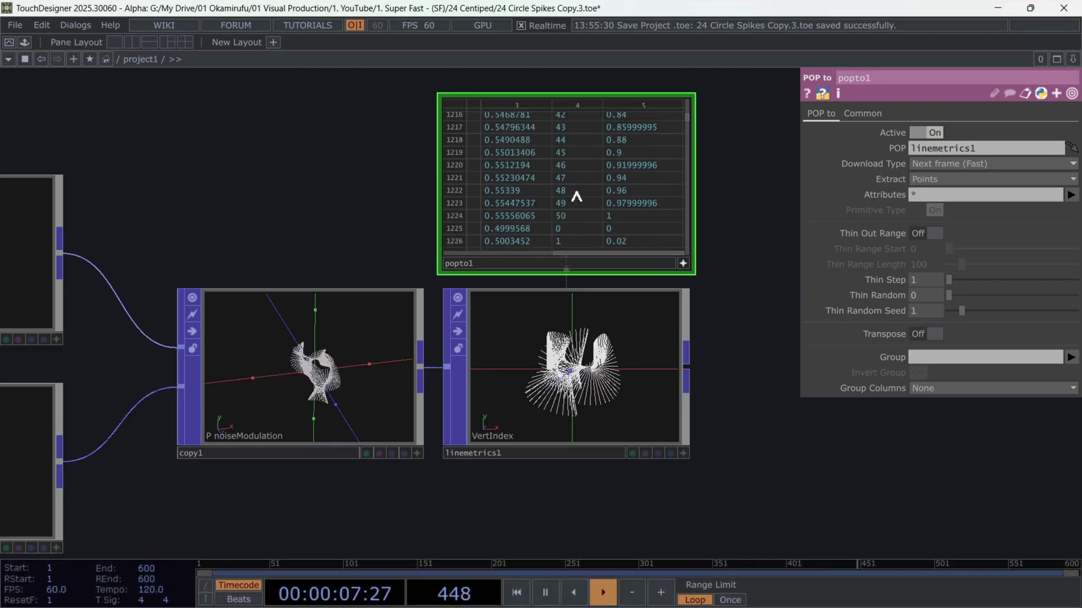
{"action": "left_click", "coordinate": [683, 262]}
{"action": "key", "text": "Delete"}
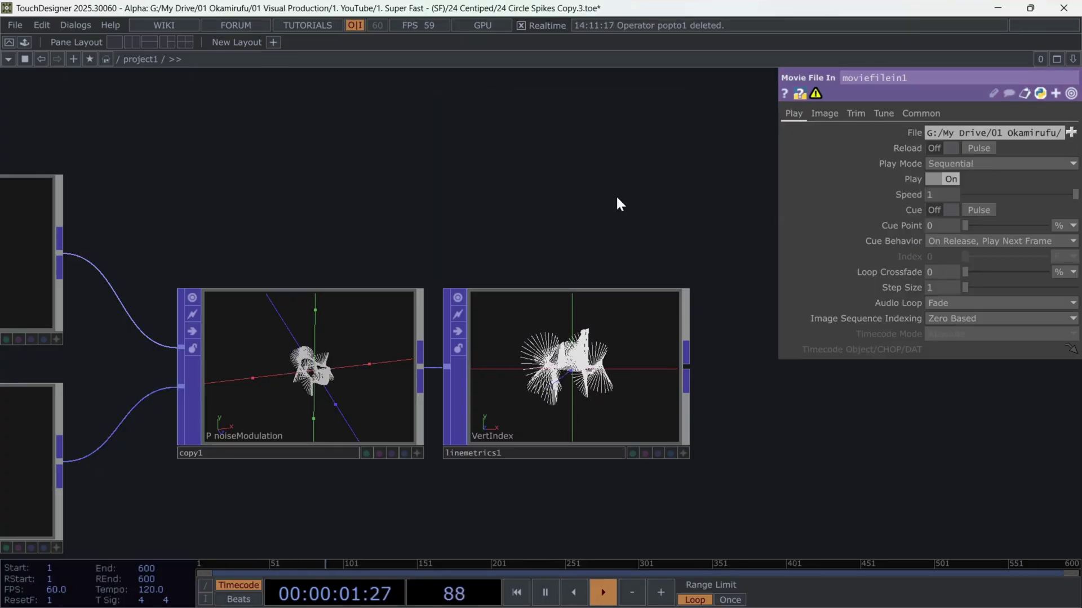
- Select the whole chain from circle1 to linemetrics1 and move it farther from the Split - Body and Split Legs boxes
{"action": "scroll", "coordinate": [589, 190], "scroll_direction": "down", "scroll_amount": 2}
{"action": "scroll", "coordinate": [387, 218], "scroll_direction": "down", "scroll_amount": 6}
{"action": "left_click_drag", "start_coordinate": [387, 214], "coordinate": [360, 252]}
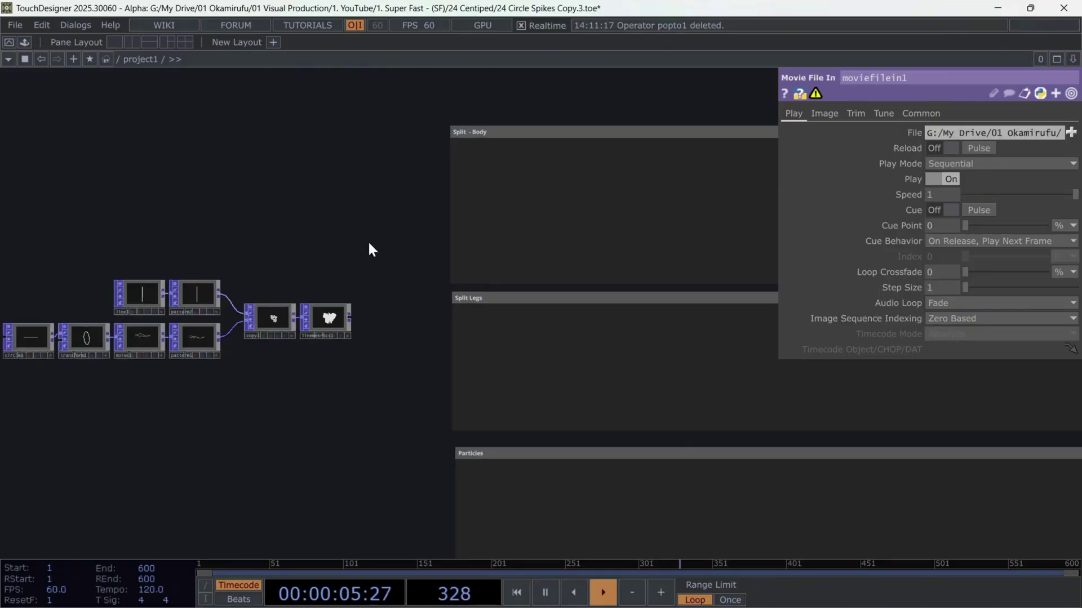
{"action": "left_click_drag", "start_coordinate": [29, 258], "coordinate": [116, 258]}
{"action": "right_click_drag", "start_coordinate": [59, 266], "coordinate": [445, 366]}
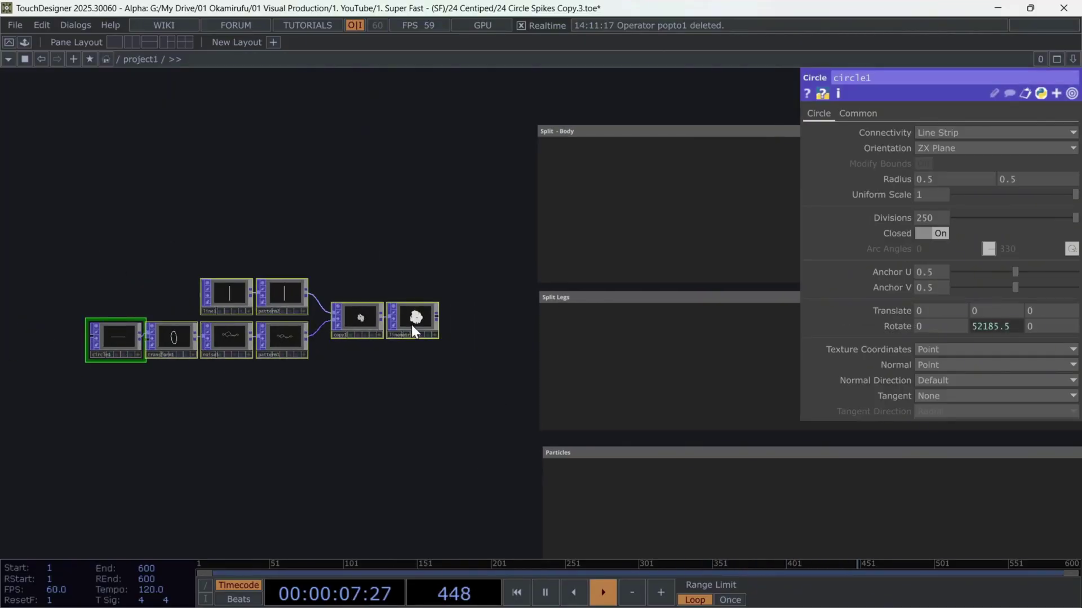
{"action": "left_click_drag", "start_coordinate": [407, 316], "coordinate": [346, 340]}
{"action": "left_click", "coordinate": [466, 245]}
- Add a Delete POP fed by linemetrics1 and place it inside the Split - Body box
{"action": "scroll", "coordinate": [423, 269], "scroll_direction": "up", "scroll_amount": 3}
{"action": "key", "text": "Tab"}
{"action": "type", "text": "de"}
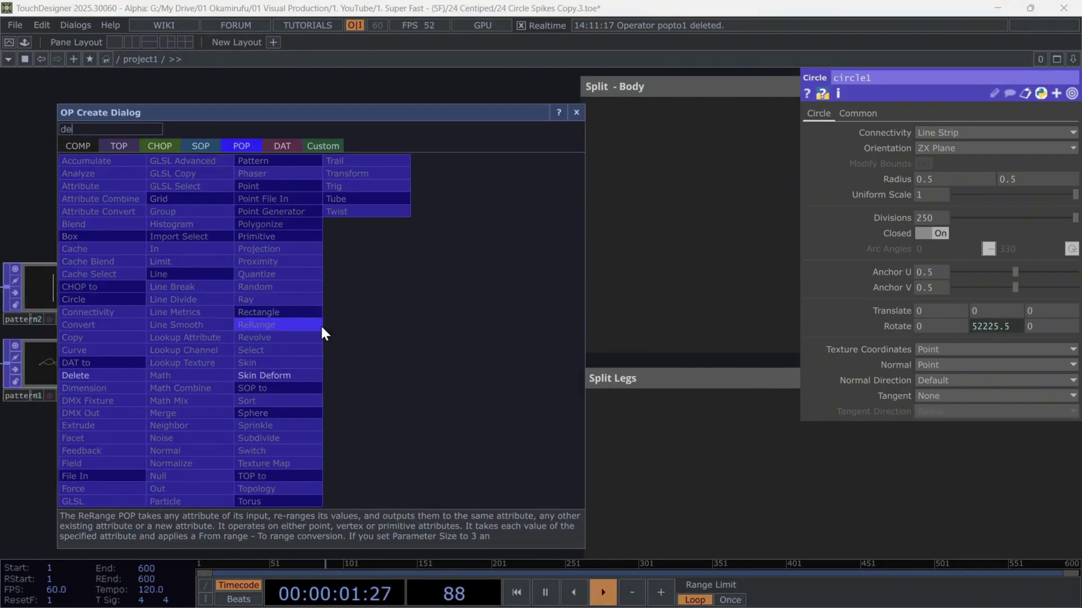
{"action": "left_click", "coordinate": [120, 374]}
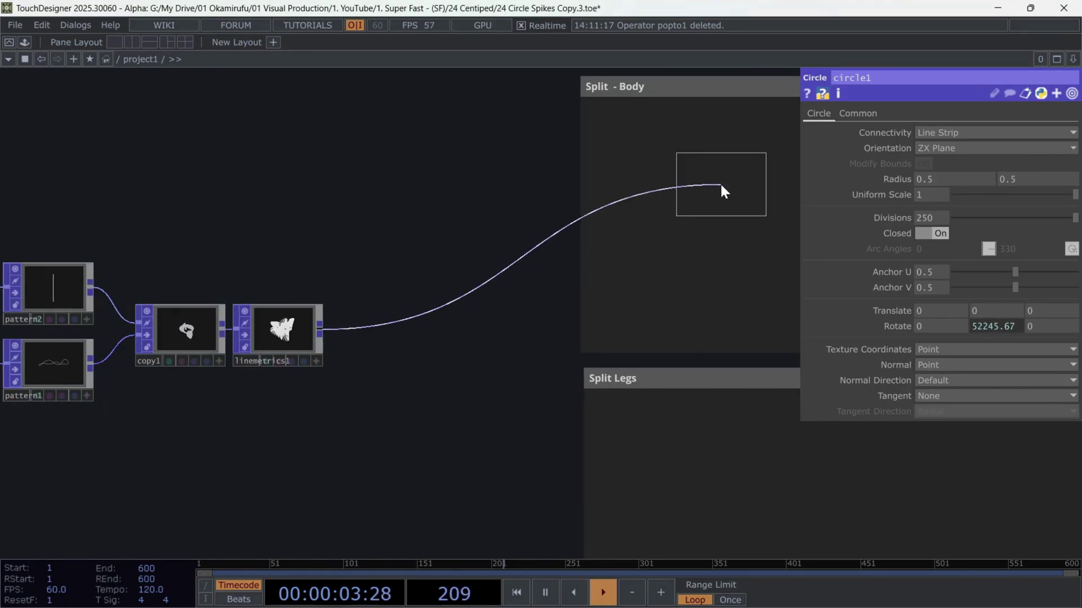
{"action": "left_click", "coordinate": [716, 184]}
{"action": "left_click_drag", "start_coordinate": [715, 184], "coordinate": [669, 216]}
- Set delete1's attribute condition to VertIndex with function > and value 10
{"action": "left_click_drag", "start_coordinate": [524, 340], "coordinate": [283, 412]}
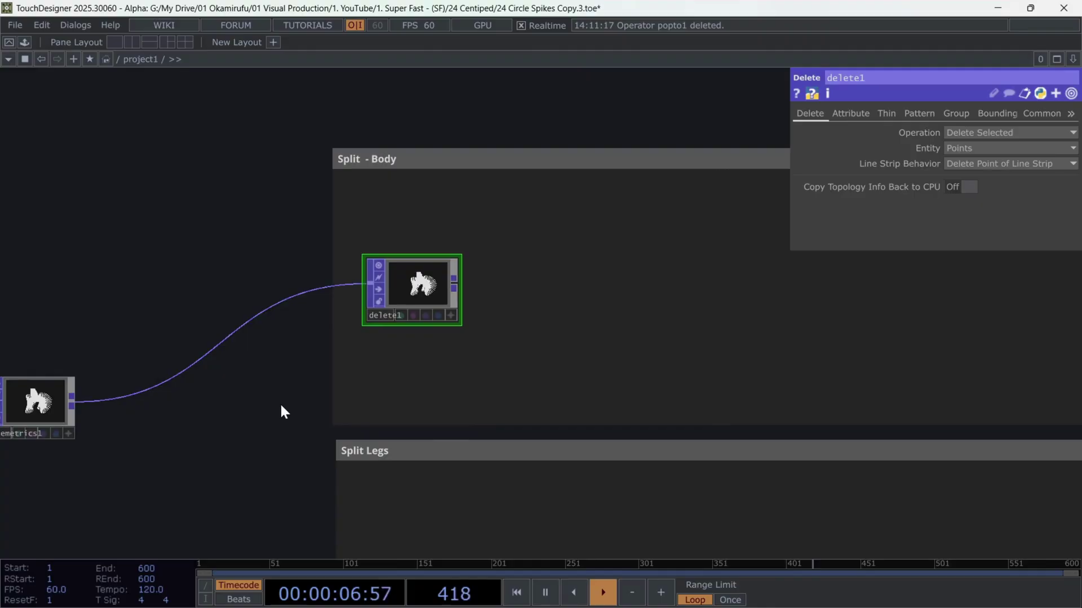
{"action": "left_click", "coordinate": [872, 113]}
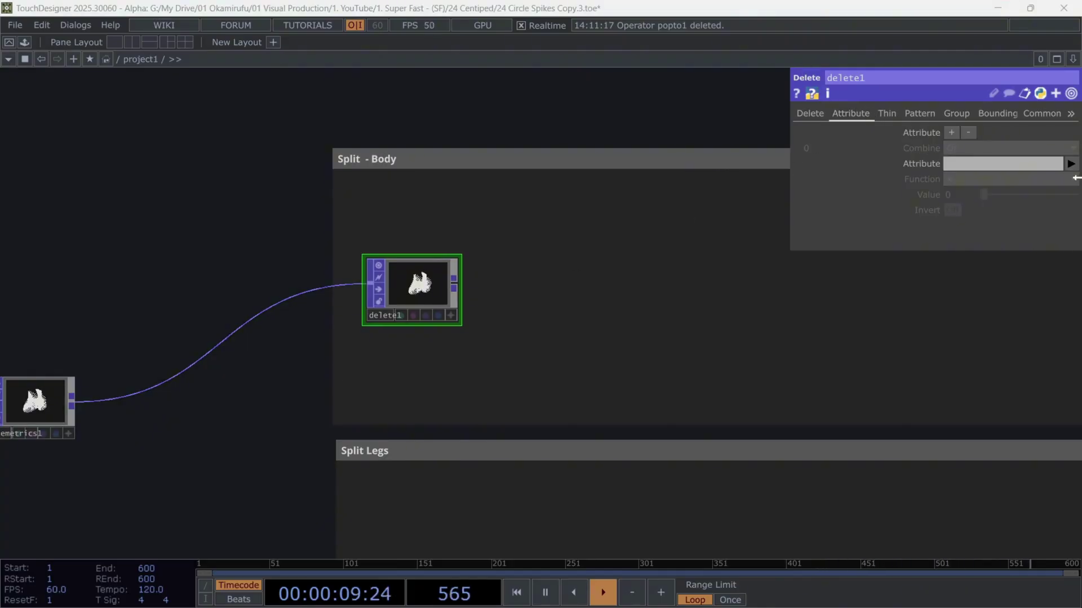
{"action": "left_click", "coordinate": [1070, 163]}
{"action": "left_click", "coordinate": [1037, 221]}
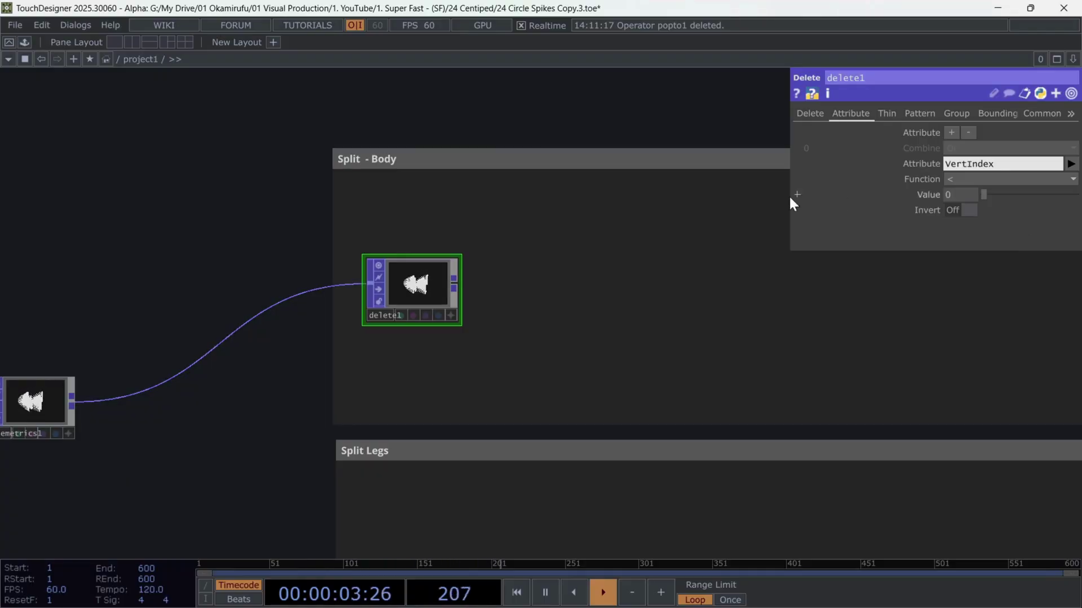
{"action": "left_click", "coordinate": [973, 179]}
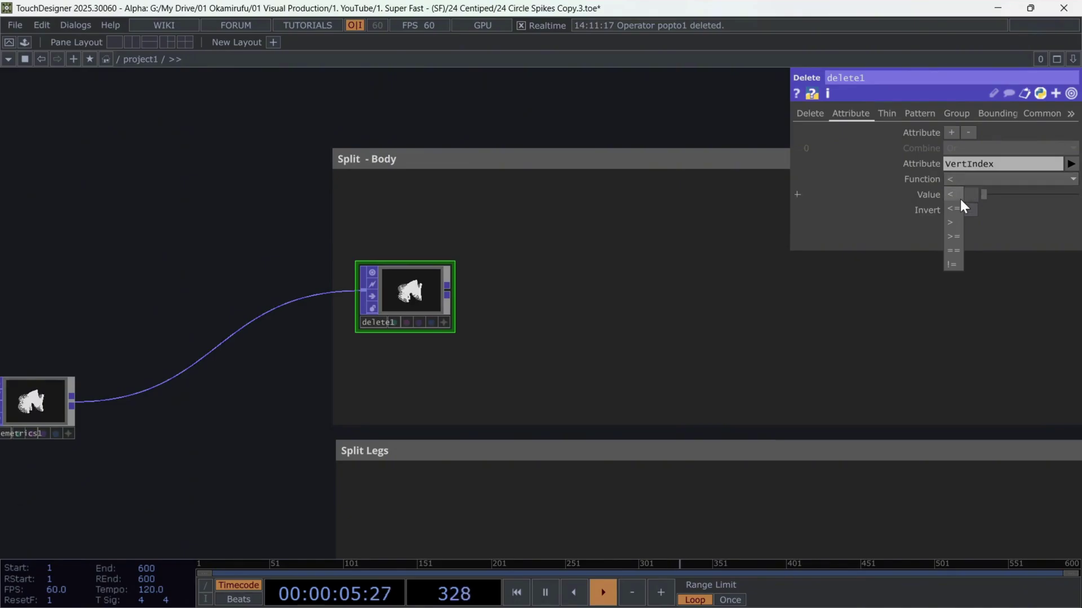
{"action": "left_click", "coordinate": [952, 222]}
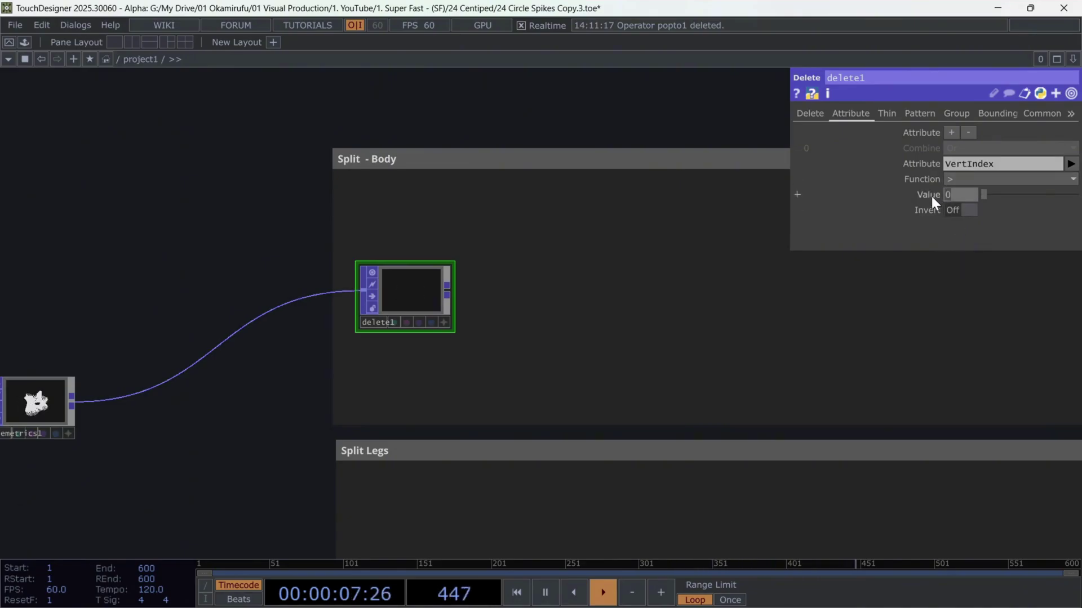
{"action": "type", "text": "10"}
{"action": "key", "text": "Return"}
- Examine the trimmed line strips in delete1's viewer from an angled view
{"action": "scroll", "coordinate": [402, 290], "scroll_direction": "up", "scroll_amount": 4}
{"action": "scroll", "coordinate": [418, 300], "scroll_direction": "up", "scroll_amount": 4}
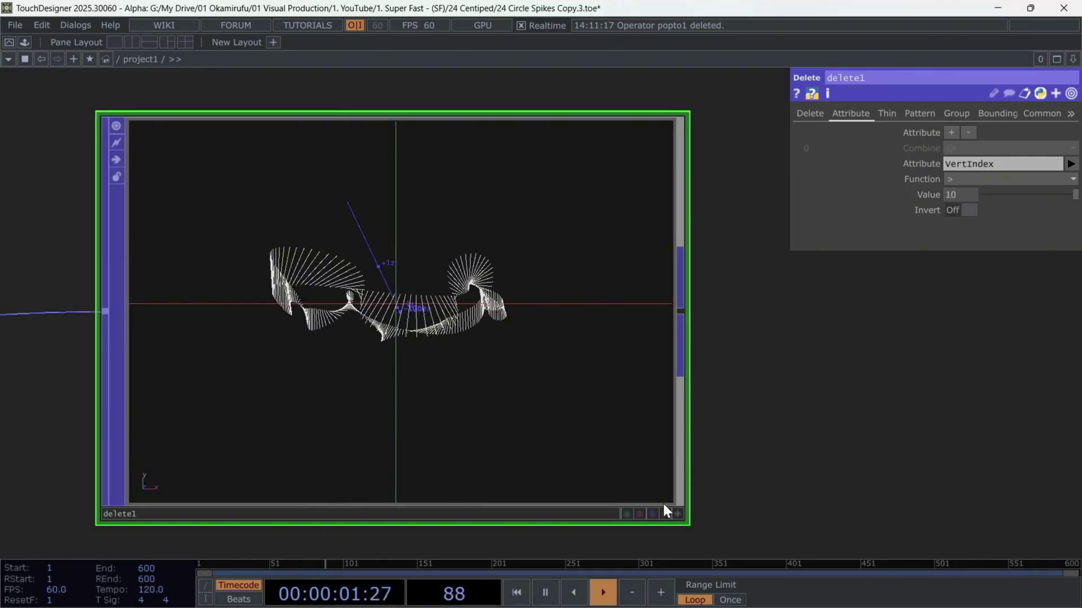
{"action": "left_click", "coordinate": [677, 514]}
{"action": "left_click_drag", "start_coordinate": [591, 429], "coordinate": [523, 313]}
{"action": "left_click", "coordinate": [677, 514]}
{"action": "scroll", "coordinate": [800, 354], "scroll_direction": "down", "scroll_amount": 5}
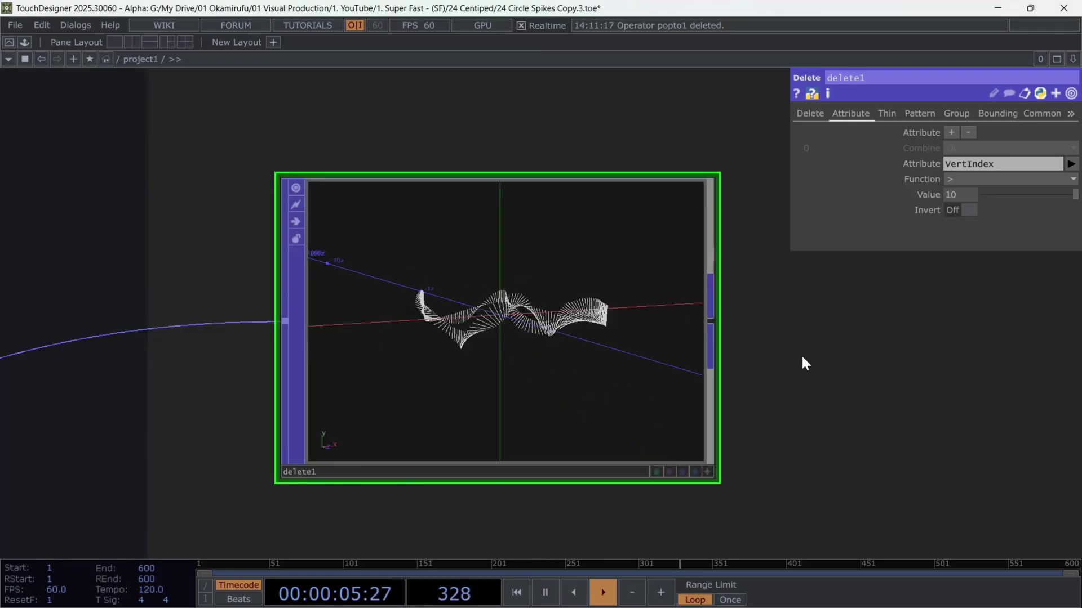
{"action": "left_click_drag", "start_coordinate": [821, 357], "coordinate": [486, 355]}
{"action": "scroll", "coordinate": [488, 359], "scroll_direction": "down", "scroll_amount": 2}
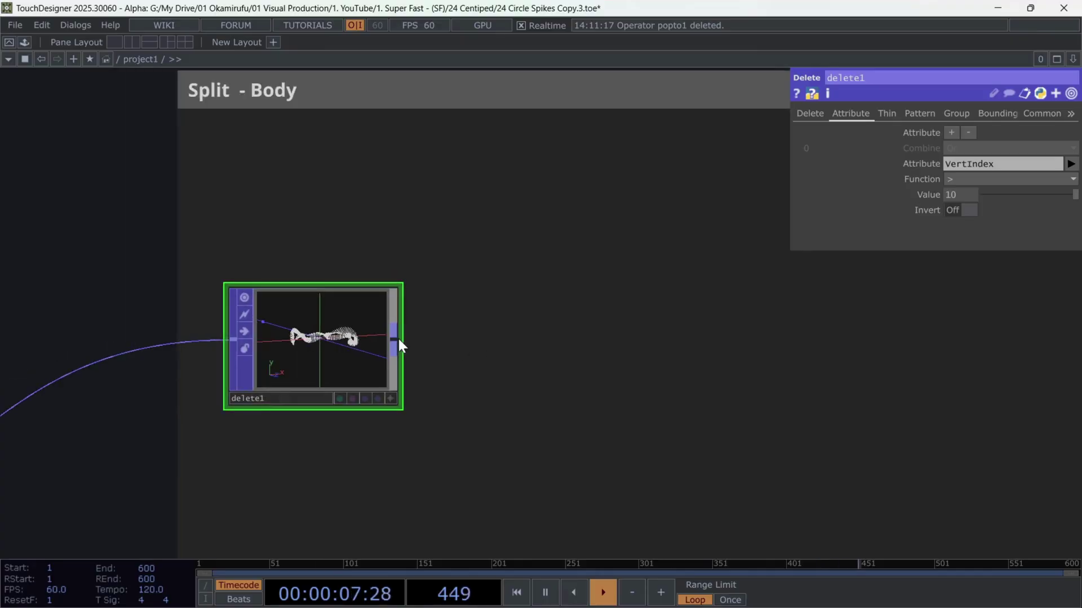
- Add a Noise POP fed by delete1 and place it in the upper part of the Split - Body box
{"action": "key", "text": "Tab"}
{"action": "type", "text": "noi"}
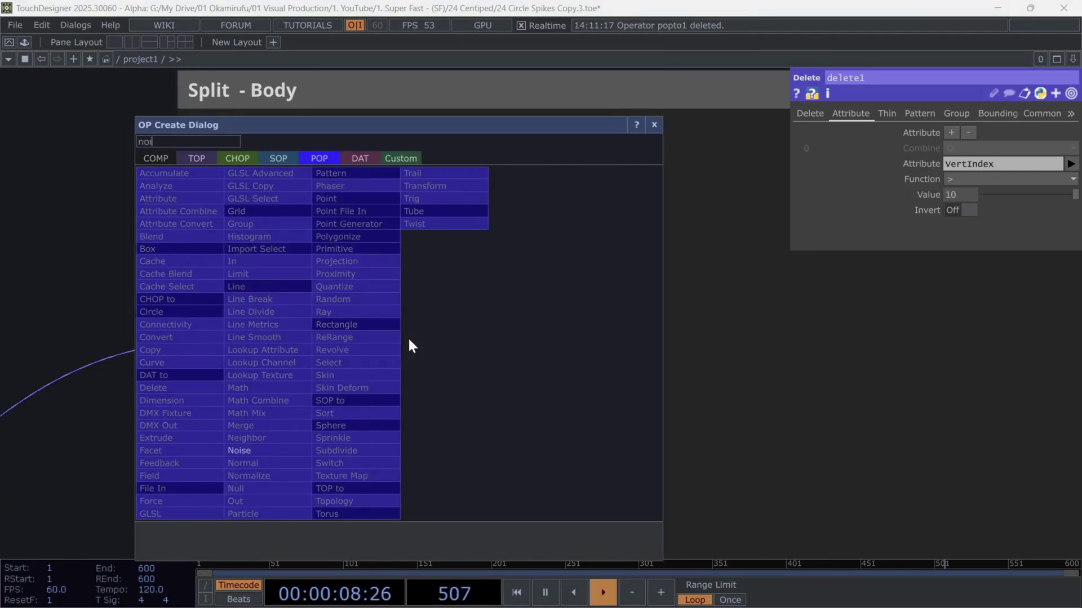
{"action": "left_click", "coordinate": [263, 451]}
{"action": "left_click", "coordinate": [533, 203]}
- Add a Select POP below noise2 and set its source POP to delete1
{"action": "key", "text": "Tab"}
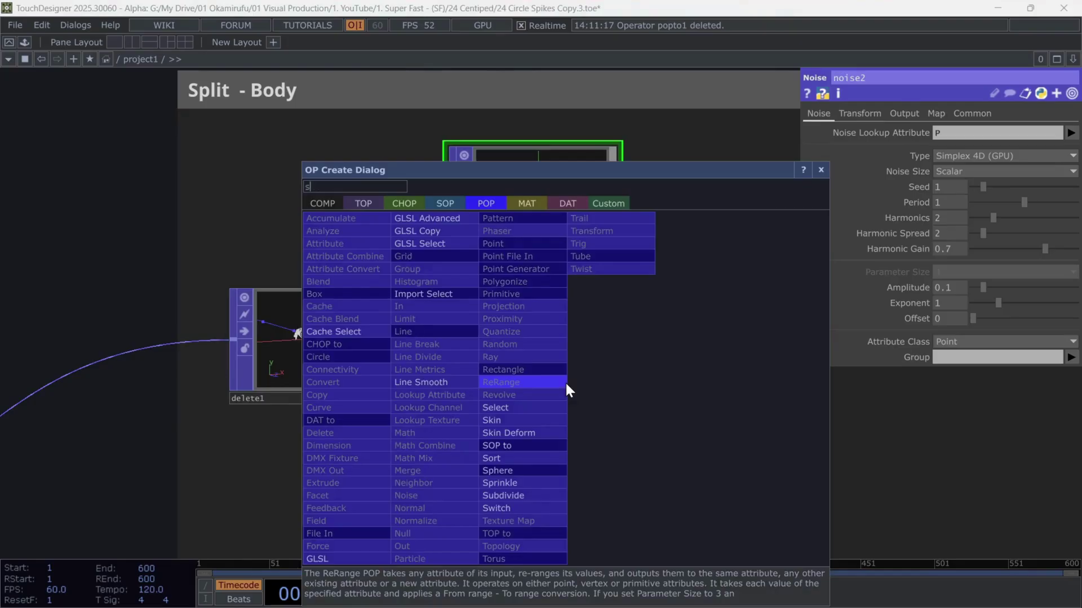
{"action": "left_click", "coordinate": [514, 408]}
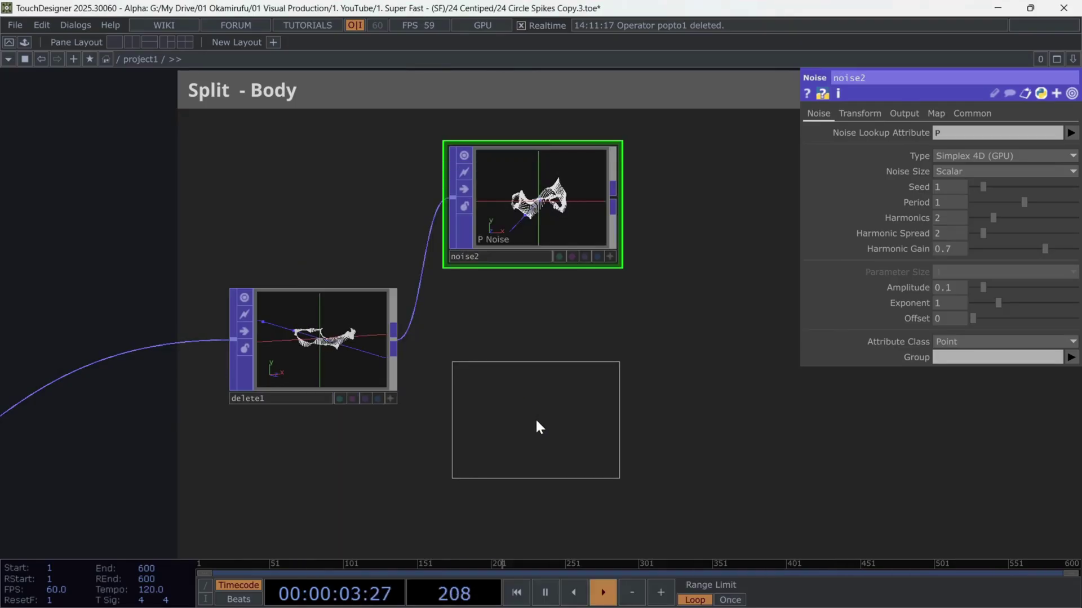
{"action": "left_click", "coordinate": [535, 417]}
{"action": "left_click_drag", "start_coordinate": [367, 362], "coordinate": [556, 430]}
- Move noise2 and select2 so they line up one above the other beside delete1
{"action": "left_click_drag", "start_coordinate": [539, 218], "coordinate": [537, 258]}
{"action": "left_click_drag", "start_coordinate": [500, 465], "coordinate": [512, 452]}
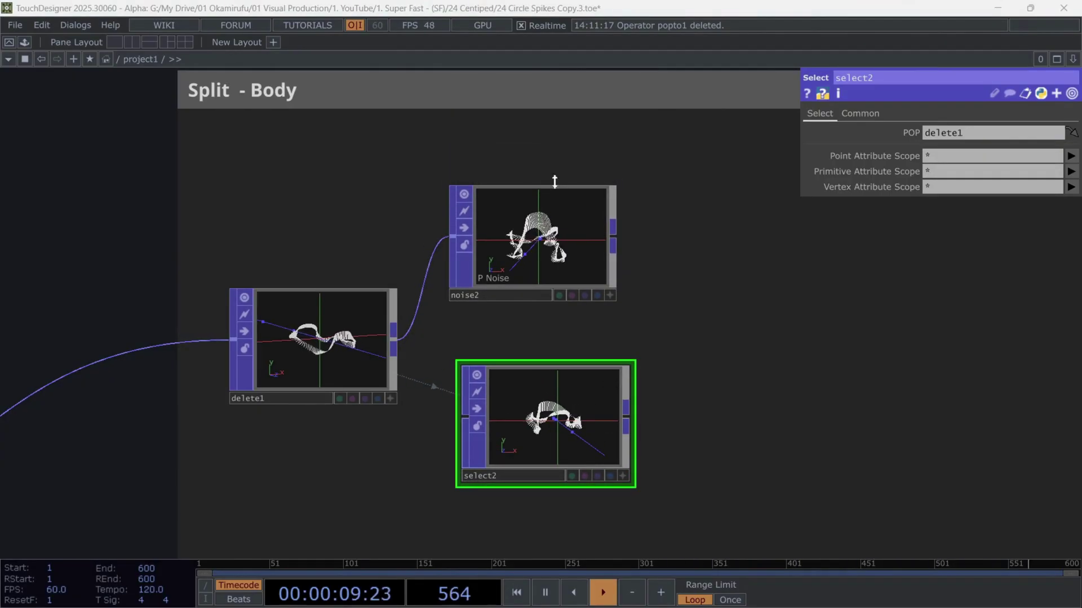
{"action": "left_click_drag", "start_coordinate": [553, 192], "coordinate": [565, 191]}
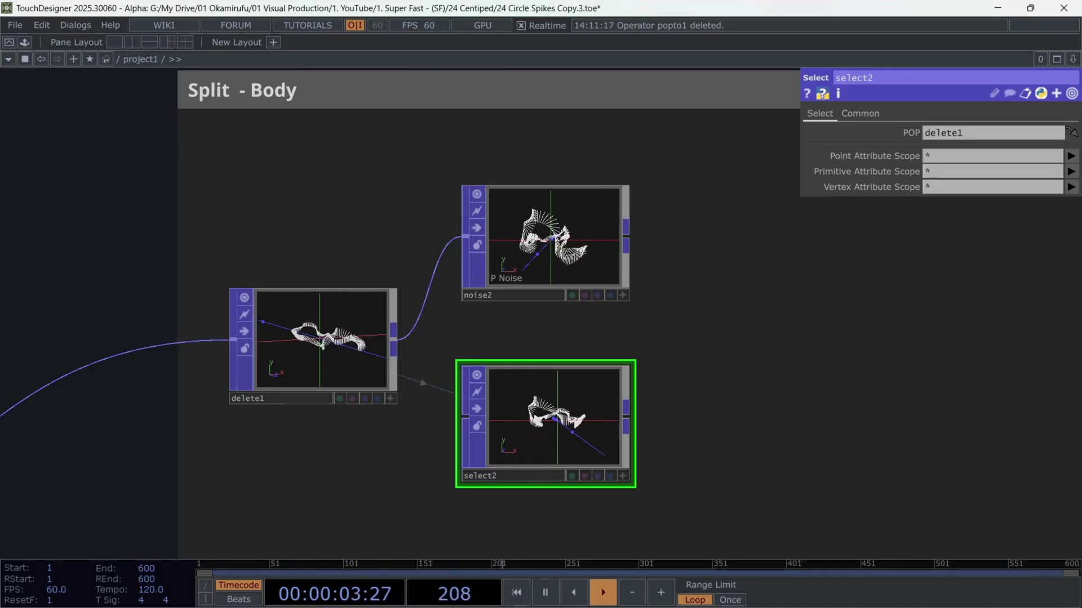
{"action": "left_click", "coordinate": [543, 249]}
{"action": "left_click_drag", "start_coordinate": [684, 204], "coordinate": [564, 233]}
{"action": "scroll", "coordinate": [539, 312], "scroll_direction": "down", "scroll_amount": 4}
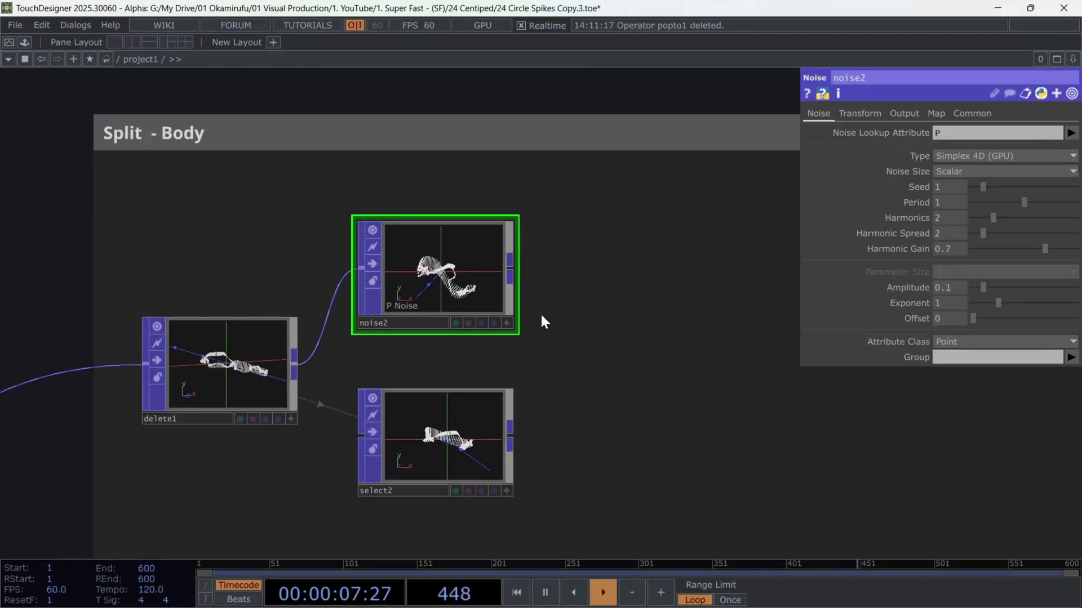
{"action": "left_click_drag", "start_coordinate": [600, 330], "coordinate": [518, 324]}
{"action": "right_click_drag", "start_coordinate": [203, 230], "coordinate": [420, 419]}
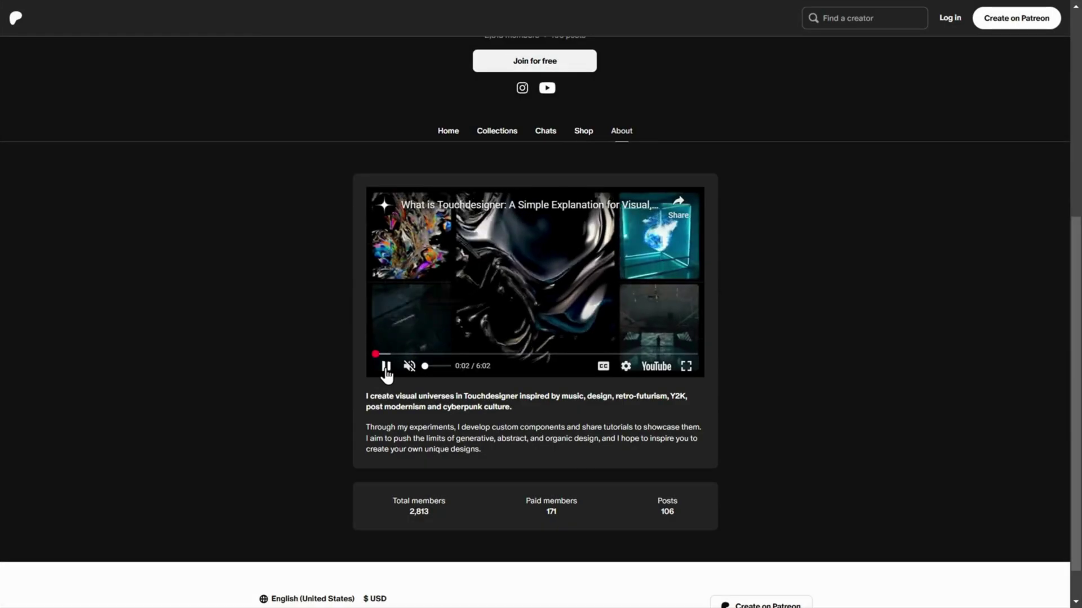
- Switch to the creator's Patreon page, pause the introduction video and look over the About section with its membership figures
{"action": "left_click", "coordinate": [386, 366]}
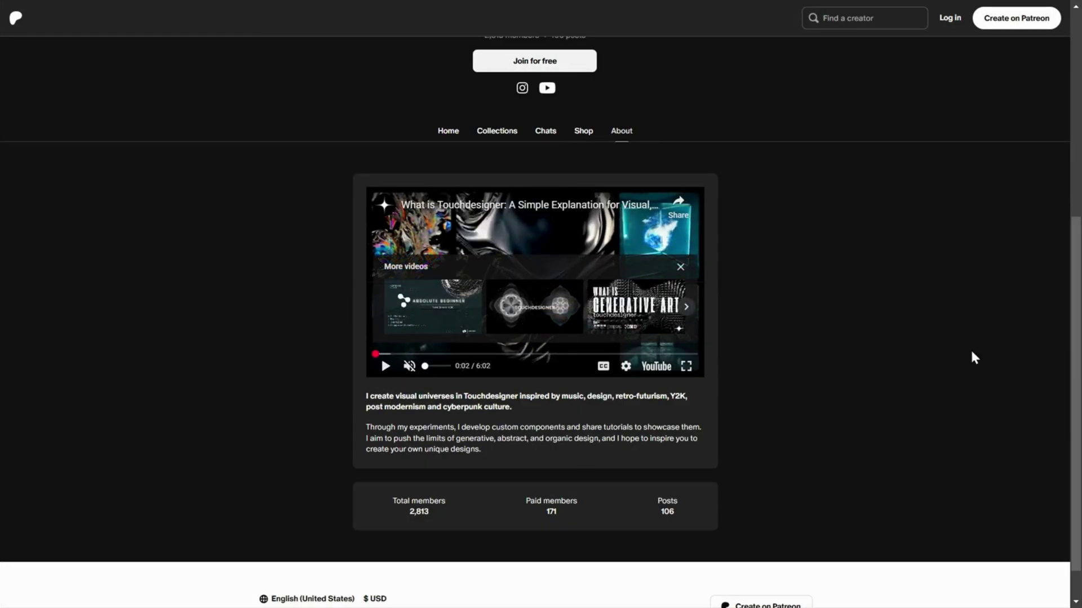
{"action": "scroll", "coordinate": [430, 570], "scroll_direction": "up", "scroll_amount": 1}
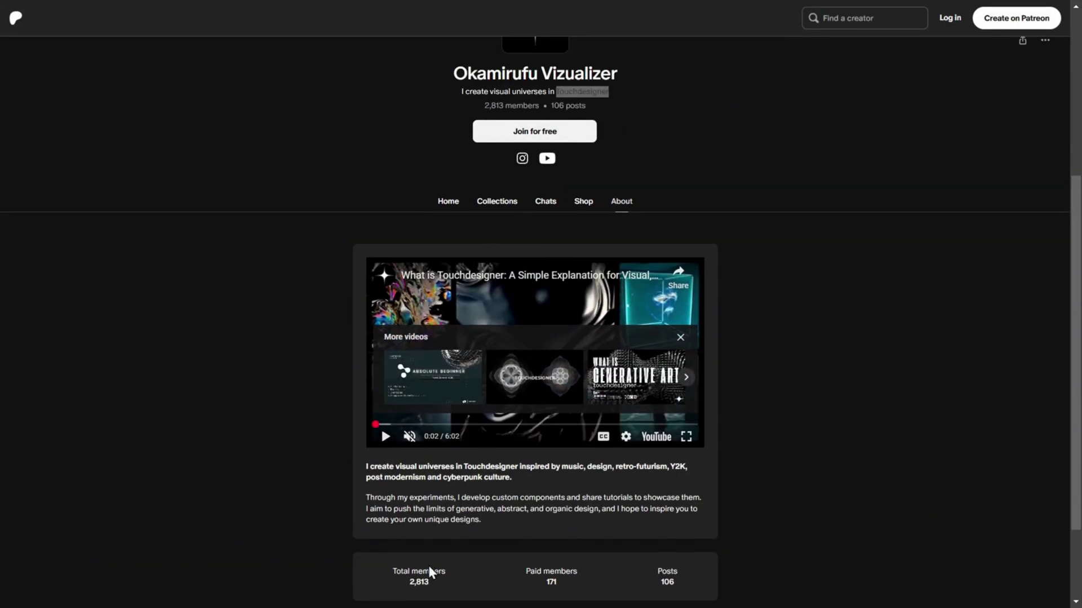
{"action": "triple_click", "coordinate": [432, 572]}
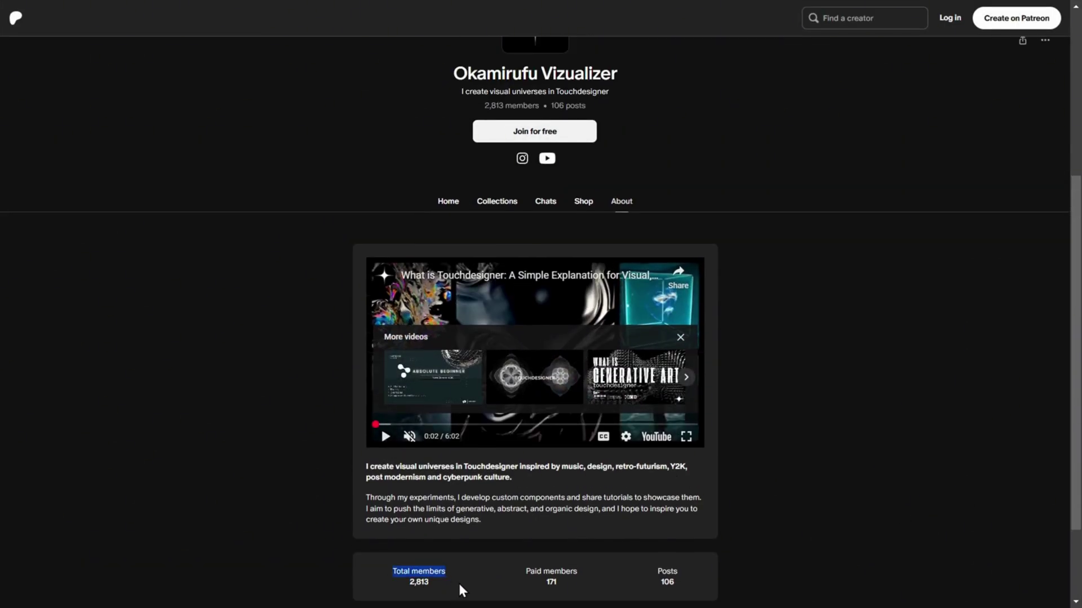
{"action": "scroll", "coordinate": [458, 589], "scroll_direction": "up", "scroll_amount": 5}
- Open the creator's Patreon collections and look through the available sections
{"action": "left_click", "coordinate": [502, 484]}
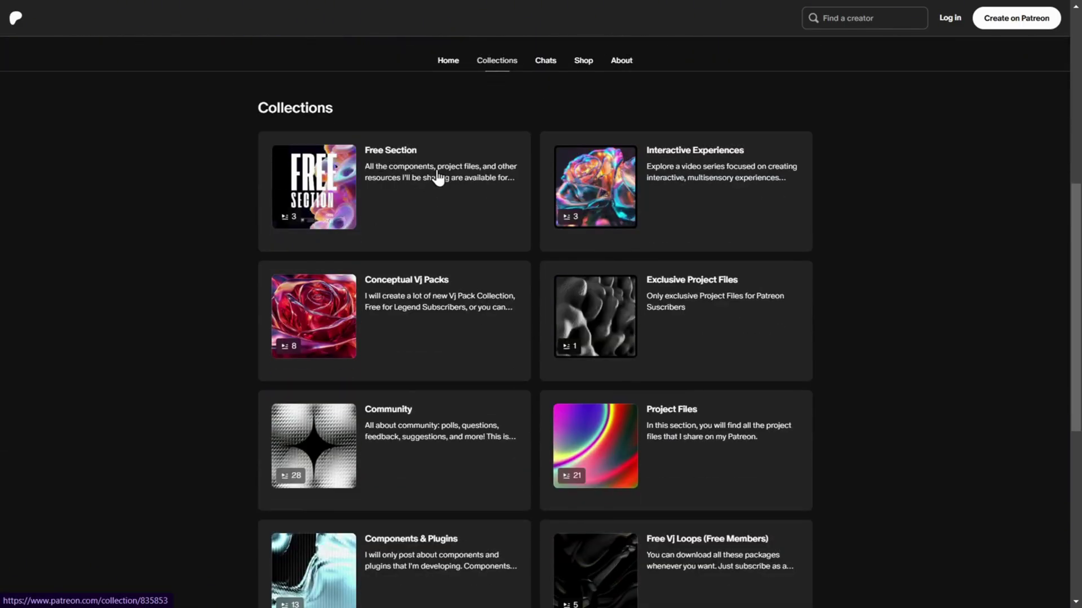
{"action": "scroll", "coordinate": [653, 420], "scroll_direction": "down", "scroll_amount": 3}
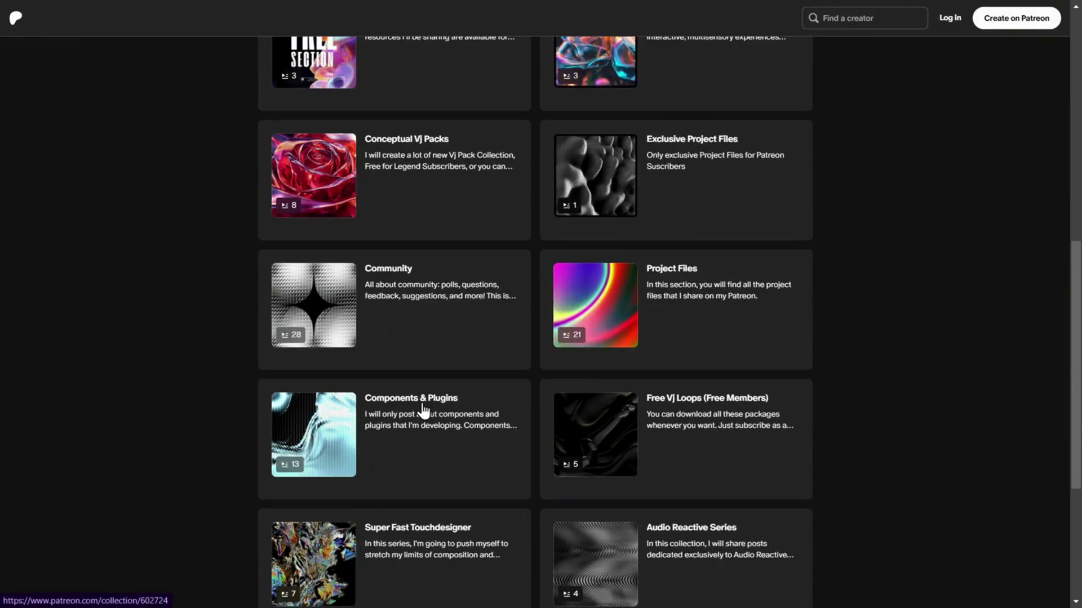
{"action": "scroll", "coordinate": [423, 411], "scroll_direction": "down", "scroll_amount": 5}
{"action": "scroll", "coordinate": [507, 488], "scroll_direction": "up", "scroll_amount": 10}
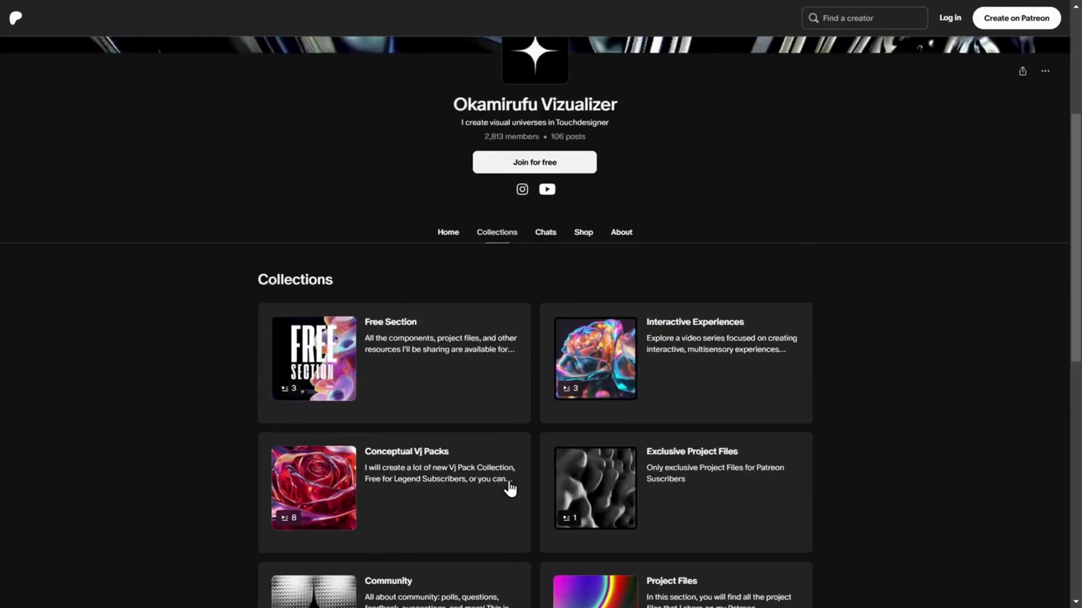
{"action": "scroll", "coordinate": [509, 488], "scroll_direction": "up", "scroll_amount": 1}
- Open the creator's Patreon shop and look through the project files offered for sale
{"action": "left_click", "coordinate": [583, 292]}
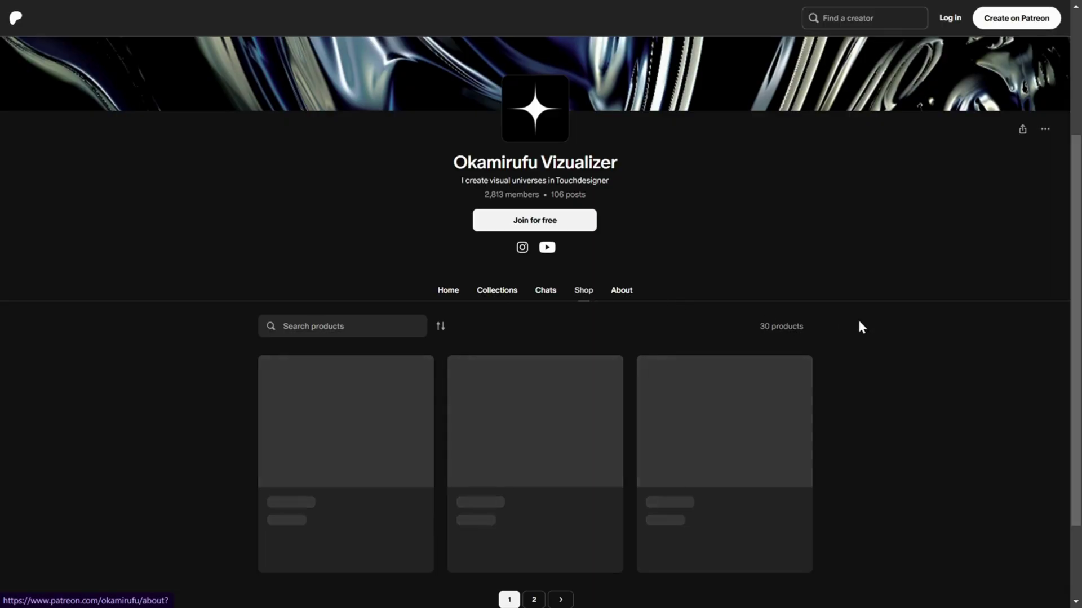
{"action": "scroll", "coordinate": [912, 312], "scroll_direction": "down", "scroll_amount": 1}
{"action": "scroll", "coordinate": [914, 314], "scroll_direction": "down", "scroll_amount": 2}
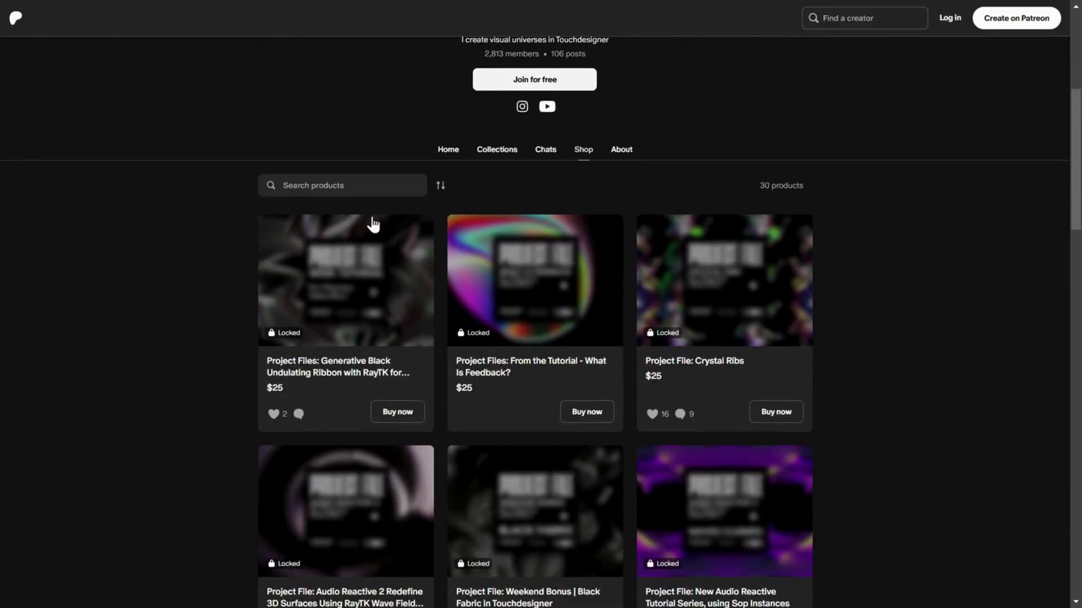
{"action": "scroll", "coordinate": [252, 372], "scroll_direction": "down", "scroll_amount": 7}
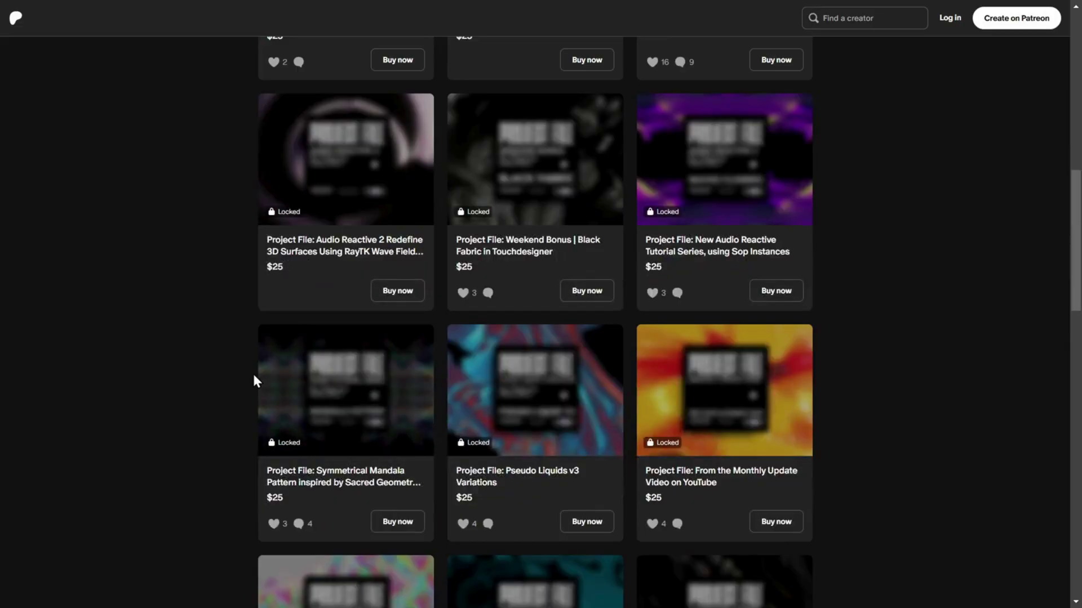
{"action": "scroll", "coordinate": [254, 376], "scroll_direction": "down", "scroll_amount": 7}
{"action": "scroll", "coordinate": [253, 377], "scroll_direction": "down", "scroll_amount": 9}
{"action": "scroll", "coordinate": [255, 379], "scroll_direction": "down", "scroll_amount": 5}
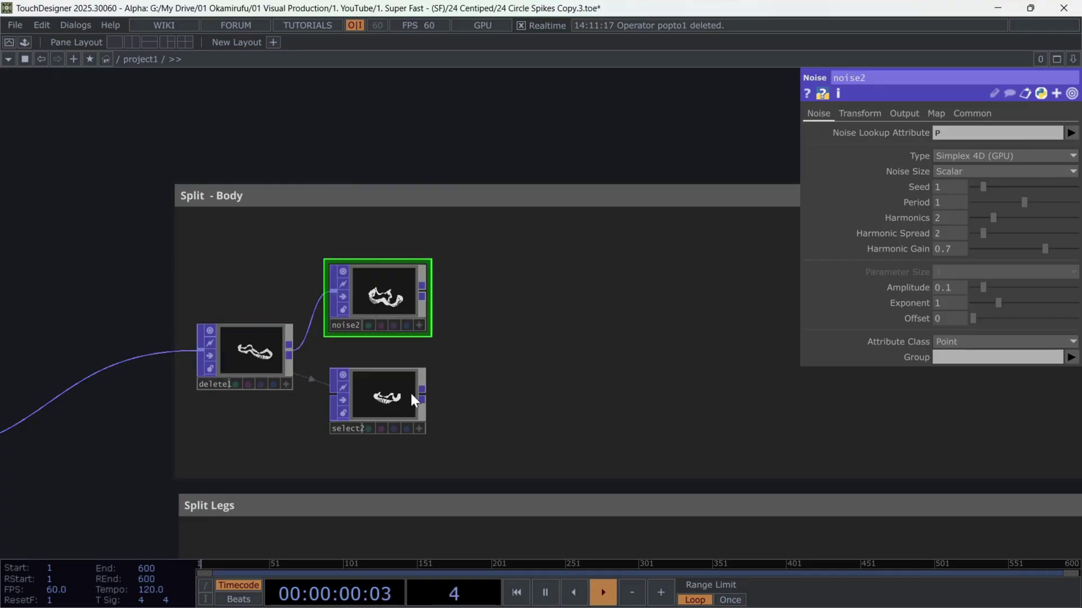
- Return to TouchDesigner and set noise2's period to 0.25 and harmonic gain to 0.75
{"action": "left_click", "coordinate": [386, 397]}
{"action": "left_click", "coordinate": [394, 297]}
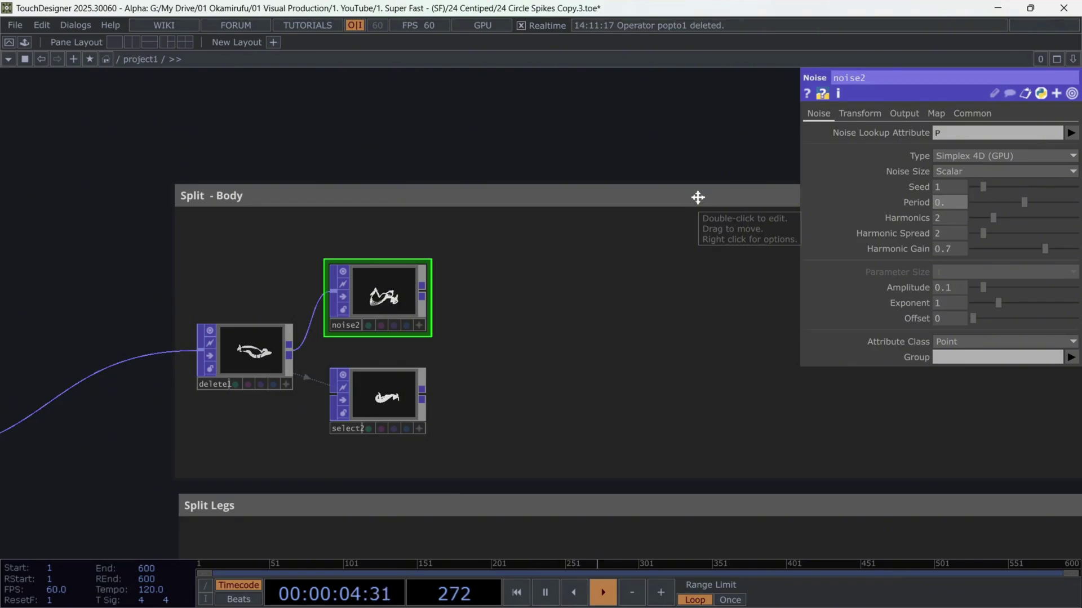
{"action": "key", "text": "Tab"}
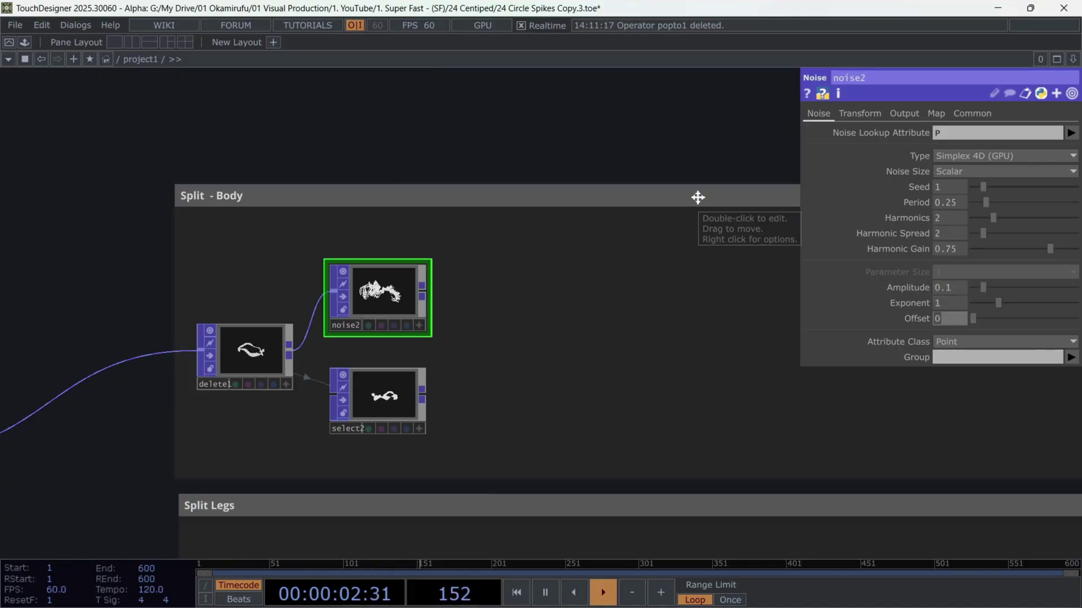
- Animate noise2 by giving its Translate 4D the expression absTime.seconds/5
{"action": "left_click", "coordinate": [862, 114]}
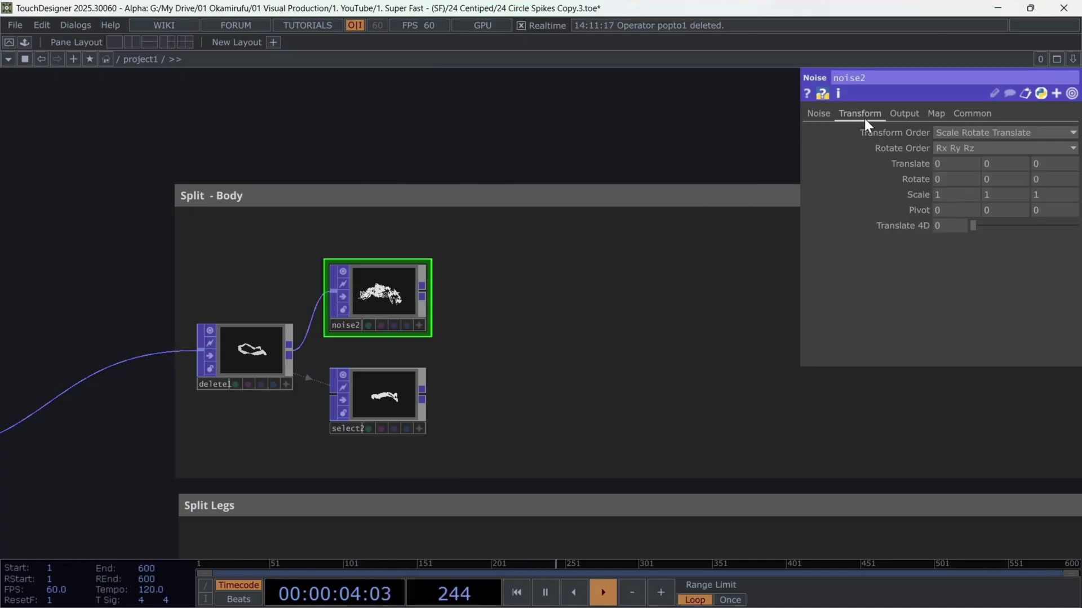
{"action": "left_click", "coordinate": [900, 226]}
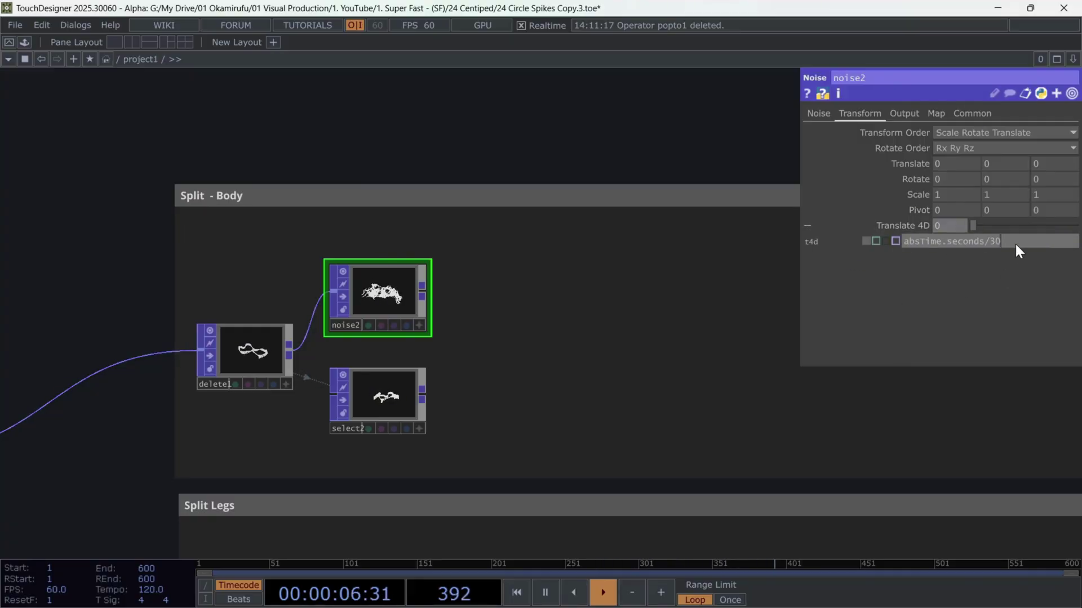
{"action": "type", "text": "5"}
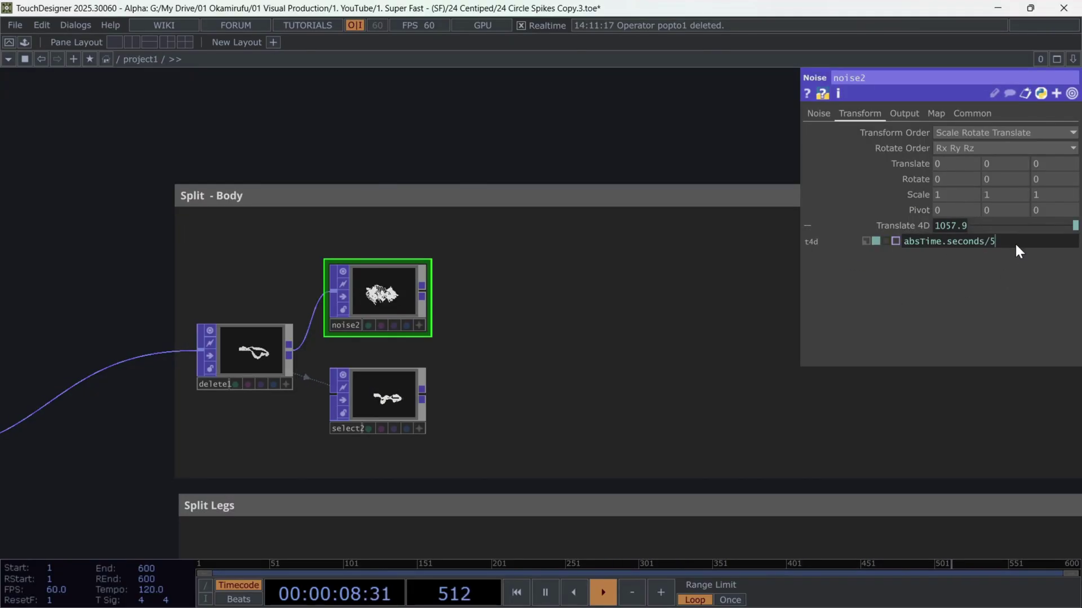
- Add a Math Mix POP after noise2 in the Split - Body box and wire select2 in as its second input
{"action": "right_click", "coordinate": [422, 288]}
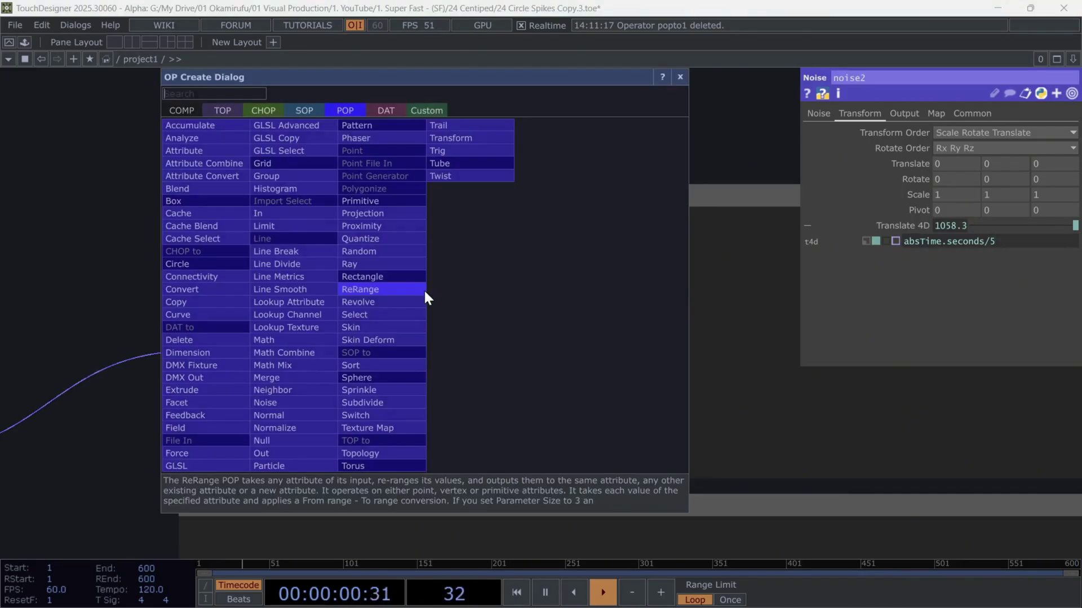
{"action": "type", "text": "mat"}
{"action": "left_click", "coordinate": [291, 354]}
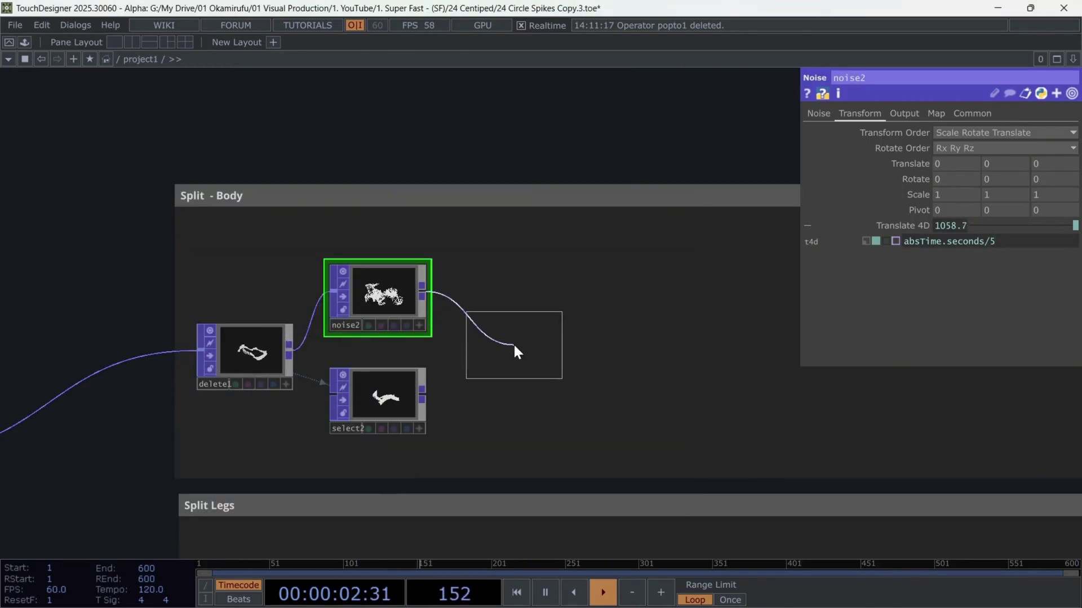
{"action": "left_click", "coordinate": [519, 342]}
{"action": "scroll", "coordinate": [519, 344], "scroll_direction": "up", "scroll_amount": 4}
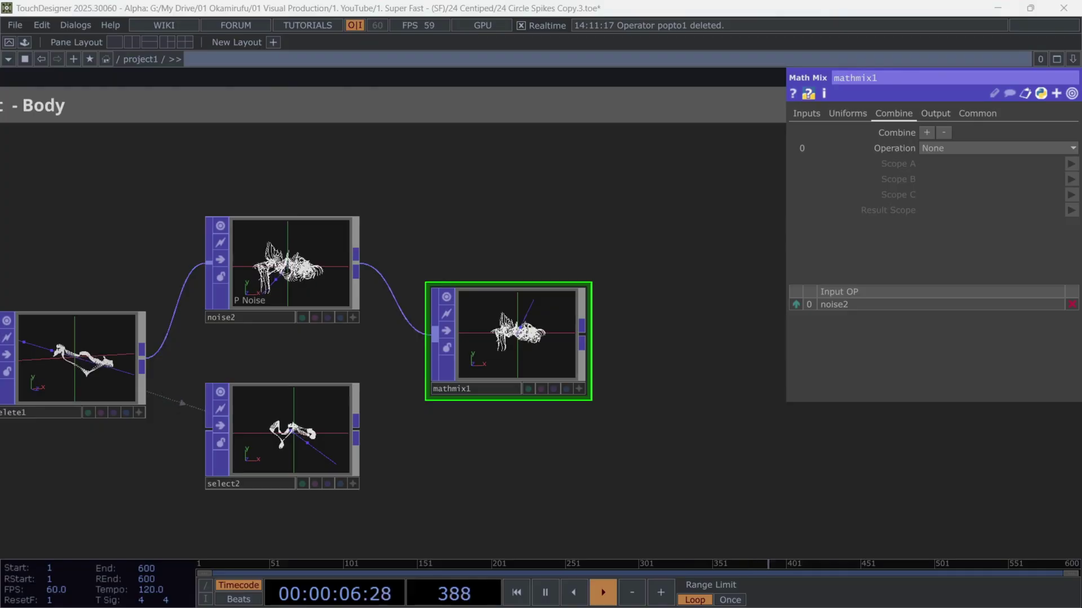
{"action": "left_click", "coordinate": [357, 429]}
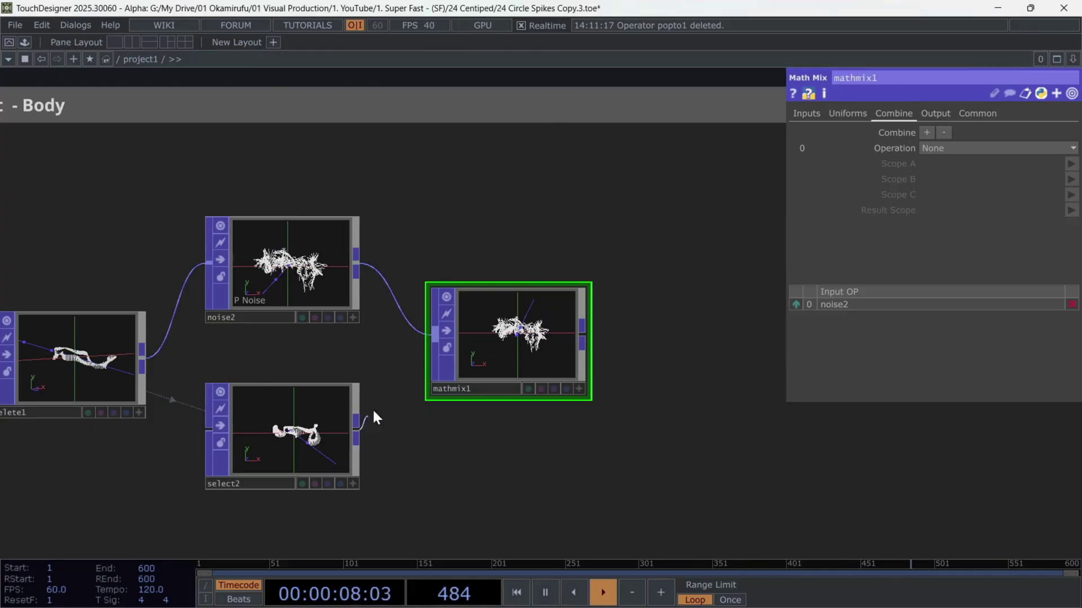
{"action": "left_click", "coordinate": [440, 360]}
- Set mathmix1's combine operation to mix(A, B, C), with in1_P as Scope A and P as Scope B
{"action": "left_click", "coordinate": [953, 148]}
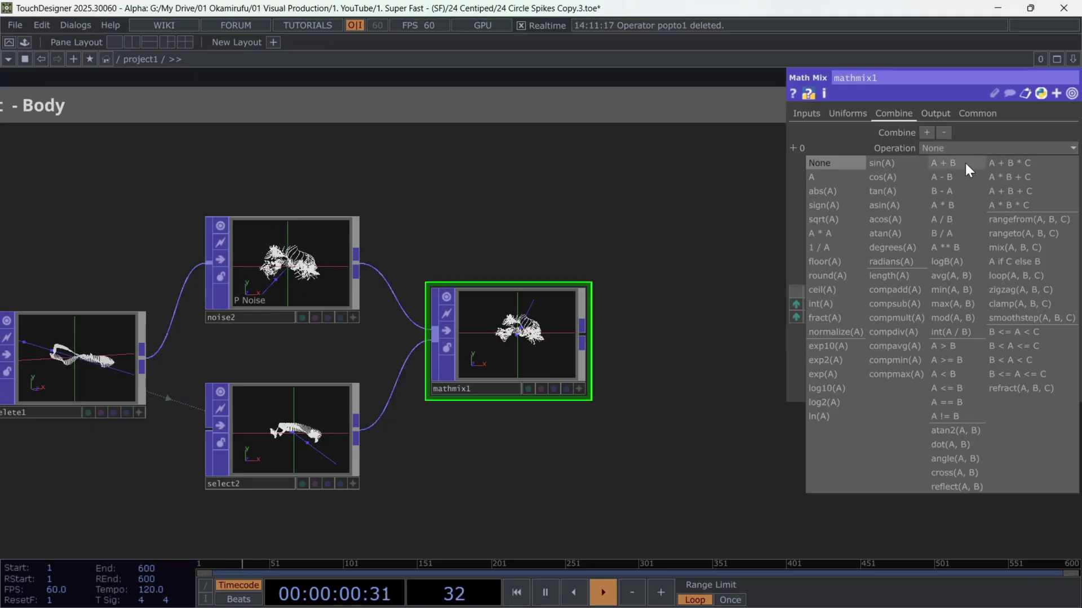
{"action": "left_click", "coordinate": [1023, 246]}
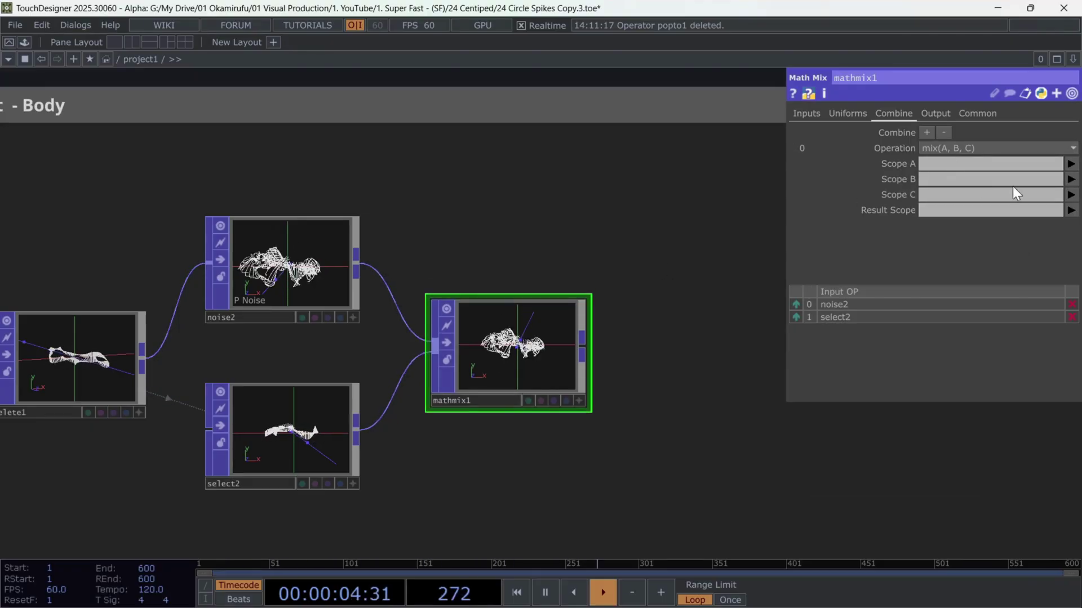
{"action": "left_click", "coordinate": [1070, 164]}
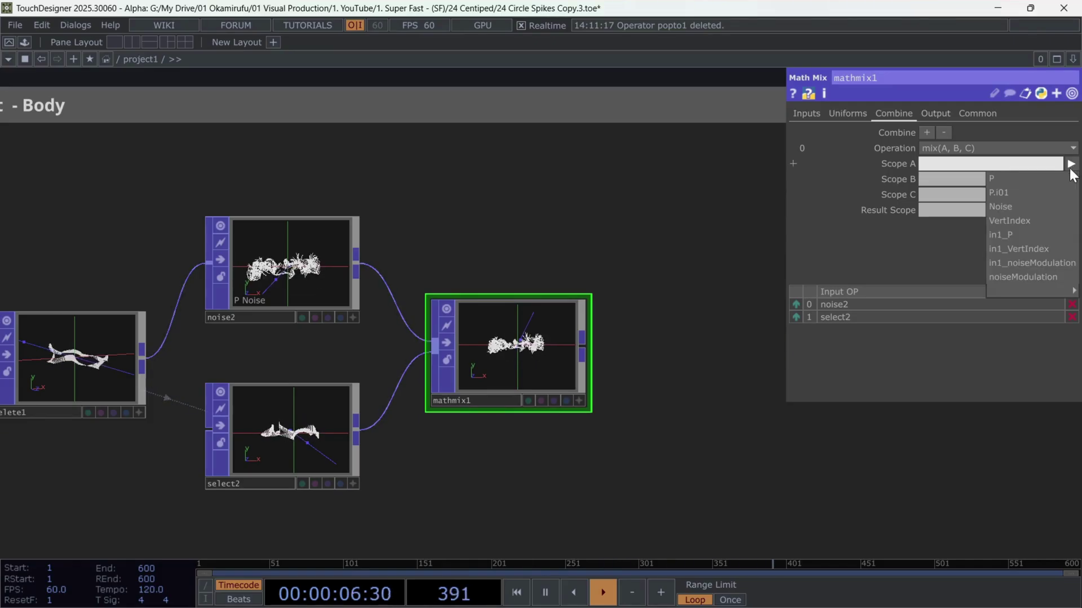
{"action": "left_click", "coordinate": [1006, 233]}
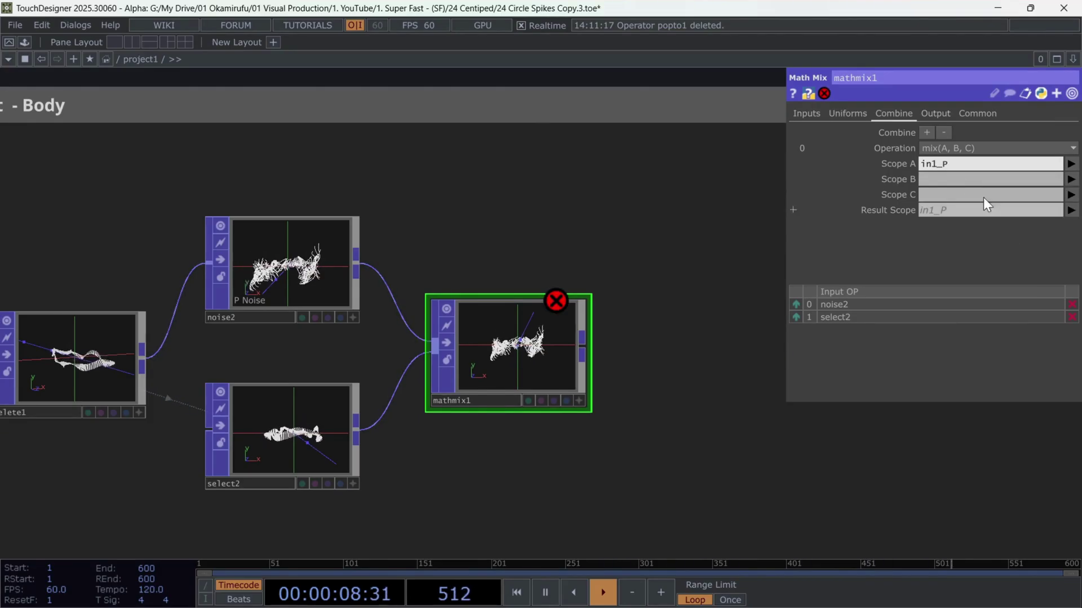
{"action": "left_click", "coordinate": [1070, 179]}
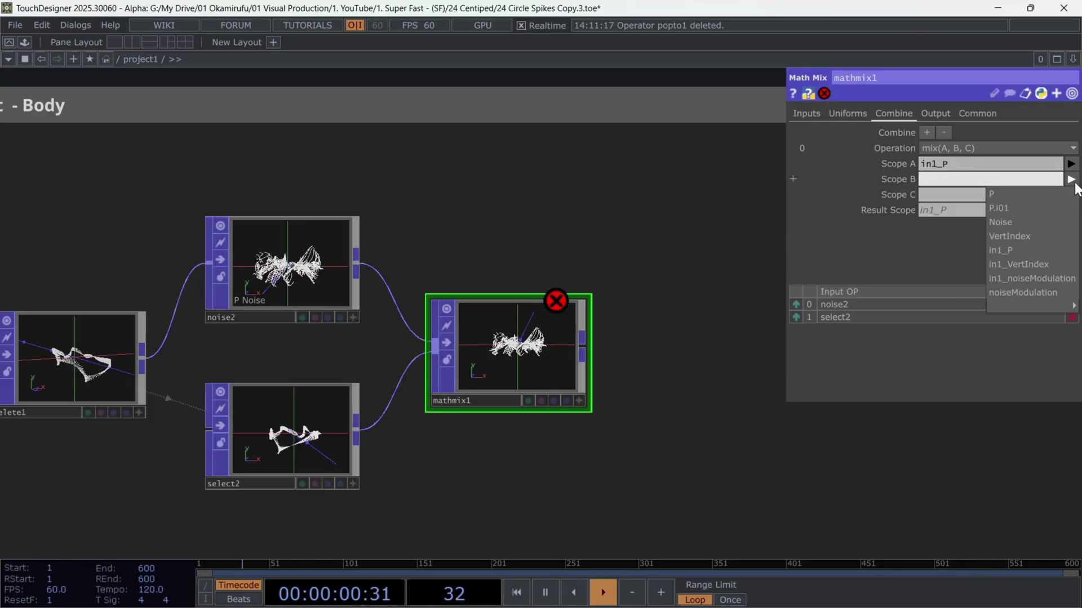
{"action": "left_click", "coordinate": [1012, 195]}
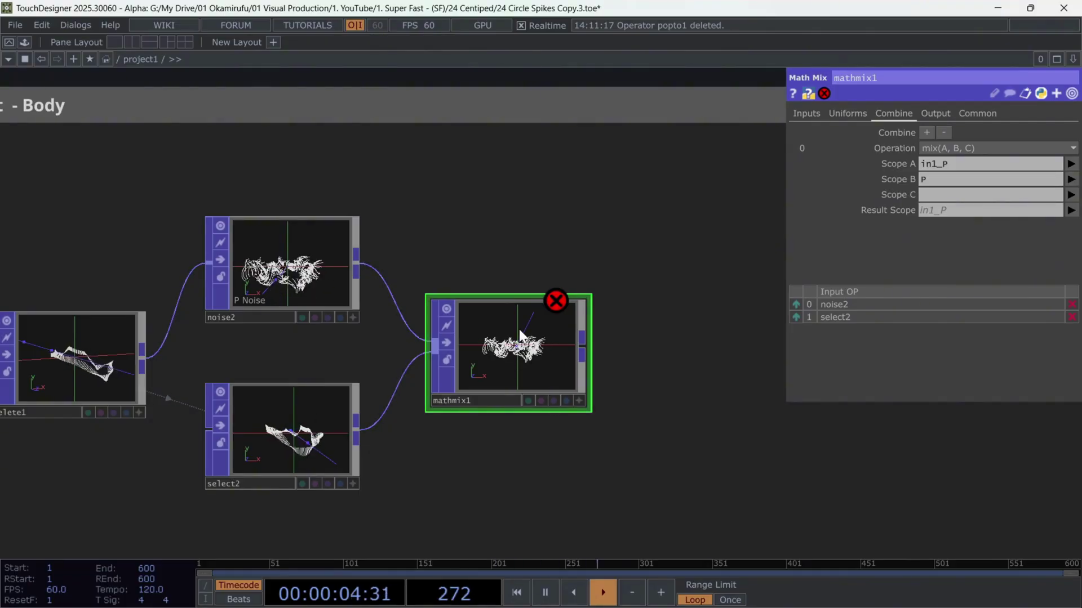
- Set mathmix1's Scope C to noiseModulation and its Result Scope to P
{"action": "scroll", "coordinate": [653, 312], "scroll_direction": "down", "scroll_amount": 1}
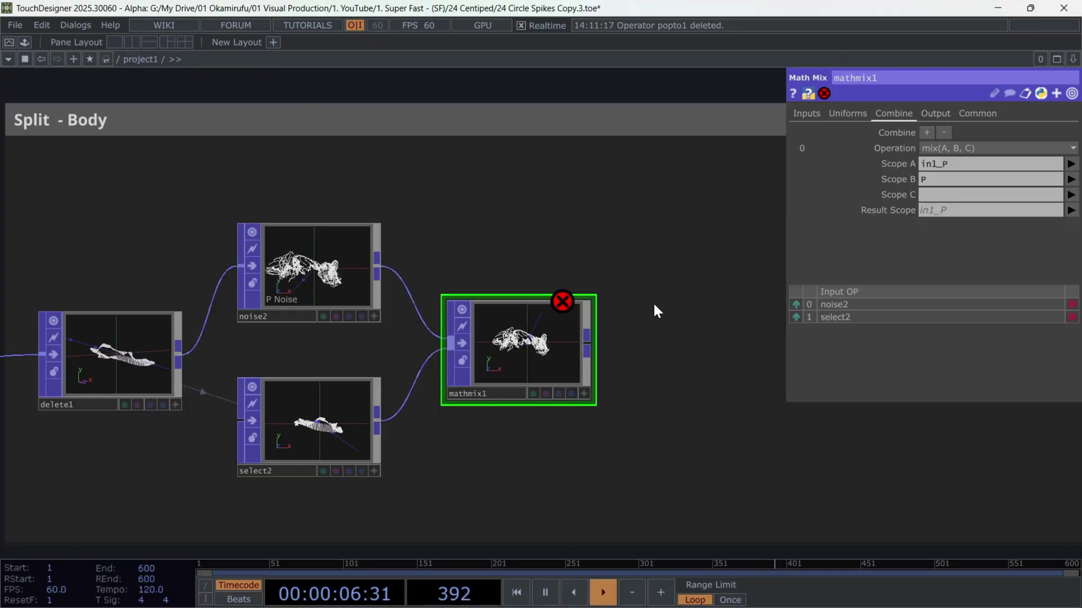
{"action": "left_click", "coordinate": [1070, 195]}
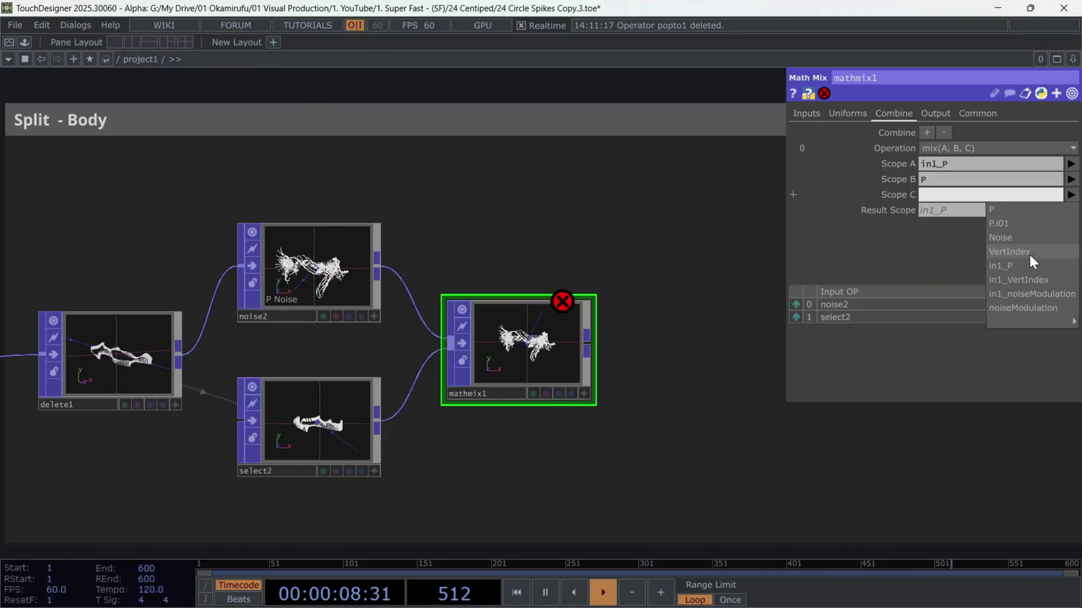
{"action": "left_click", "coordinate": [1032, 308]}
{"action": "scroll", "coordinate": [513, 356], "scroll_direction": "up", "scroll_amount": 3}
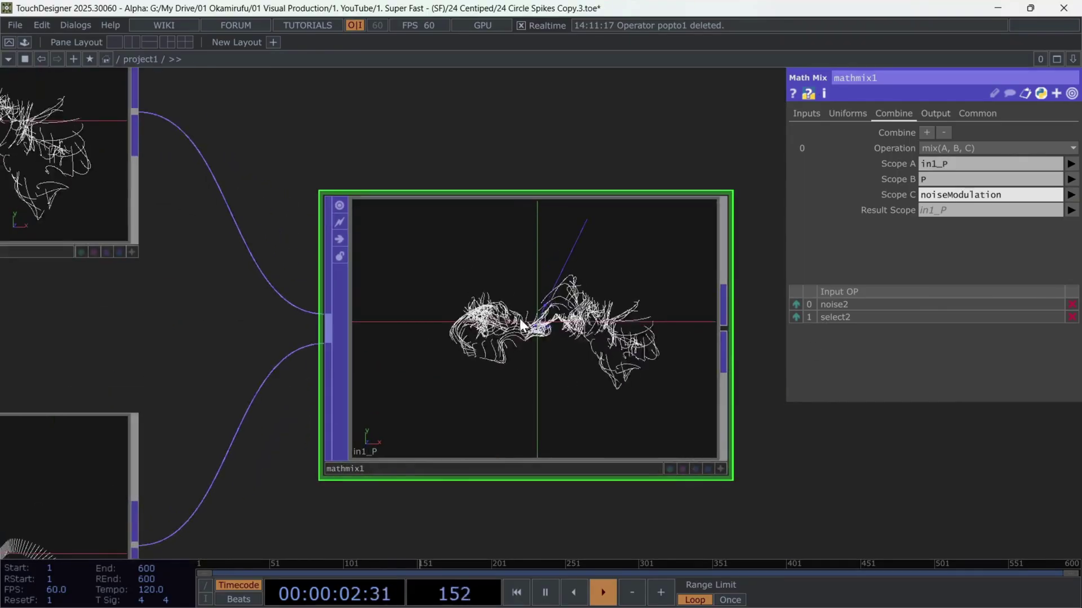
{"action": "scroll", "coordinate": [473, 356], "scroll_direction": "down", "scroll_amount": 4}
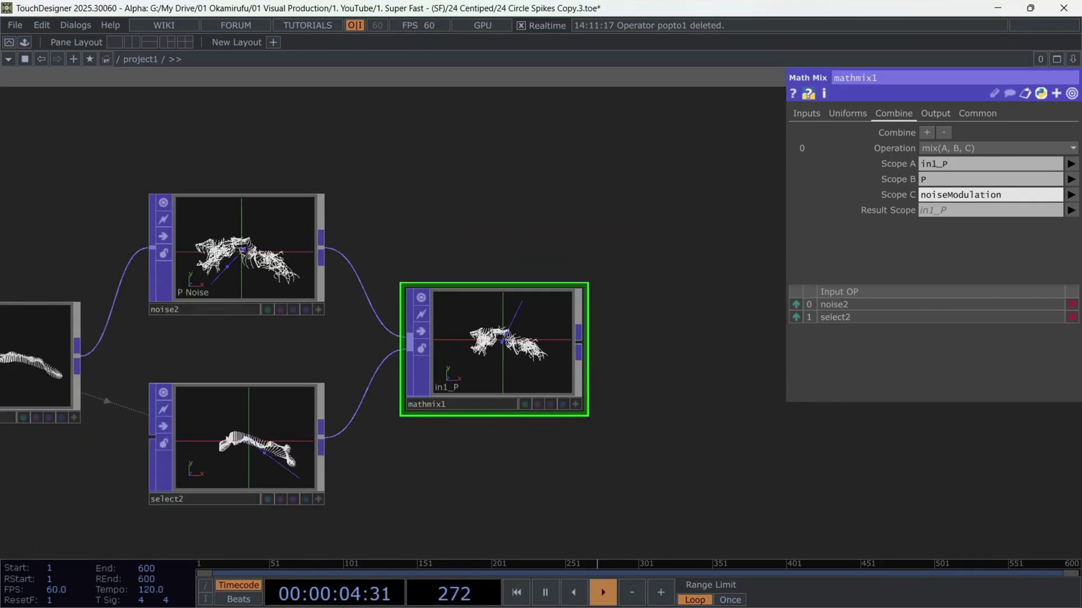
{"action": "left_click", "coordinate": [1040, 208]}
{"action": "type", "text": "P"}
{"action": "key", "text": "Return"}
- Examine the blended line strips in mathmix1's viewer from an angled view
{"action": "scroll", "coordinate": [505, 346], "scroll_direction": "up", "scroll_amount": 1}
{"action": "scroll", "coordinate": [649, 354], "scroll_direction": "up", "scroll_amount": 5}
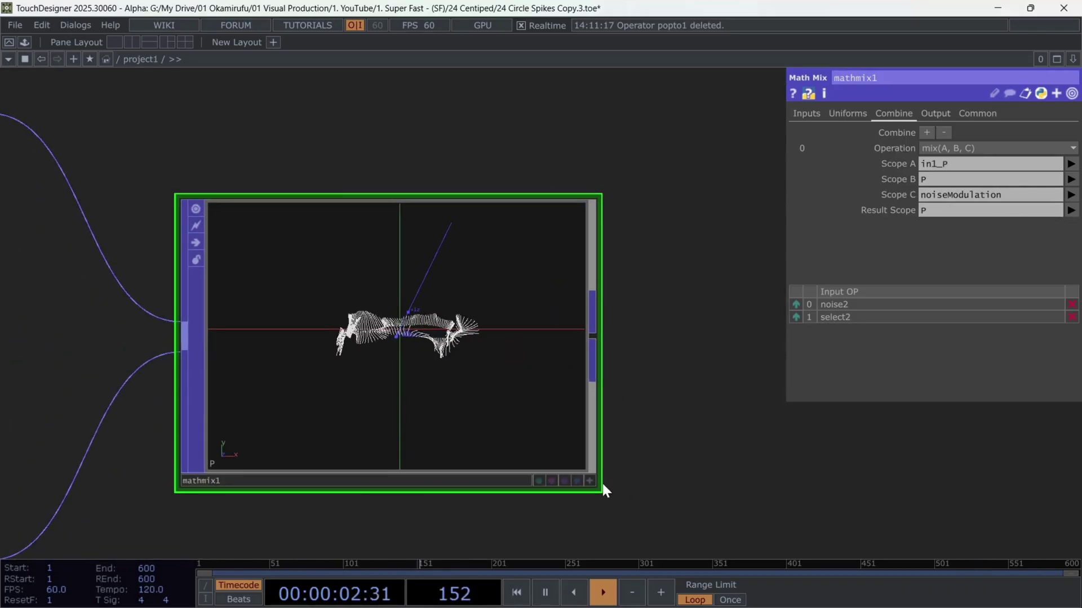
{"action": "left_click", "coordinate": [589, 480]}
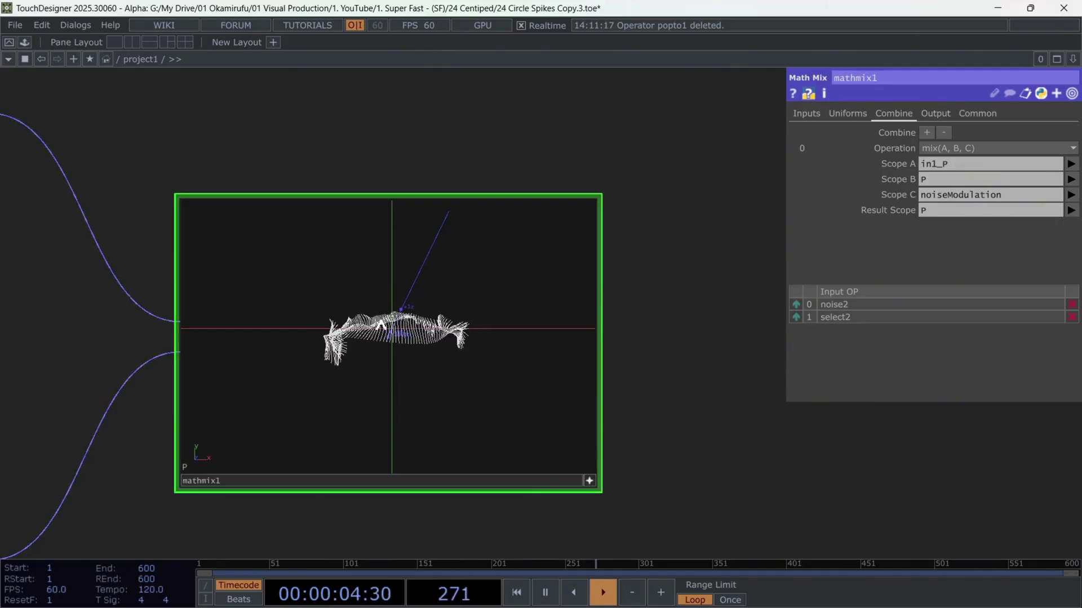
{"action": "left_click_drag", "start_coordinate": [394, 350], "coordinate": [440, 328]}
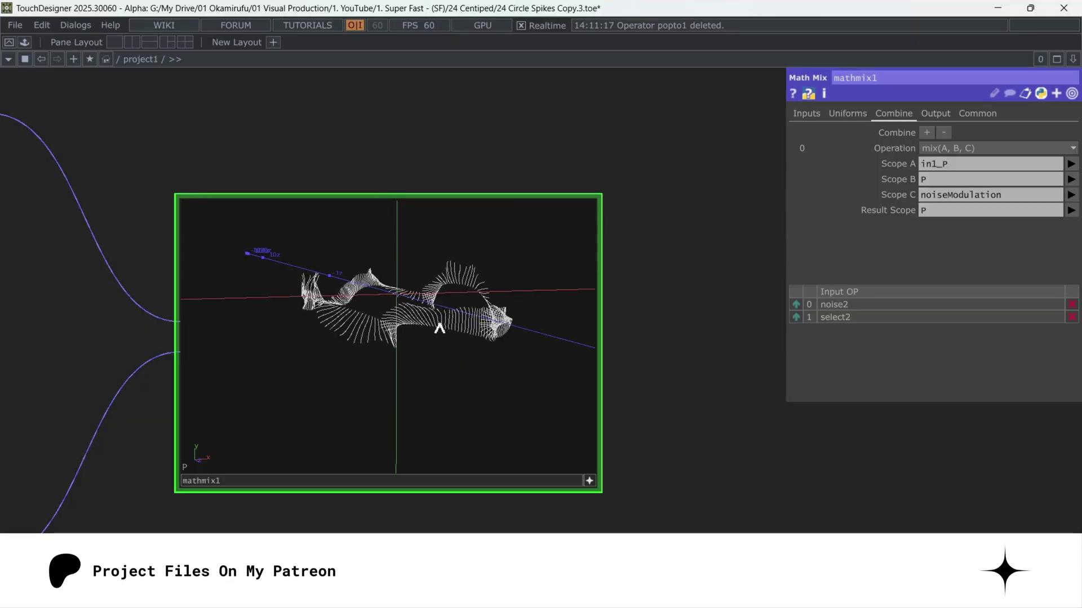
{"action": "left_click", "coordinate": [589, 481]}
- Add a Line Metrics POP after mathmix1 and turn on its Tangent output, Tan
{"action": "scroll", "coordinate": [702, 326], "scroll_direction": "down", "scroll_amount": 3}
{"action": "scroll", "coordinate": [698, 319], "scroll_direction": "down", "scroll_amount": 2}
{"action": "left_click_drag", "start_coordinate": [679, 319], "coordinate": [409, 318]}
{"action": "right_click", "coordinate": [387, 319]}
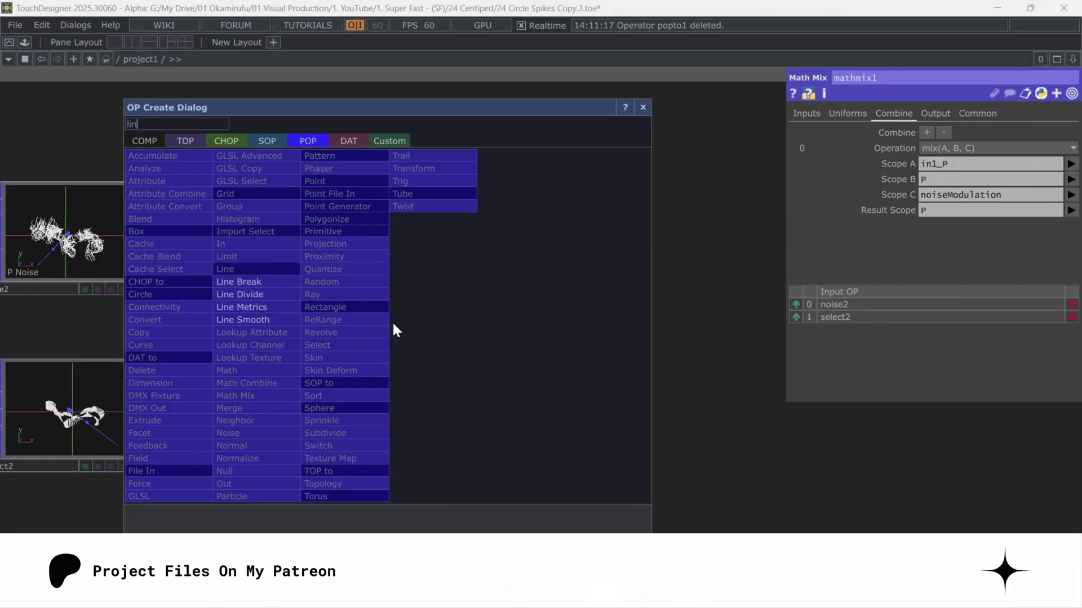
{"action": "left_click", "coordinate": [287, 307]}
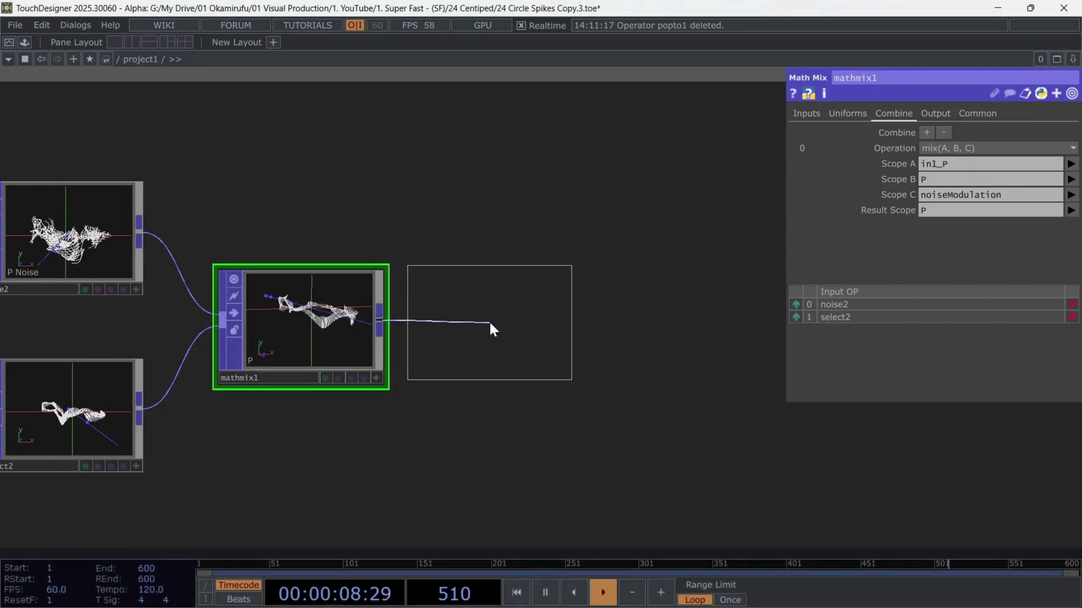
{"action": "left_click", "coordinate": [498, 323]}
{"action": "left_click", "coordinate": [986, 242]}
{"action": "scroll", "coordinate": [563, 401], "scroll_direction": "down", "scroll_amount": 3}
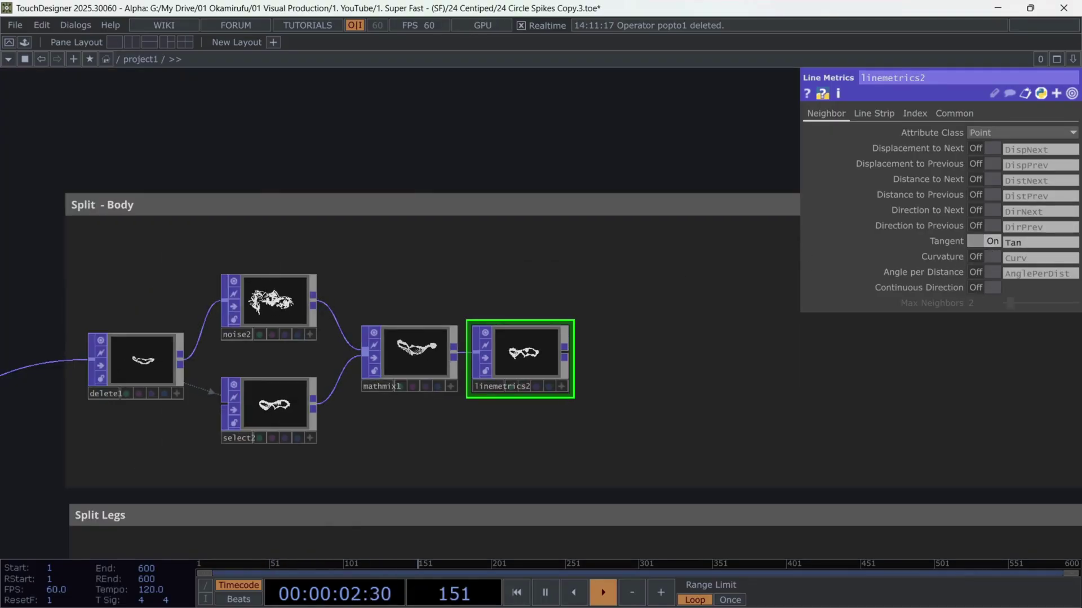
- Add a Math POP after linemetrics2 in the Split - Body box
{"action": "left_click_drag", "start_coordinate": [566, 288], "coordinate": [440, 256]}
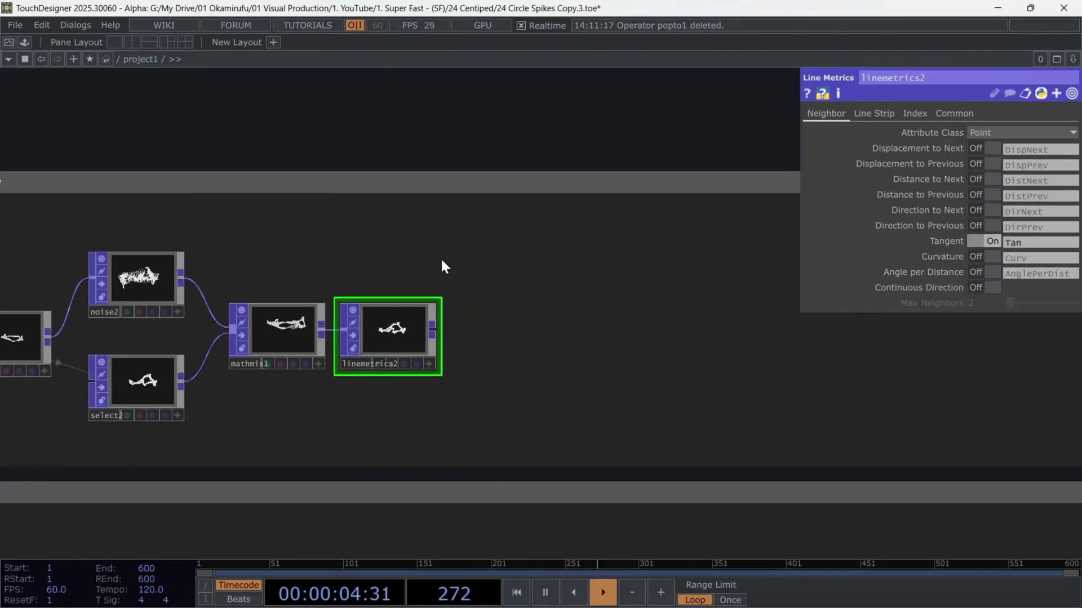
{"action": "right_click", "coordinate": [438, 328]}
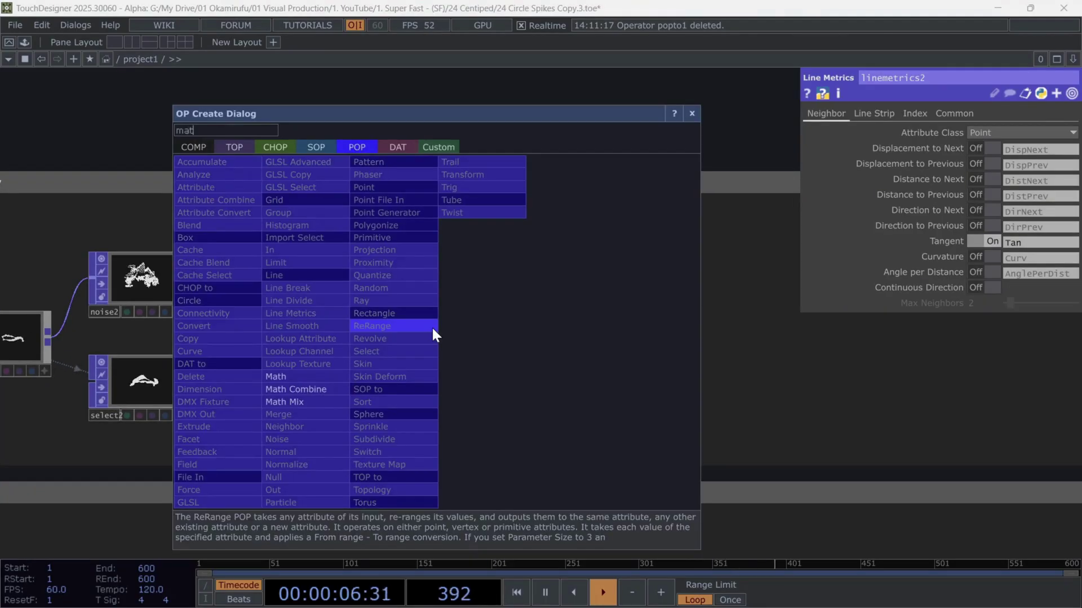
{"action": "left_click", "coordinate": [305, 377]}
{"action": "left_click", "coordinate": [581, 344]}
- Add a Circle POP above math1 with its orientation on the ZX Plane and a uniform scale of 0.009
{"action": "key", "text": "Tab"}
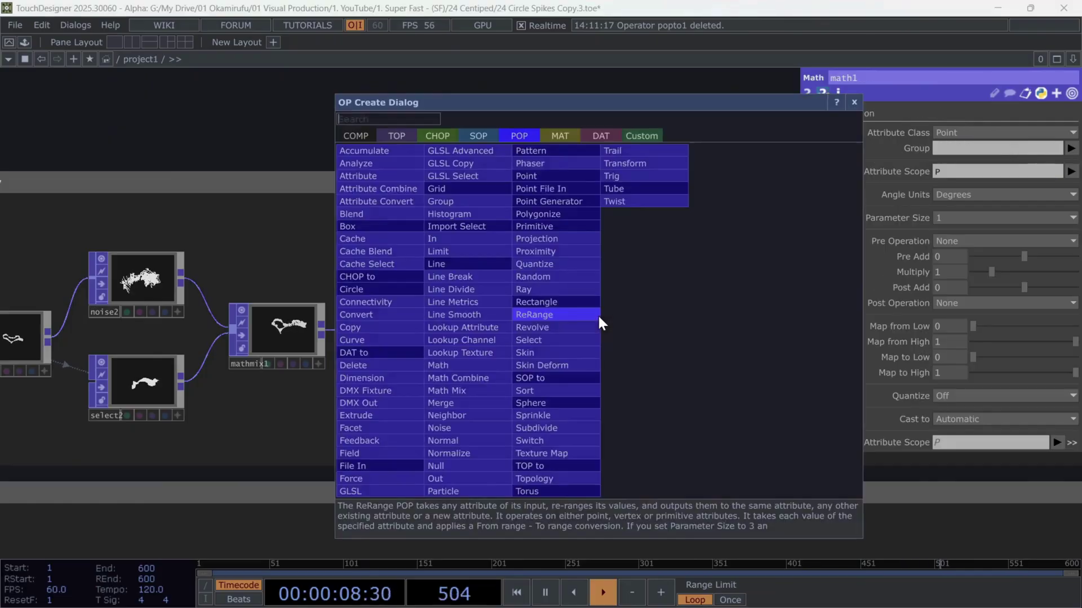
{"action": "key", "text": "Escape"}
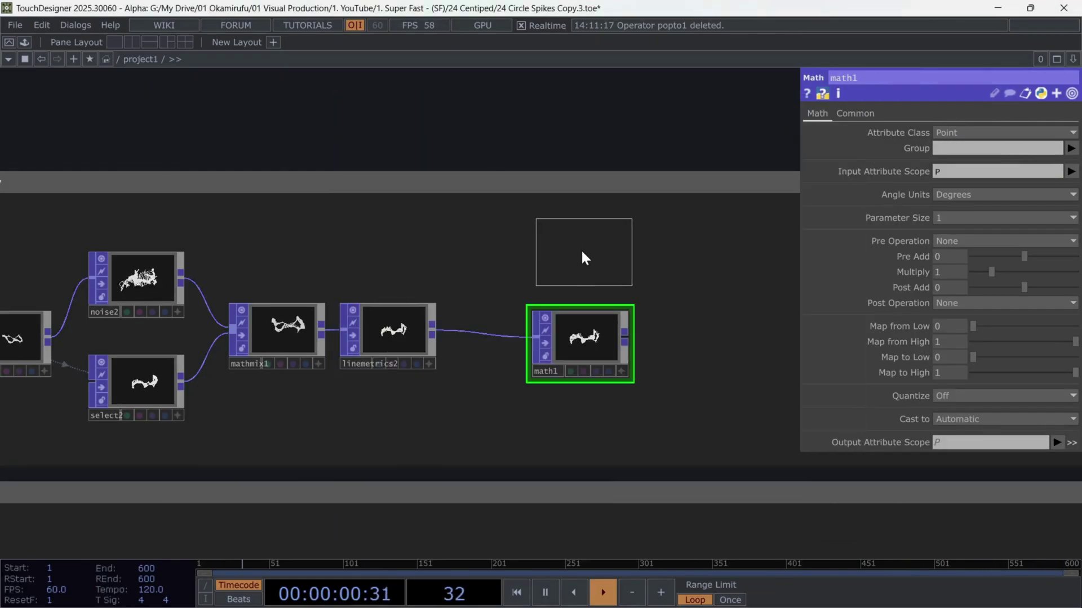
{"action": "left_click", "coordinate": [580, 248]}
{"action": "left_click", "coordinate": [961, 148]}
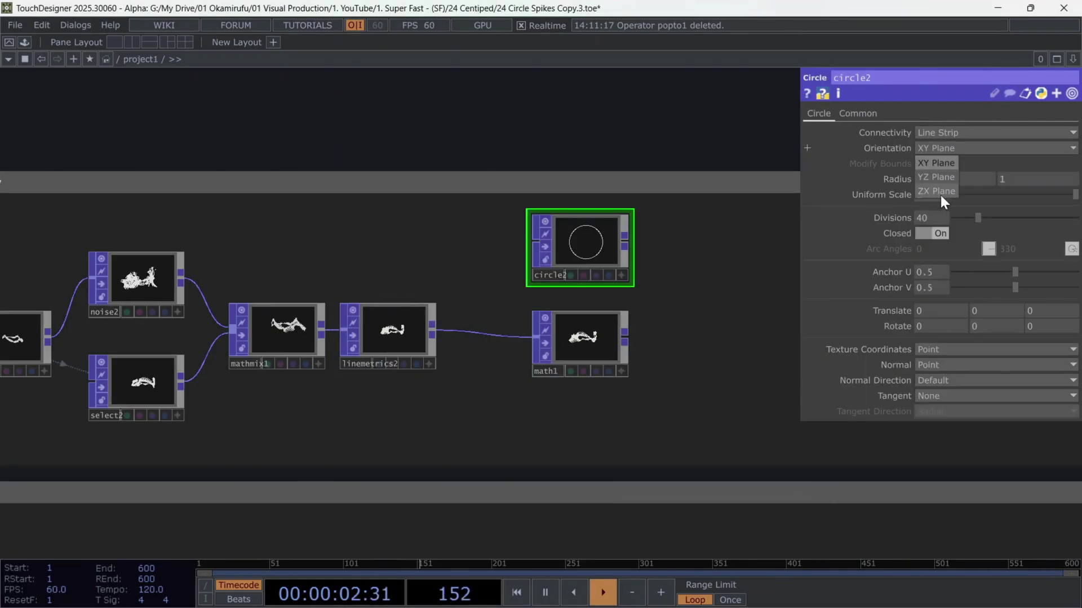
{"action": "type", "text": "0.009"}
{"action": "key", "text": "Return"}
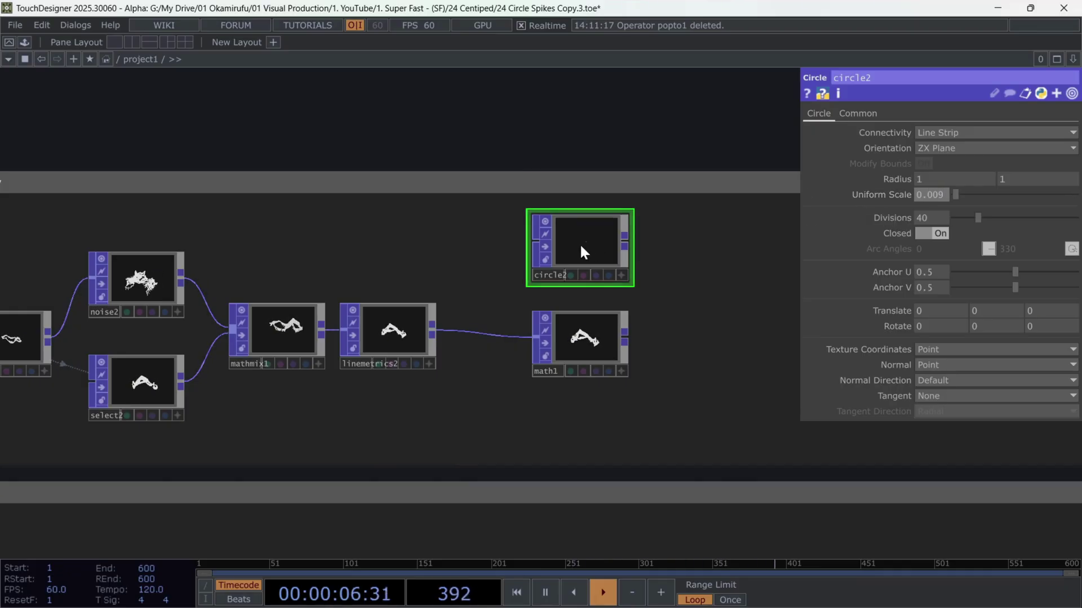
- Line up circle2 and math1 closer to the chain and set the circle's divisions to 10
{"action": "left_click_drag", "start_coordinate": [570, 247], "coordinate": [577, 258]}
{"action": "right_click_drag", "start_coordinate": [688, 254], "coordinate": [569, 346]}
{"action": "left_click_drag", "start_coordinate": [592, 252], "coordinate": [563, 251]}
{"action": "left_click", "coordinate": [690, 248]}
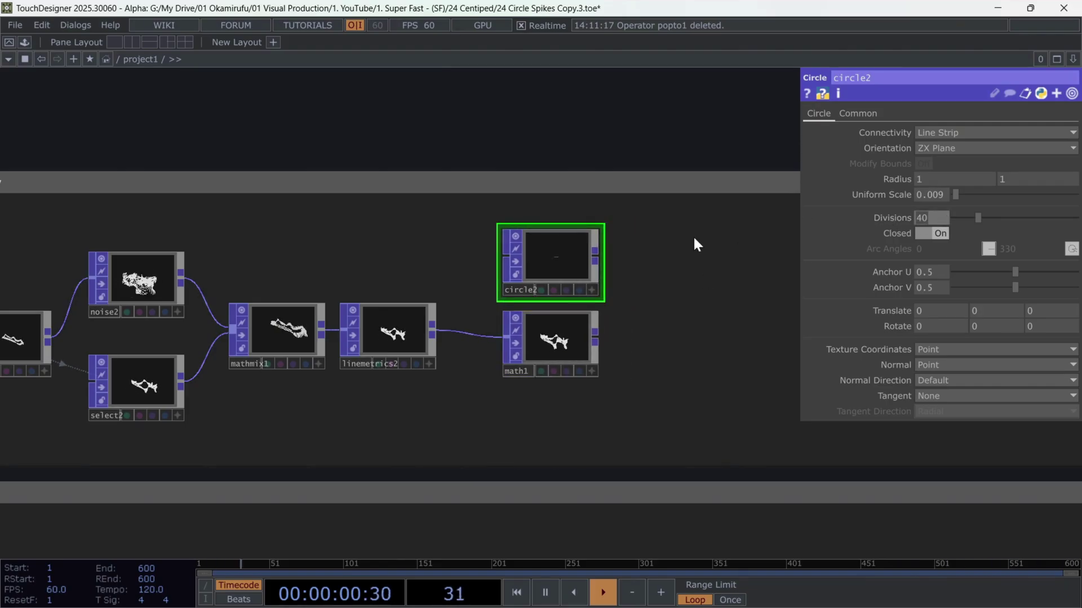
{"action": "type", "text": "10"}
{"action": "key", "text": "Return"}
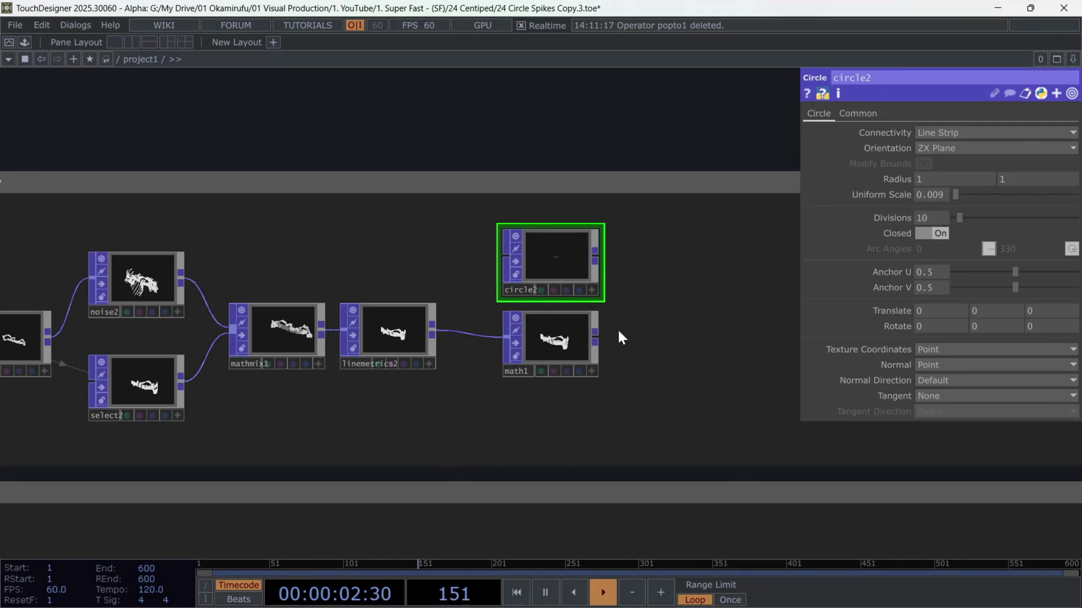
- Add a Copy POP after circle2 and wire math1 in as its second input
{"action": "left_click", "coordinate": [575, 340]}
{"action": "scroll", "coordinate": [569, 343], "scroll_direction": "up", "scroll_amount": 5}
{"action": "left_click_drag", "start_coordinate": [800, 334], "coordinate": [479, 367]}
{"action": "scroll", "coordinate": [757, 297], "scroll_direction": "down", "scroll_amount": 1}
{"action": "scroll", "coordinate": [479, 367], "scroll_direction": "down", "scroll_amount": 2}
{"action": "left_click", "coordinate": [383, 241]}
{"action": "right_click", "coordinate": [410, 226]}
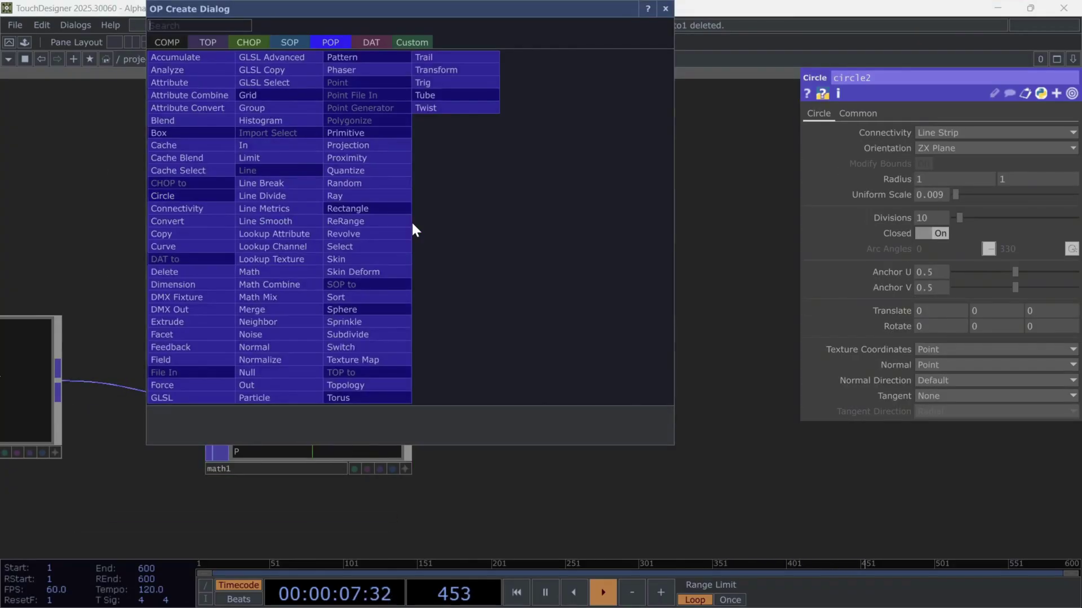
{"action": "left_click", "coordinate": [326, 223]}
{"action": "left_click", "coordinate": [608, 313]}
{"action": "left_click_drag", "start_coordinate": [409, 391], "coordinate": [510, 333]}
- Enable Template Scale on copy2 and set its attribute to noiseModulation
{"action": "scroll", "coordinate": [619, 316], "scroll_direction": "up", "scroll_amount": 2}
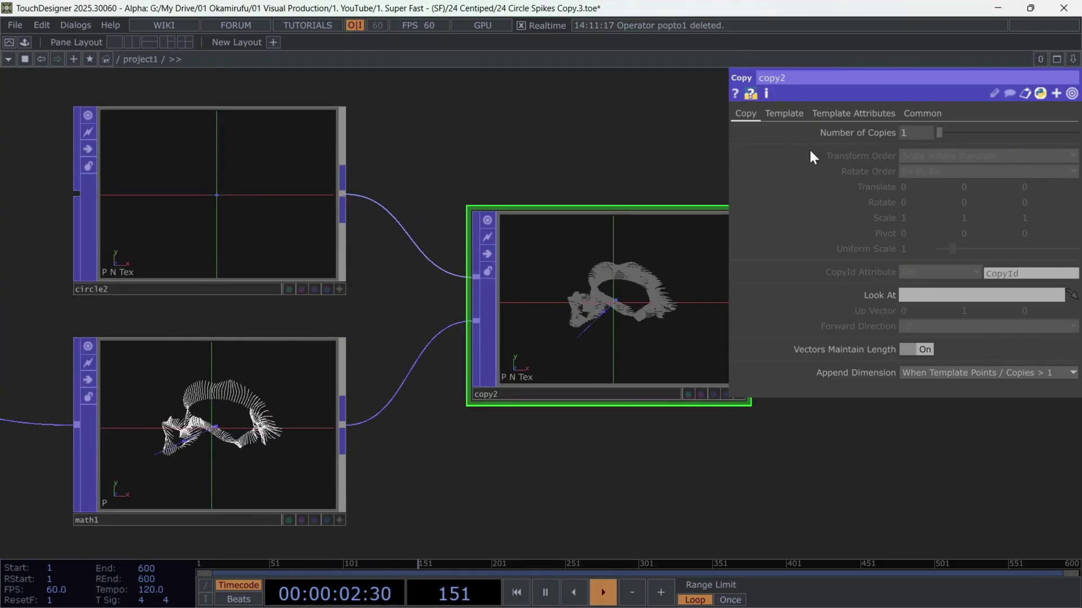
{"action": "left_click", "coordinate": [783, 114]}
{"action": "scroll", "coordinate": [527, 164], "scroll_direction": "down", "scroll_amount": 2}
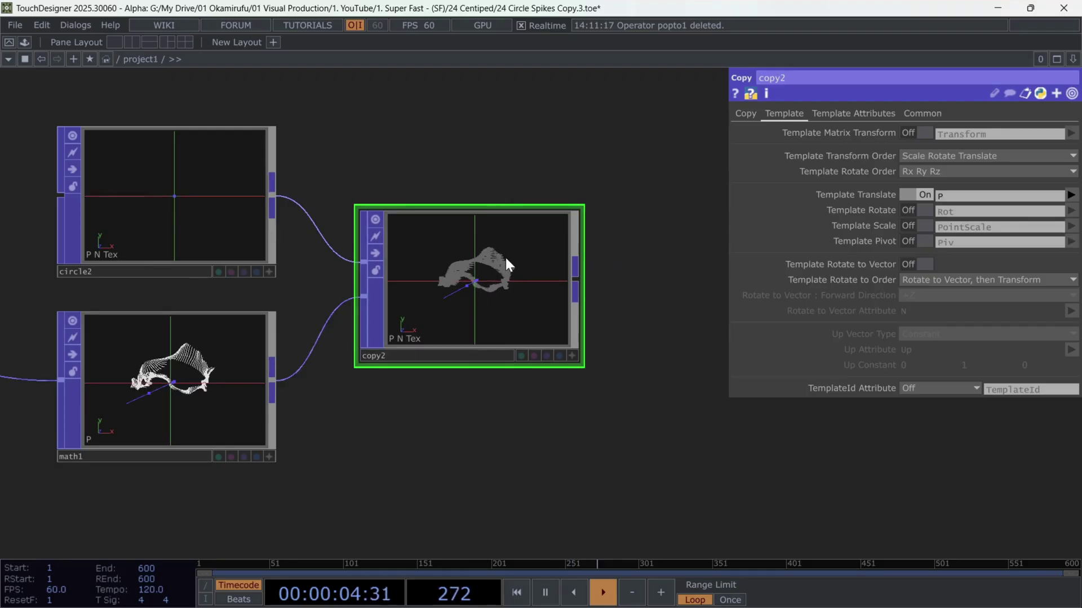
{"action": "left_click_drag", "start_coordinate": [488, 389], "coordinate": [515, 394]}
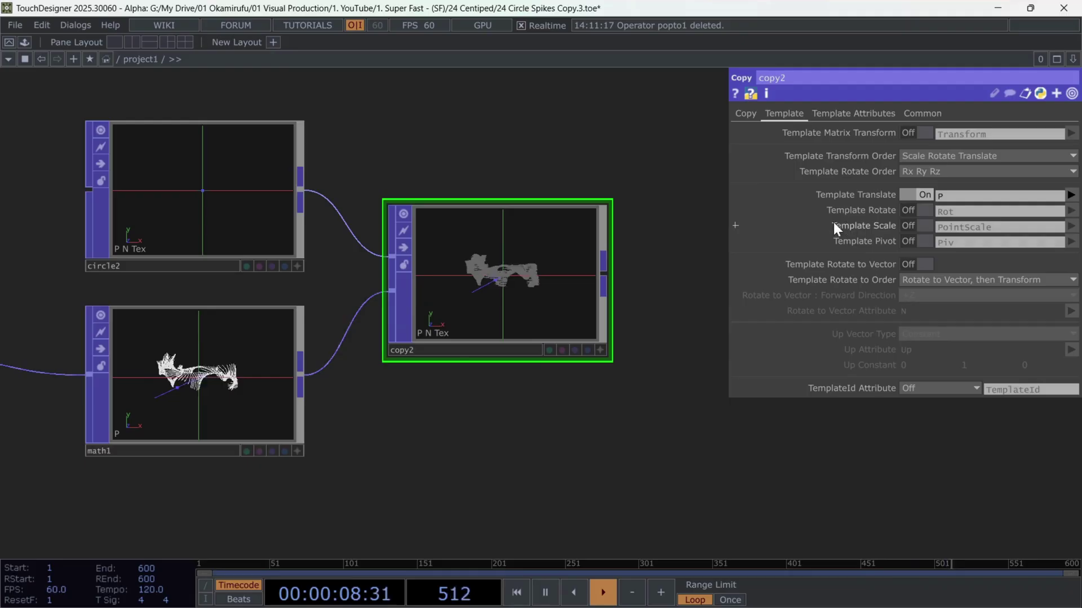
{"action": "left_click", "coordinate": [922, 225]}
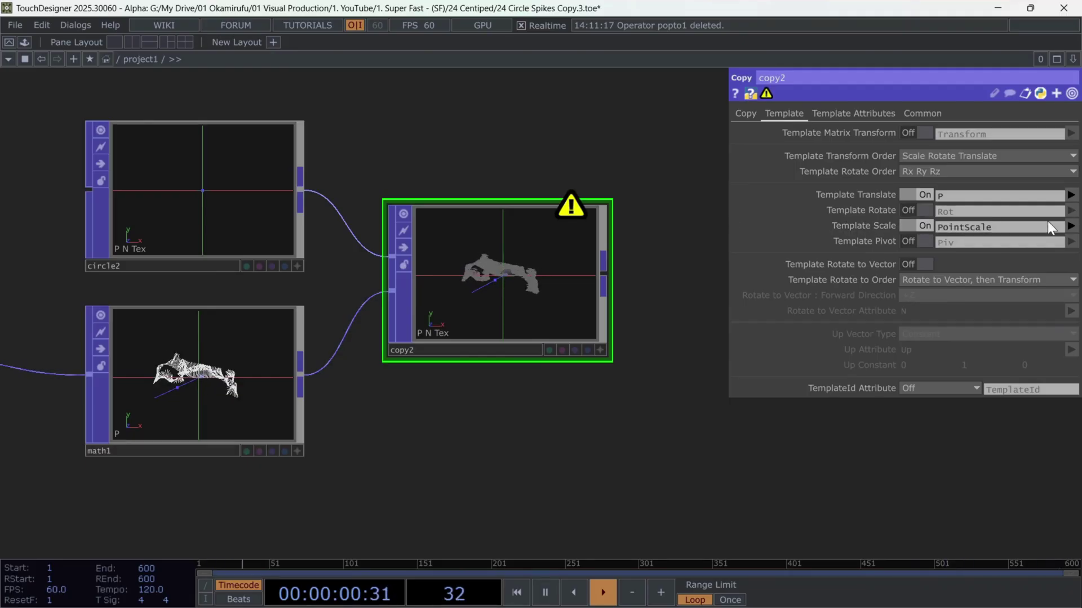
{"action": "left_click", "coordinate": [1070, 227]}
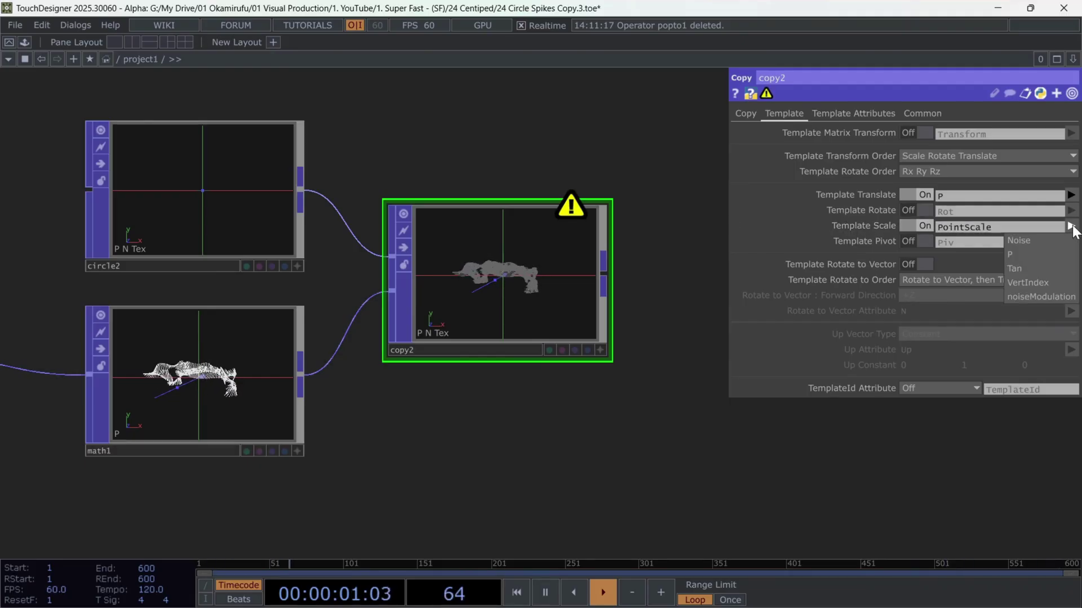
{"action": "left_click", "coordinate": [1032, 295]}
{"action": "scroll", "coordinate": [505, 287], "scroll_direction": "up", "scroll_amount": 6}
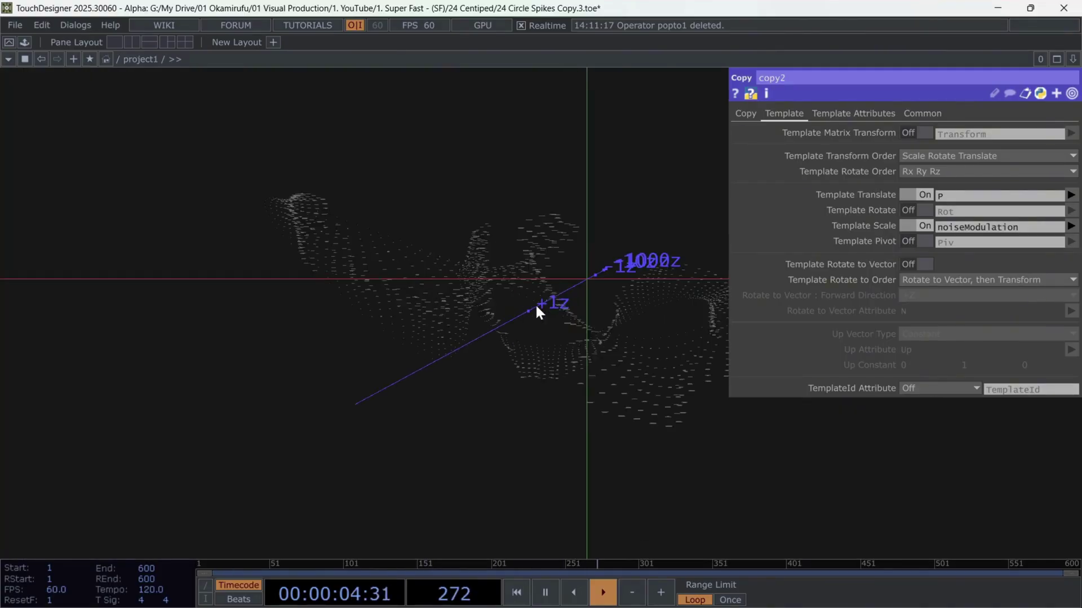
{"action": "scroll", "coordinate": [442, 303], "scroll_direction": "down", "scroll_amount": 5}
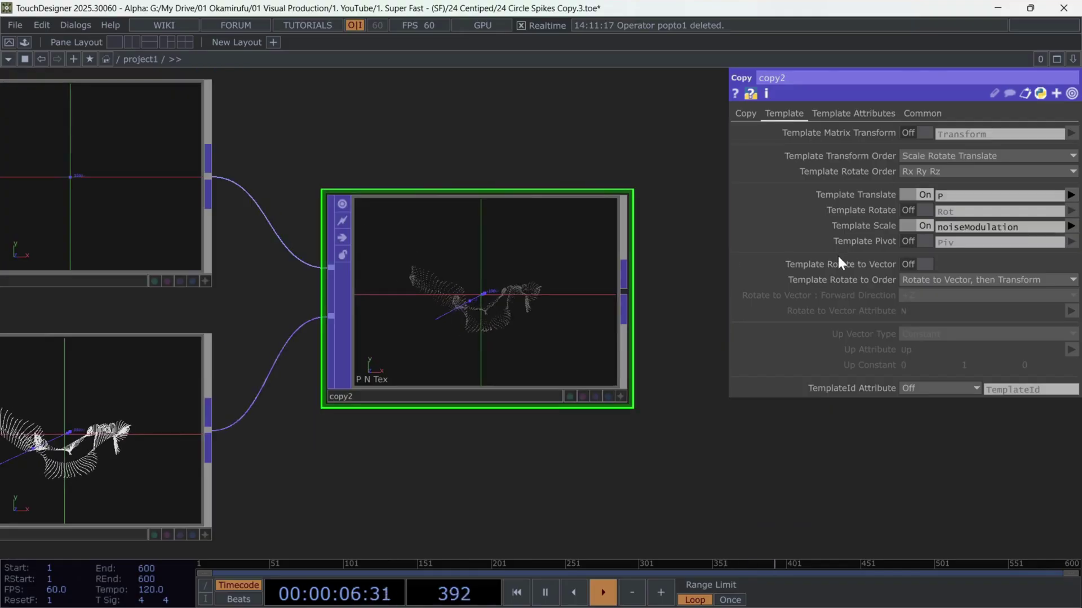
- Enable Template Rotate to Vector on copy2, with forward direction +Y and Tan as the vector attribute
{"action": "left_click", "coordinate": [927, 266]}
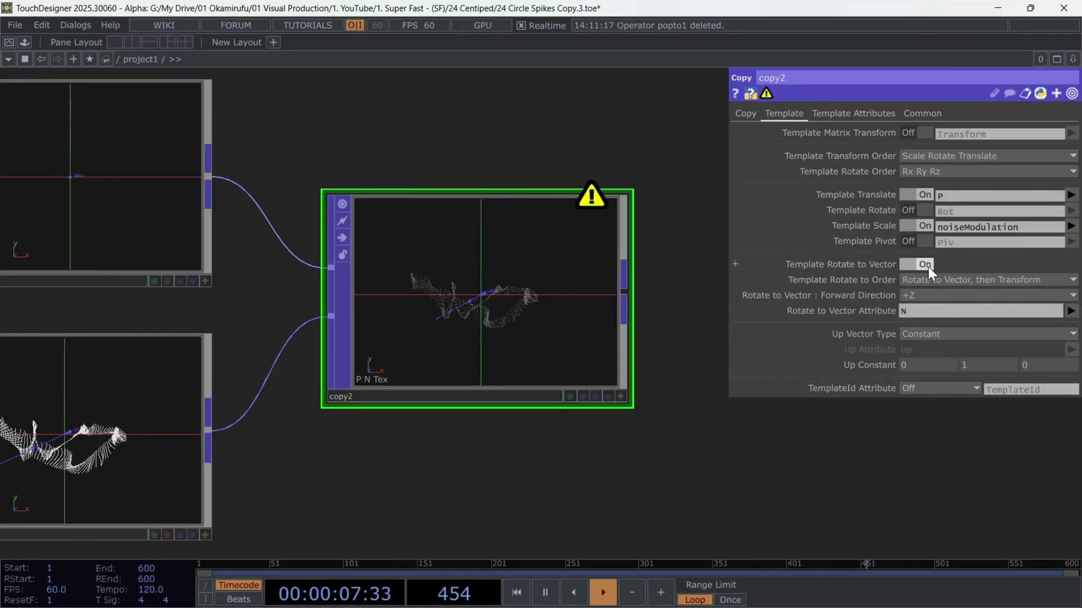
{"action": "left_click", "coordinate": [917, 295]}
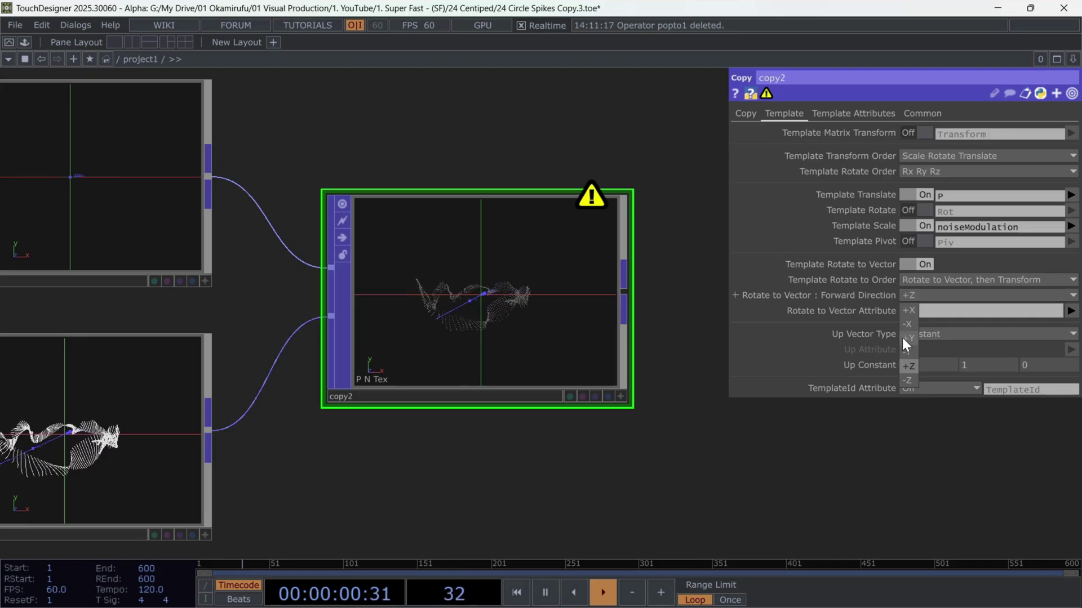
{"action": "left_click", "coordinate": [906, 338]}
{"action": "scroll", "coordinate": [623, 414], "scroll_direction": "down", "scroll_amount": 2}
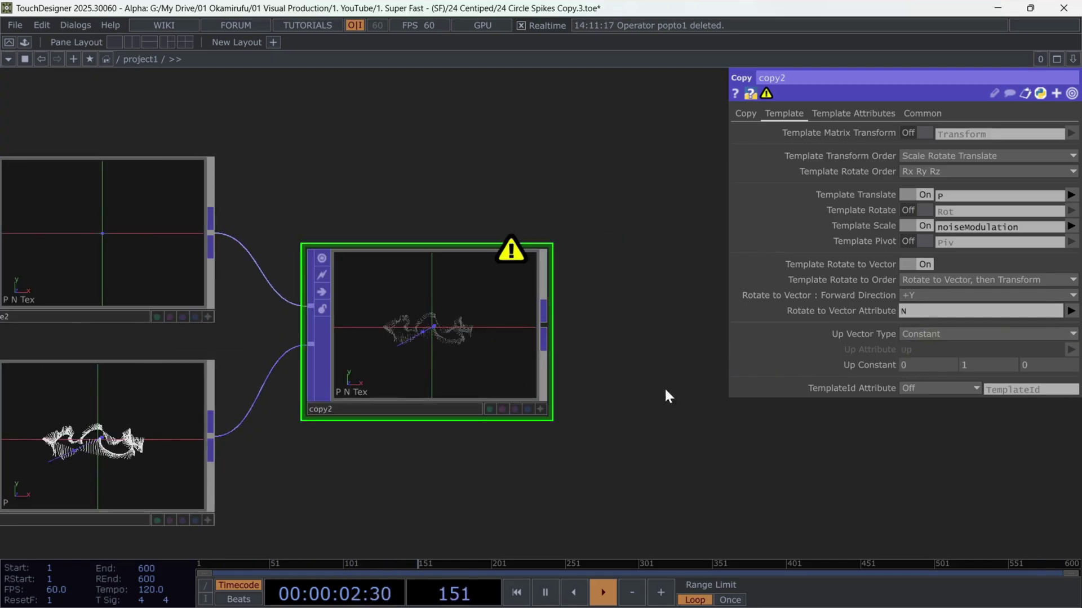
{"action": "left_click", "coordinate": [1070, 311]}
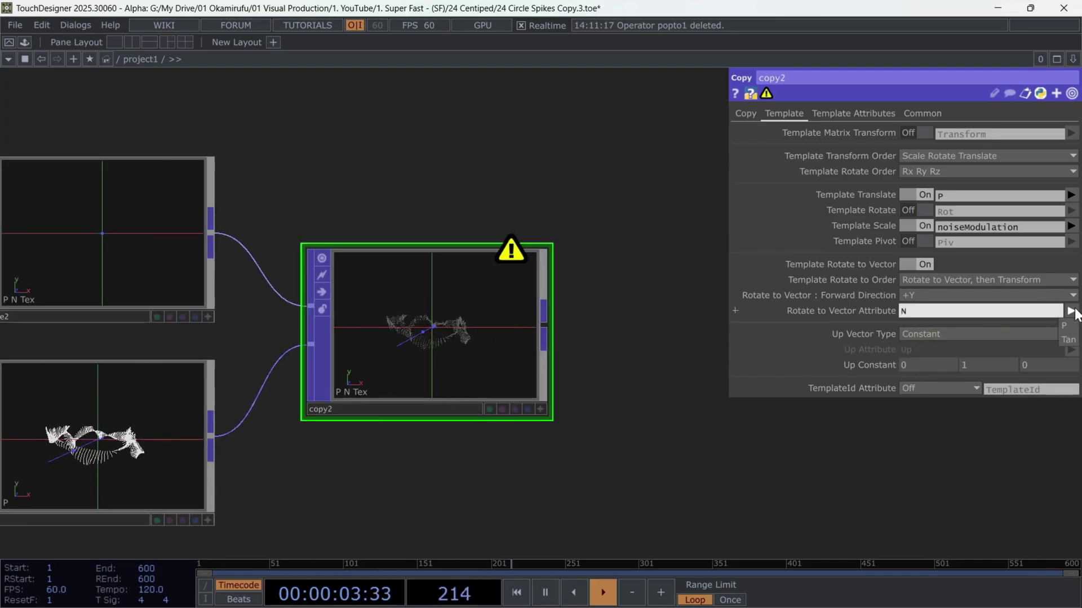
{"action": "left_click", "coordinate": [1061, 339]}
- Examine the orientation and scale of the copied circles in copy2's viewer from different angles
{"action": "scroll", "coordinate": [474, 357], "scroll_direction": "up", "scroll_amount": 6}
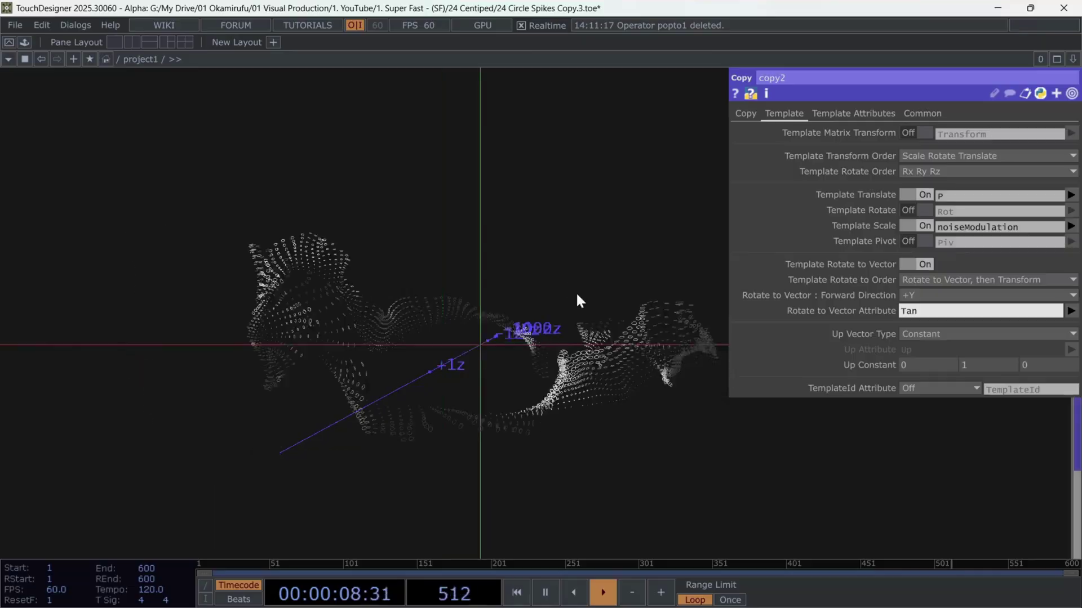
{"action": "scroll", "coordinate": [574, 286], "scroll_direction": "down", "scroll_amount": 2}
{"action": "scroll", "coordinate": [572, 282], "scroll_direction": "down", "scroll_amount": 2}
{"action": "scroll", "coordinate": [732, 447], "scroll_direction": "up", "scroll_amount": 1}
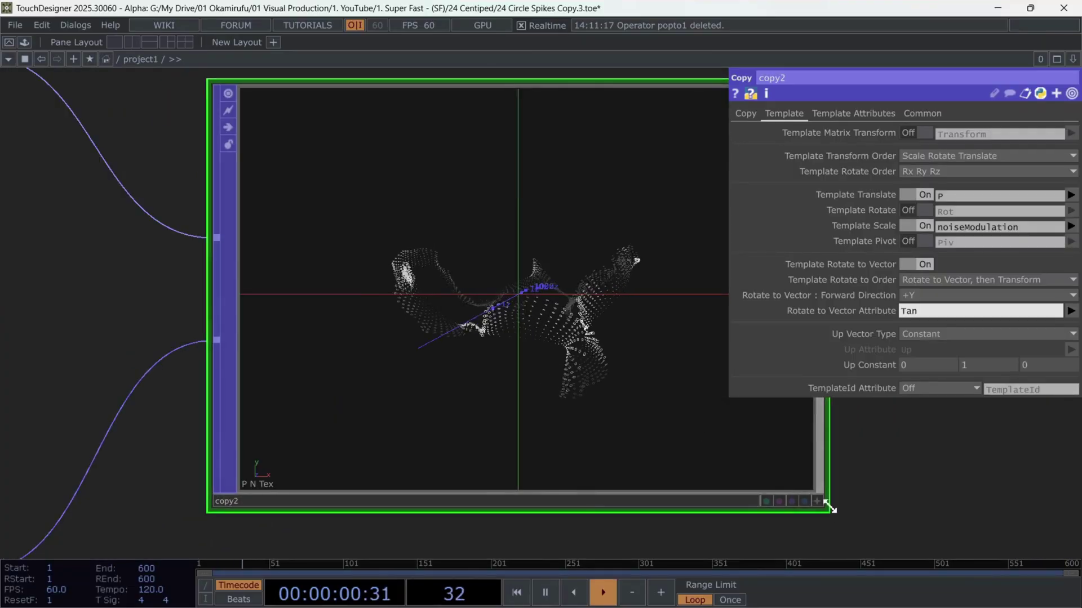
{"action": "left_click_drag", "start_coordinate": [609, 369], "coordinate": [592, 341]}
{"action": "scroll", "coordinate": [541, 316], "scroll_direction": "up", "scroll_amount": 3}
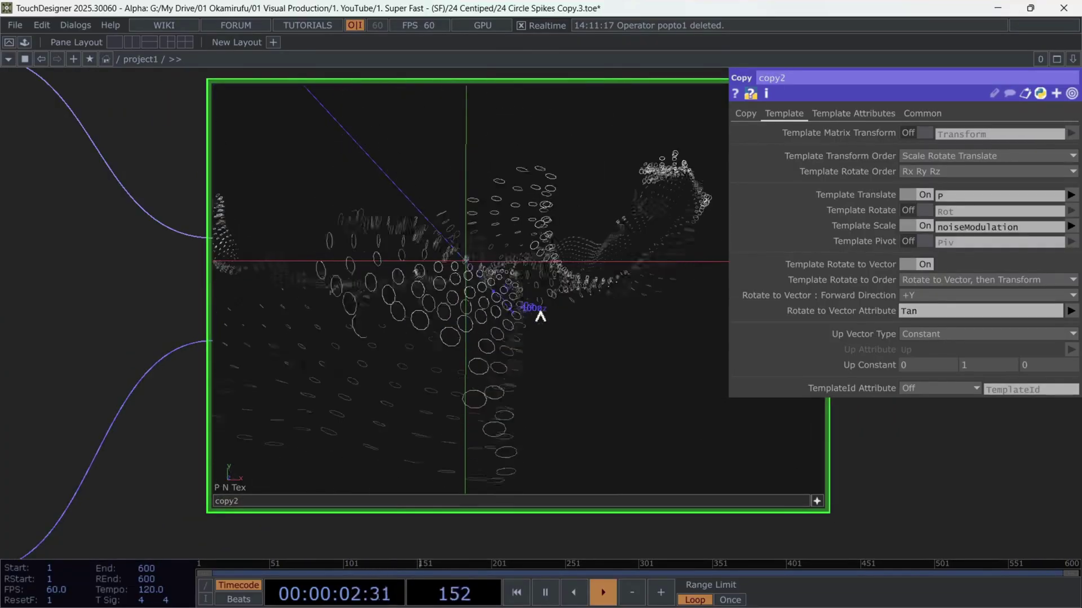
{"action": "scroll", "coordinate": [541, 316], "scroll_direction": "down", "scroll_amount": 3}
{"action": "left_click_drag", "start_coordinate": [627, 389], "coordinate": [904, 469]}
{"action": "scroll", "coordinate": [903, 469], "scroll_direction": "down", "scroll_amount": 2}
{"action": "left_click", "coordinate": [851, 486]}
{"action": "left_click_drag", "start_coordinate": [931, 507], "coordinate": [869, 432]}
- Invert math1's output range by setting Map to Low to 1 and Map to High to 0
{"action": "left_click", "coordinate": [304, 479]}
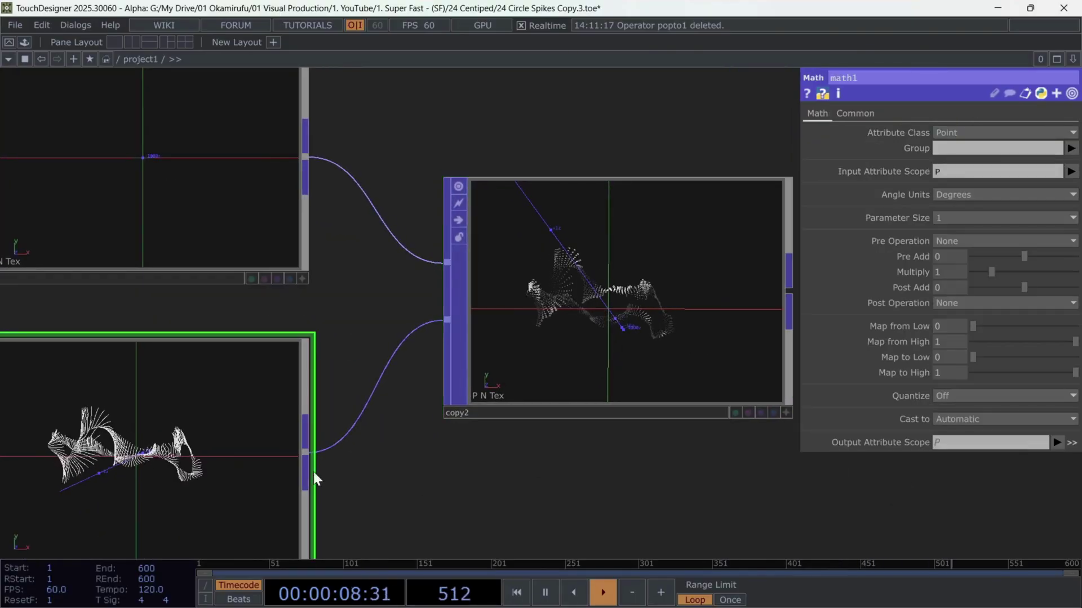
{"action": "scroll", "coordinate": [440, 474], "scroll_direction": "down", "scroll_amount": 1}
{"action": "left_click_drag", "start_coordinate": [439, 474], "coordinate": [480, 433]}
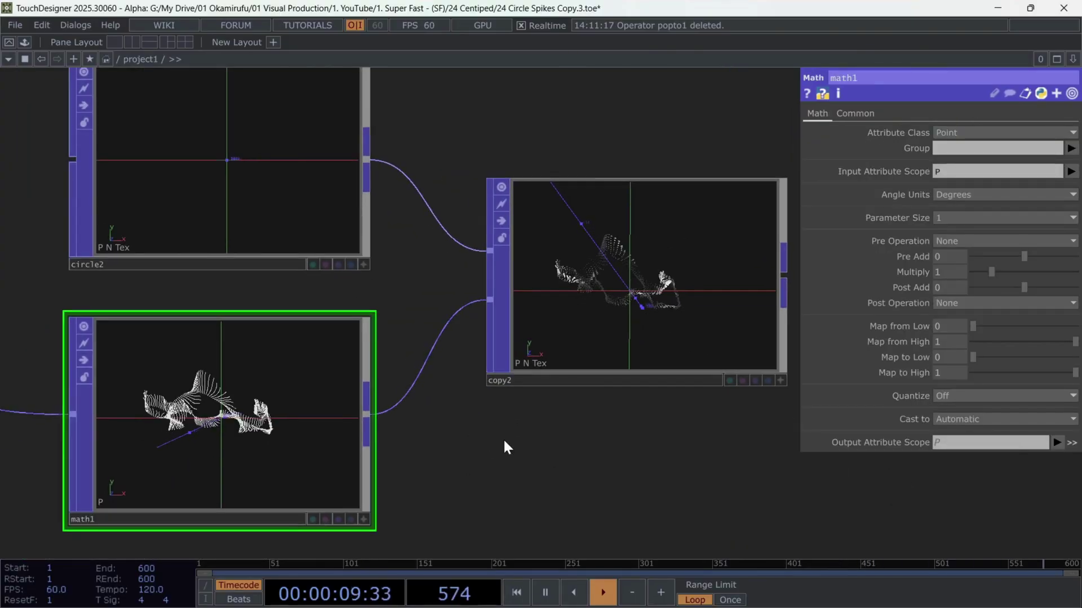
{"action": "left_click", "coordinate": [945, 355]}
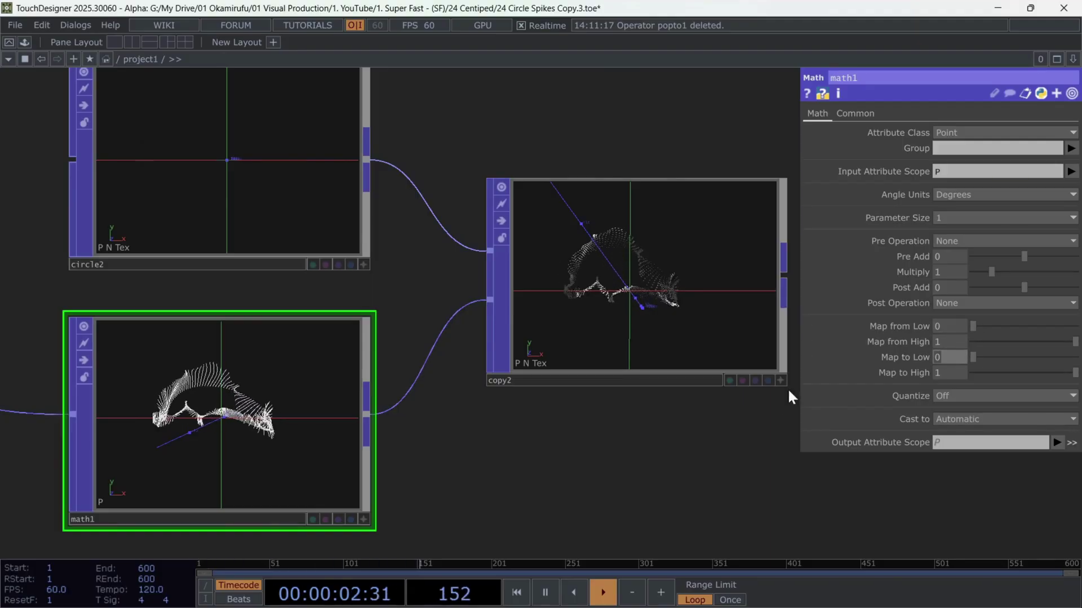
{"action": "type", "text": "1"}
{"action": "key", "text": "Tab"}
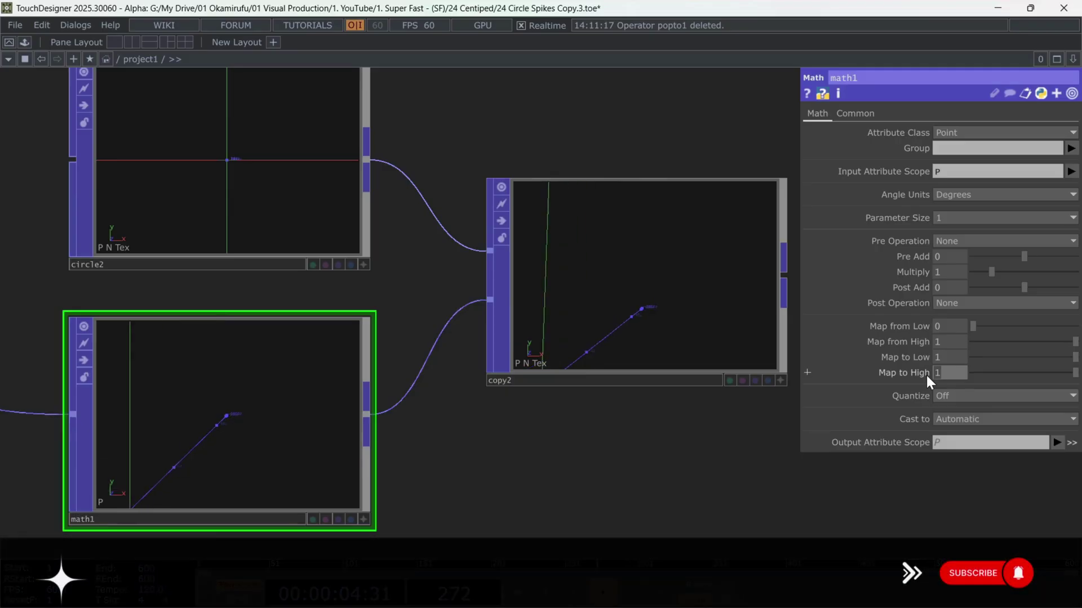
{"action": "type", "text": "0"}
{"action": "key", "text": "Return"}
- Try a different Multiply value on math1 and set it back to 1
{"action": "left_click_drag", "start_coordinate": [707, 437], "coordinate": [609, 472]}
{"action": "left_click_drag", "start_coordinate": [999, 269], "coordinate": [994, 271]}
{"action": "type", "text": "1"}
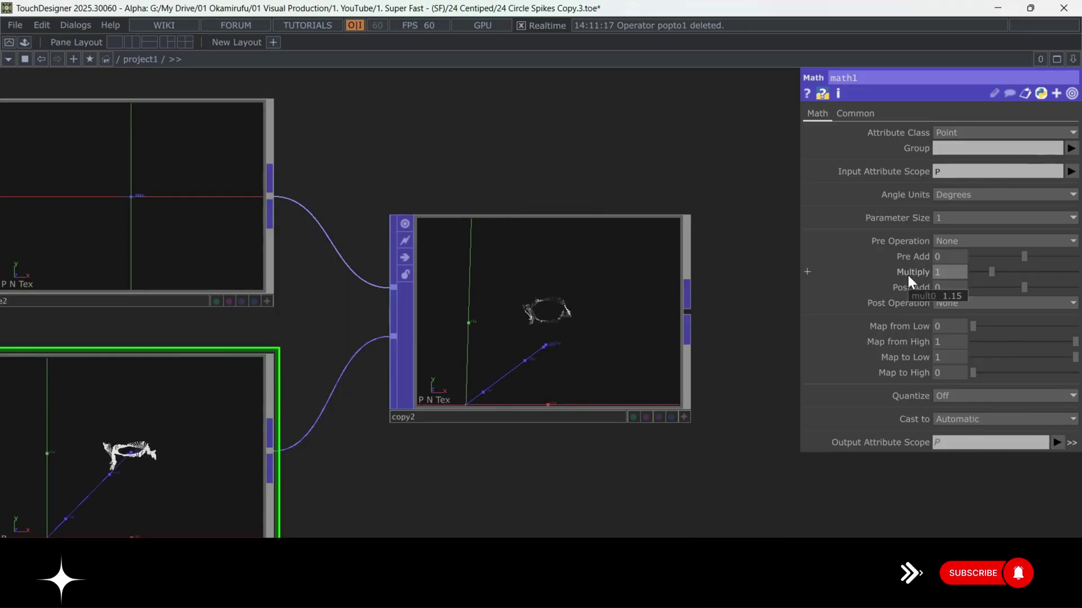
{"action": "key", "text": "Return"}
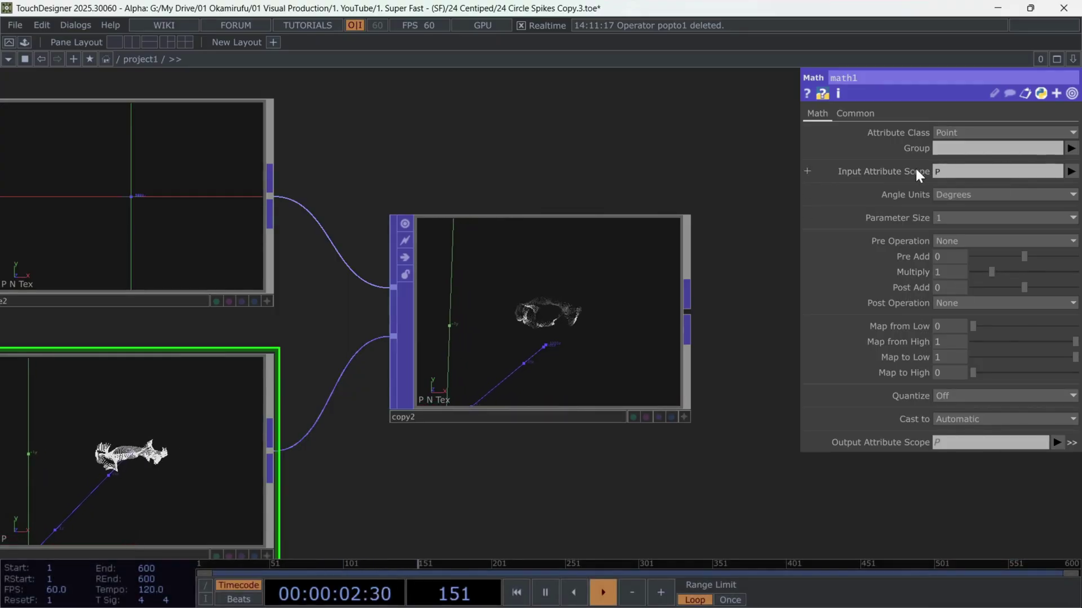
- Set math1's Input Attribute Scope to noiseModulation and check the resized circles in copy2's viewer
{"action": "left_click", "coordinate": [808, 171]}
{"action": "left_click", "coordinate": [1070, 171]}
{"action": "left_click", "coordinate": [1031, 255]}
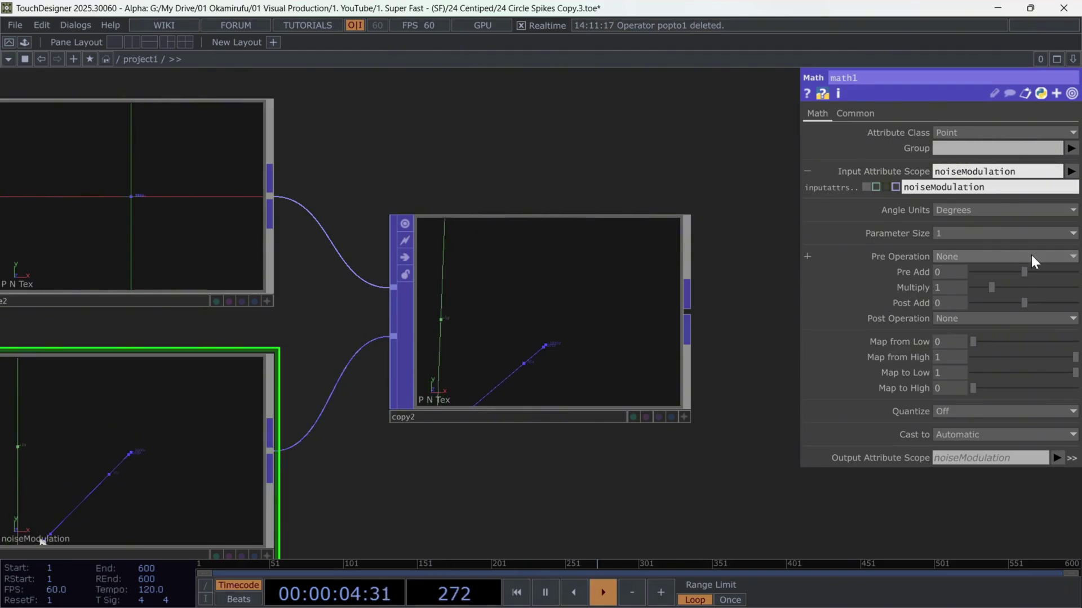
{"action": "left_click", "coordinate": [684, 417]}
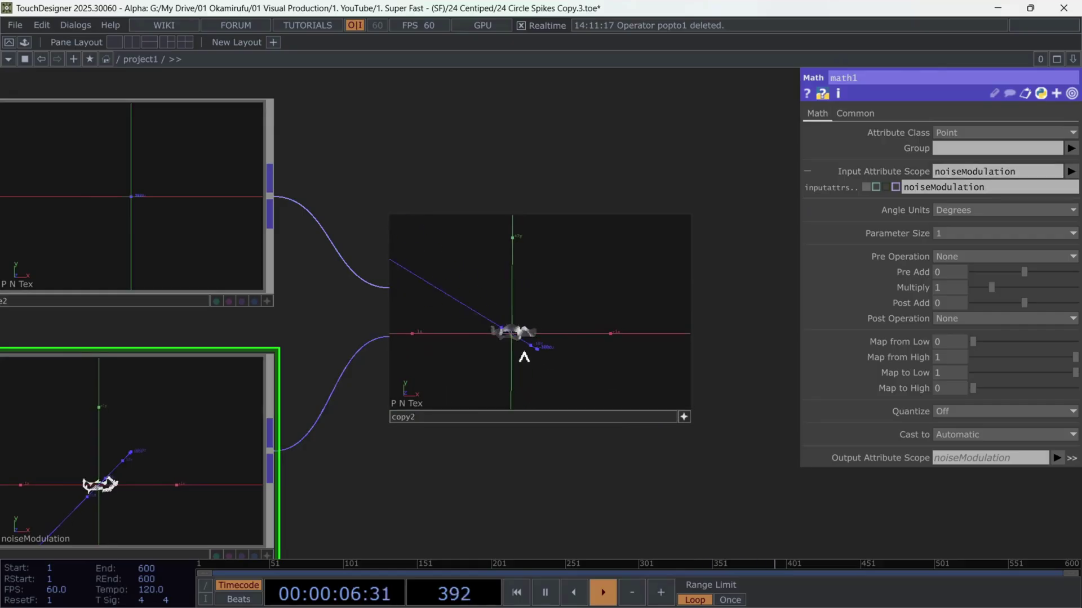
{"action": "left_click_drag", "start_coordinate": [508, 289], "coordinate": [519, 307]}
{"action": "left_click", "coordinate": [683, 417]}
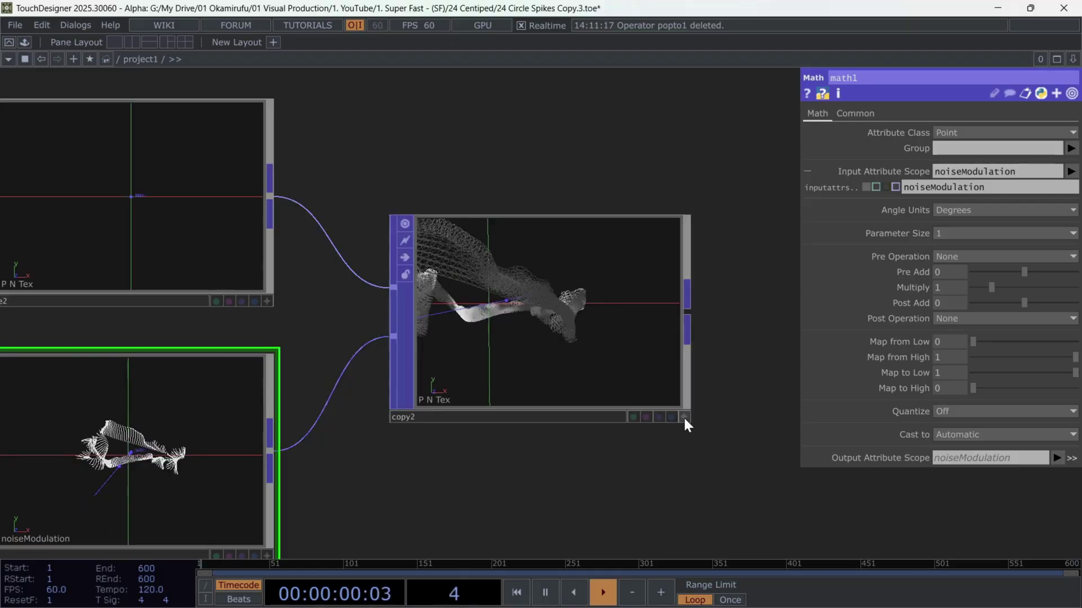
- Add a Skin POP after copy2 and place it beside copy2 in the Split - Body network
{"action": "left_click", "coordinate": [216, 201]}
{"action": "scroll", "coordinate": [748, 296], "scroll_direction": "down", "scroll_amount": 2}
{"action": "left_click_drag", "start_coordinate": [732, 297], "coordinate": [368, 320]}
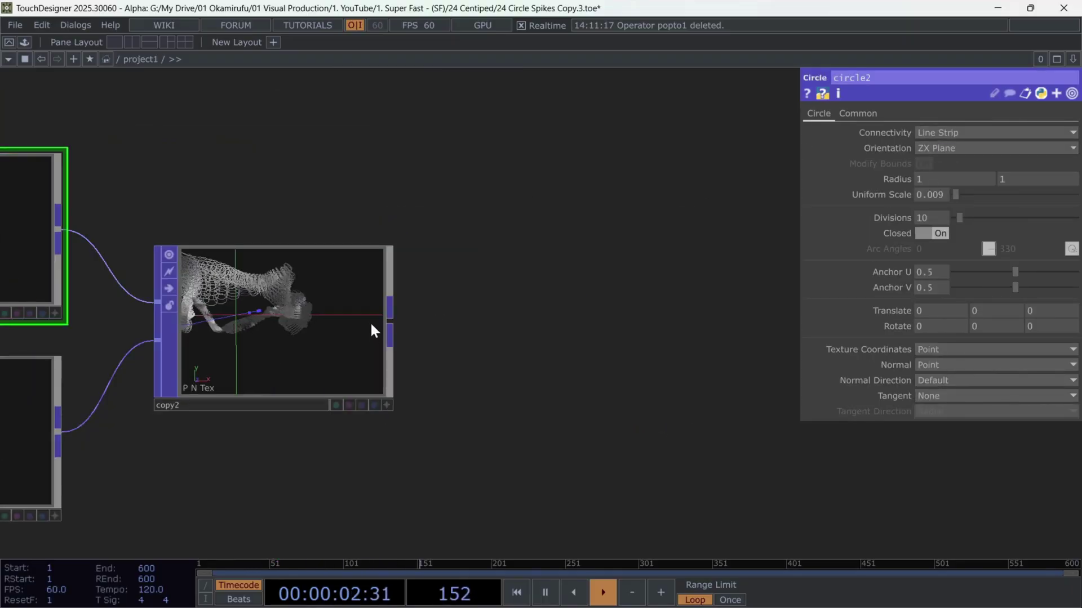
{"action": "right_click", "coordinate": [401, 314]}
{"action": "key", "text": "Escape"}
{"action": "key", "text": "Tab"}
{"action": "type", "text": "ski"}
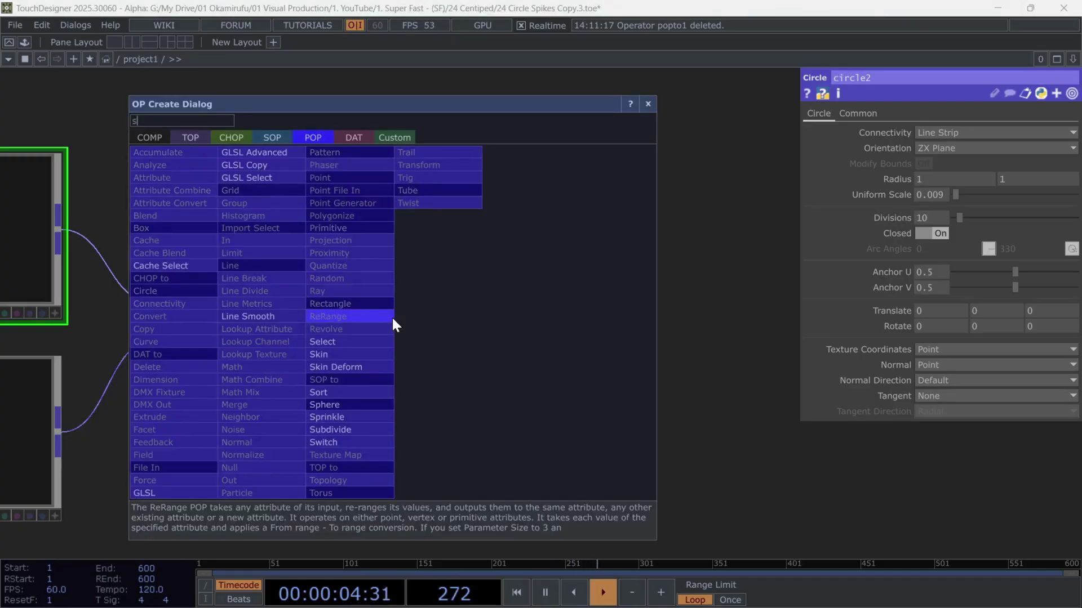
{"action": "left_click", "coordinate": [320, 353]}
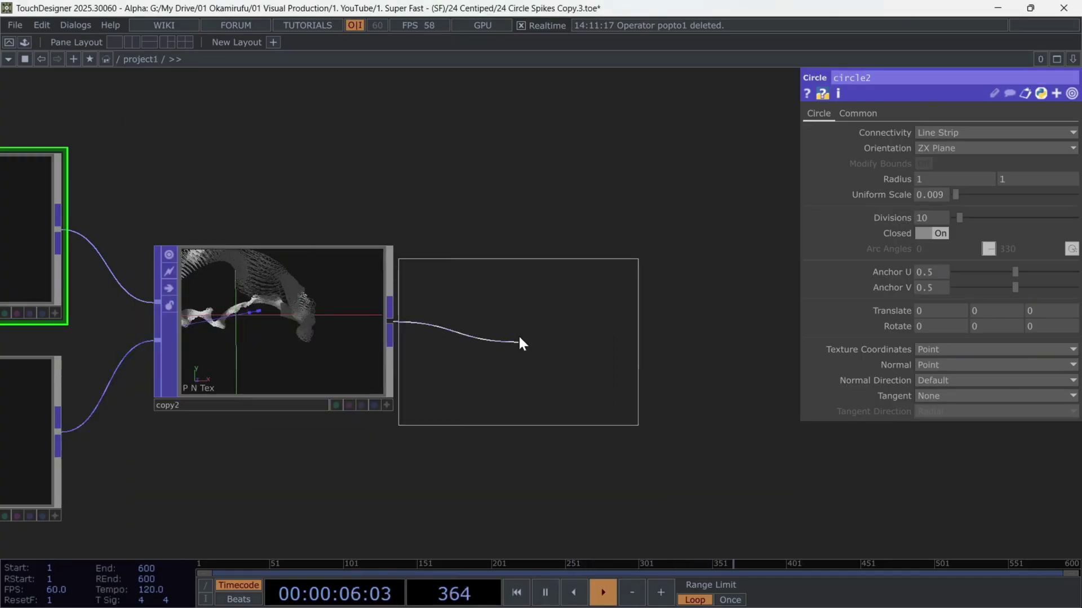
{"action": "left_click", "coordinate": [684, 487]}
{"action": "left_click_drag", "start_coordinate": [603, 445], "coordinate": [526, 326]}
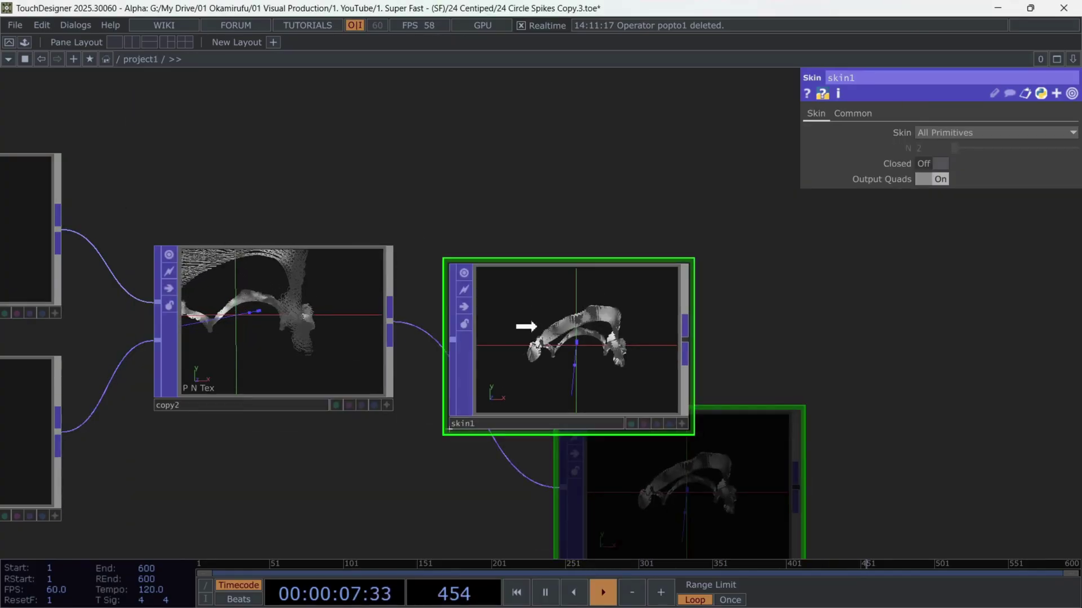
- Add a Normal POP after skin1 and place it next to skin1
{"action": "right_click", "coordinate": [686, 342]}
{"action": "type", "text": "norm"}
{"action": "left_click", "coordinate": [544, 480]}
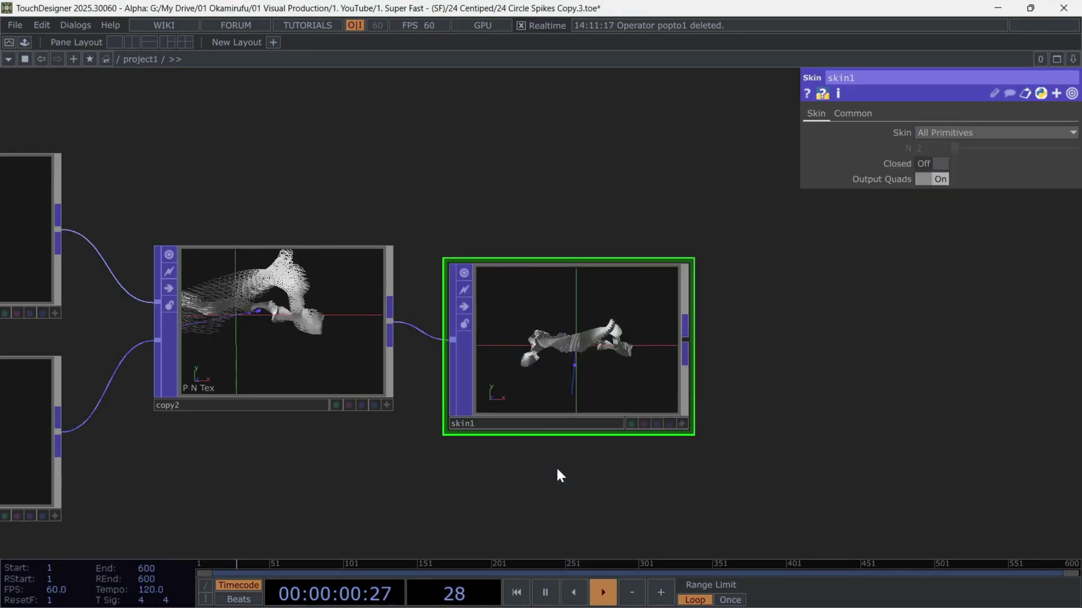
{"action": "scroll", "coordinate": [620, 423], "scroll_direction": "down", "scroll_amount": 2}
{"action": "left_click", "coordinate": [698, 373]}
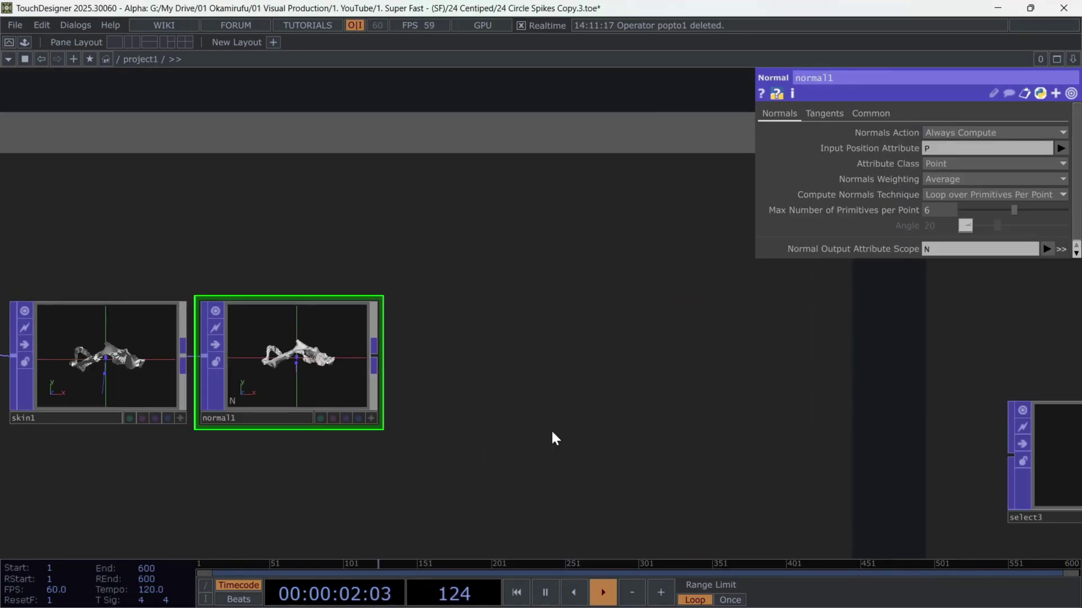
- Add an Extrude POP after normal1, feeding the body's render select
{"action": "right_click", "coordinate": [372, 355]}
{"action": "type", "text": "extr"}
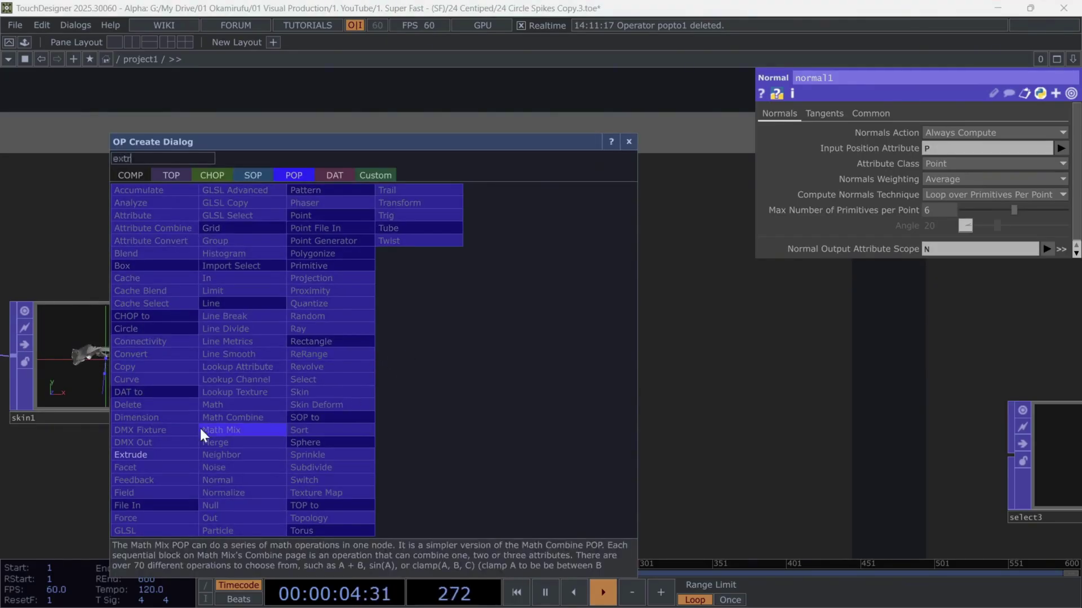
{"action": "left_click", "coordinate": [135, 454]}
{"action": "key", "text": "Escape"}
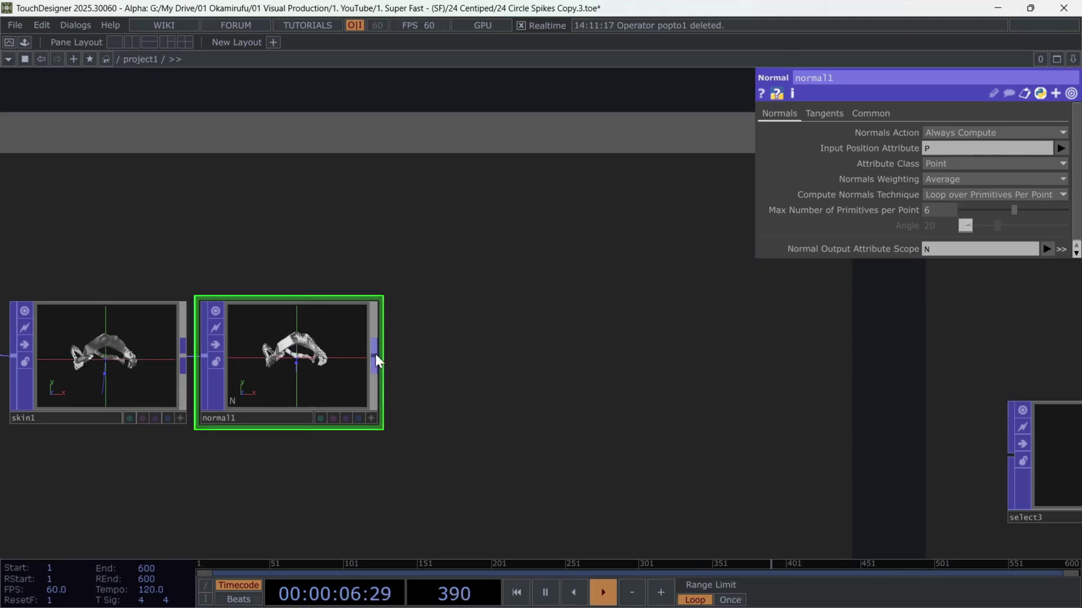
{"action": "right_click", "coordinate": [373, 357]}
{"action": "left_click", "coordinate": [157, 454]}
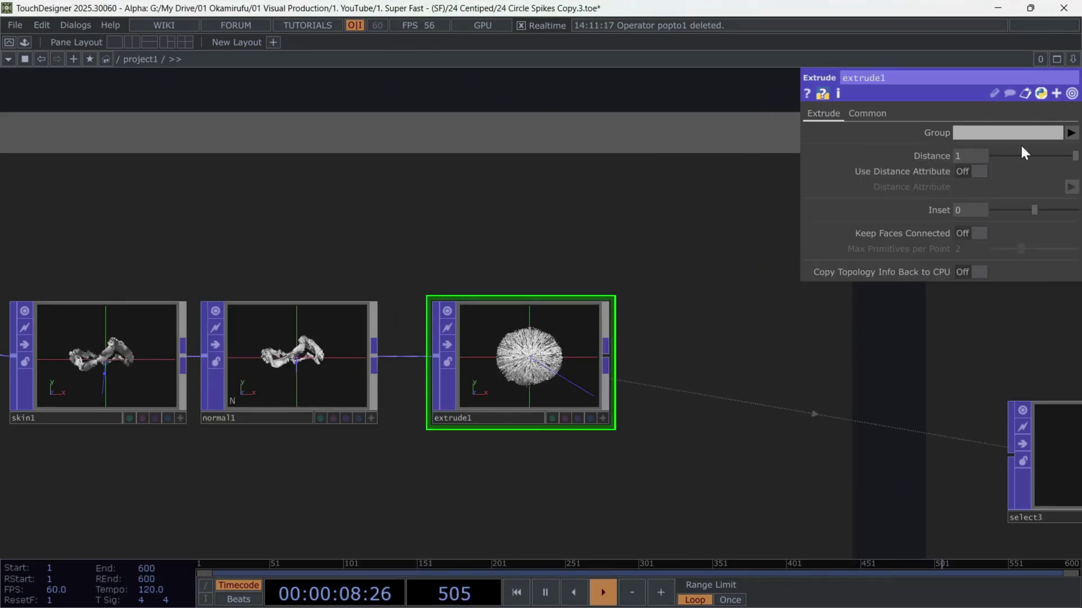
- Set extrude1's Distance to 0.003 and Inset to -1.2, and check the extruded body in its viewer and in geo1
{"action": "left_click", "coordinate": [961, 157]}
{"action": "type", "text": "0.003"}
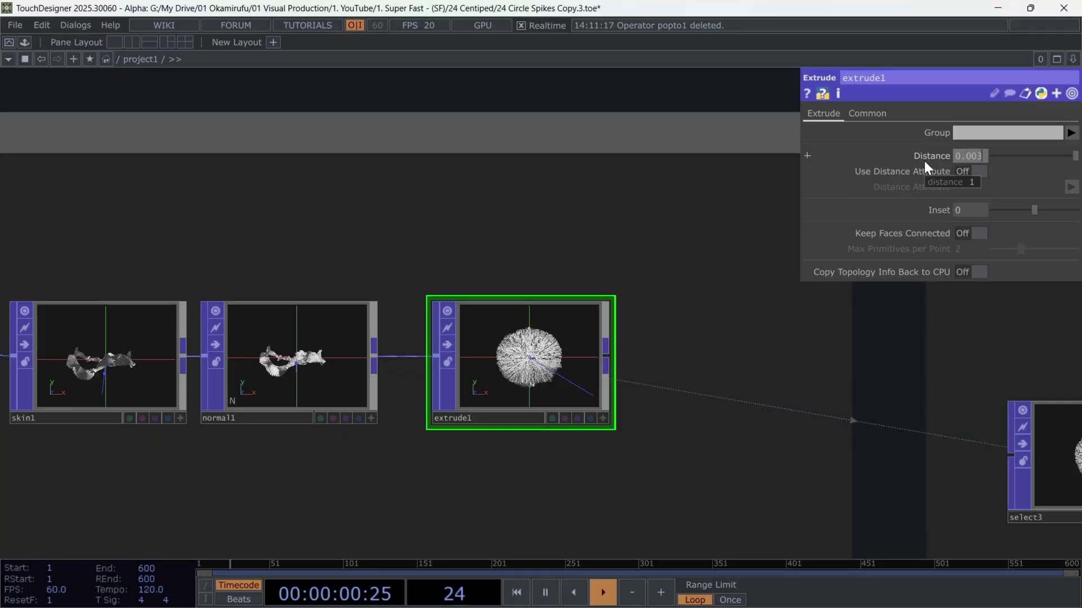
{"action": "key", "text": "Return"}
{"action": "left_click", "coordinate": [961, 211]}
{"action": "type", "text": "-1.2"}
{"action": "key", "text": "Return"}
{"action": "scroll", "coordinate": [547, 372], "scroll_direction": "up", "scroll_amount": 5}
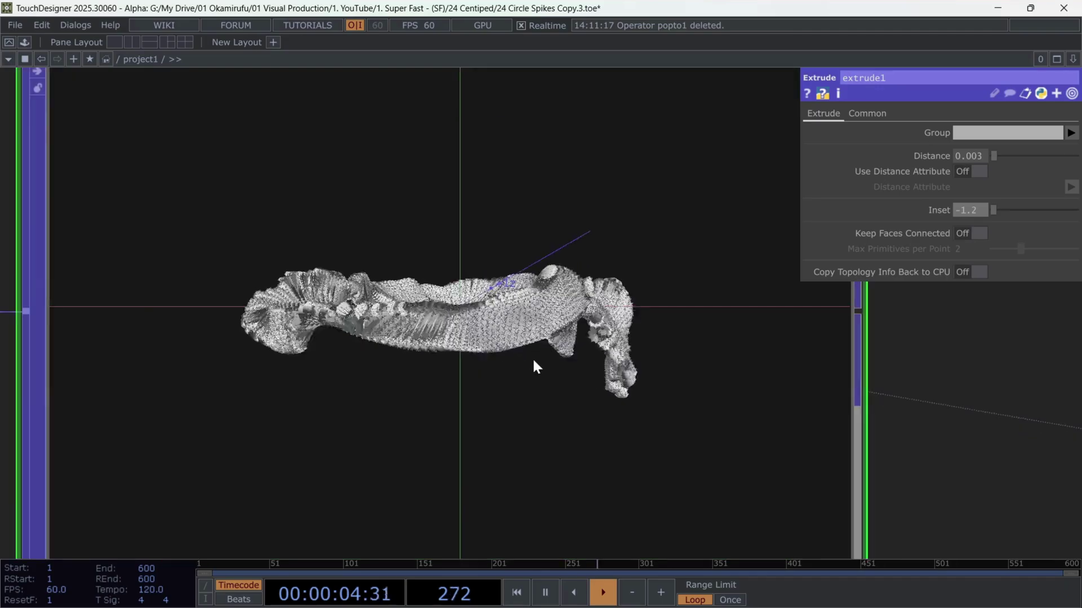
{"action": "scroll", "coordinate": [333, 339], "scroll_direction": "down", "scroll_amount": 8}
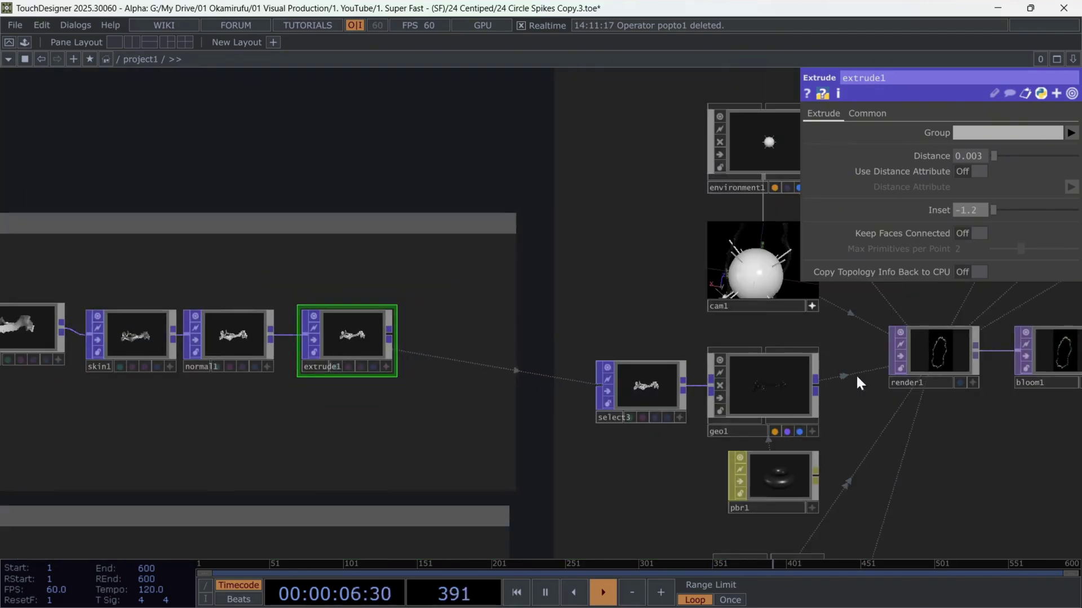
{"action": "scroll", "coordinate": [716, 379], "scroll_direction": "up", "scroll_amount": 8}
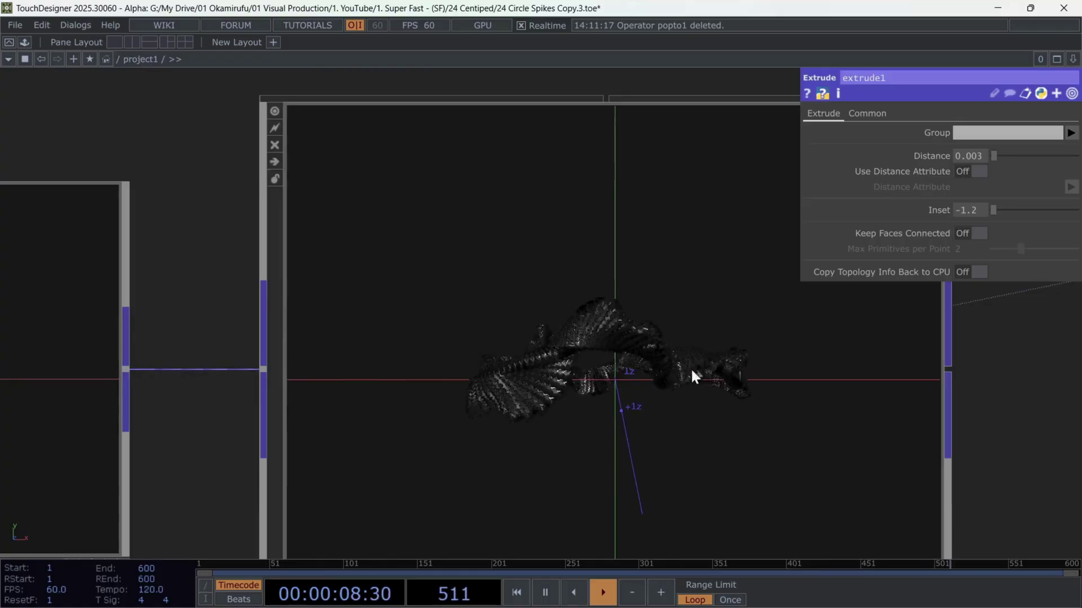
{"action": "scroll", "coordinate": [773, 369], "scroll_direction": "down", "scroll_amount": 8}
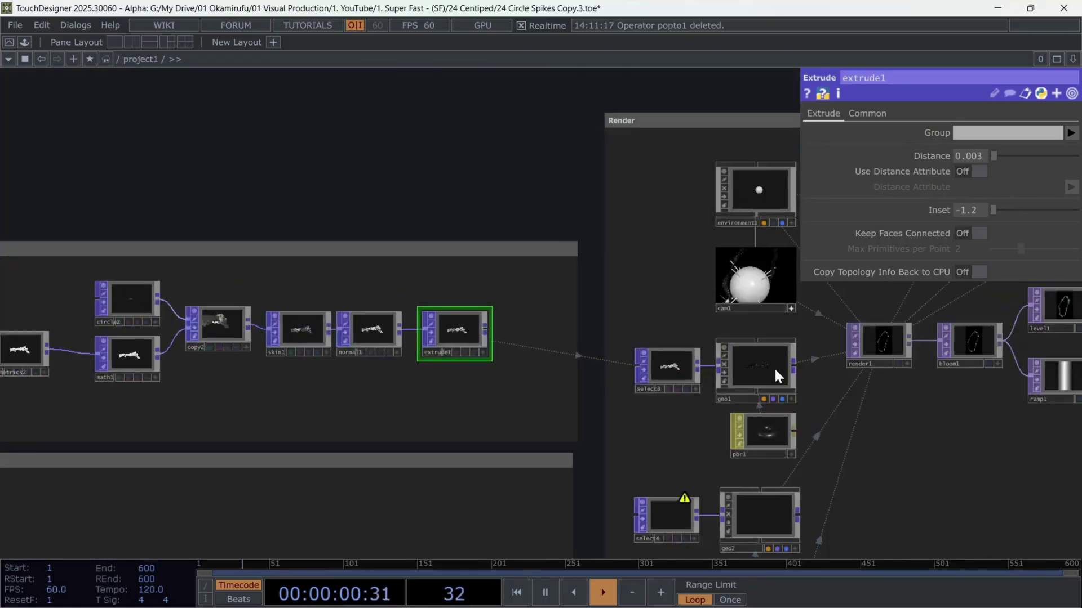
- Duplicate the body chain from delete1 through normal1, without extrude1, into the Split Legs container
{"action": "scroll", "coordinate": [772, 366], "scroll_direction": "down", "scroll_amount": 4}
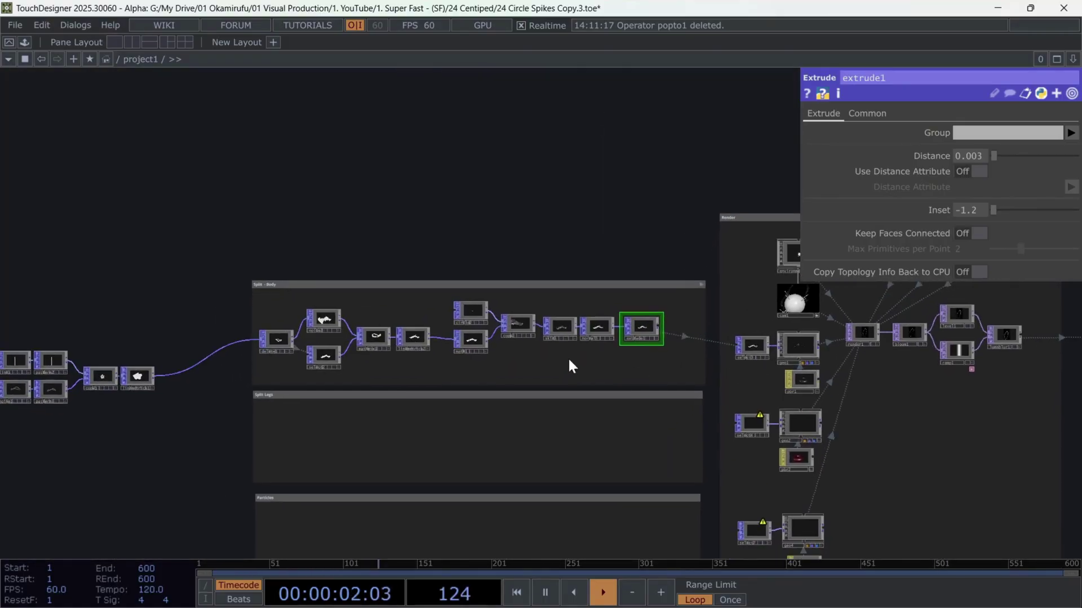
{"action": "left_click", "coordinate": [598, 327]}
{"action": "left_click_drag", "start_coordinate": [270, 298], "coordinate": [592, 367]}
{"action": "key", "text": "ctrl+c"}
{"action": "key", "text": "ctrl+v"}
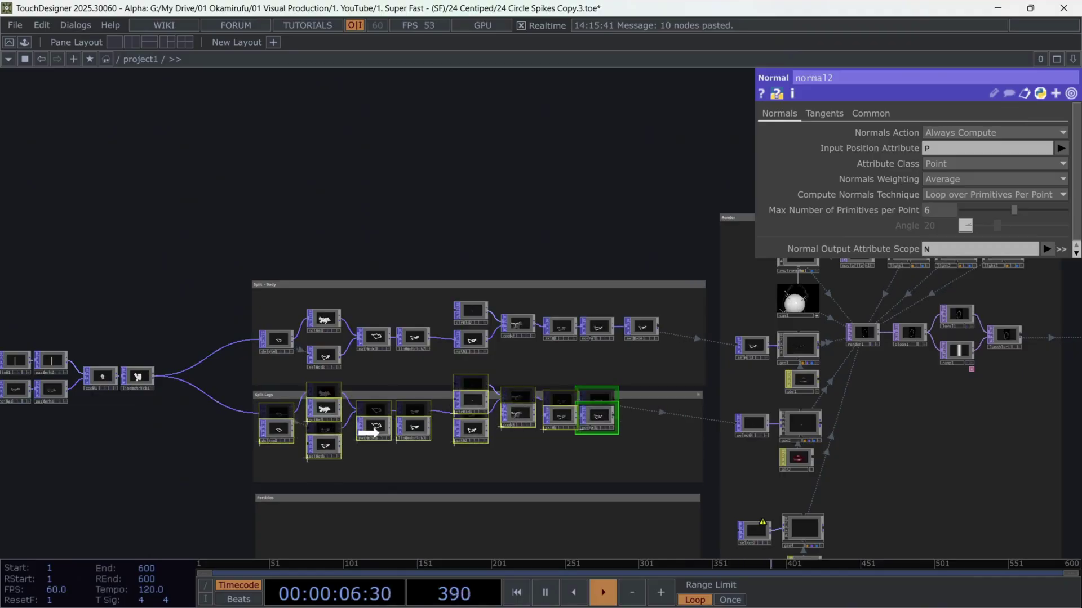
{"action": "left_click_drag", "start_coordinate": [379, 437], "coordinate": [385, 449]}
{"action": "left_click", "coordinate": [384, 415]}
- Set delete2's VertIndex attribute Function to < and check the resulting tentacles in normal2's viewer
{"action": "scroll", "coordinate": [605, 443], "scroll_direction": "up", "scroll_amount": 5}
{"action": "left_click_drag", "start_coordinate": [830, 498], "coordinate": [601, 488]}
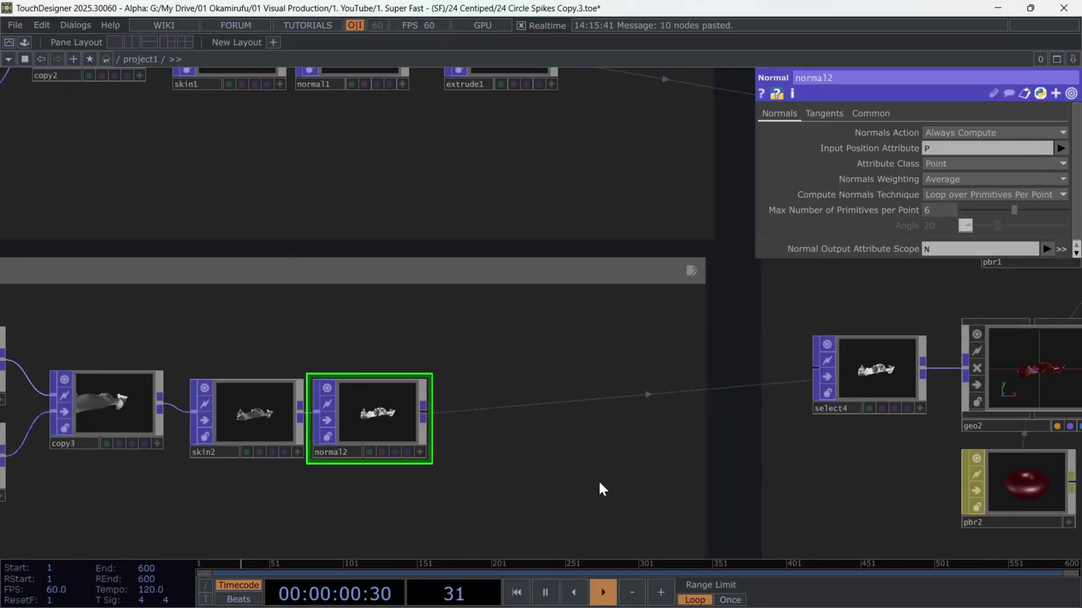
{"action": "scroll", "coordinate": [600, 483], "scroll_direction": "down", "scroll_amount": 5}
{"action": "left_click_drag", "start_coordinate": [172, 497], "coordinate": [535, 460]}
{"action": "left_click", "coordinate": [215, 424]}
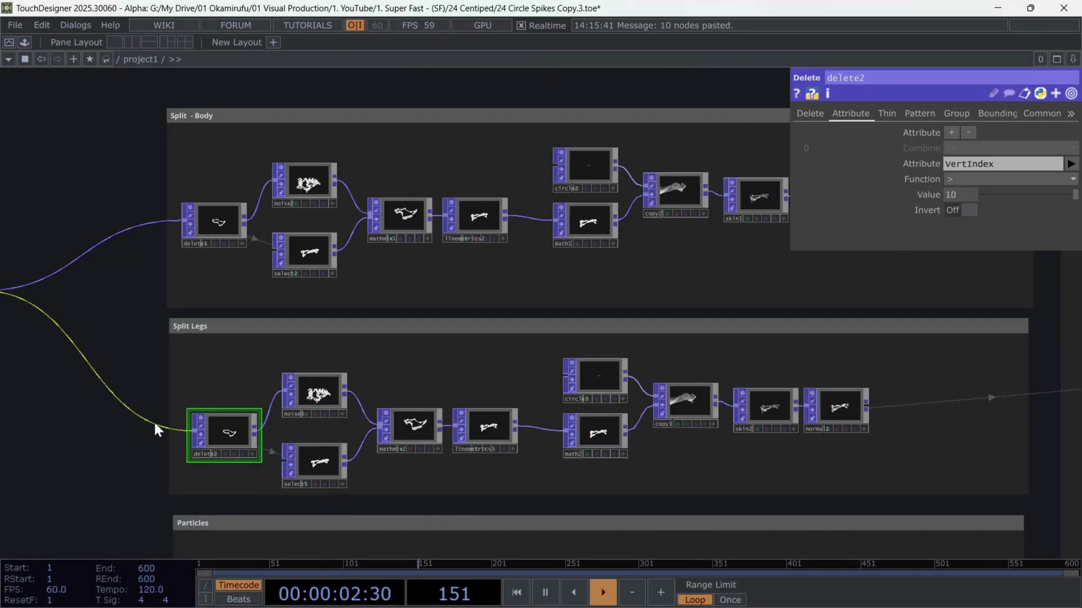
{"action": "left_click", "coordinate": [965, 179]}
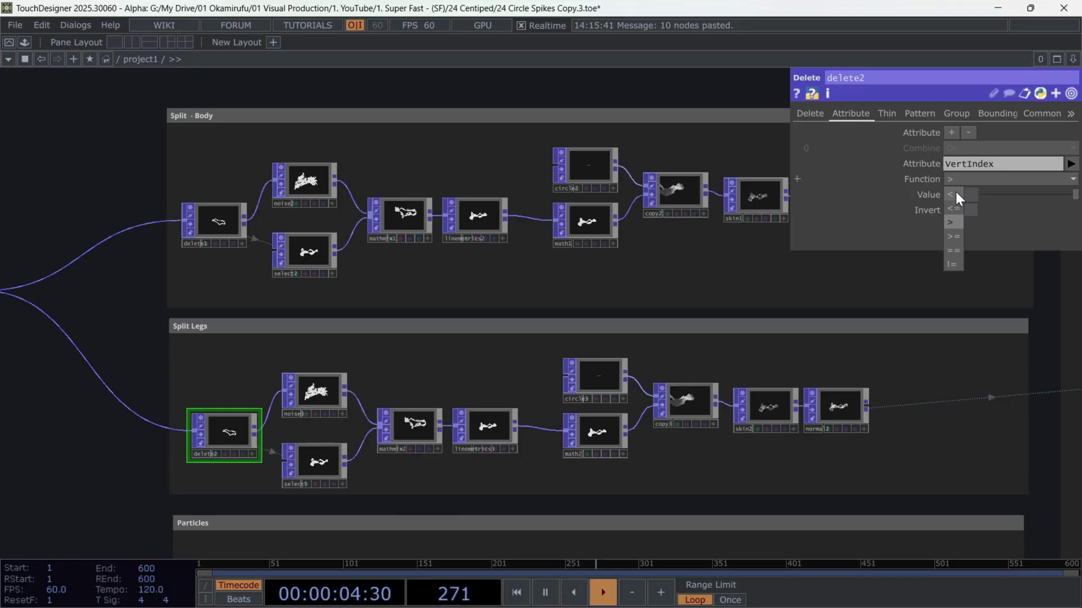
{"action": "left_click", "coordinate": [956, 194]}
{"action": "left_click_drag", "start_coordinate": [846, 454], "coordinate": [482, 379]}
{"action": "scroll", "coordinate": [482, 381], "scroll_direction": "up", "scroll_amount": 6}
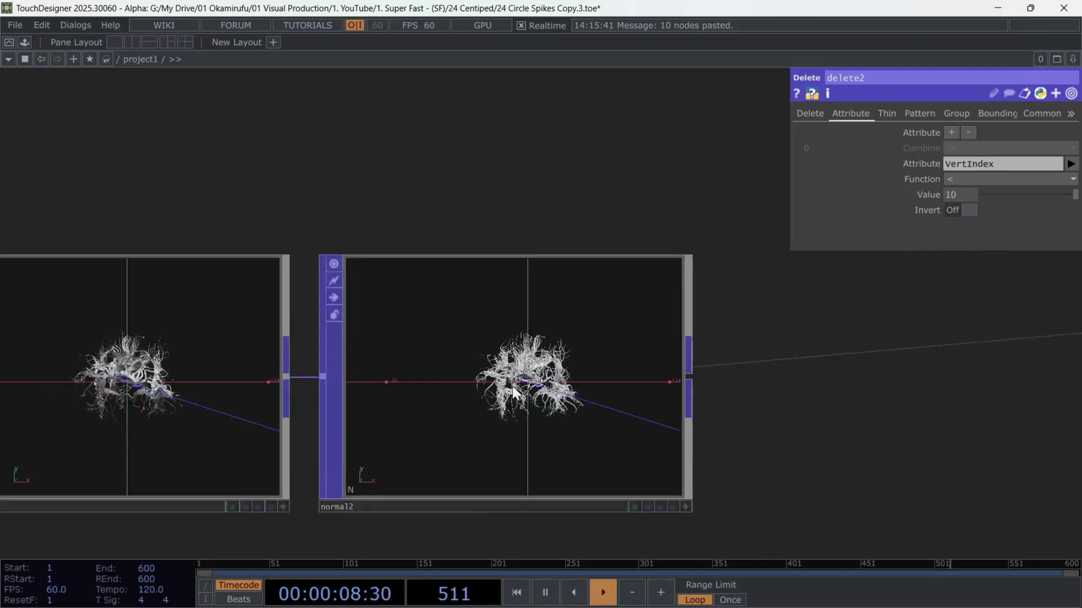
{"action": "scroll", "coordinate": [525, 391], "scroll_direction": "up", "scroll_amount": 5}
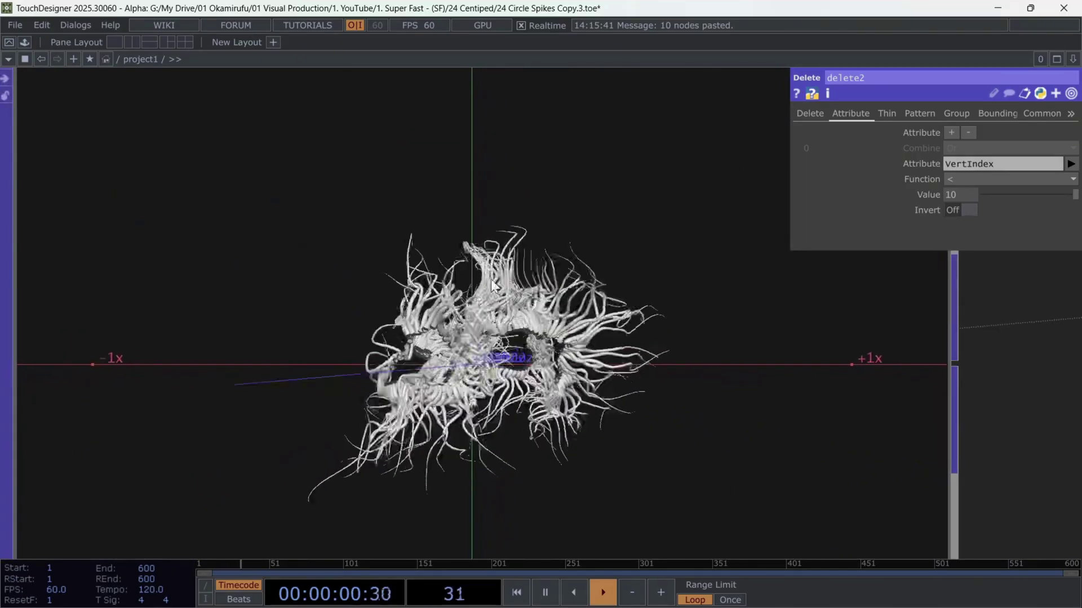
{"action": "scroll", "coordinate": [589, 339], "scroll_direction": "down", "scroll_amount": 10}
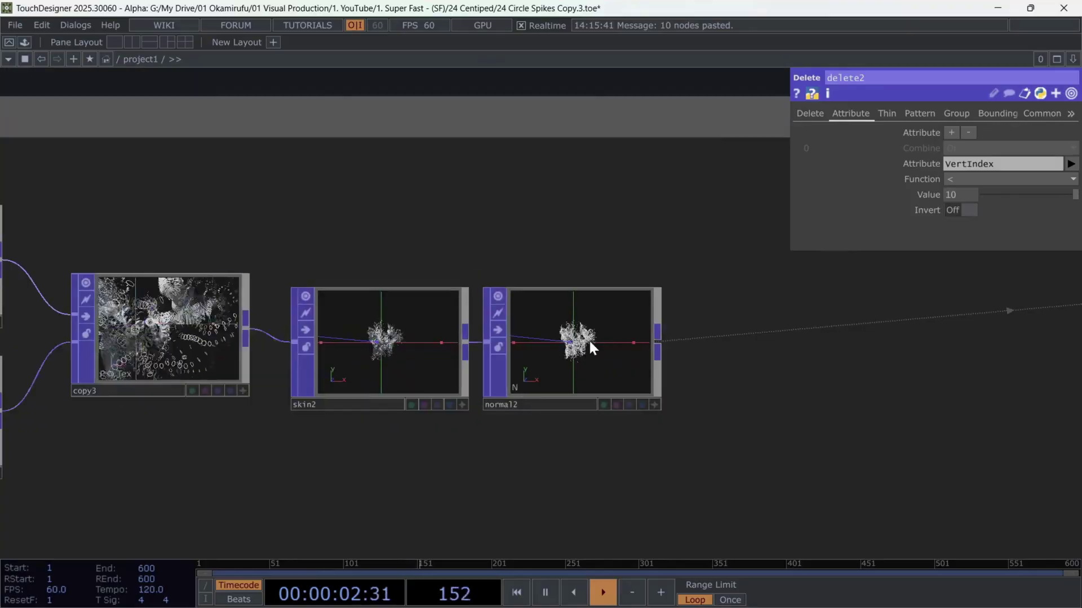
{"action": "scroll", "coordinate": [589, 339], "scroll_direction": "down", "scroll_amount": 10}
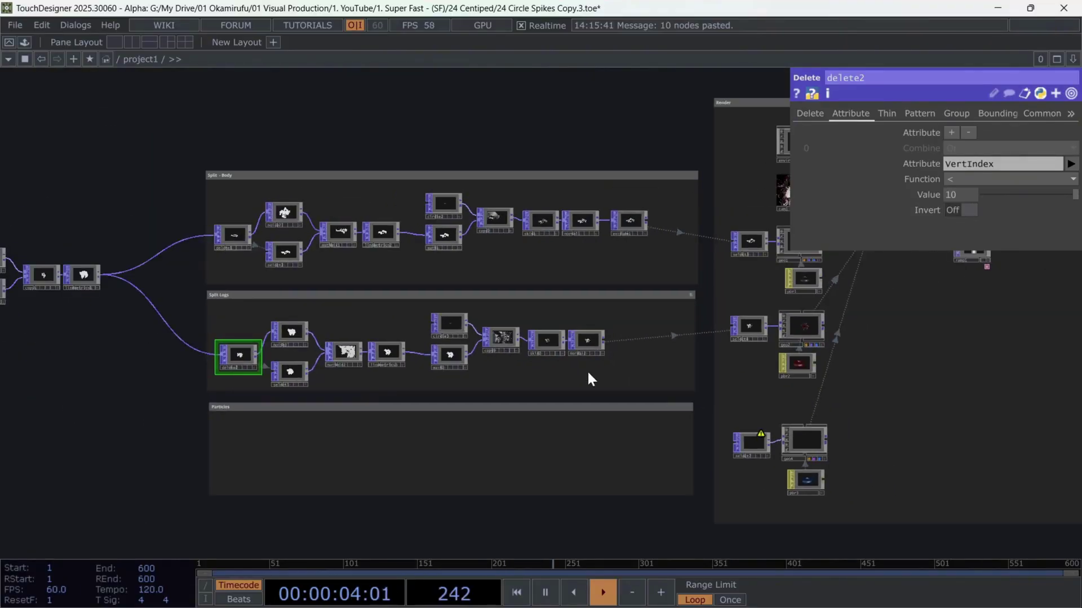
- Select the duplicated leg chain and nudge it into position within the Split Legs container
{"action": "left_click_drag", "start_coordinate": [588, 374], "coordinate": [193, 315]}
{"action": "left_click_drag", "start_coordinate": [285, 330], "coordinate": [289, 329]}
{"action": "left_click_drag", "start_coordinate": [650, 374], "coordinate": [650, 376]}
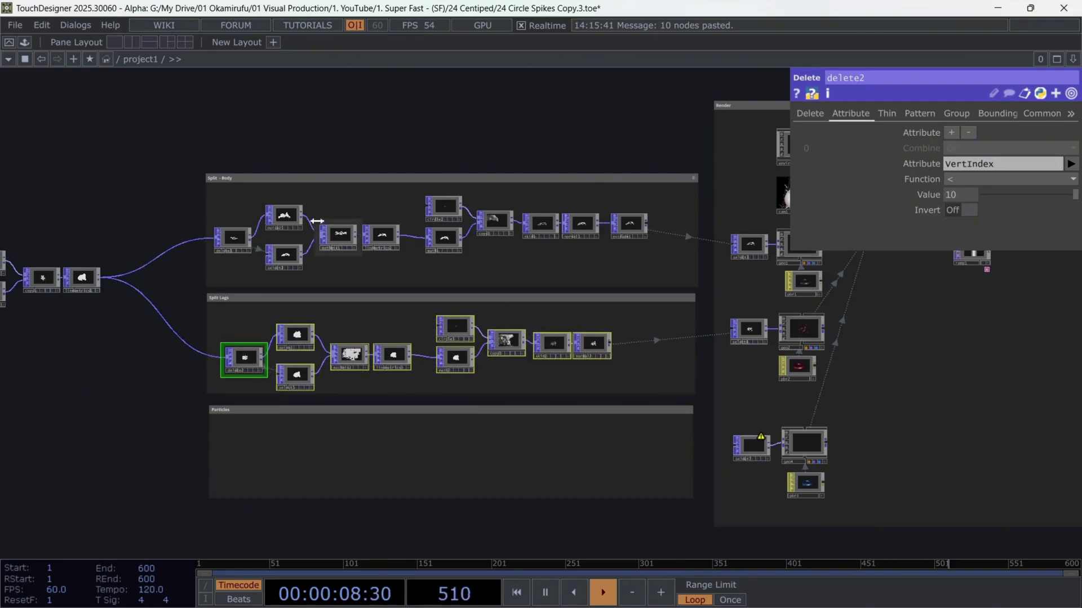
- Review the Noise parameters of noise2 in the Split - Body network
{"action": "scroll", "coordinate": [318, 221], "scroll_direction": "up", "scroll_amount": 5}
{"action": "left_click", "coordinate": [254, 168]}
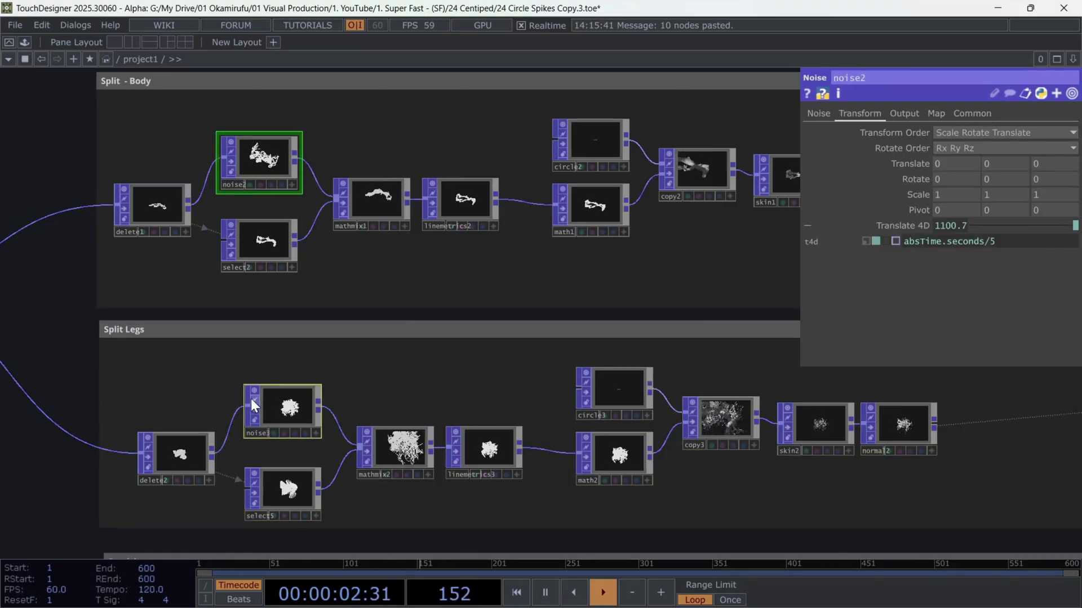
{"action": "left_click", "coordinate": [817, 113]}
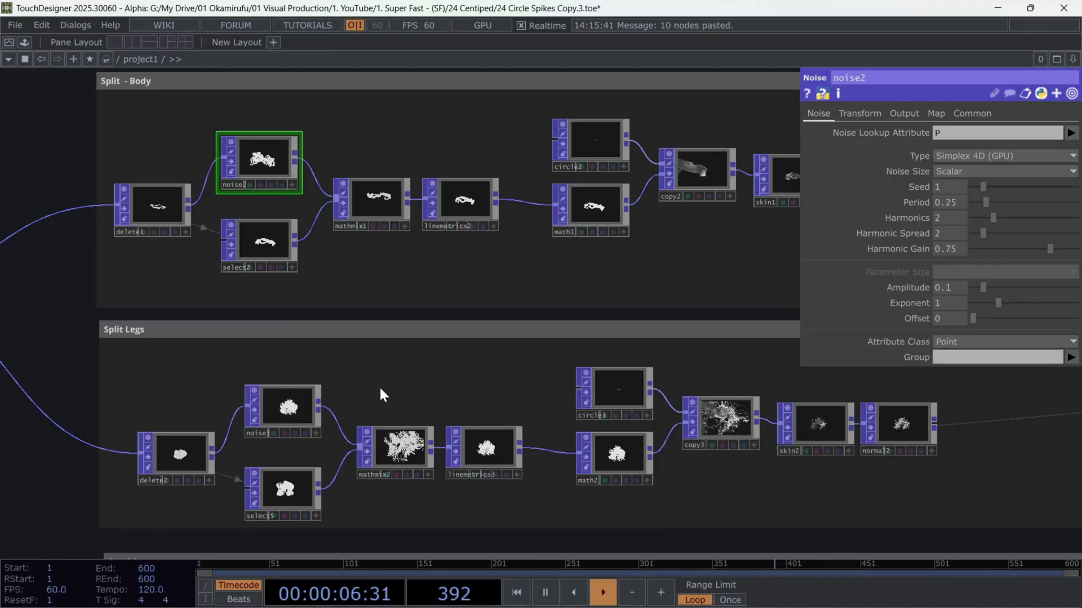
- Shift the whole leg chain slightly further along in the Split Legs container and deselect it
{"action": "scroll", "coordinate": [369, 385], "scroll_direction": "down", "scroll_amount": 3}
{"action": "left_click_drag", "start_coordinate": [248, 373], "coordinate": [682, 474]}
{"action": "scroll", "coordinate": [755, 434], "scroll_direction": "down", "scroll_amount": 3}
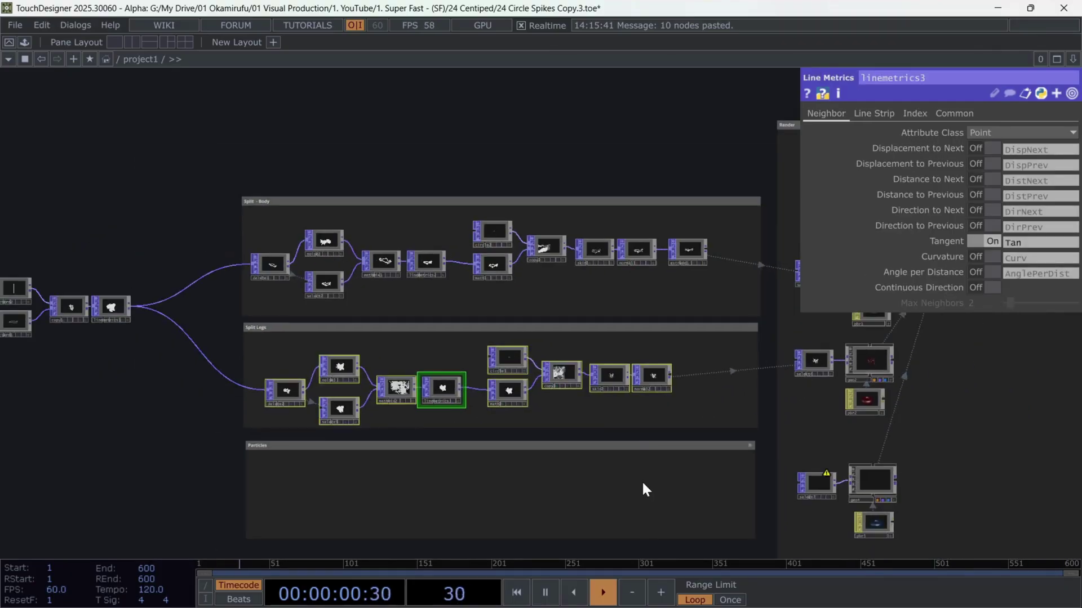
{"action": "left_click", "coordinate": [636, 480]}
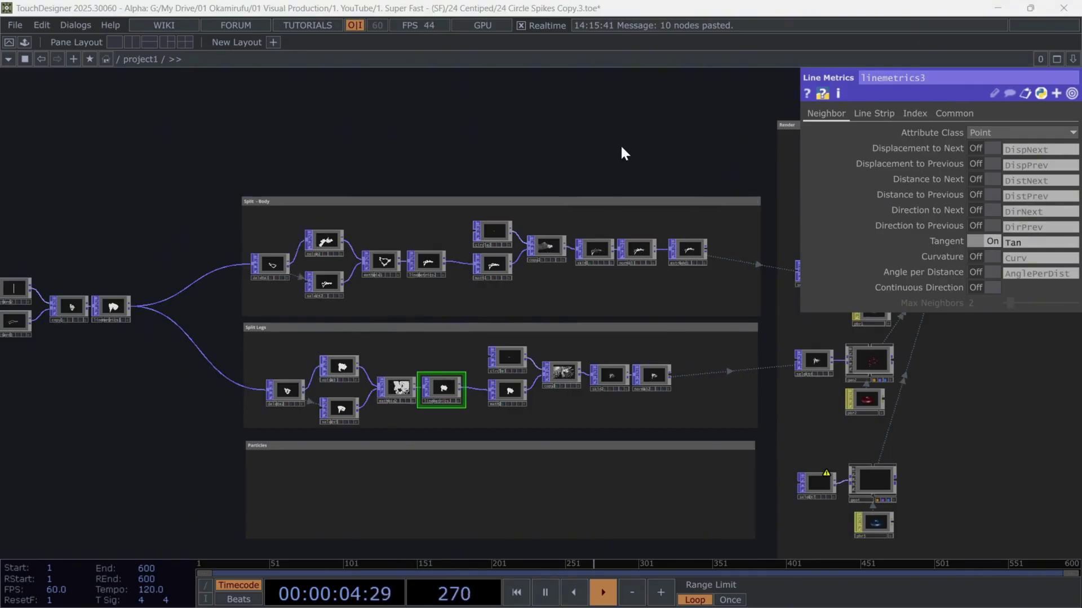
- Inspect how the body and leg chains feed geo1 and geo2 in the Render section
{"action": "middle_click_drag", "start_coordinate": [623, 142], "coordinate": [596, 119]}
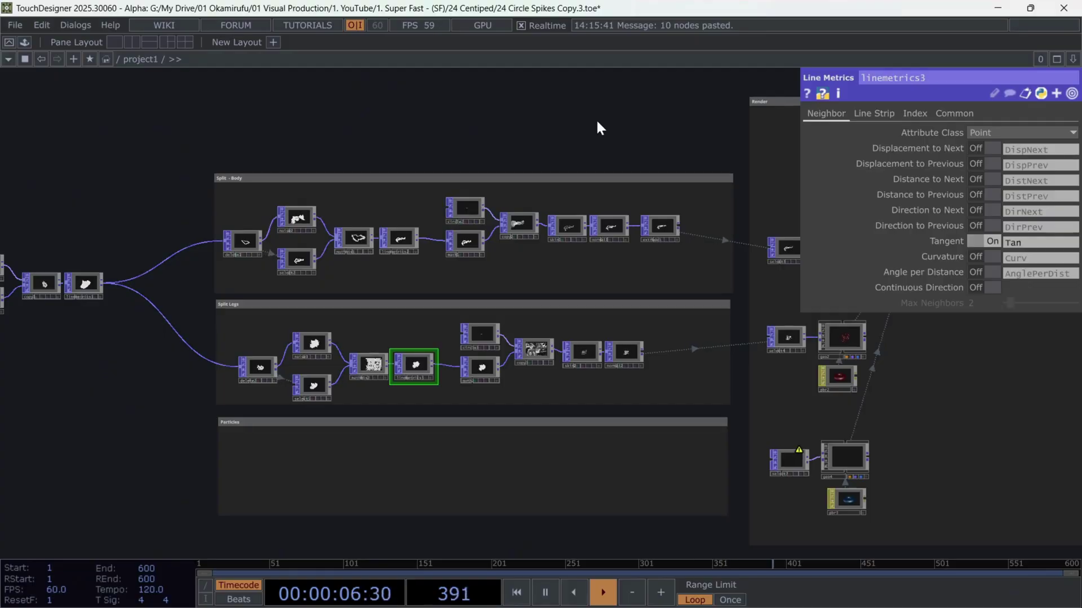
{"action": "middle_click_drag", "start_coordinate": [631, 385], "coordinate": [505, 385]}
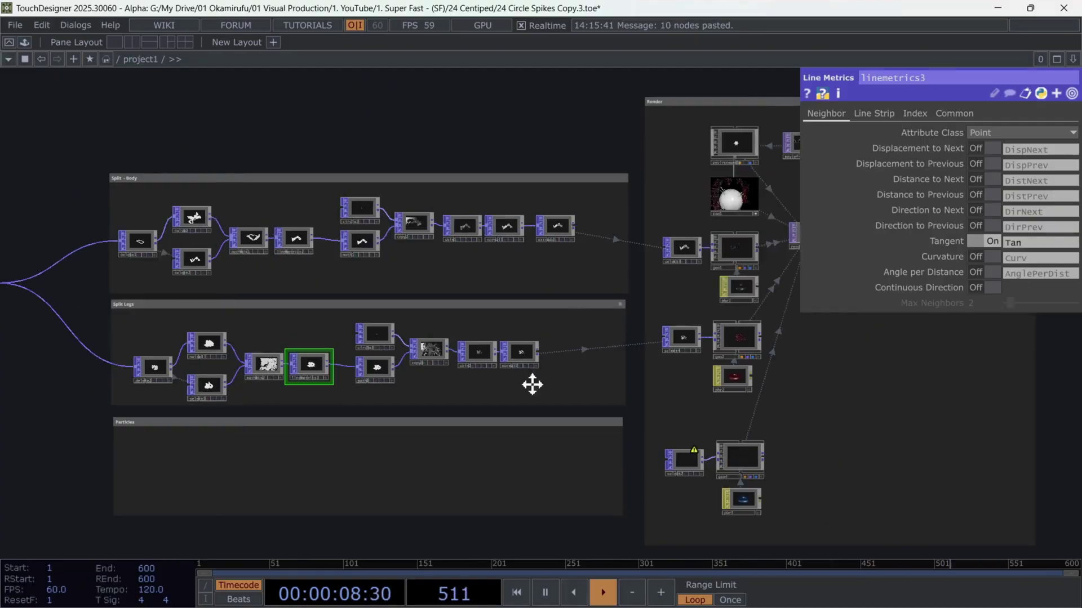
{"action": "left_click_drag", "start_coordinate": [505, 385], "coordinate": [311, 384]}
{"action": "scroll", "coordinate": [532, 325], "scroll_direction": "up", "scroll_amount": 6}
{"action": "scroll", "coordinate": [684, 357], "scroll_direction": "down", "scroll_amount": 3}
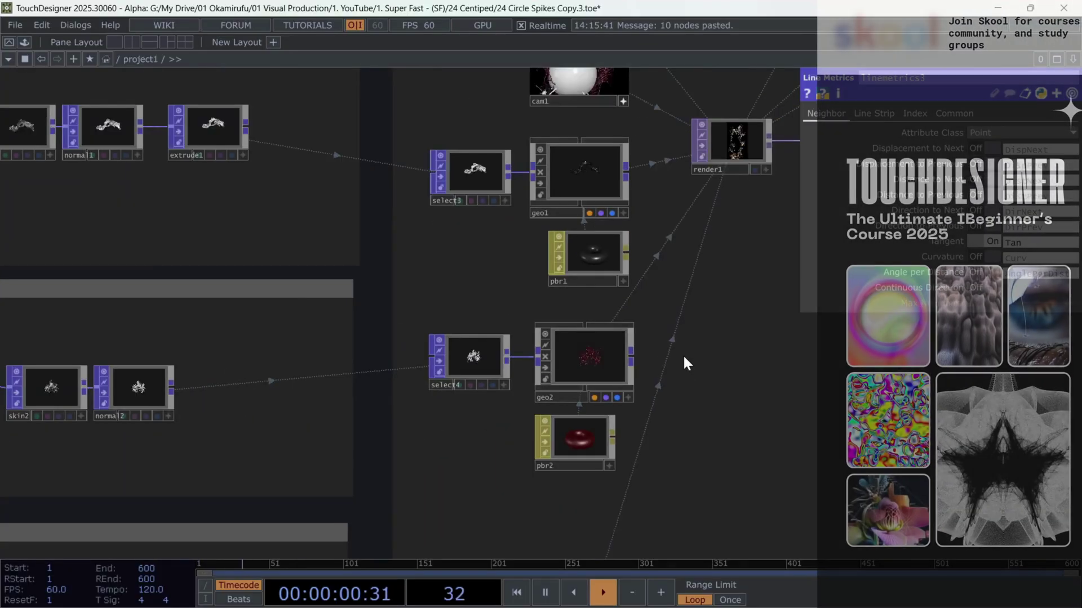
- Add a Select POP in the Particles container and set its POP reference to normal2
{"action": "scroll", "coordinate": [684, 356], "scroll_direction": "down", "scroll_amount": 4}
{"action": "left_click_drag", "start_coordinate": [396, 463], "coordinate": [623, 331]}
{"action": "scroll", "coordinate": [538, 359], "scroll_direction": "up", "scroll_amount": 3}
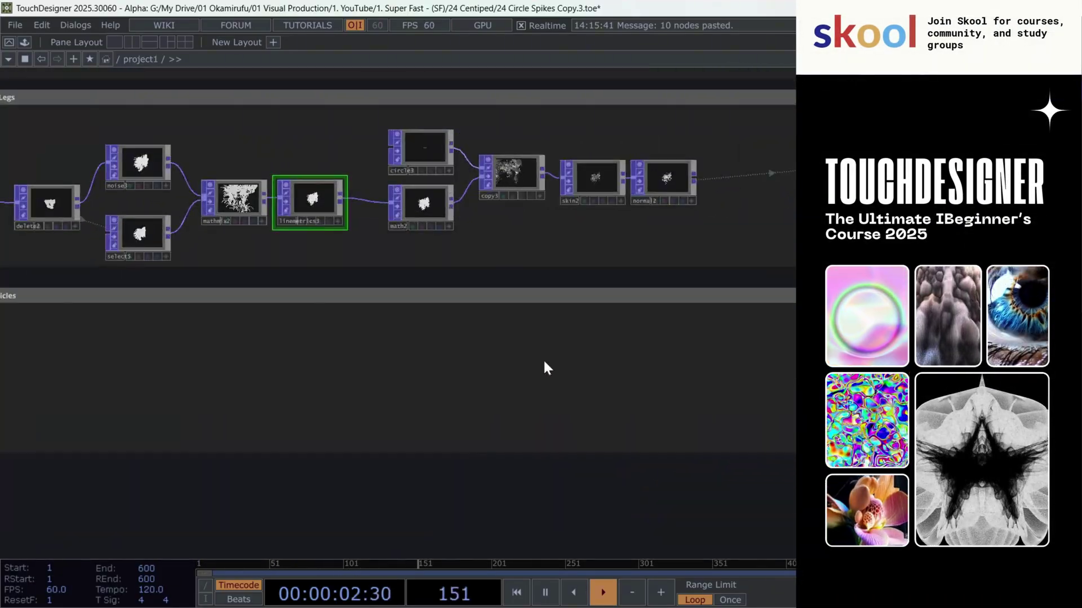
{"action": "key", "text": "Tab"}
{"action": "left_click", "coordinate": [509, 380]}
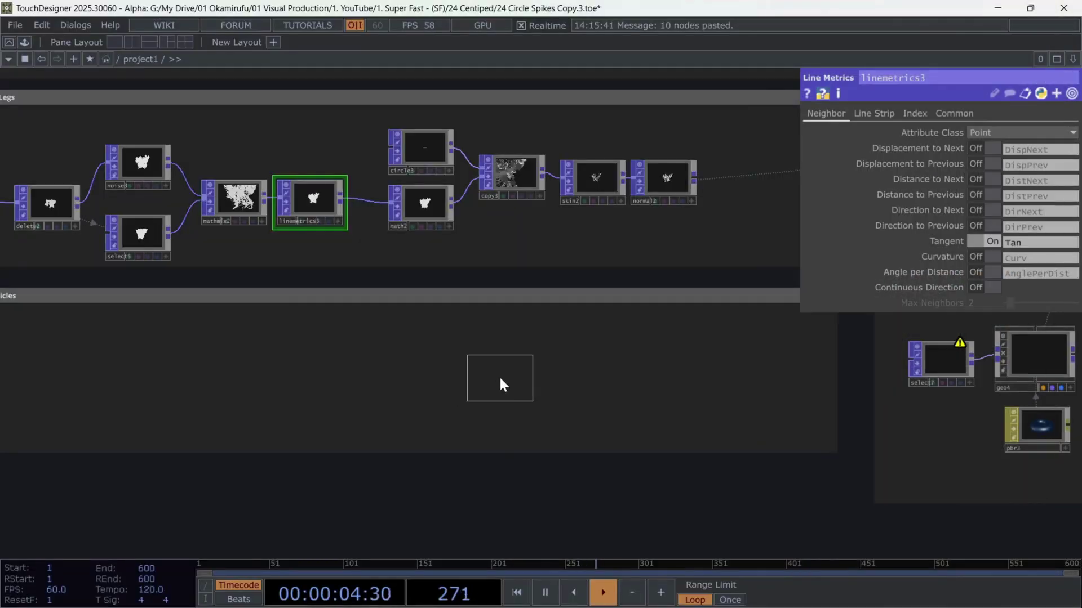
{"action": "left_click", "coordinate": [498, 375]}
{"action": "middle_click_drag", "start_coordinate": [525, 385], "coordinate": [390, 397]}
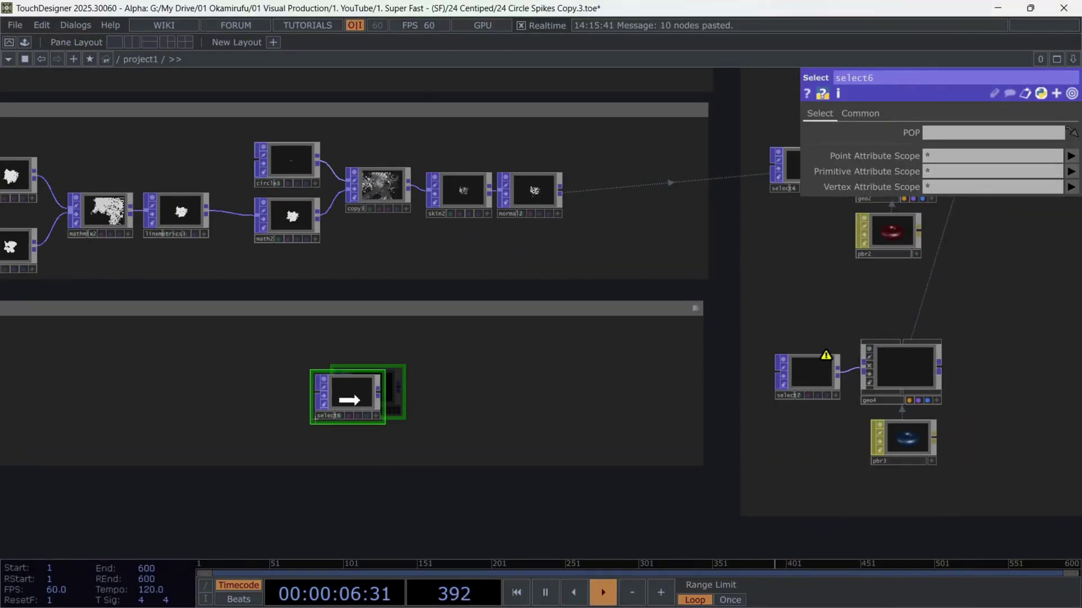
{"action": "left_click_drag", "start_coordinate": [519, 201], "coordinate": [356, 397]}
{"action": "scroll", "coordinate": [397, 411], "scroll_direction": "up", "scroll_amount": 3}
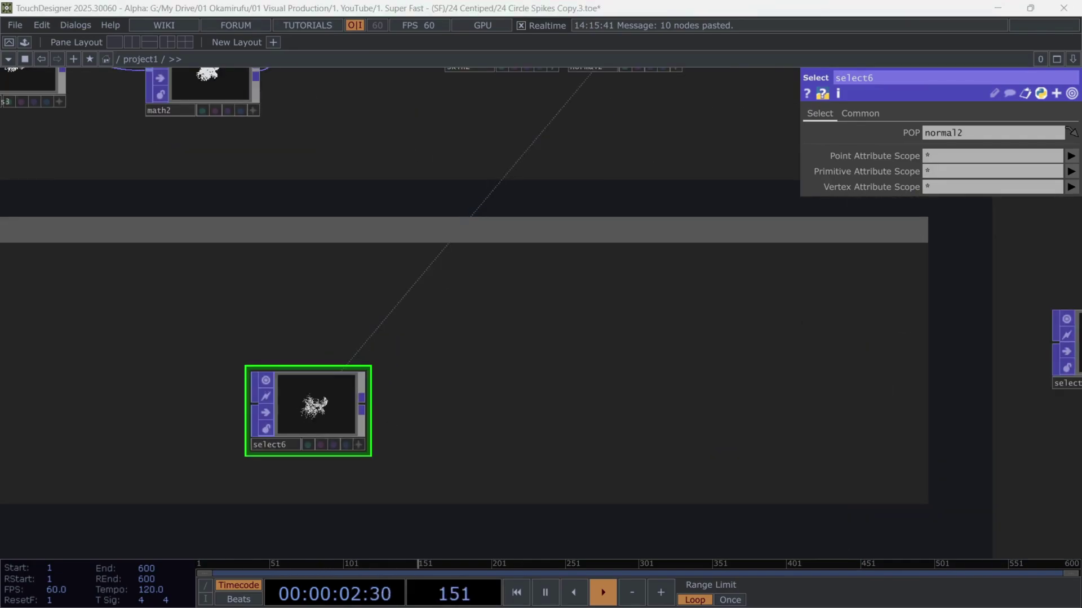
- Append a Delete POP to select6 in the Particles container
{"action": "right_click", "coordinate": [367, 406]}
{"action": "type", "text": "de"}
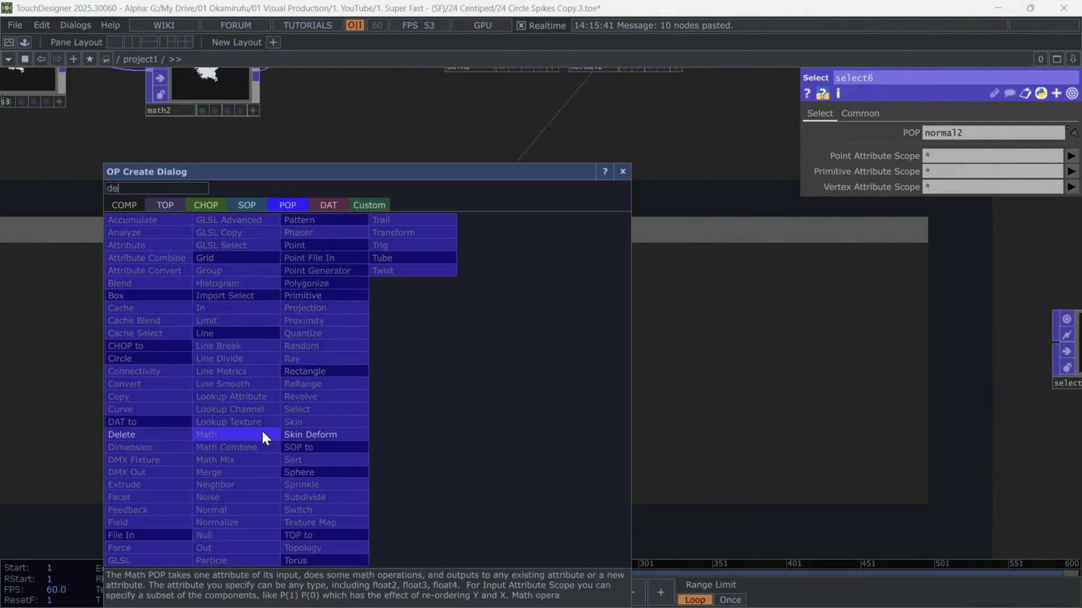
{"action": "left_click", "coordinate": [174, 433]}
{"action": "left_click", "coordinate": [450, 408]}
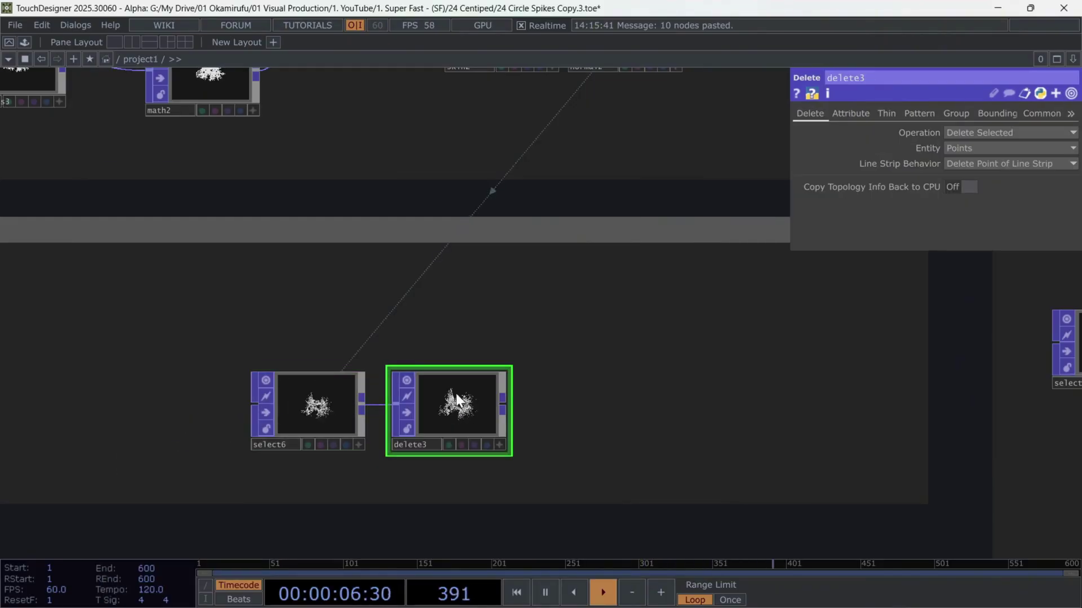
- Set the Delete POP's Pattern to [0-102500:210] and check its range against the point count of select6
{"action": "left_click", "coordinate": [917, 113]}
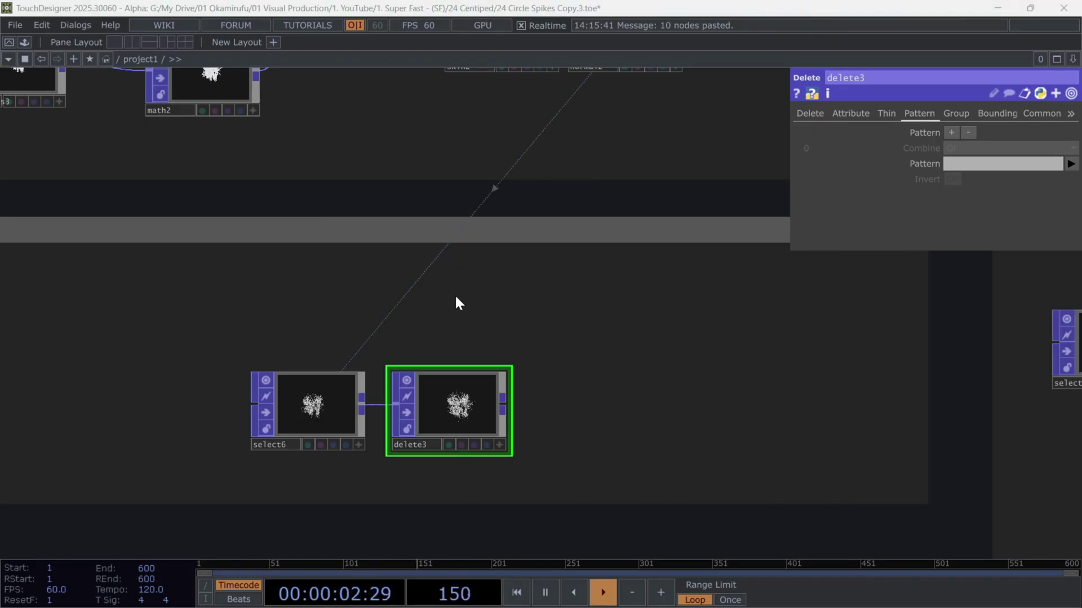
{"action": "left_click", "coordinate": [342, 392]}
{"action": "left_click", "coordinate": [485, 405]}
{"action": "left_click", "coordinate": [988, 164]}
{"action": "type", "text": "[0-102500:210]"}
{"action": "key", "text": "Return"}
{"action": "left_click_drag", "start_coordinate": [994, 162], "coordinate": [965, 161]}
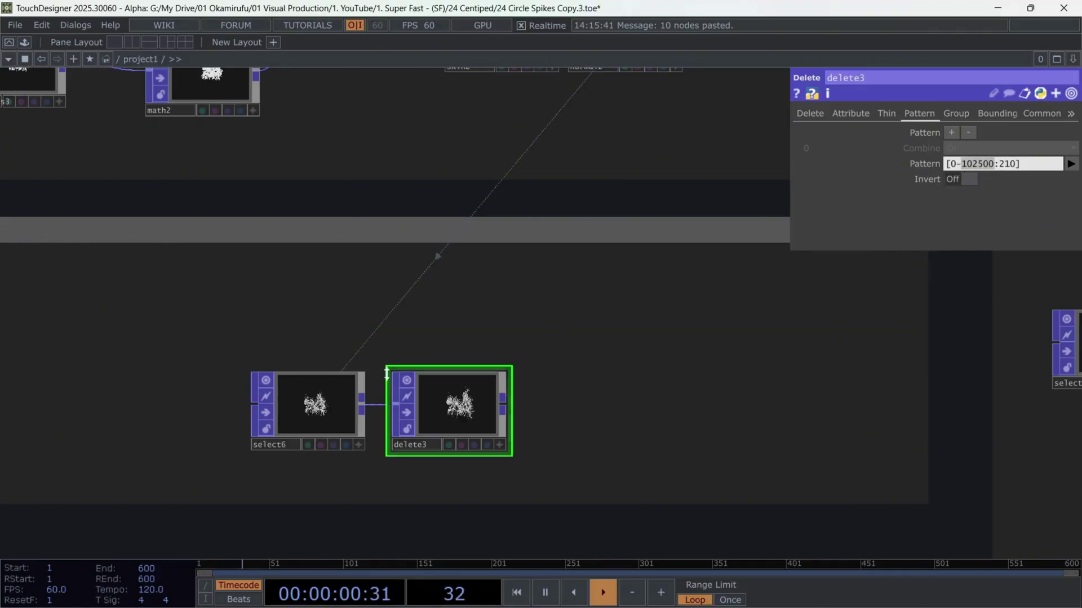
{"action": "left_click", "coordinate": [313, 410]}
{"action": "middle_click", "coordinate": [313, 410]}
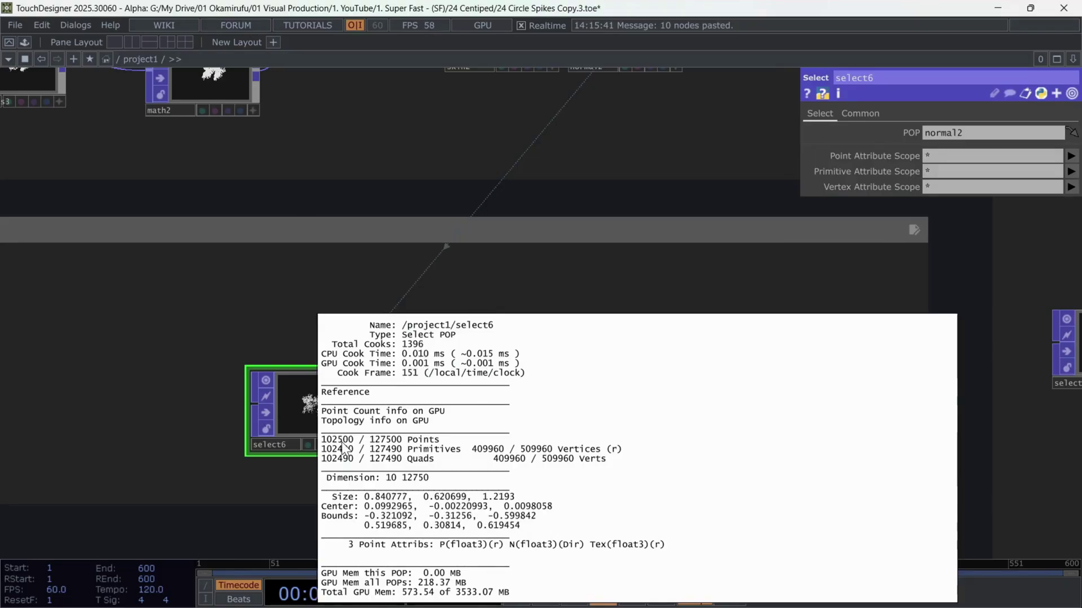
{"action": "left_click", "coordinate": [475, 402]}
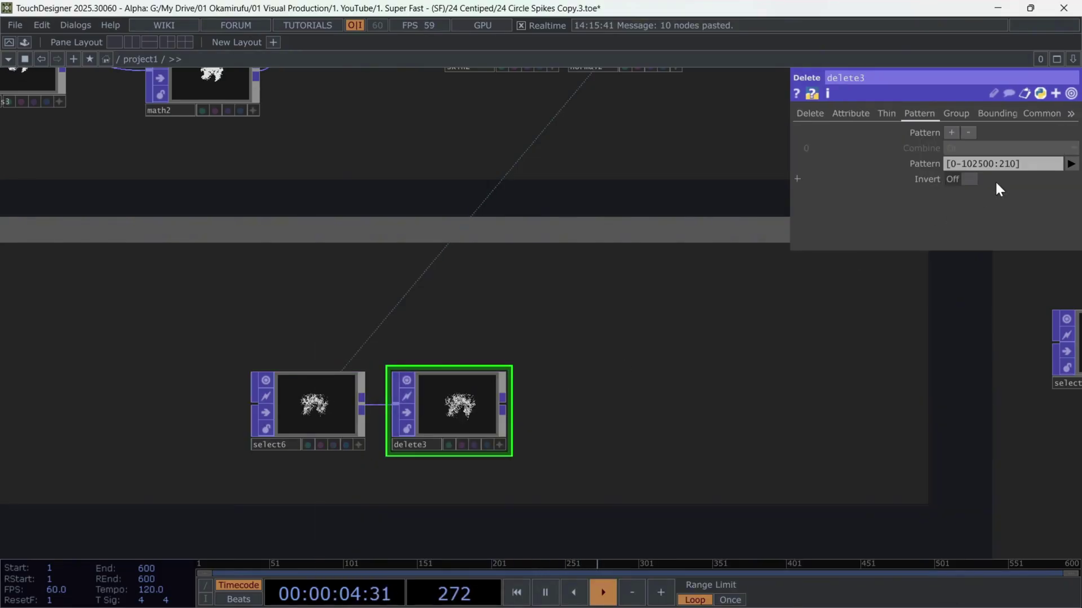
{"action": "left_click", "coordinate": [1008, 162]}
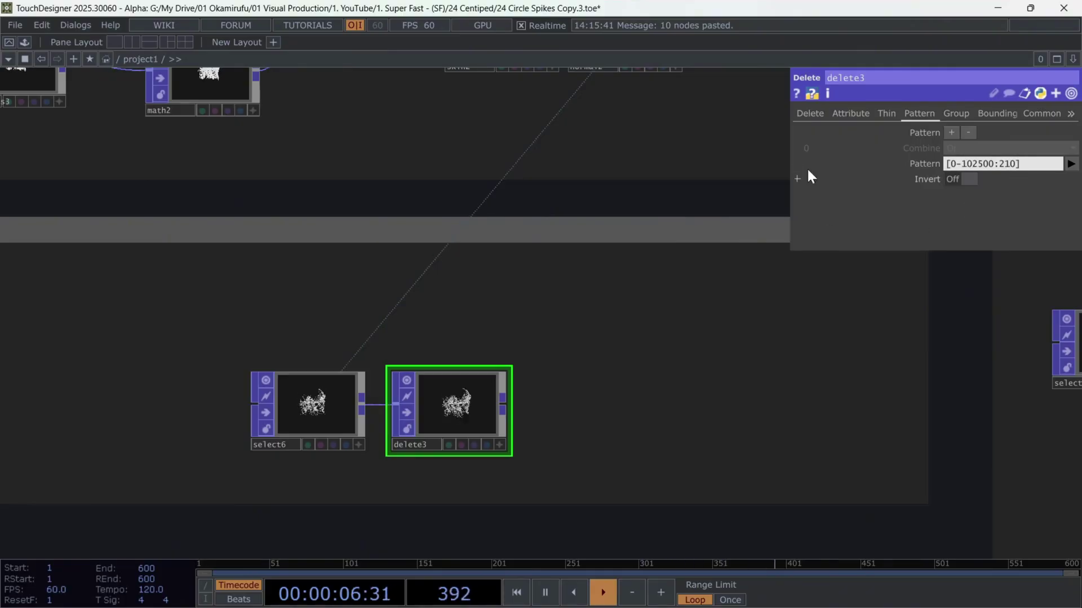
- Set the Delete POP's Operation to Keep Selected
{"action": "left_click", "coordinate": [810, 112]}
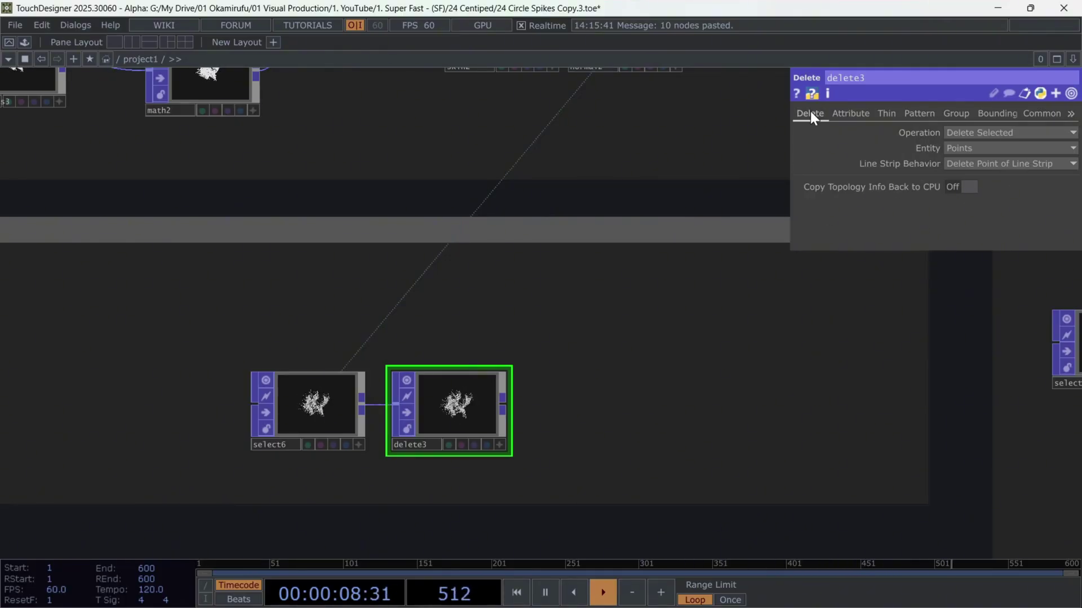
{"action": "left_click", "coordinate": [971, 134]}
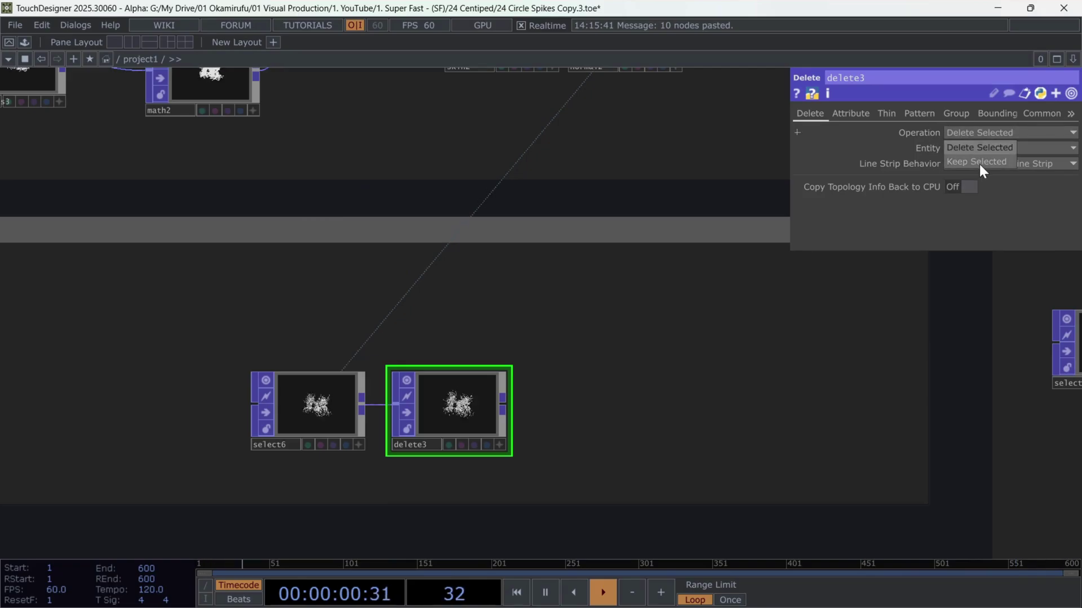
{"action": "left_click", "coordinate": [979, 164]}
{"action": "scroll", "coordinate": [401, 452], "scroll_direction": "up", "scroll_amount": 6}
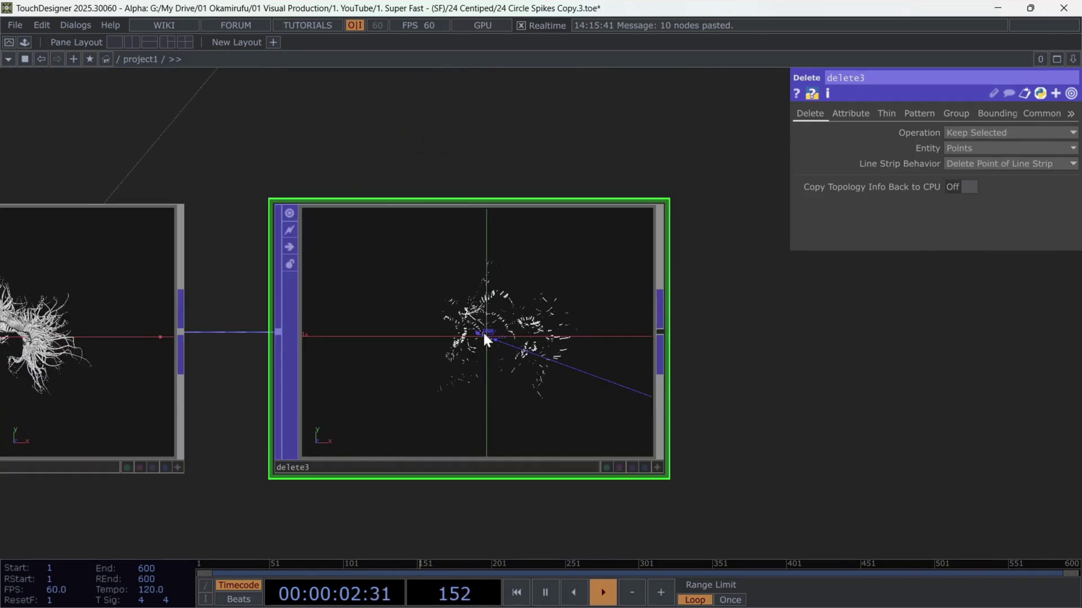
{"action": "scroll", "coordinate": [475, 343], "scroll_direction": "down", "scroll_amount": 5}
- Add a Point POP above delete3 in the Particles container
{"action": "key", "text": "Tab"}
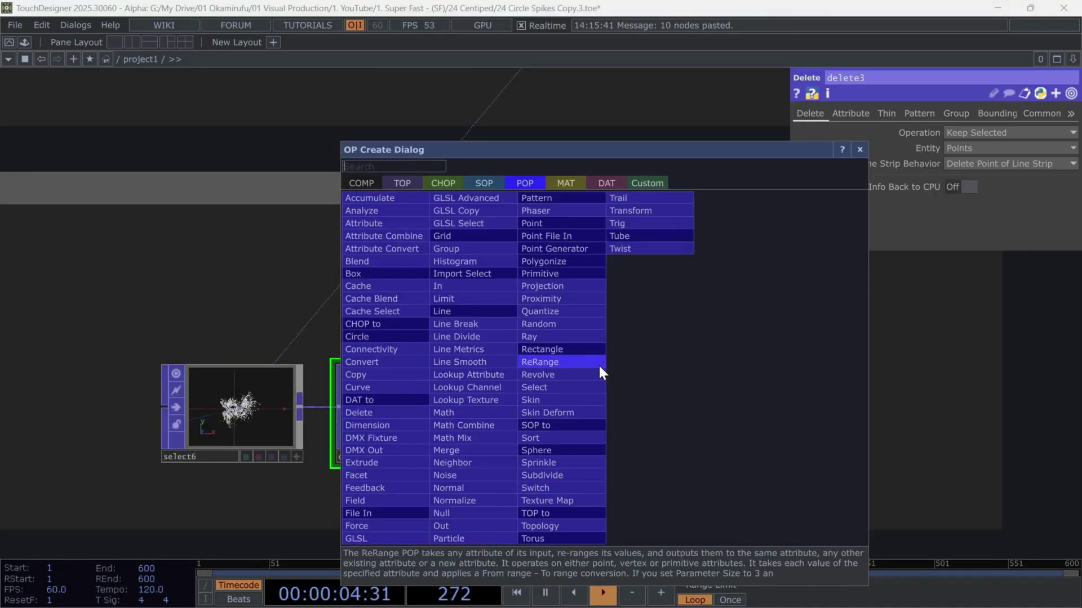
{"action": "type", "text": "poi"}
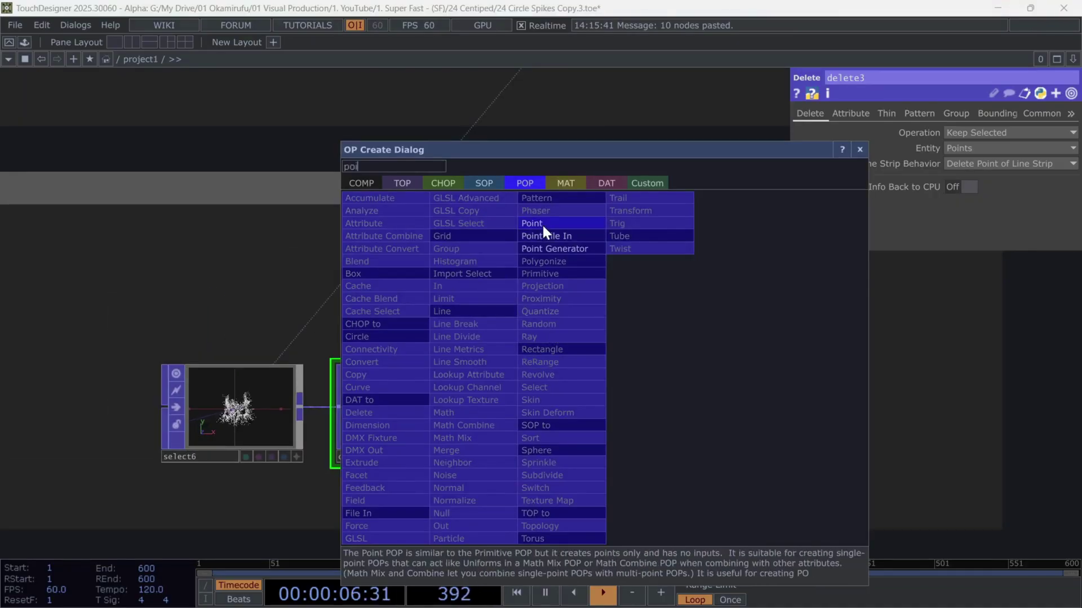
{"action": "left_click", "coordinate": [542, 222]}
{"action": "left_click", "coordinate": [405, 276]}
- Add a Copy POP after the Point POP and wire delete3 into its second input as the template
{"action": "left_click", "coordinate": [484, 270]}
{"action": "type", "text": "cop"}
{"action": "left_click", "coordinate": [234, 277]}
{"action": "left_click", "coordinate": [665, 349]}
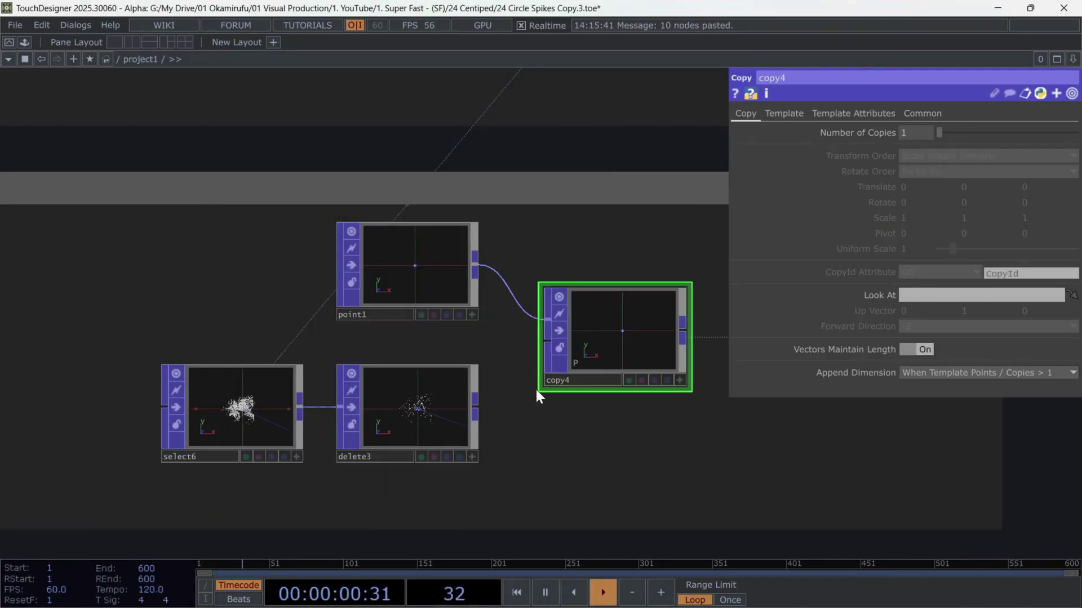
{"action": "left_click_drag", "start_coordinate": [474, 405], "coordinate": [546, 338]}
{"action": "key", "text": "h"}
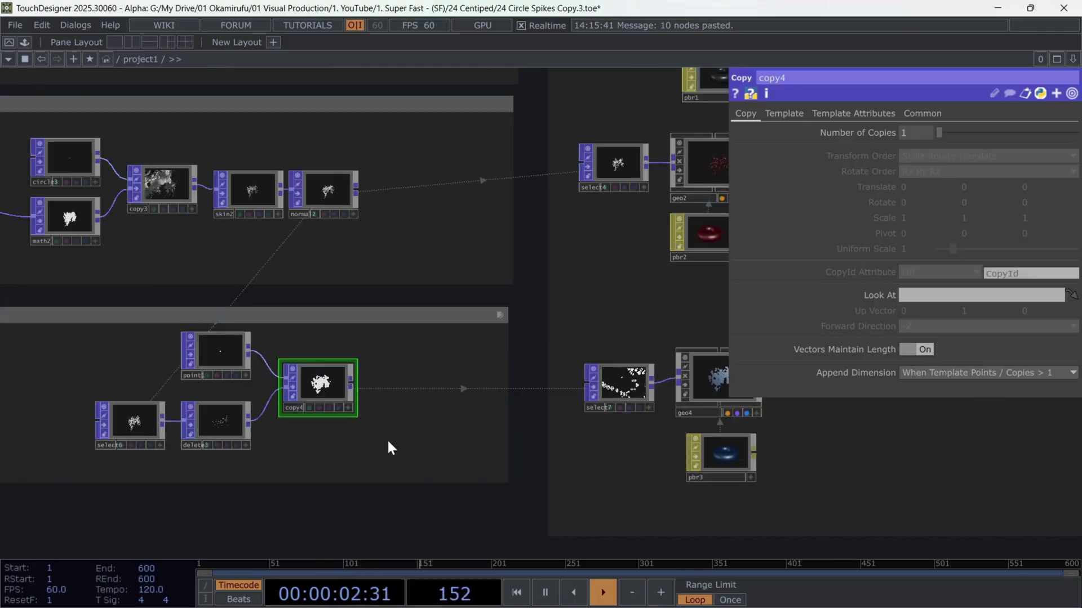
- Check that select7 takes copy4 into geo4, and examine the particles in the lumablur1, render1 and select1 images
{"action": "left_click", "coordinate": [613, 381]}
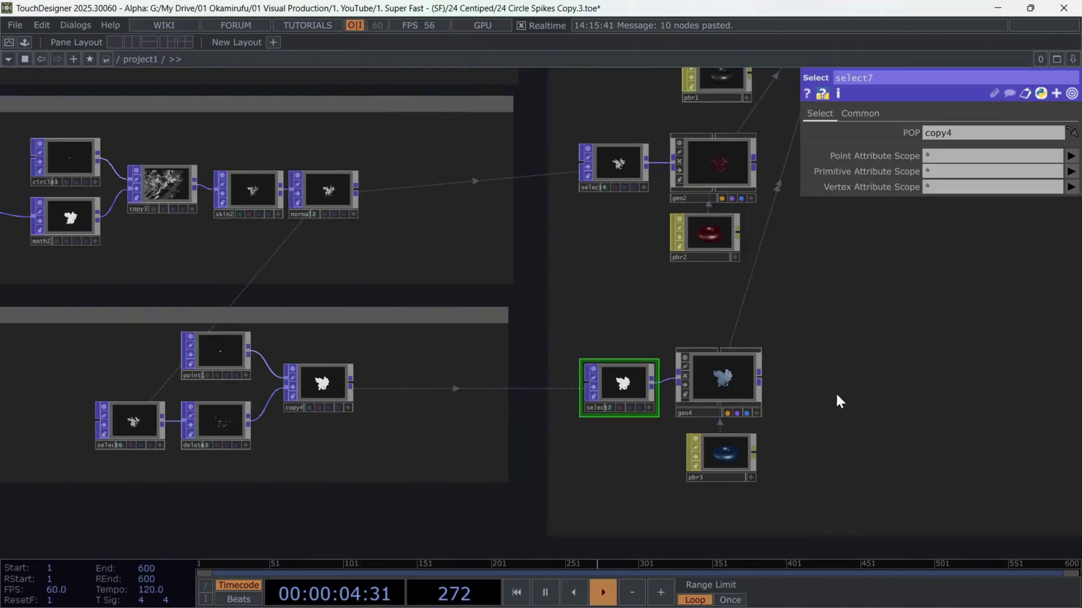
{"action": "left_click_drag", "start_coordinate": [868, 411], "coordinate": [529, 443]}
{"action": "scroll", "coordinate": [529, 442], "scroll_direction": "down", "scroll_amount": 2}
{"action": "left_click_drag", "start_coordinate": [572, 316], "coordinate": [531, 359]}
{"action": "scroll", "coordinate": [532, 366], "scroll_direction": "down", "scroll_amount": 2}
{"action": "scroll", "coordinate": [636, 186], "scroll_direction": "up", "scroll_amount": 6}
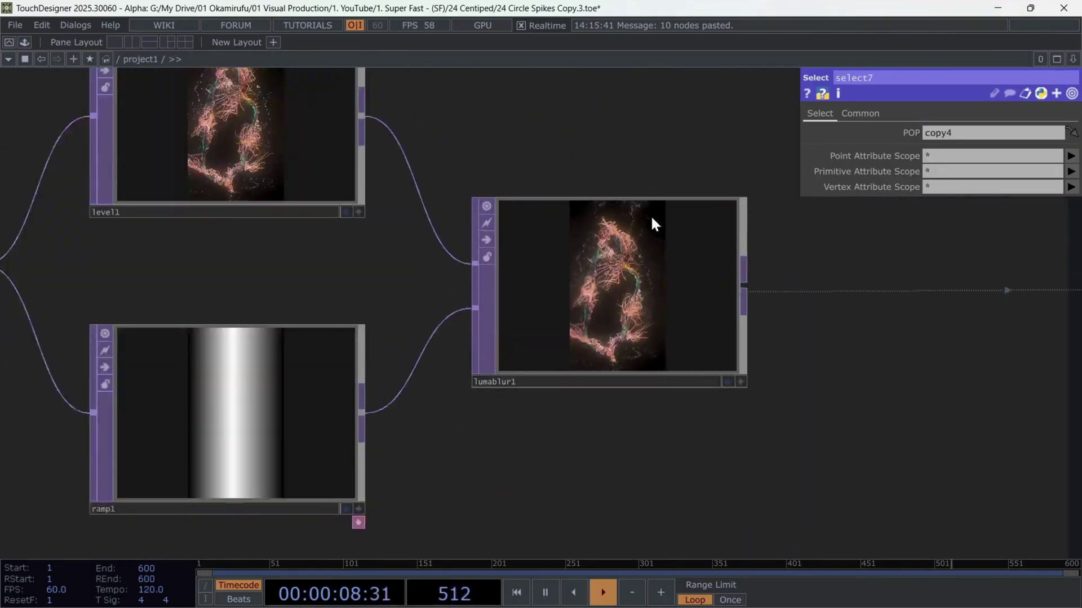
{"action": "scroll", "coordinate": [647, 231], "scroll_direction": "up", "scroll_amount": 5}
{"action": "scroll", "coordinate": [680, 323], "scroll_direction": "down", "scroll_amount": 8}
{"action": "left_click_drag", "start_coordinate": [312, 218], "coordinate": [872, 374]}
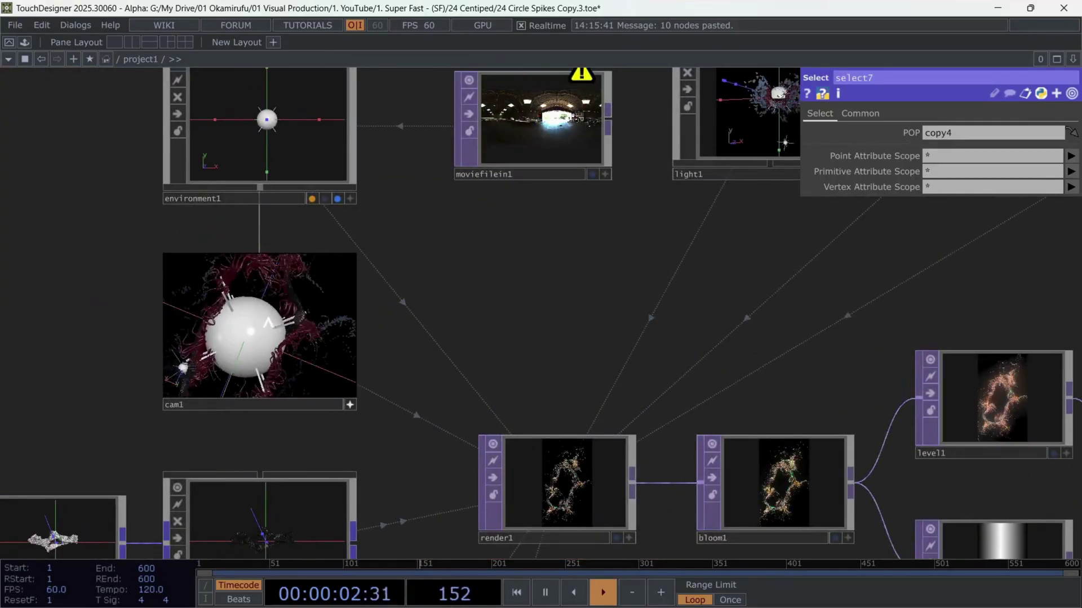
{"action": "left_click_drag", "start_coordinate": [652, 281], "coordinate": [292, 209]}
{"action": "scroll", "coordinate": [130, 428], "scroll_direction": "up", "scroll_amount": 6}
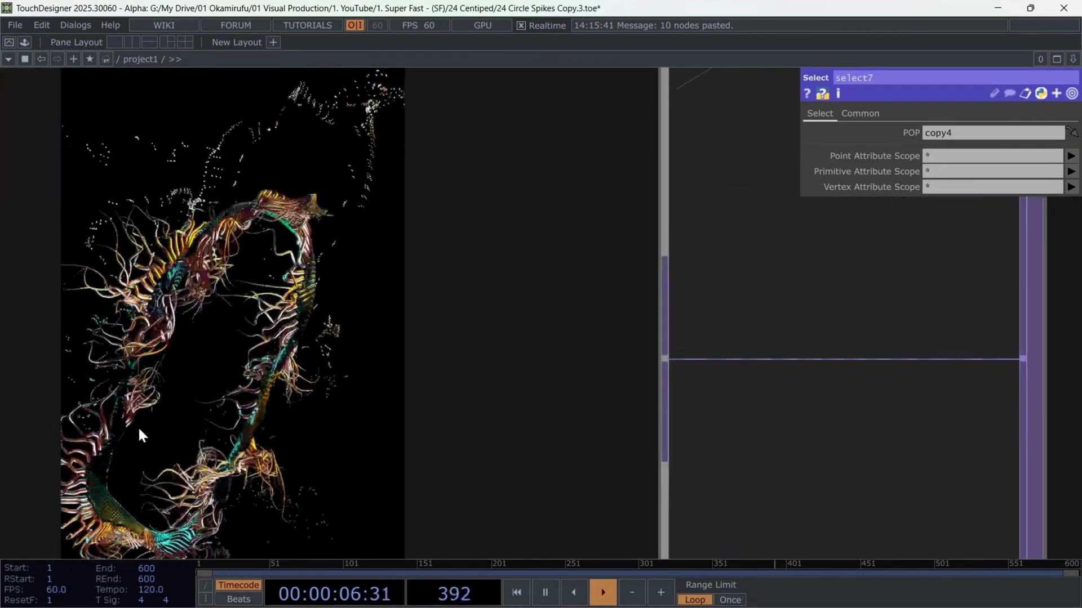
{"action": "scroll", "coordinate": [221, 387], "scroll_direction": "down", "scroll_amount": 6}
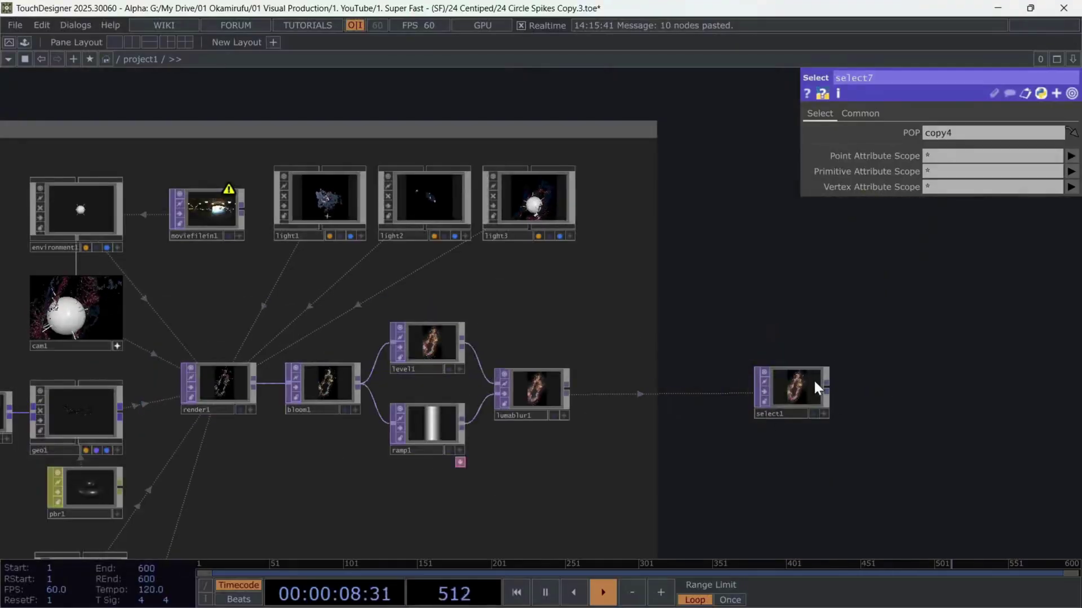
{"action": "scroll", "coordinate": [813, 379], "scroll_direction": "up", "scroll_amount": 8}
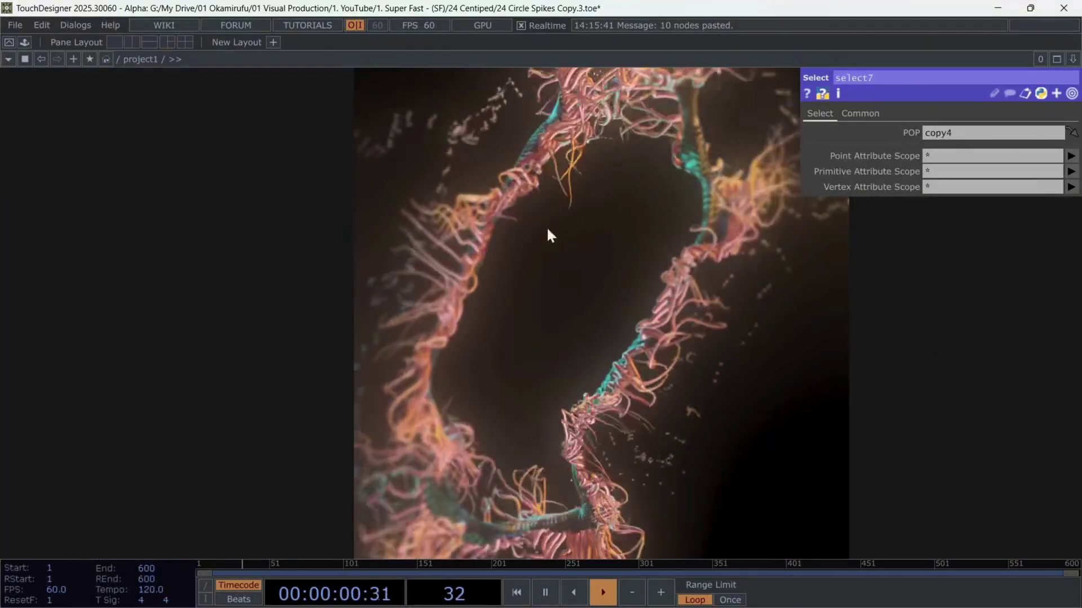
{"action": "scroll", "coordinate": [627, 321], "scroll_direction": "down", "scroll_amount": 5}
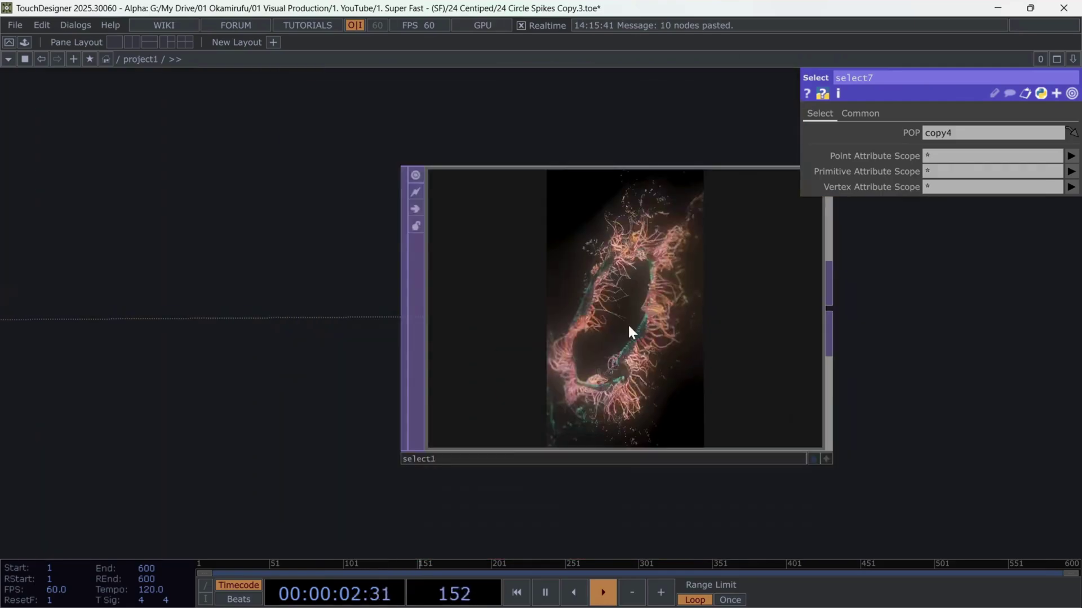
- Review the Bloom parameters of bloom1 and the Level parameters of level1 in the Render section
{"action": "scroll", "coordinate": [627, 324], "scroll_direction": "down", "scroll_amount": 5}
{"action": "left_click_drag", "start_coordinate": [271, 208], "coordinate": [785, 236]}
{"action": "scroll", "coordinate": [783, 238], "scroll_direction": "down", "scroll_amount": 6}
{"action": "scroll", "coordinate": [661, 278], "scroll_direction": "up", "scroll_amount": 6}
{"action": "left_click", "coordinate": [532, 256]}
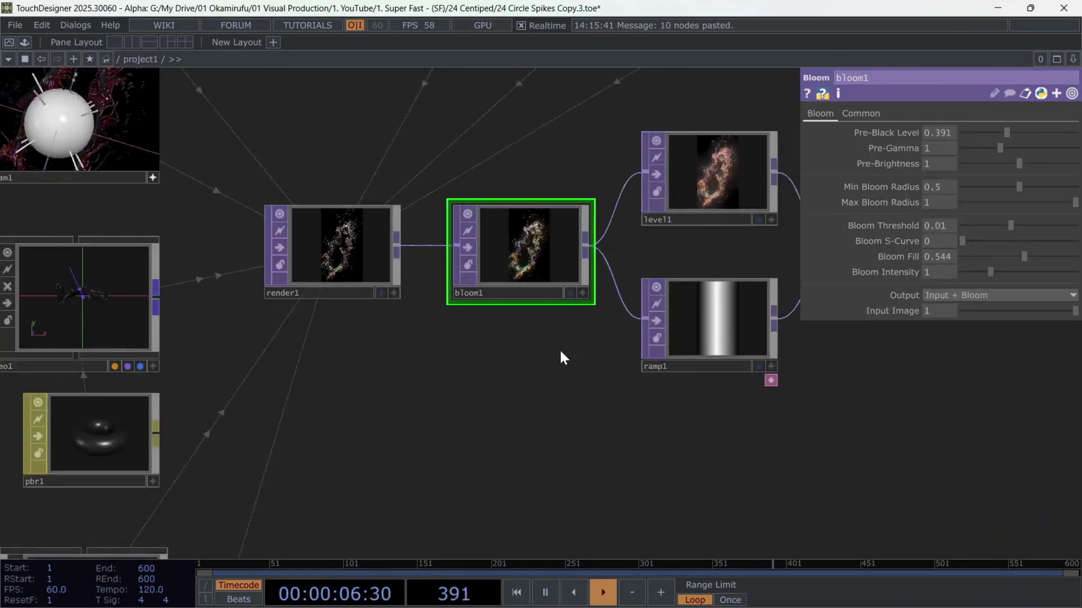
{"action": "left_click_drag", "start_coordinate": [764, 168], "coordinate": [567, 278]}
{"action": "left_click", "coordinate": [543, 274]}
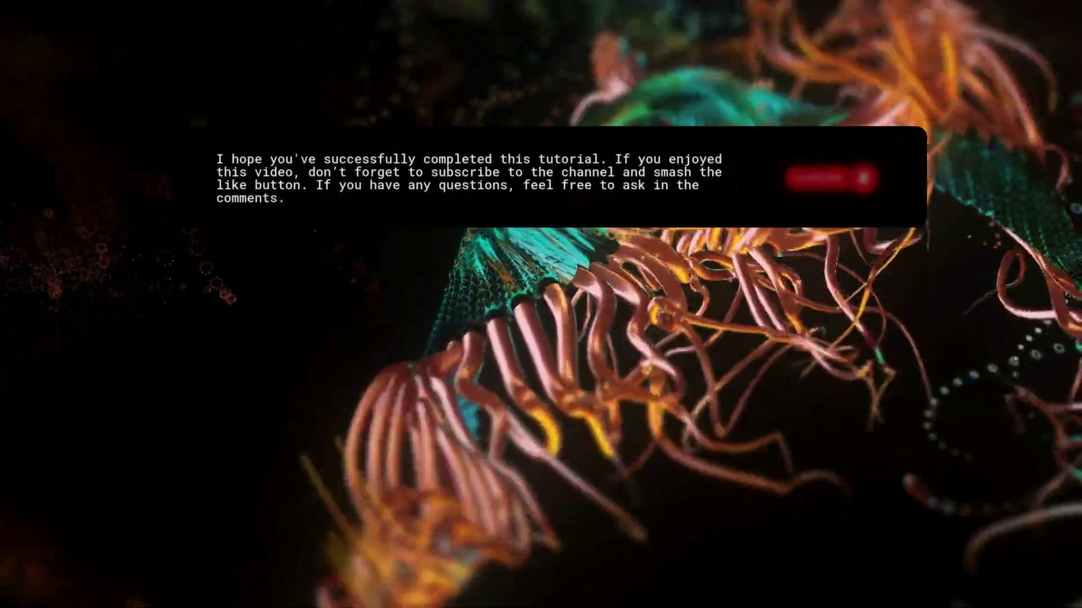